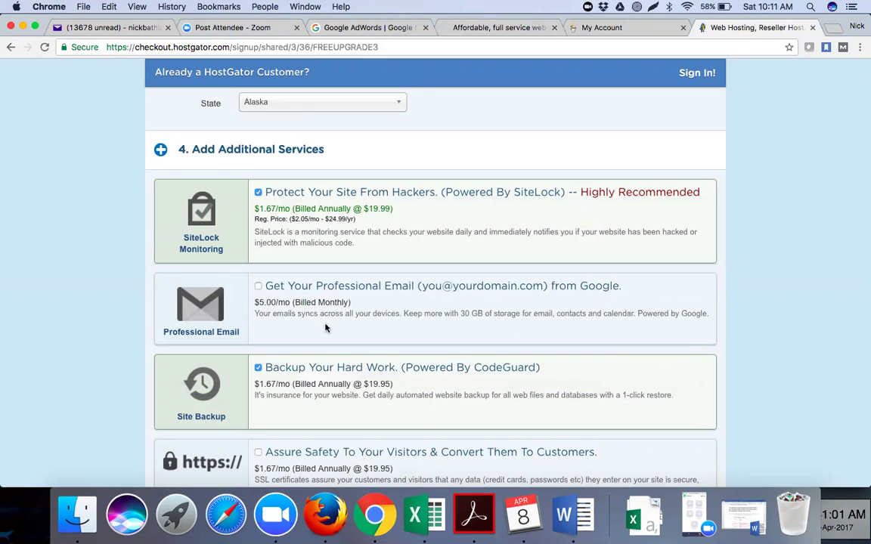
# Uncheck the SiteLock and CodeGuard Site Backup add-ons, then review the order total.
pyautogui.scroll(-2, 326, 328)
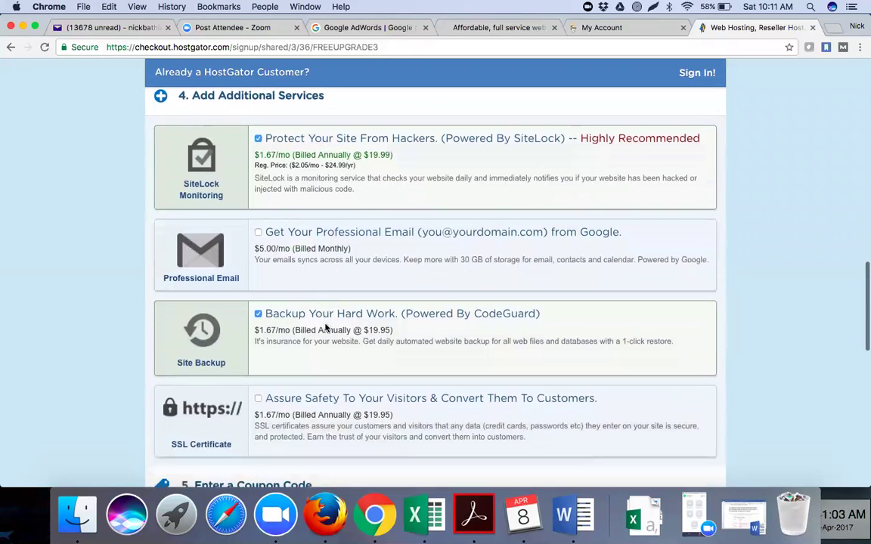
pyautogui.click(259, 139)
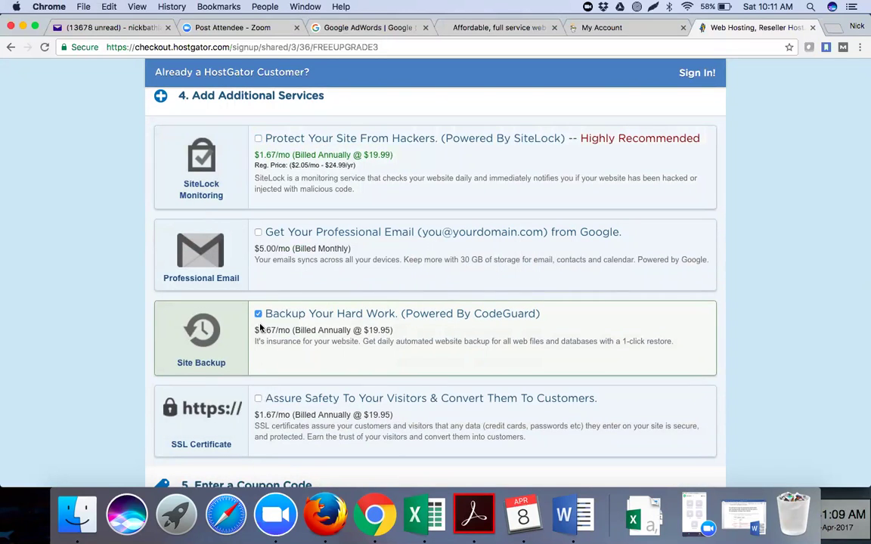
pyautogui.click(258, 314)
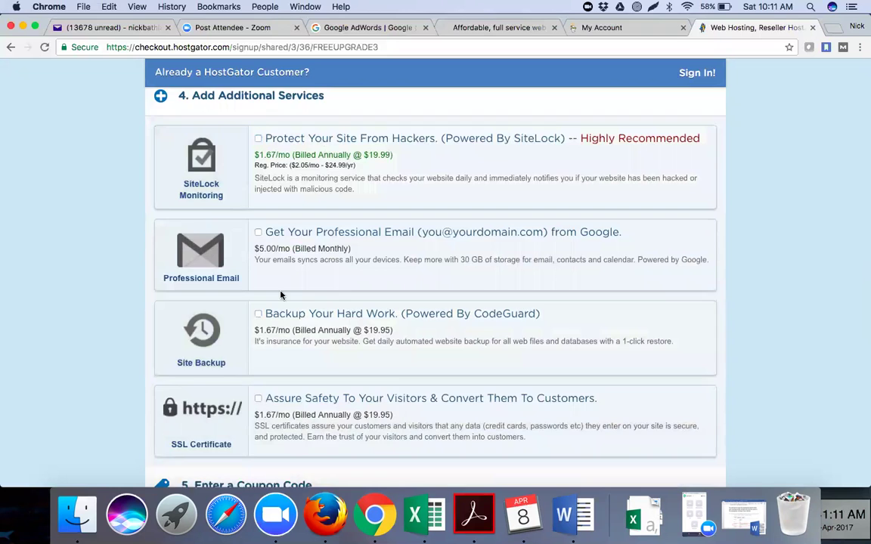
pyautogui.scroll(-2, 281, 295)
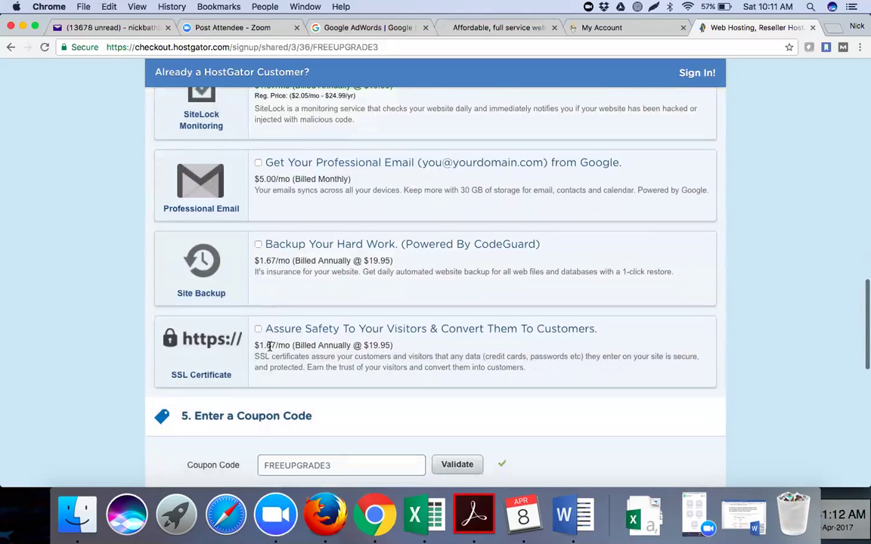
pyautogui.scroll(-5, 286, 357)
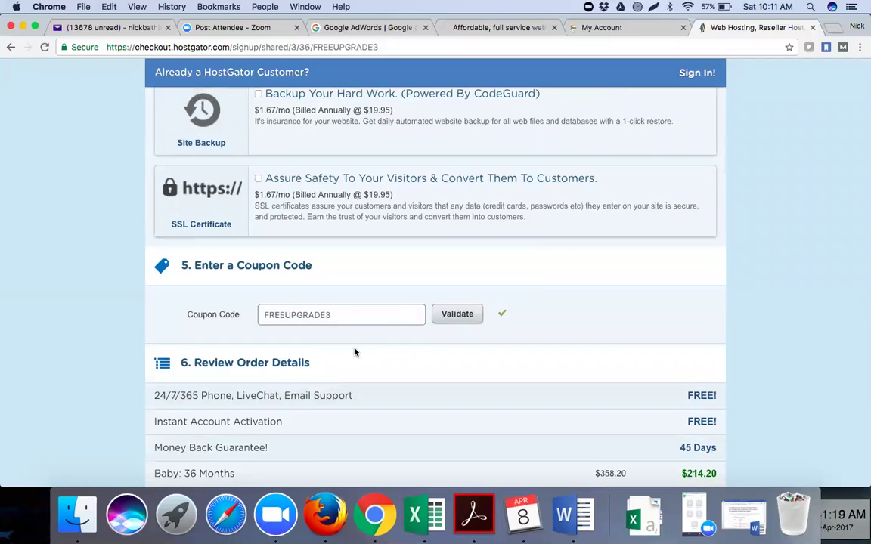
pyautogui.scroll(-7, 355, 352)
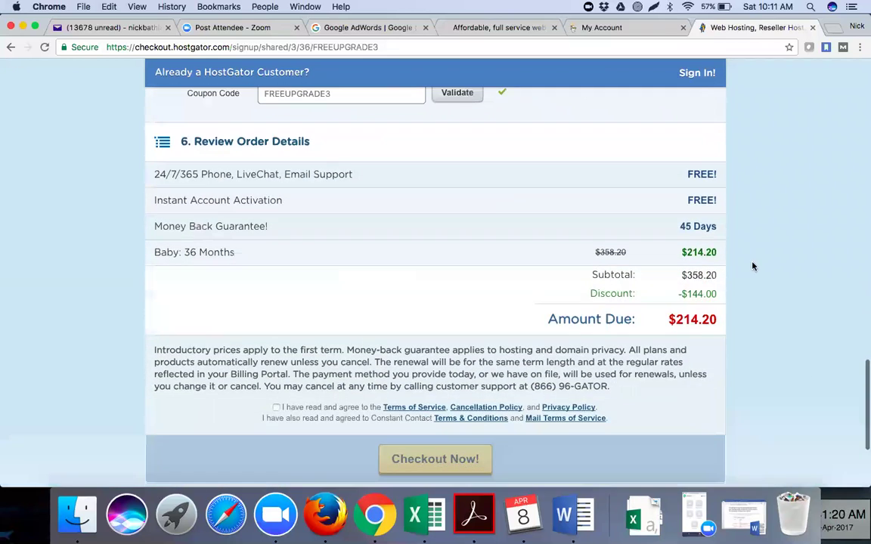
pyautogui.scroll(-2, 744, 209)
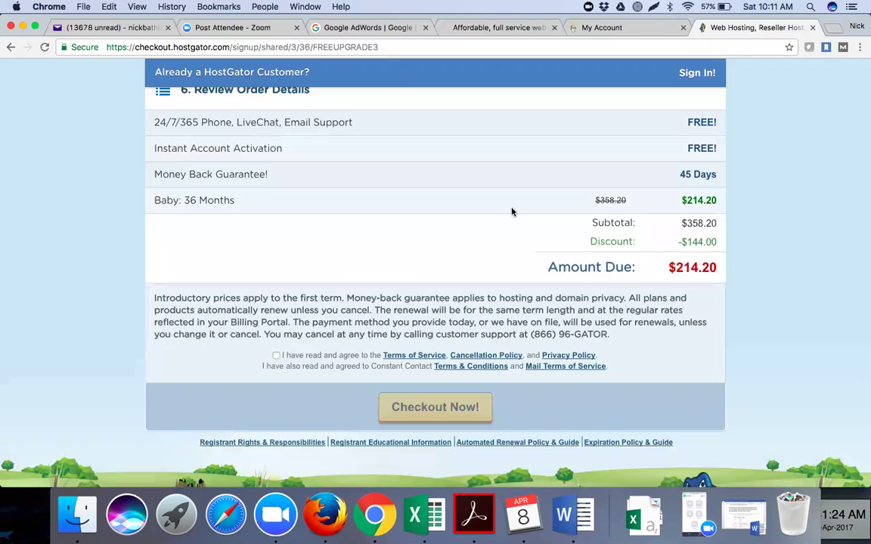
pyautogui.scroll(20, 511, 212)
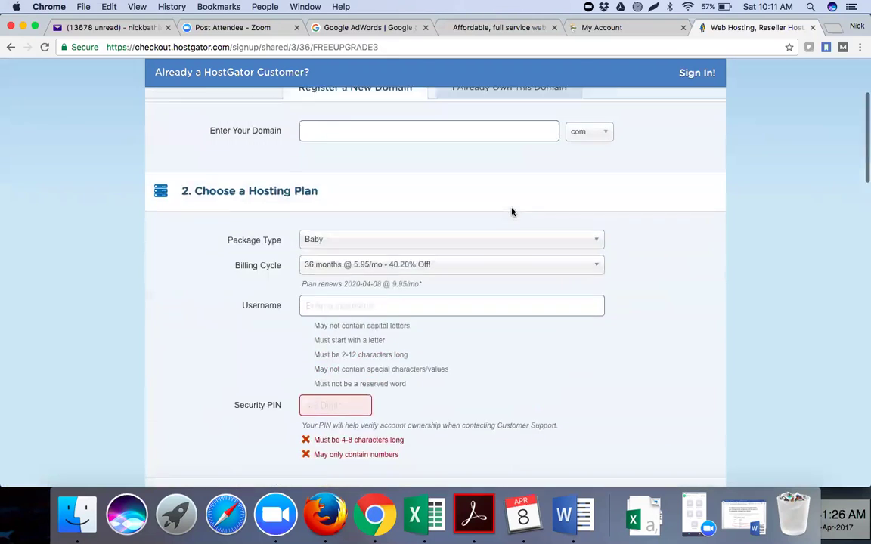
pyautogui.scroll(1, 511, 212)
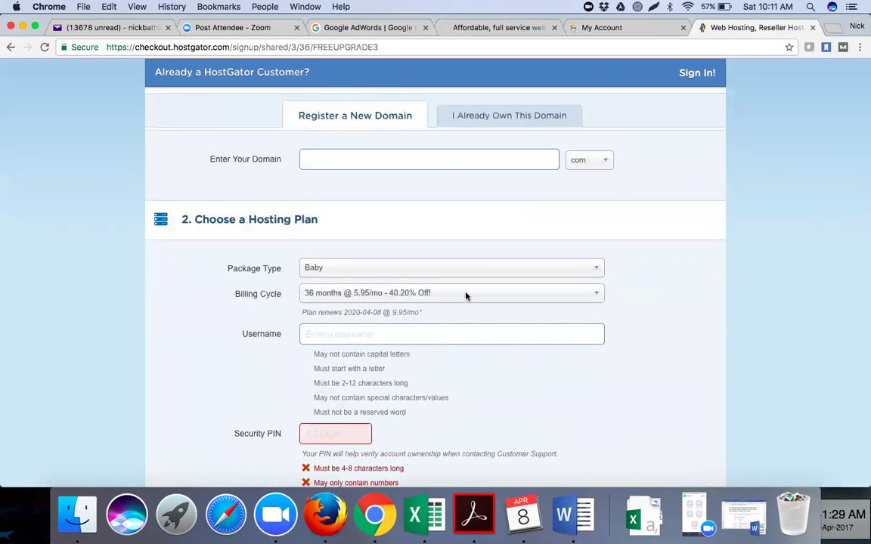
pyautogui.click(467, 296)
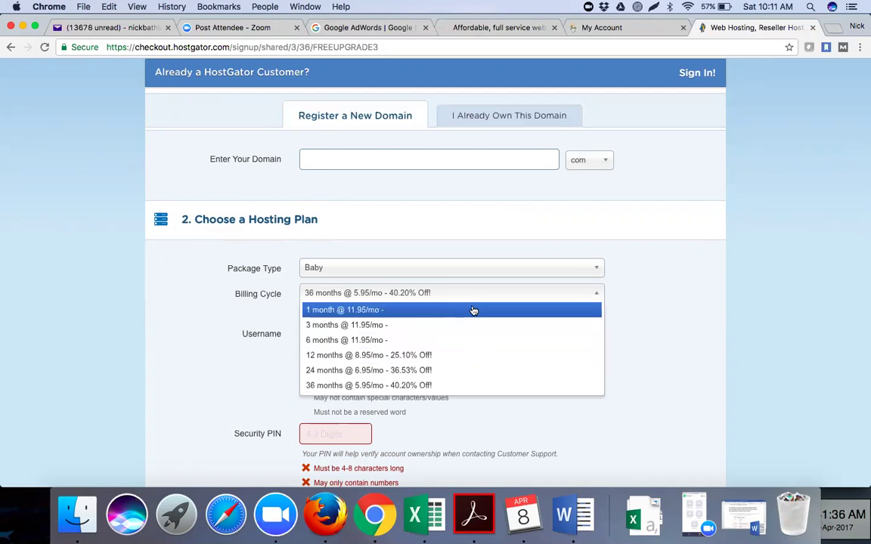
pyautogui.click(657, 279)
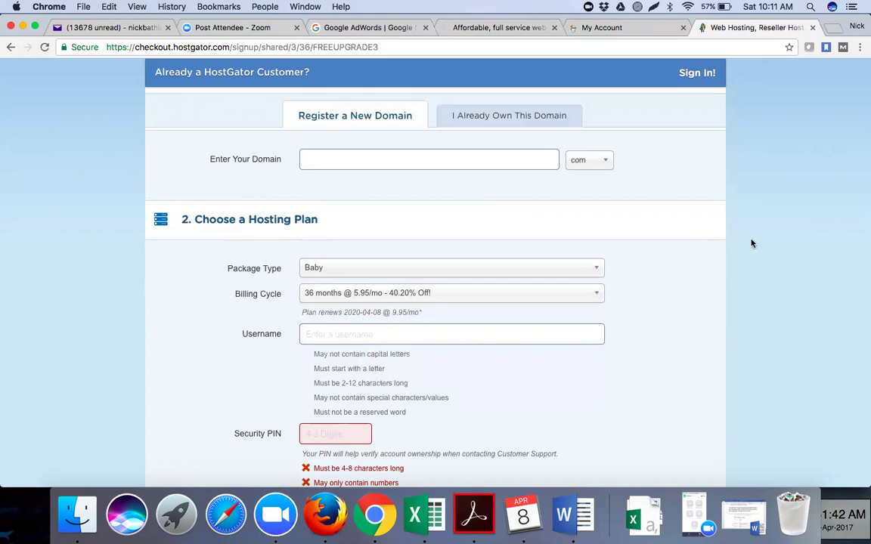
pyautogui.scroll(3, 775, 136)
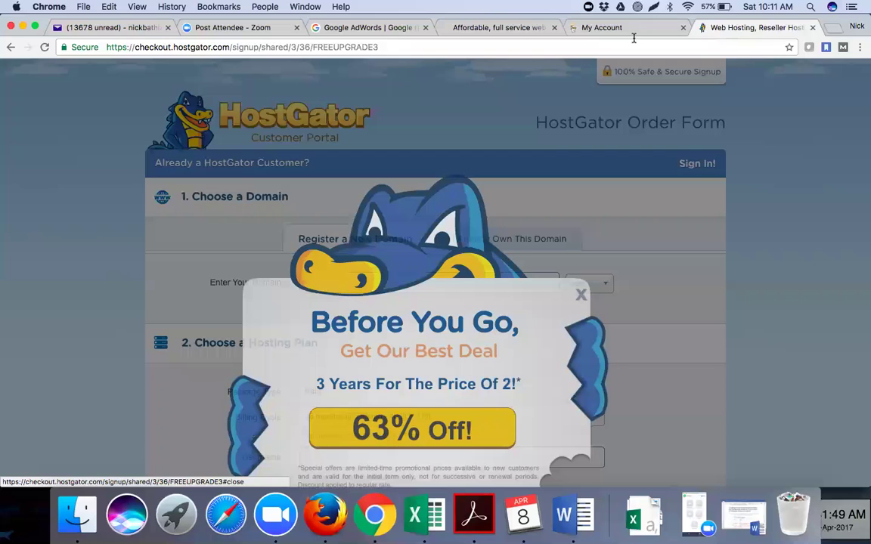
# Open panoz.websitewelcome.com:2087 in a new tab and log in to WHM with the saved credentials.
pyautogui.press('super+t')
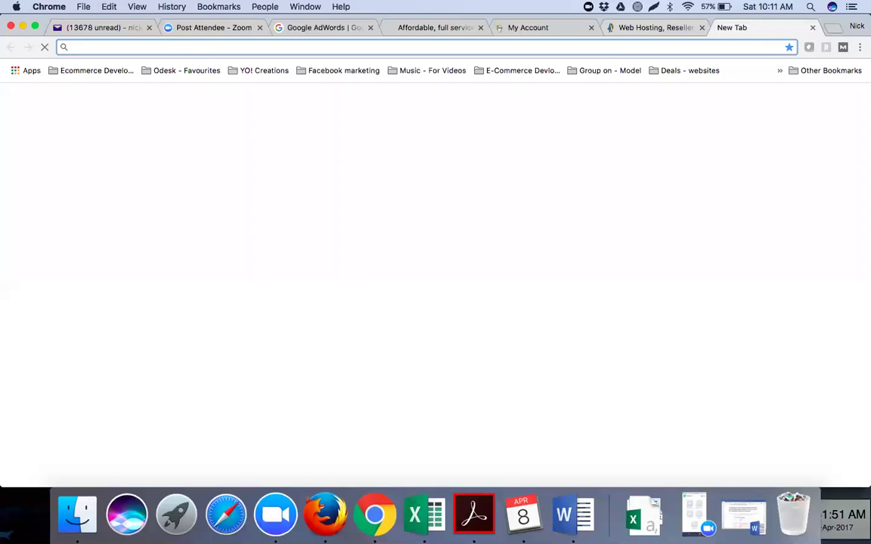
pyautogui.write('https://panoz.websitewelcome.com:2087')
pyautogui.press('Return')
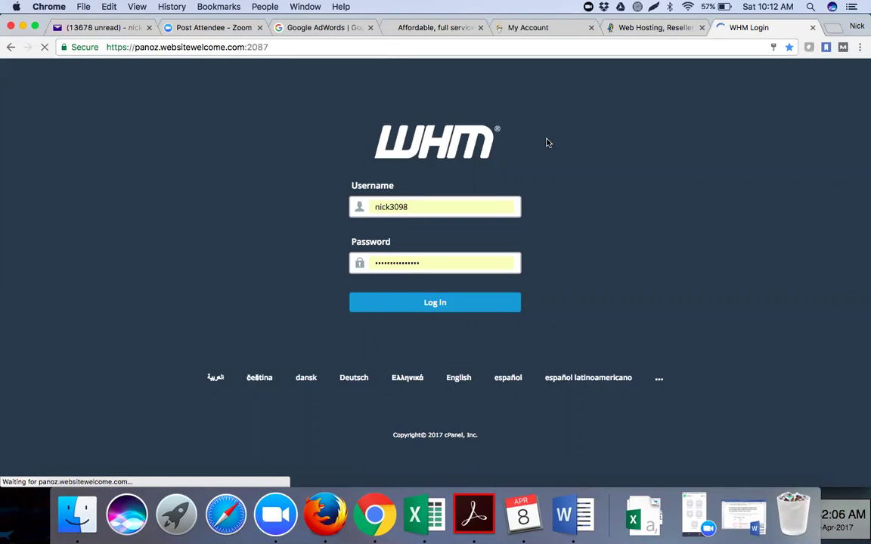
pyautogui.click(436, 304)
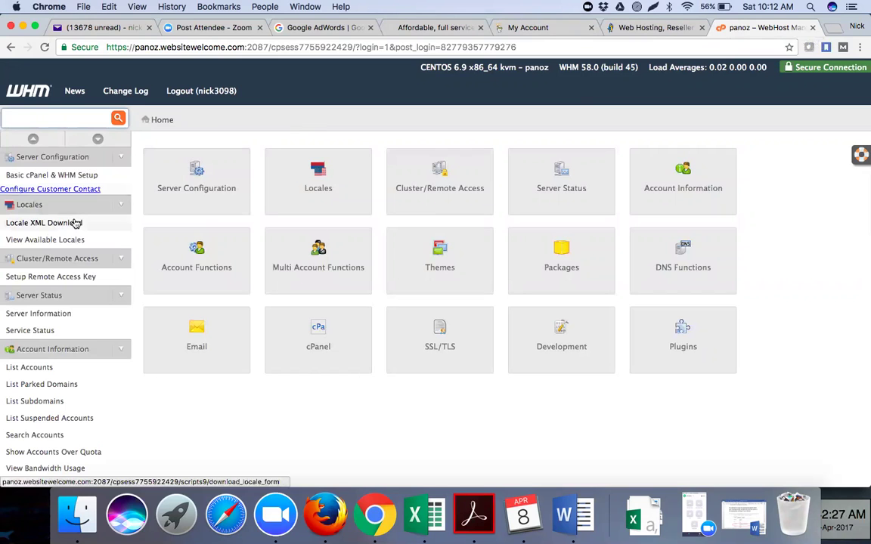
pyautogui.scroll(-3, 41, 295)
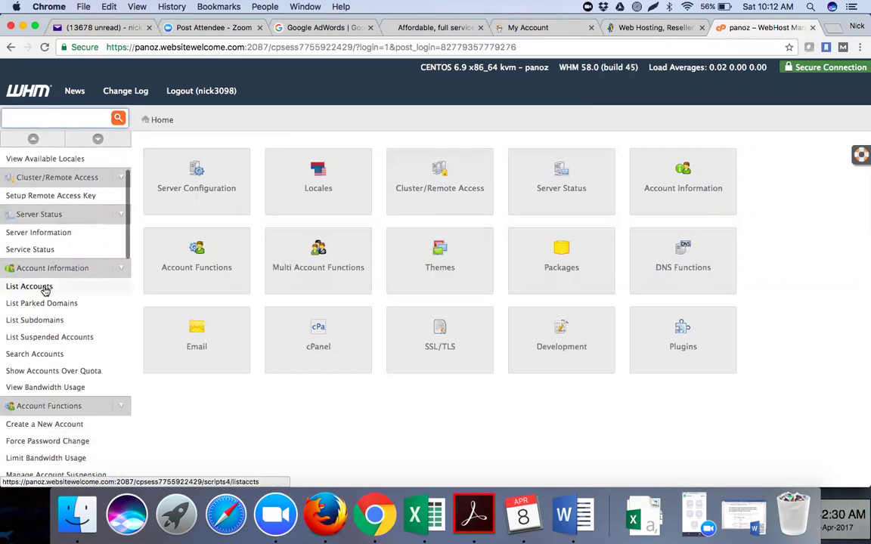
# Go from List Accounts to WHM's empty Create a New Account form.
pyautogui.click(30, 287)
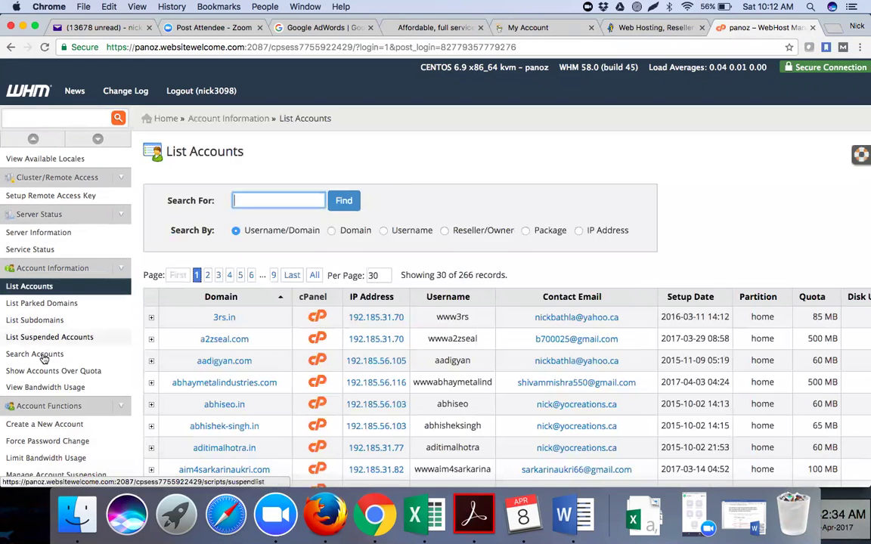
pyautogui.scroll(-3, 44, 358)
pyautogui.click(45, 360)
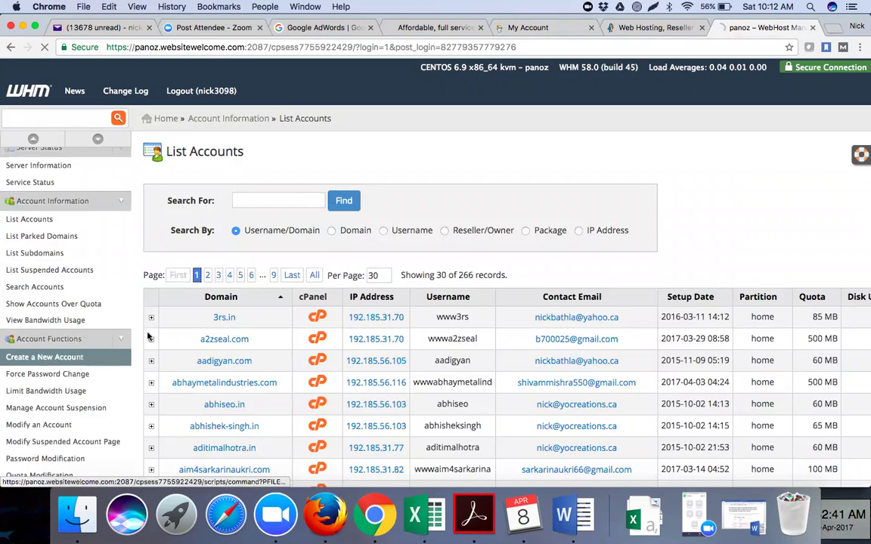
pyautogui.scroll(-5, 223, 431)
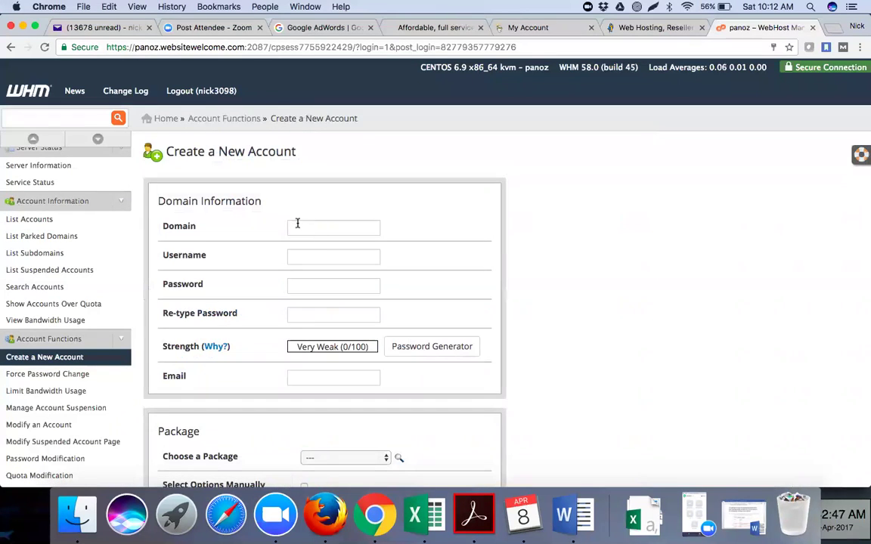
# On the GoDaddy tab, expand the Domains list to confirm the account has no domains.
pyautogui.click(562, 28)
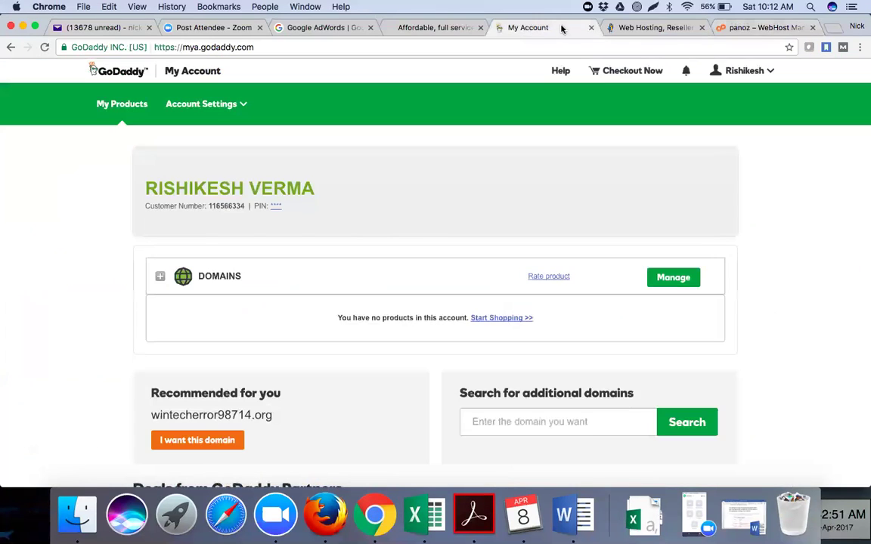
pyautogui.click(744, 27)
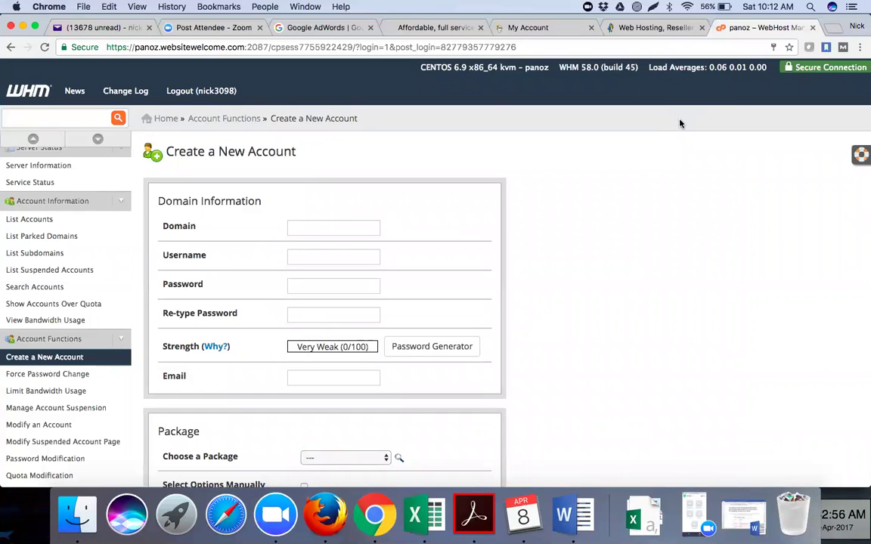
pyautogui.click(559, 28)
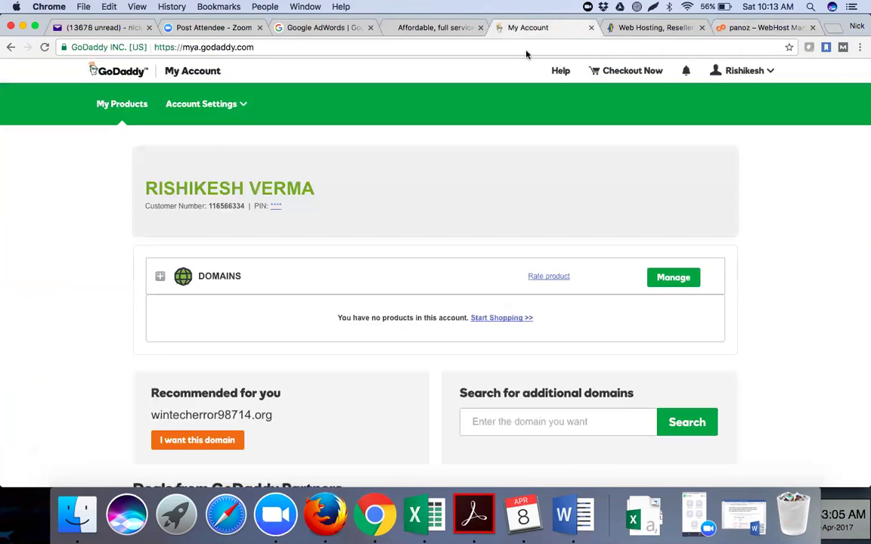
pyautogui.click(752, 79)
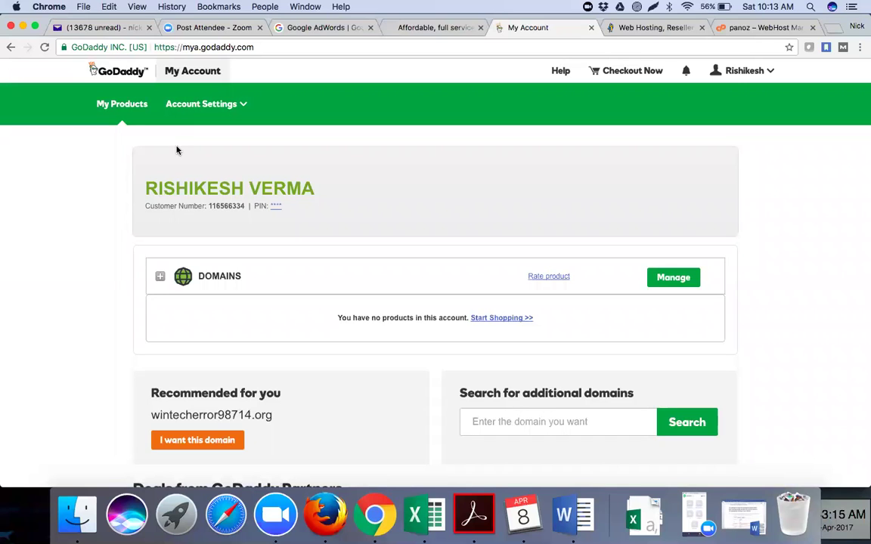
pyautogui.click(223, 278)
pyautogui.scroll(-5, 221, 279)
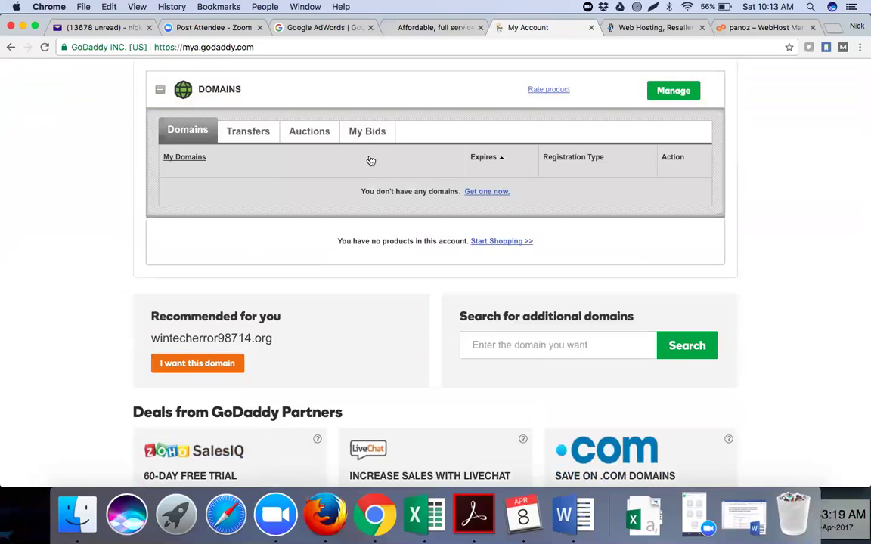
pyautogui.scroll(1, 568, 147)
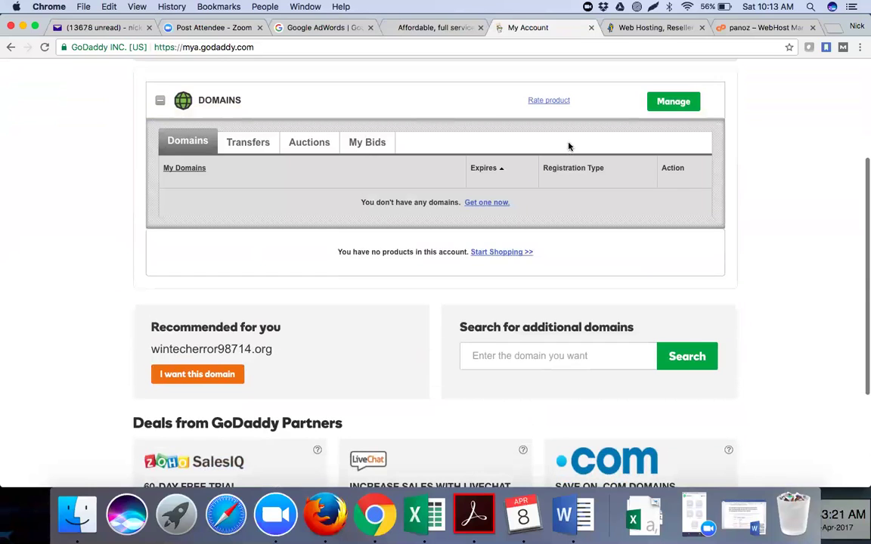
pyautogui.scroll(5, 568, 147)
# Log out of this GoDaddy account from the account menu.
pyautogui.click(738, 70)
pyautogui.scroll(-2, 703, 189)
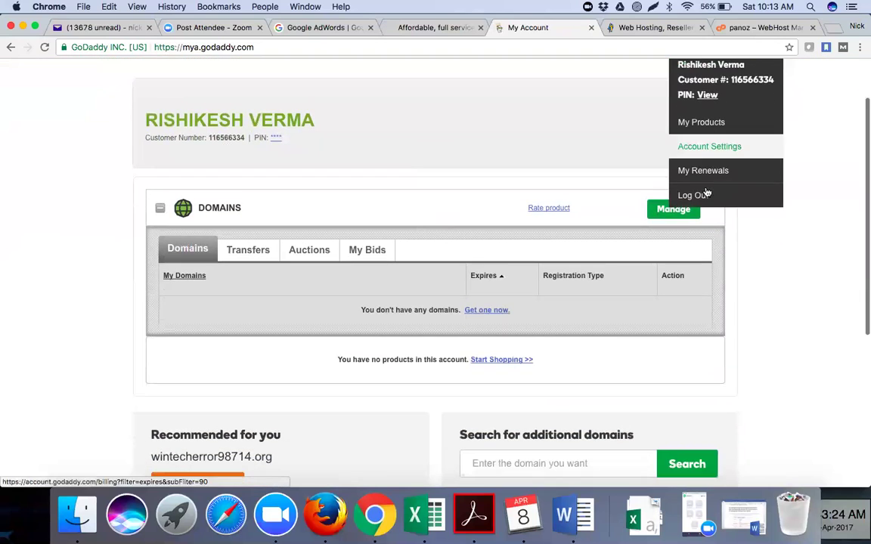
pyautogui.click(706, 192)
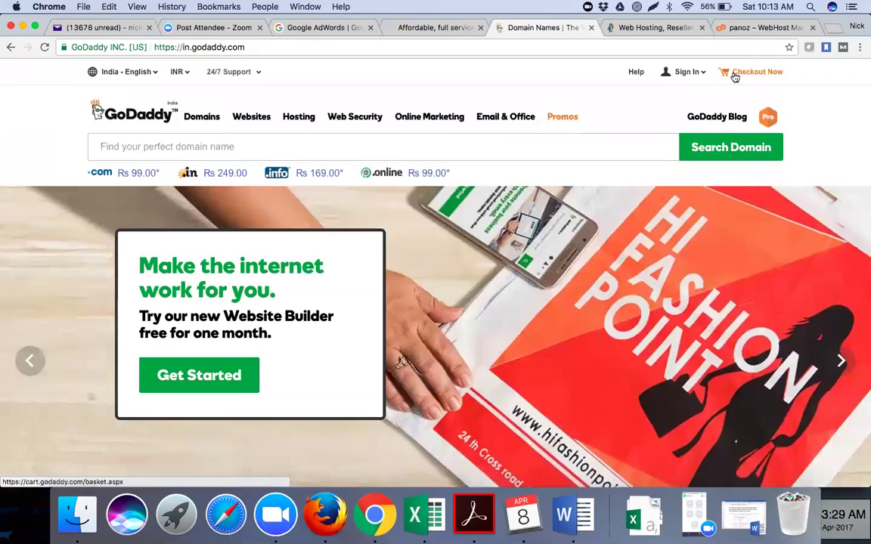
# Try signing in to GoDaddy with a saved username from autofill.
pyautogui.click(685, 73)
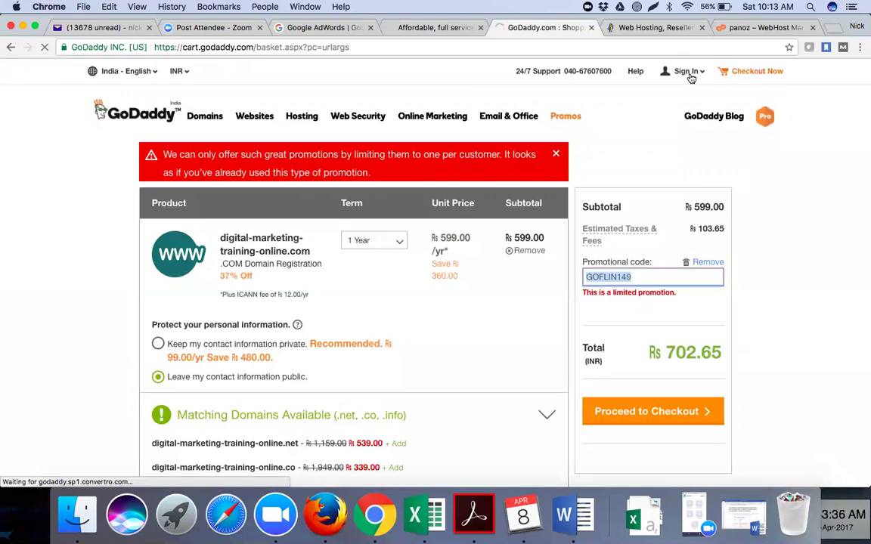
pyautogui.click(689, 73)
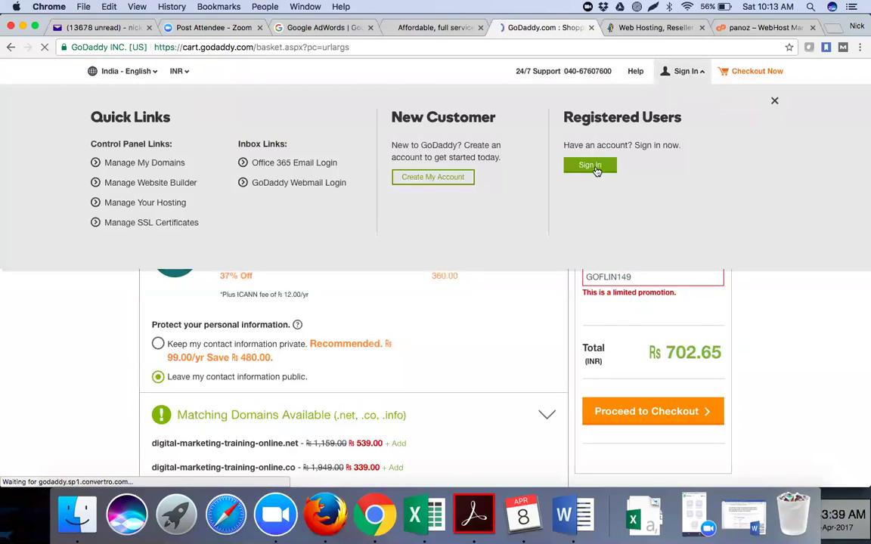
pyautogui.click(597, 168)
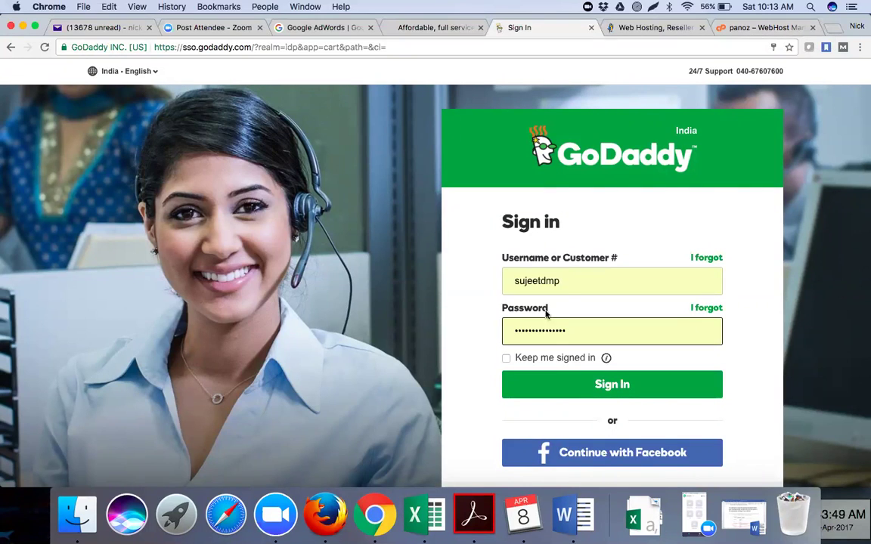
pyautogui.click(564, 281)
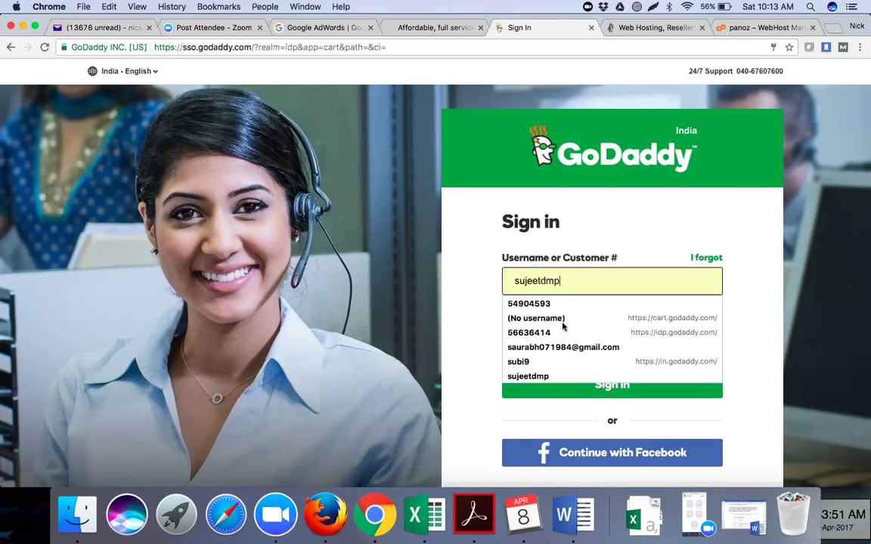
pyautogui.click(563, 333)
pyautogui.click(570, 387)
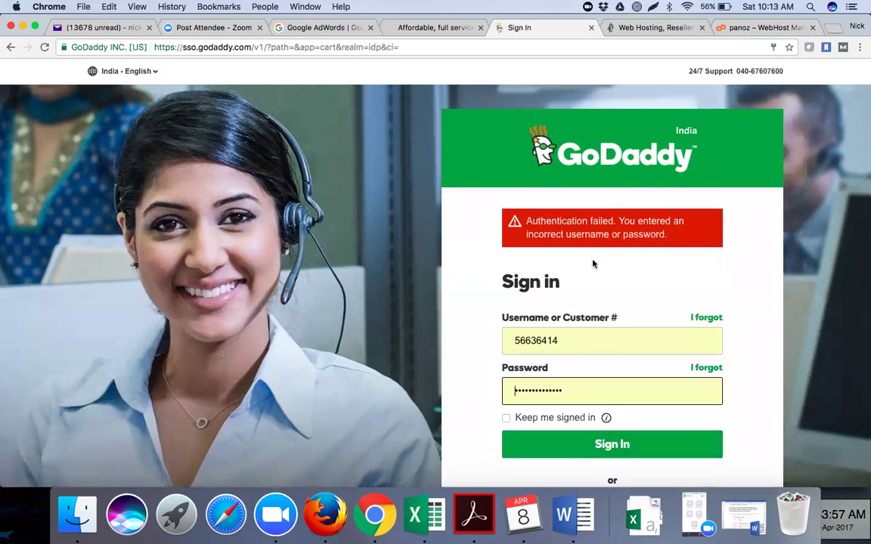
# After the login error, sign in with a different saved username.
pyautogui.click(580, 348)
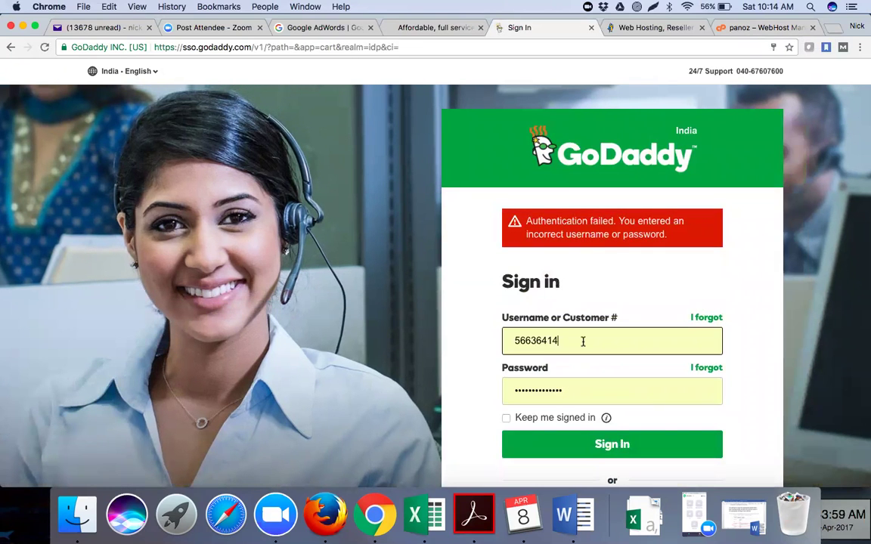
pyautogui.click(570, 436)
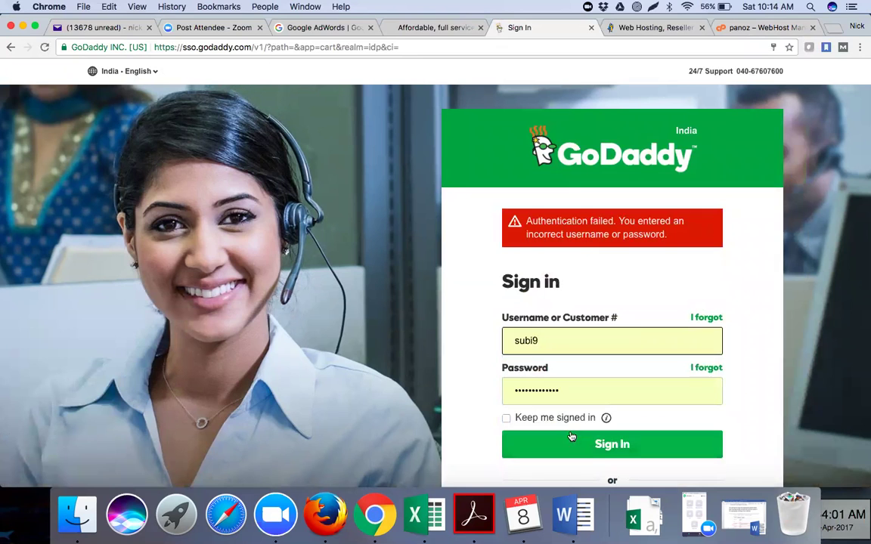
pyautogui.click(568, 443)
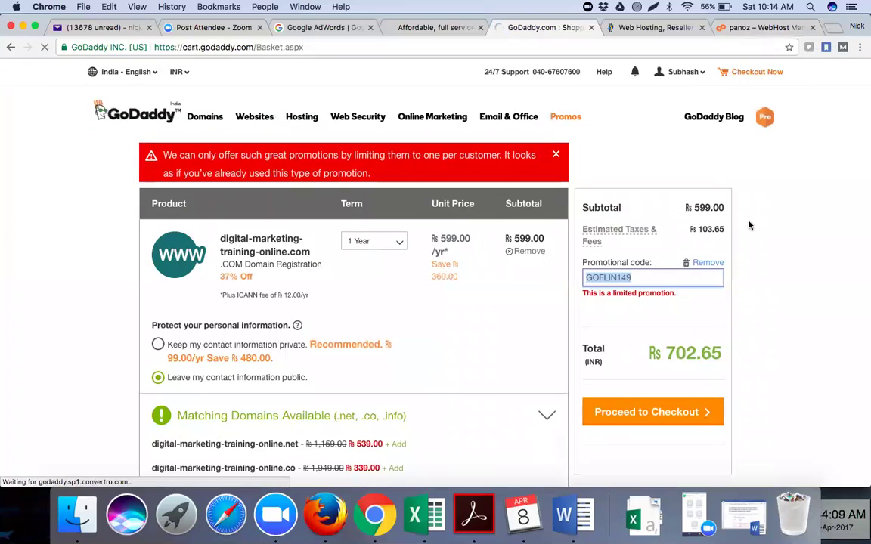
pyautogui.moveTo(740, 77)
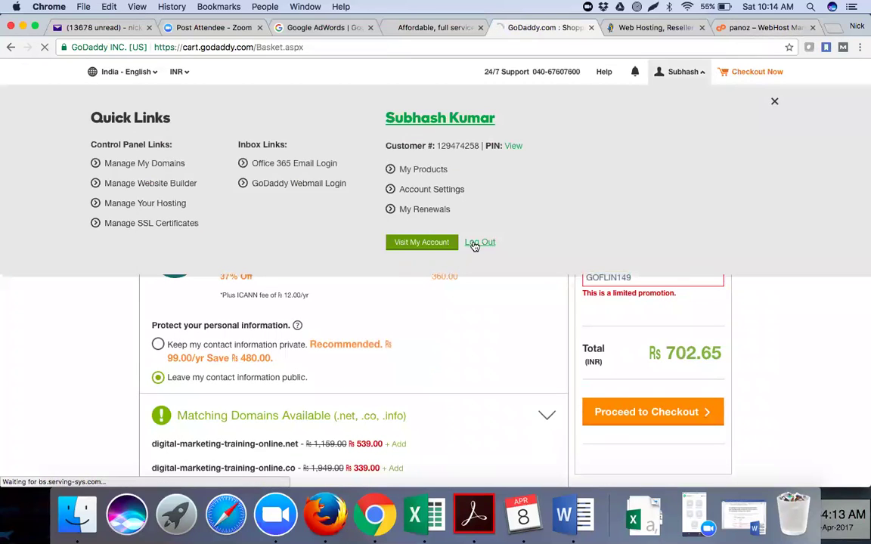
# Log out and sign in to GoDaddy with another saved username.
pyautogui.click(479, 243)
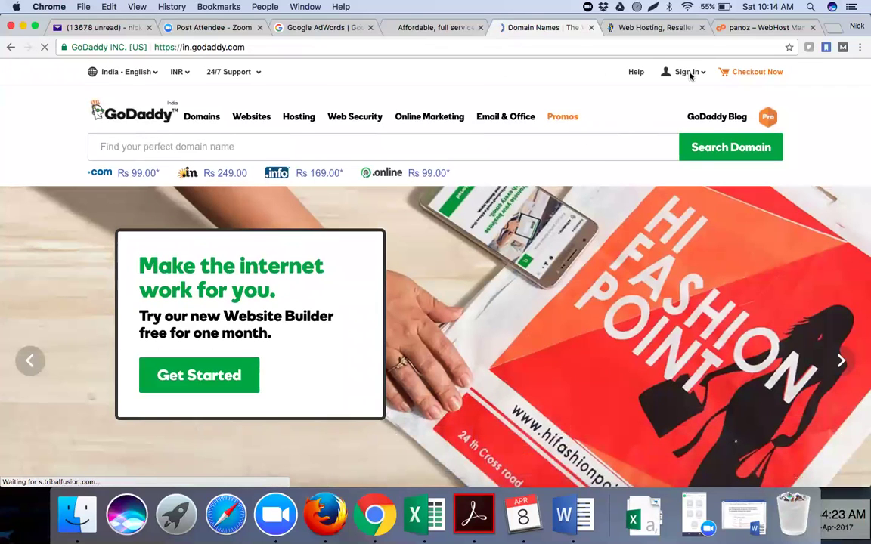
pyautogui.click(686, 71)
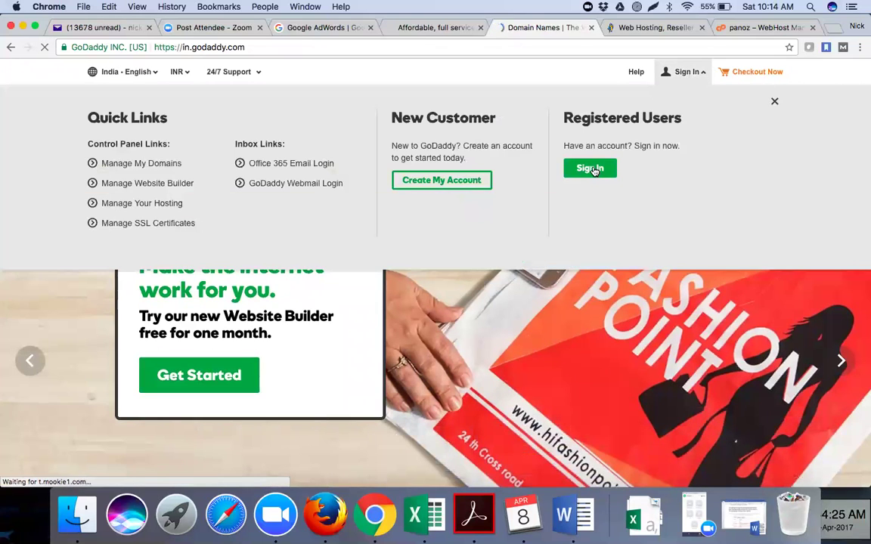
pyautogui.click(590, 168)
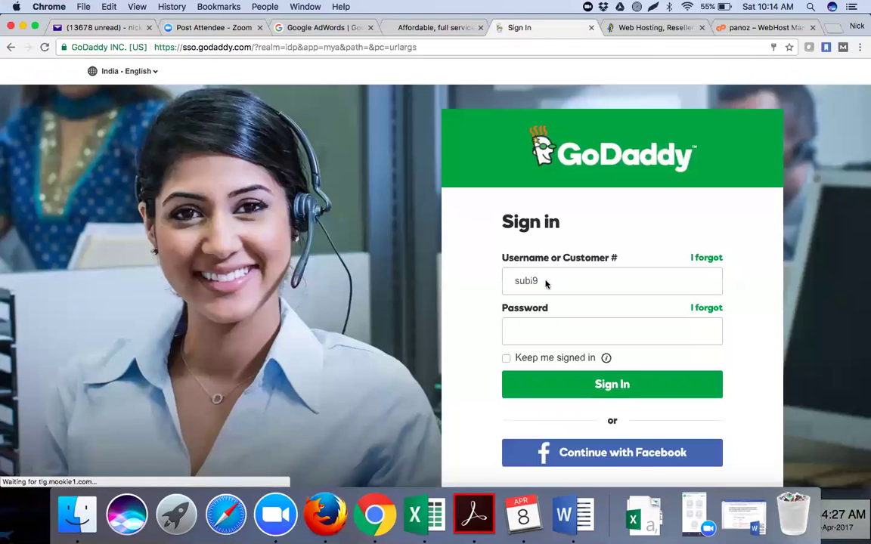
pyautogui.click(544, 283)
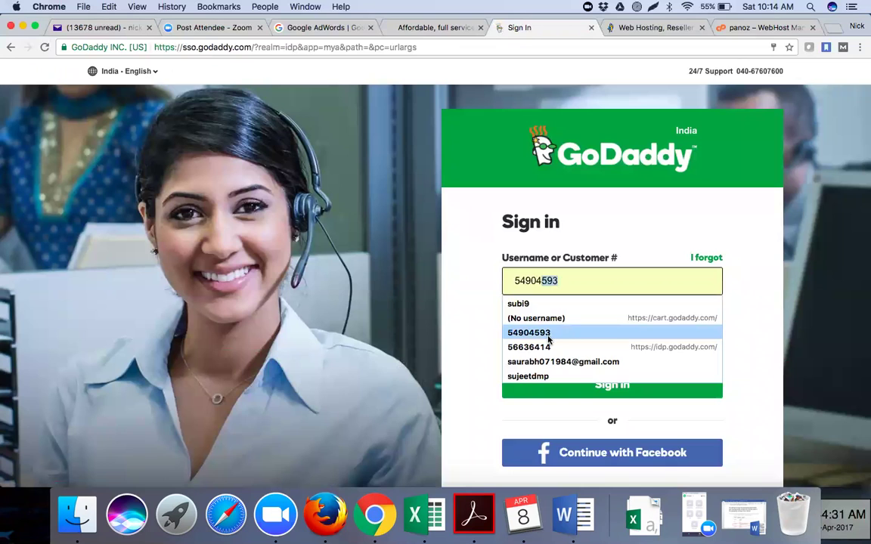
pyautogui.click(552, 362)
pyautogui.click(568, 386)
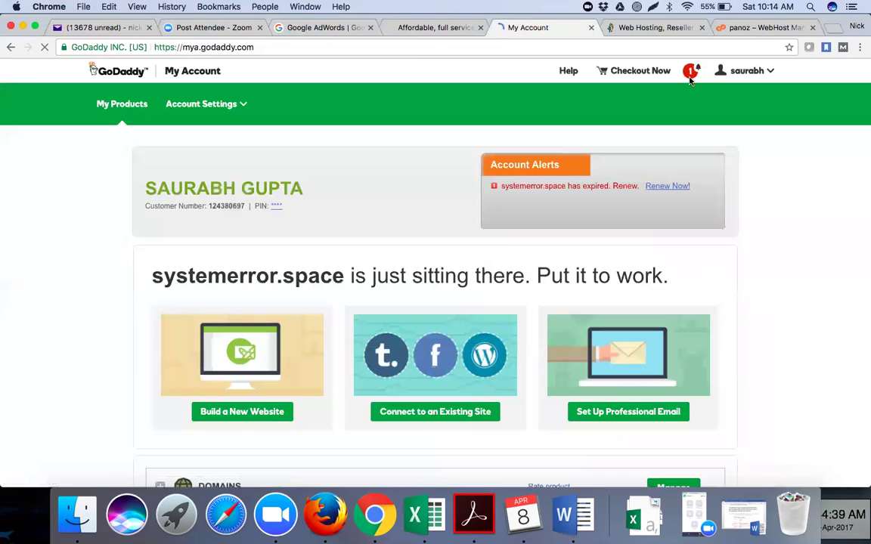
# Check the new account's notifications, customer info and account settings options.
pyautogui.click(690, 76)
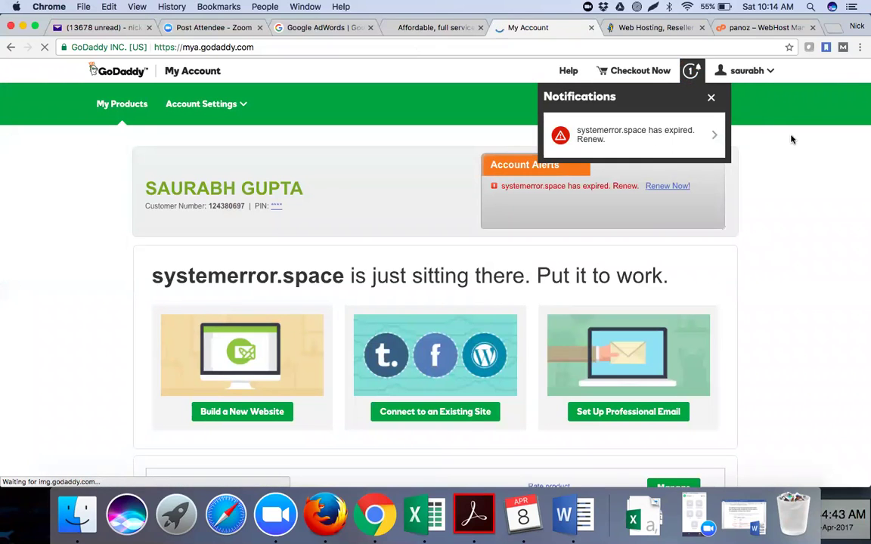
pyautogui.click(749, 71)
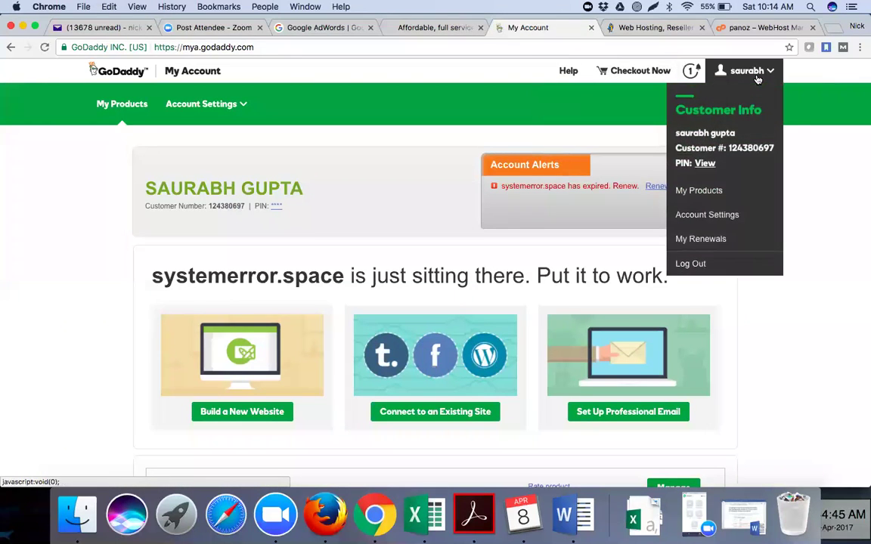
pyautogui.scroll(-1, 739, 109)
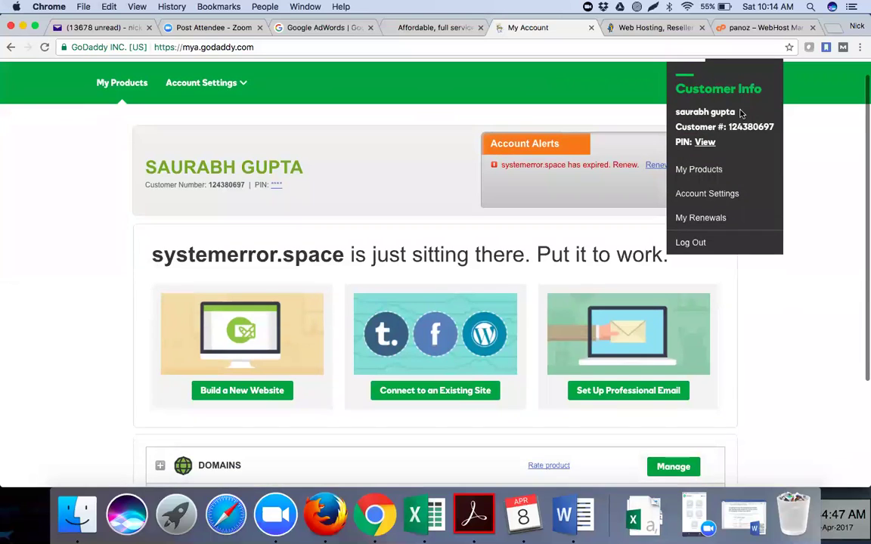
pyautogui.scroll(1, 529, 121)
pyautogui.click(223, 104)
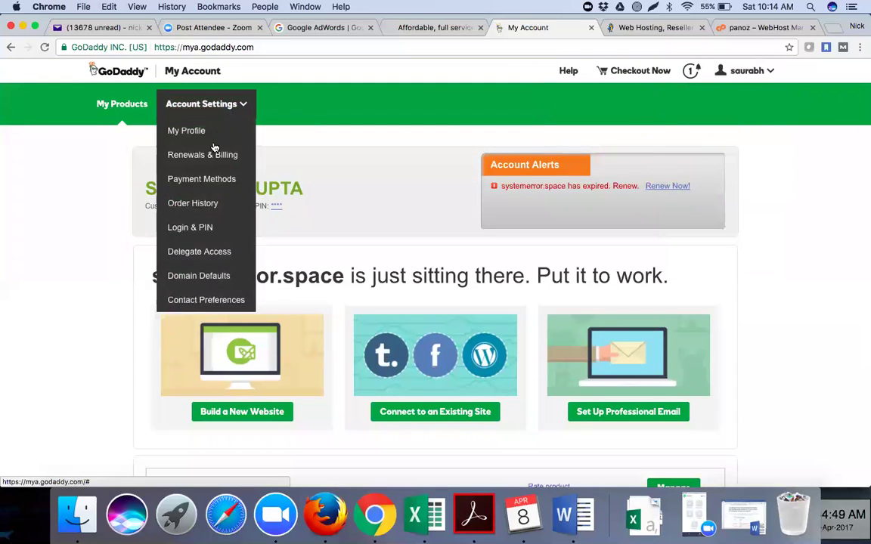
pyautogui.click(214, 75)
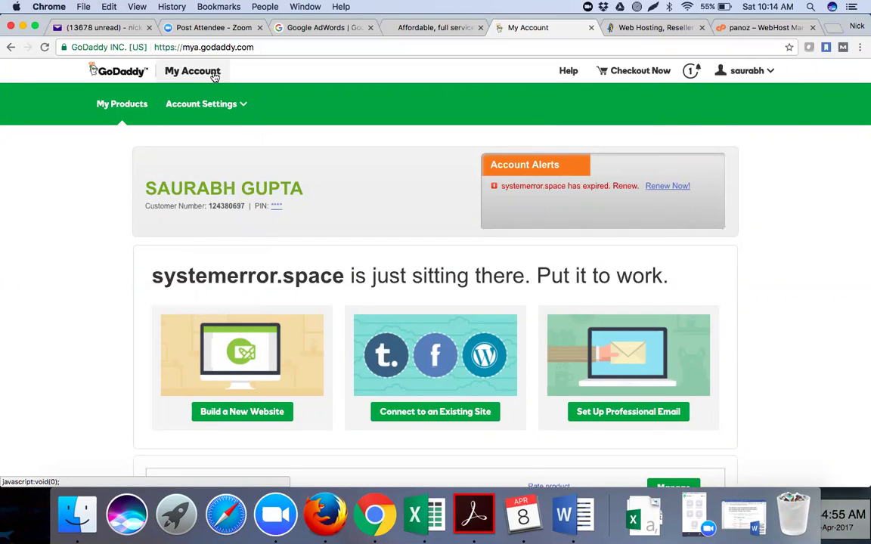
# Expand the account's Domains list and open Domain Settings for systemerror.space.
pyautogui.scroll(-5, 86, 282)
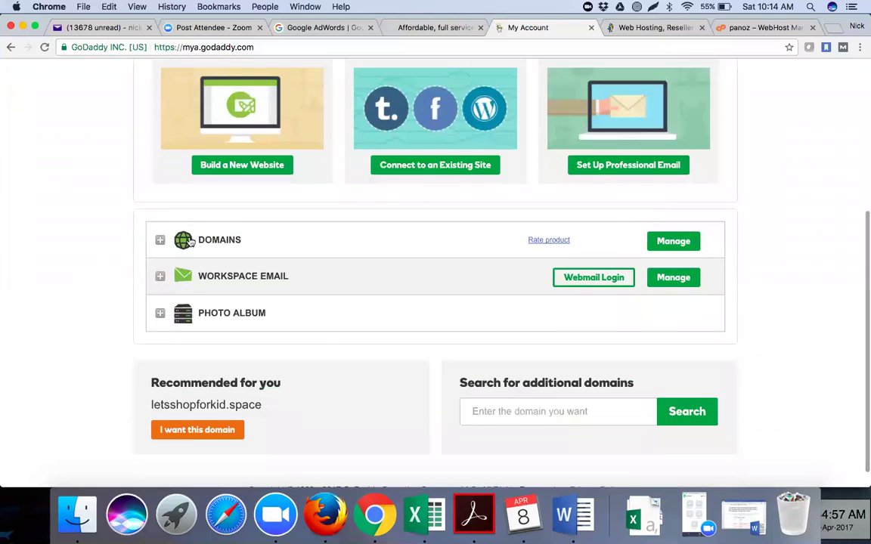
pyautogui.click(207, 241)
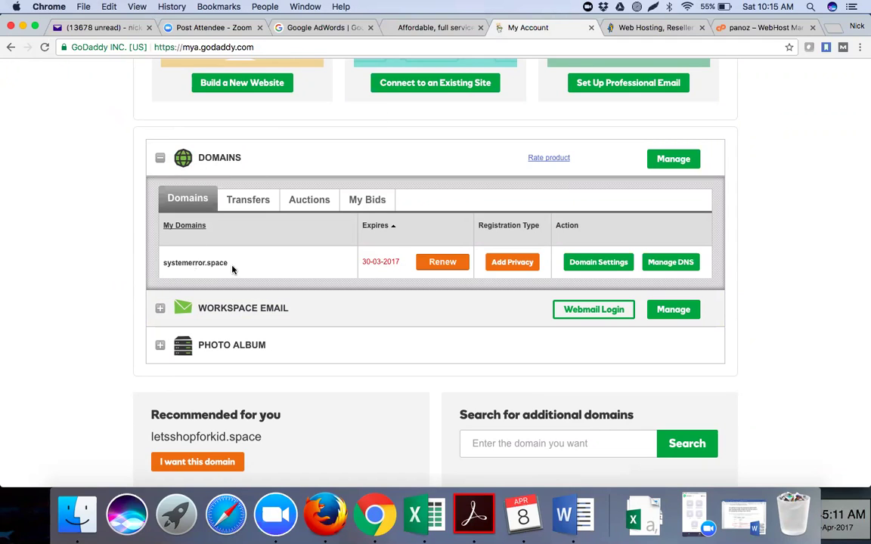
pyautogui.click(597, 264)
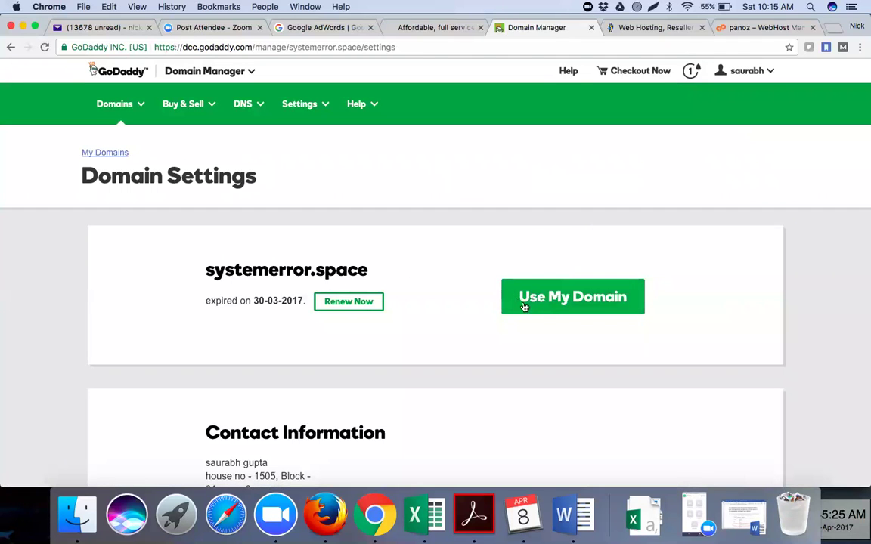
# Open Manage DNS for systemerror.space and find its ns07/ns08.domaincontrol.com nameservers.
pyautogui.scroll(-5, 470, 334)
pyautogui.scroll(-5, 470, 334)
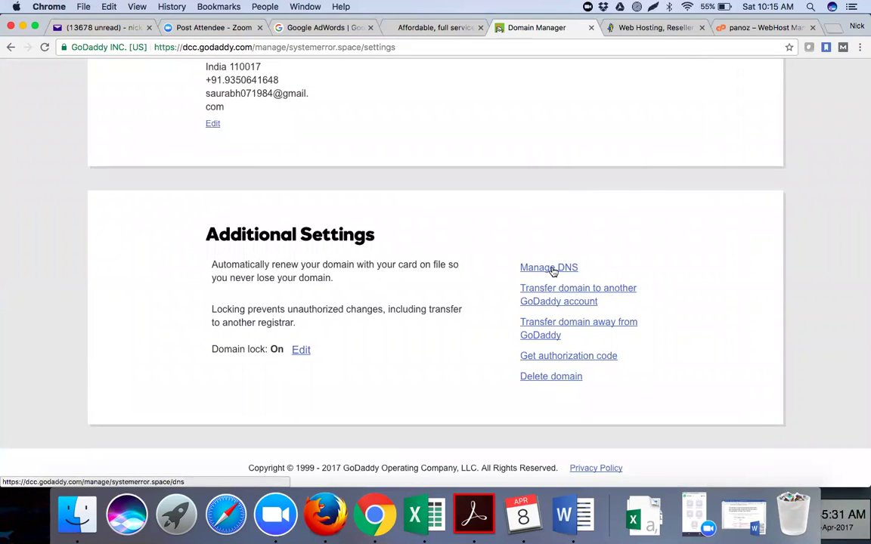
pyautogui.click(553, 270)
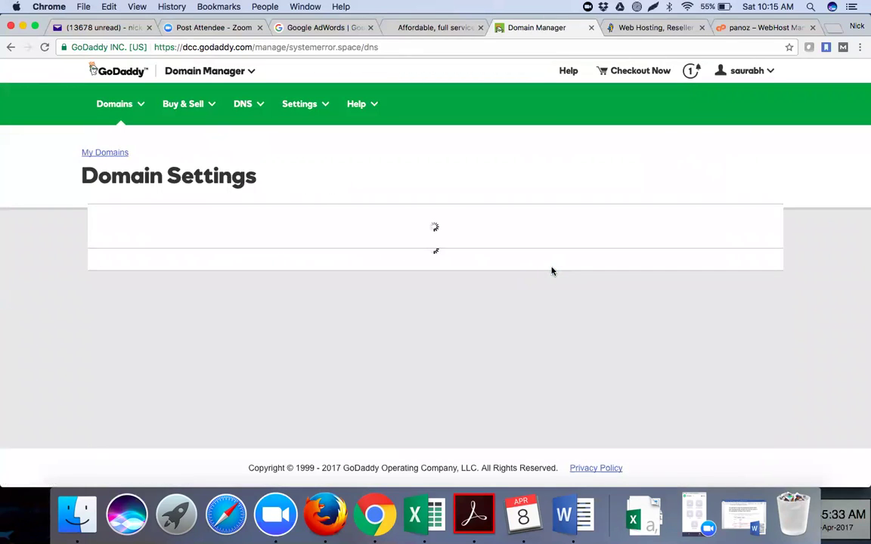
pyautogui.scroll(-10, 369, 279)
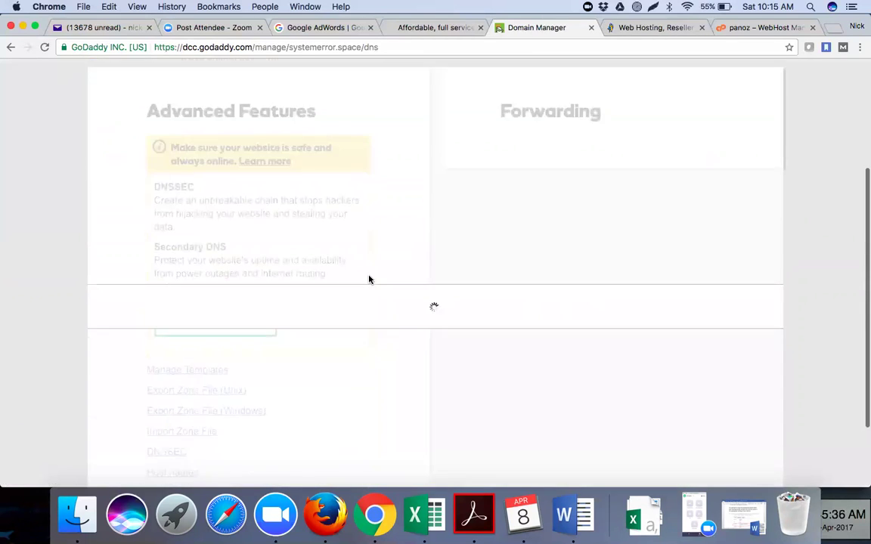
pyautogui.scroll(5, 368, 280)
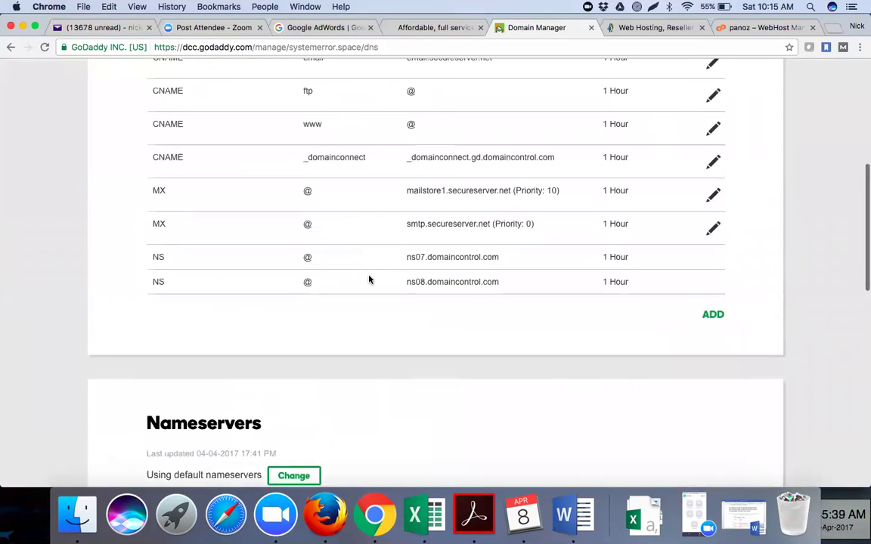
pyautogui.scroll(-5, 369, 279)
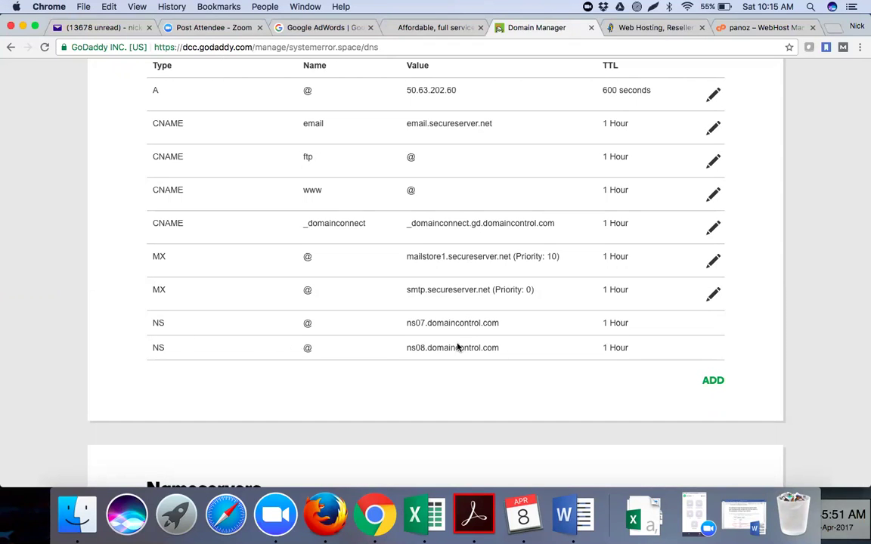
pyautogui.scroll(-4, 415, 362)
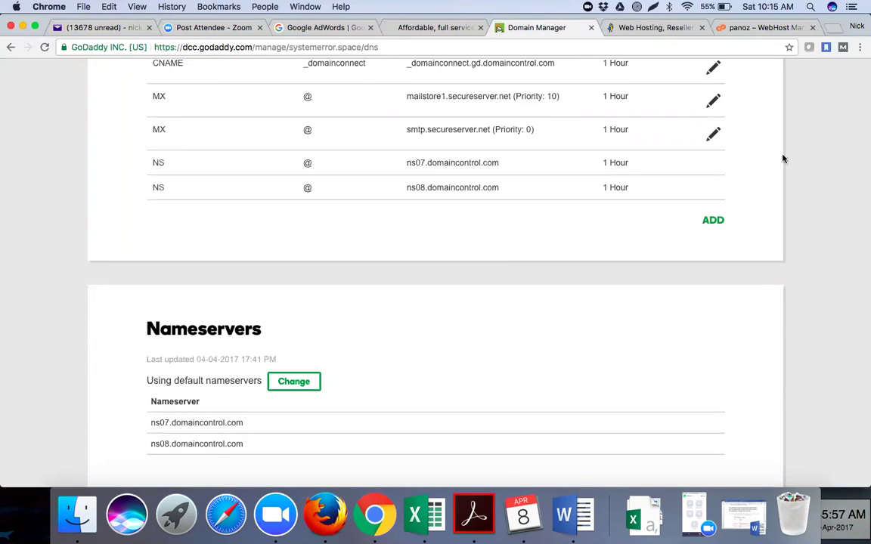
pyautogui.scroll(-5, 437, 316)
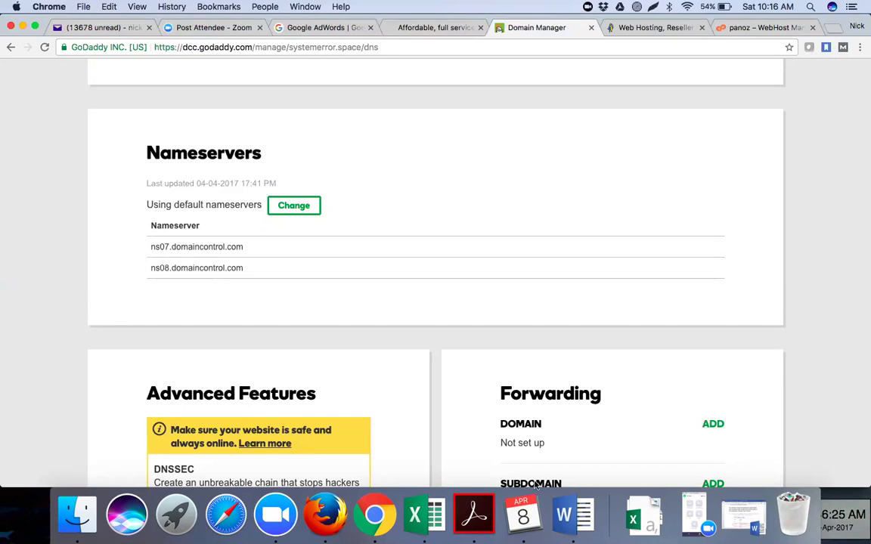
# Bring the Introduction Doc forward in Word and scroll to the hosting notes on page 11.
pyautogui.click(572, 514)
pyautogui.scroll(-10, 373, 263)
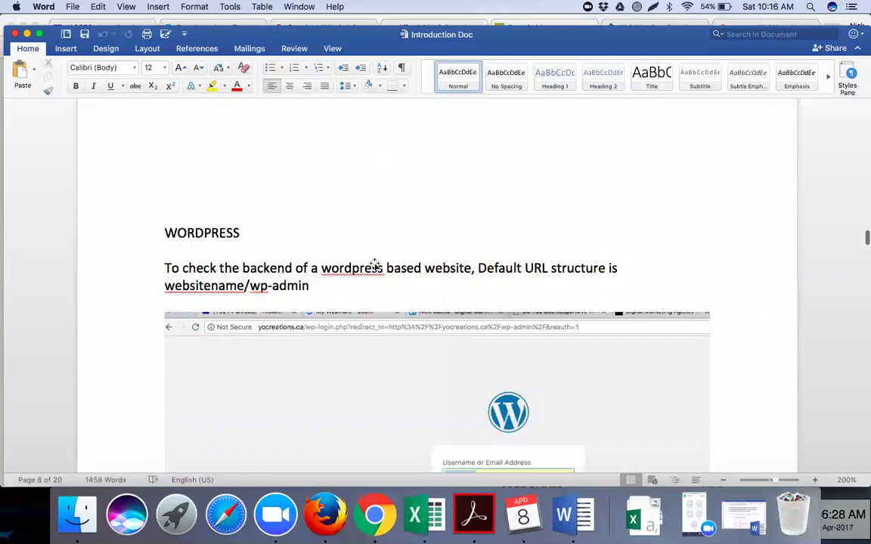
pyautogui.scroll(-5, 374, 263)
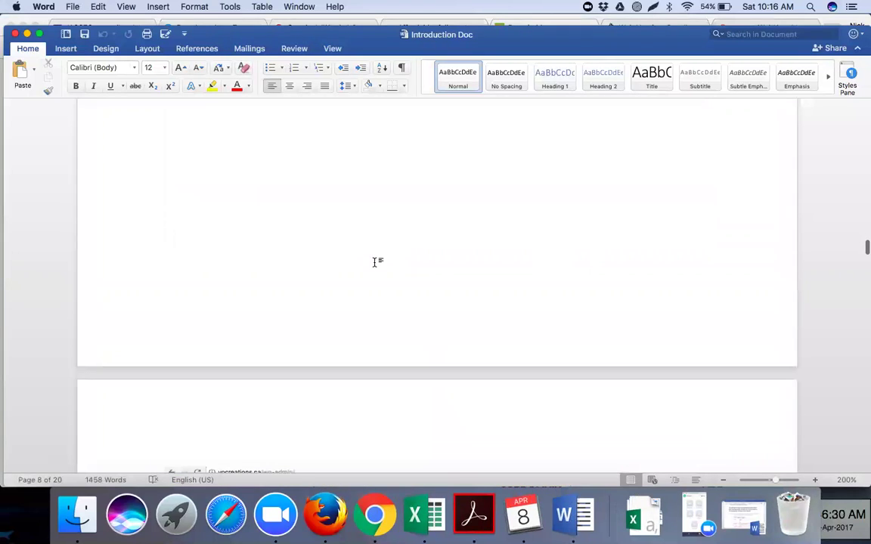
pyautogui.scroll(-6, 373, 263)
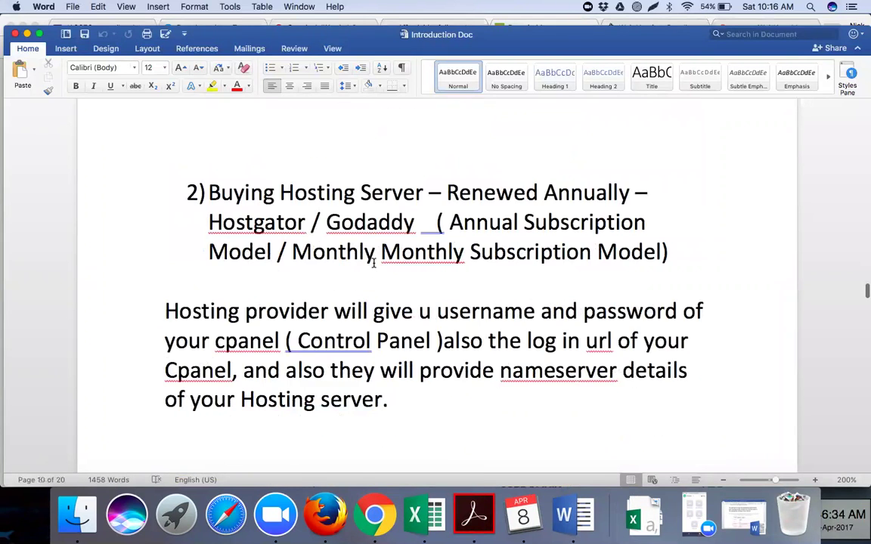
pyautogui.scroll(6, 374, 262)
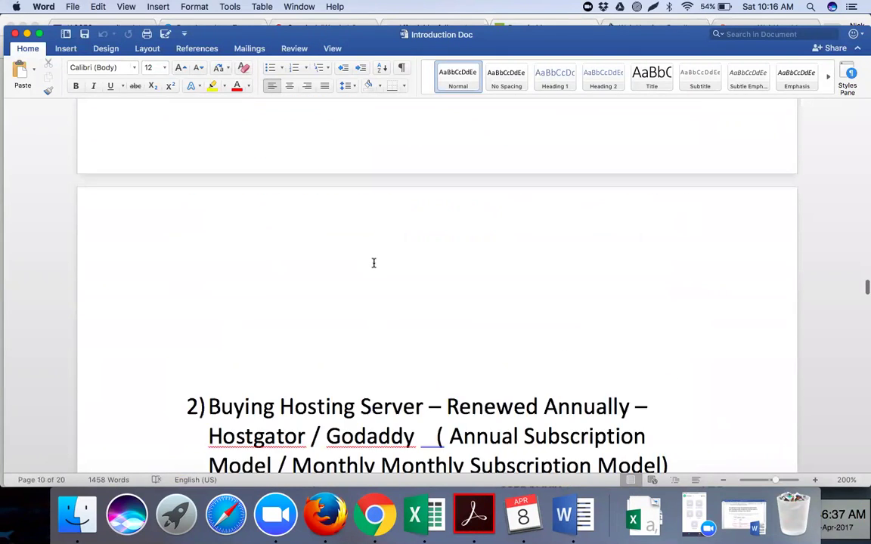
pyautogui.scroll(-5, 373, 262)
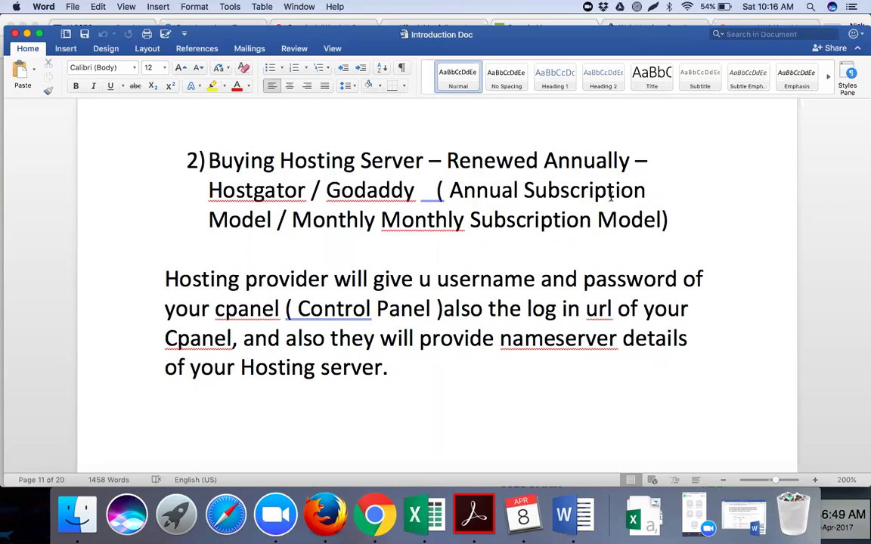
# Select the username, cPanel and nameserver-details phrases, then scroll to '3) Connect Hosting and Domain'.
pyautogui.moveTo(437, 279); pyautogui.dragTo(677, 280)
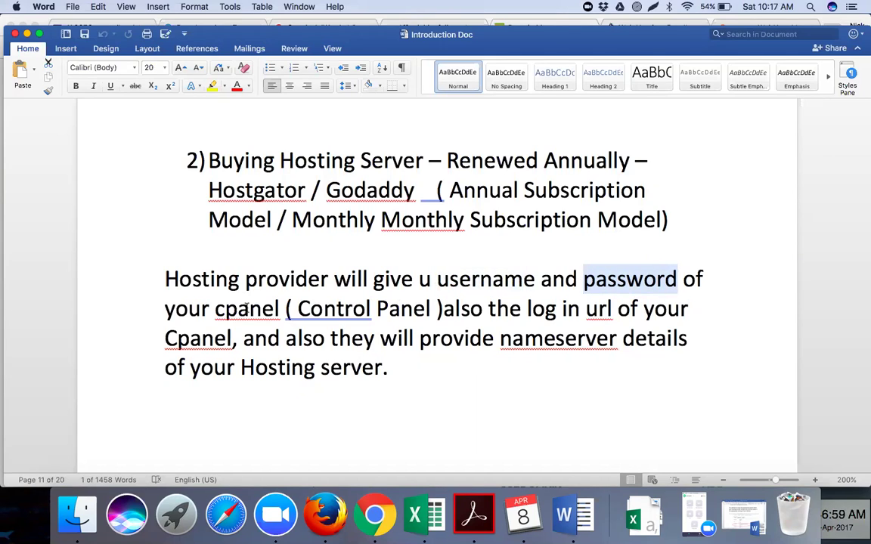
pyautogui.moveTo(216, 309); pyautogui.dragTo(412, 309)
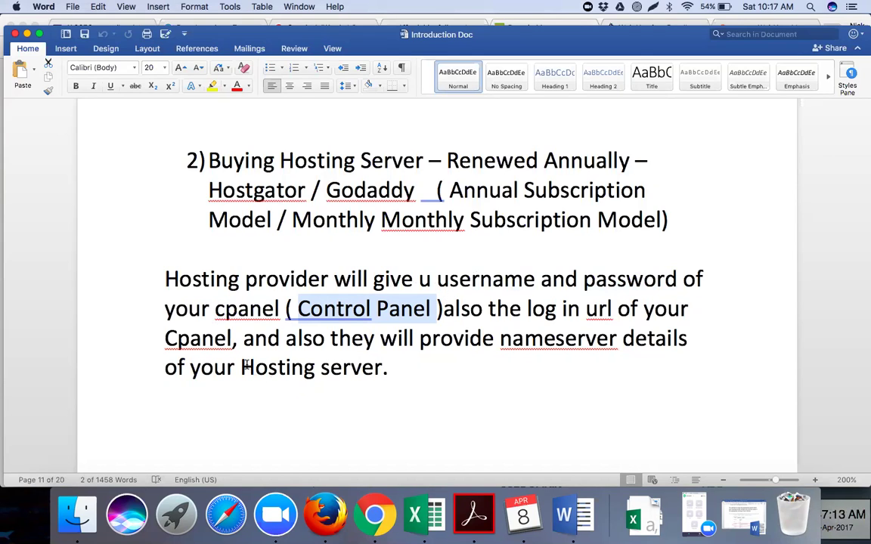
pyautogui.moveTo(501, 339); pyautogui.dragTo(537, 358)
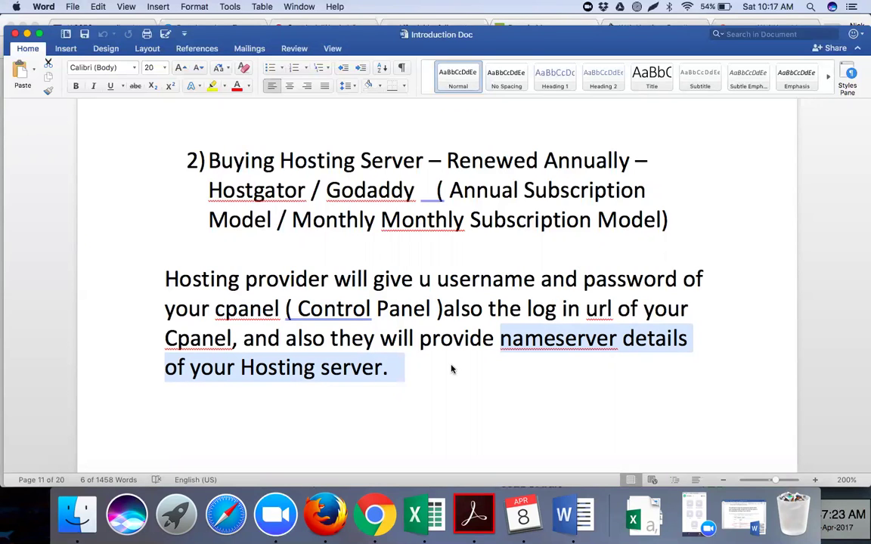
pyautogui.scroll(-10, 452, 365)
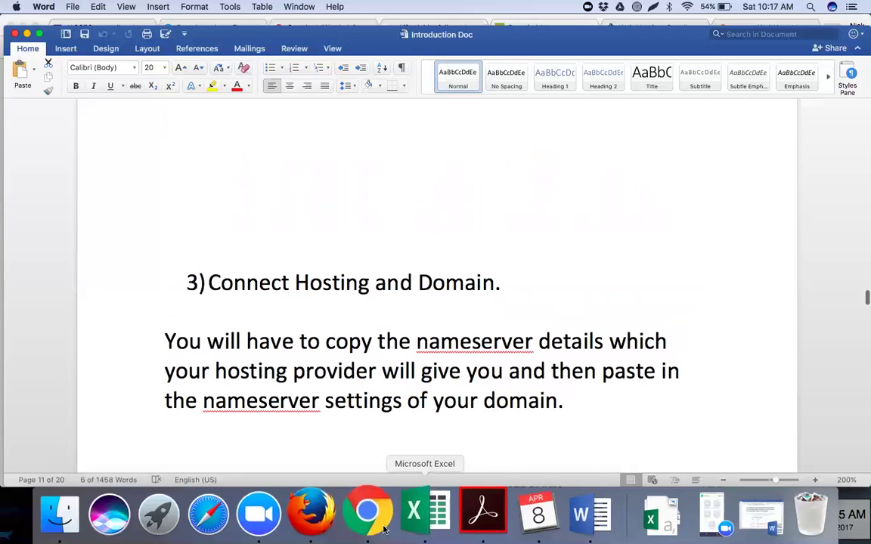
pyautogui.click(383, 528)
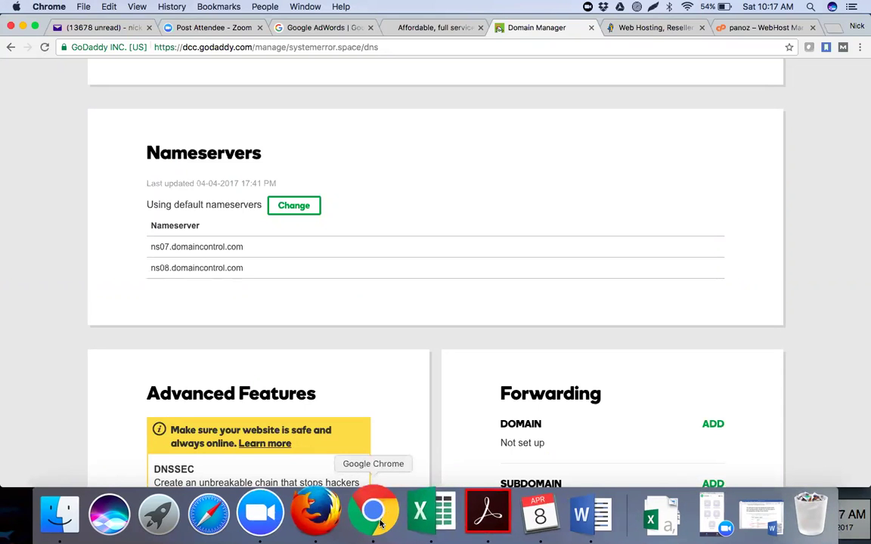
pyautogui.click(573, 471)
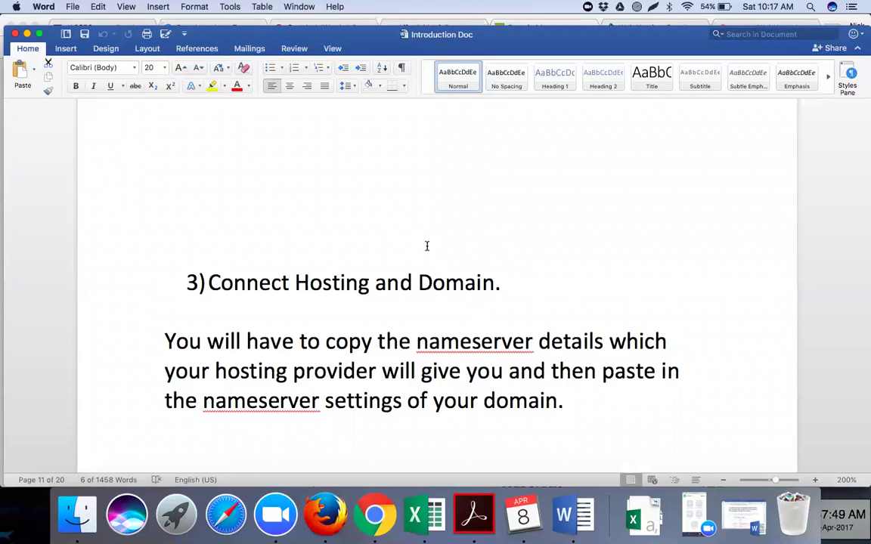
pyautogui.scroll(-5, 427, 245)
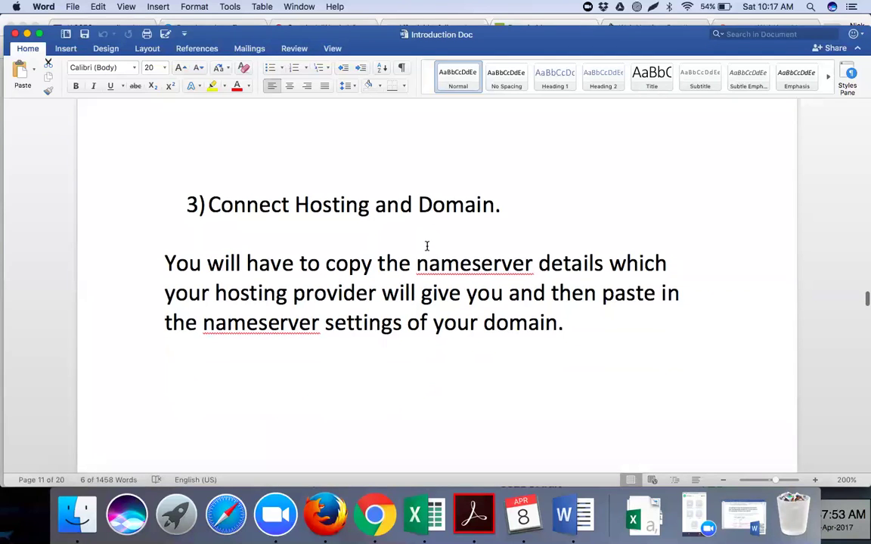
pyautogui.scroll(-1, 426, 245)
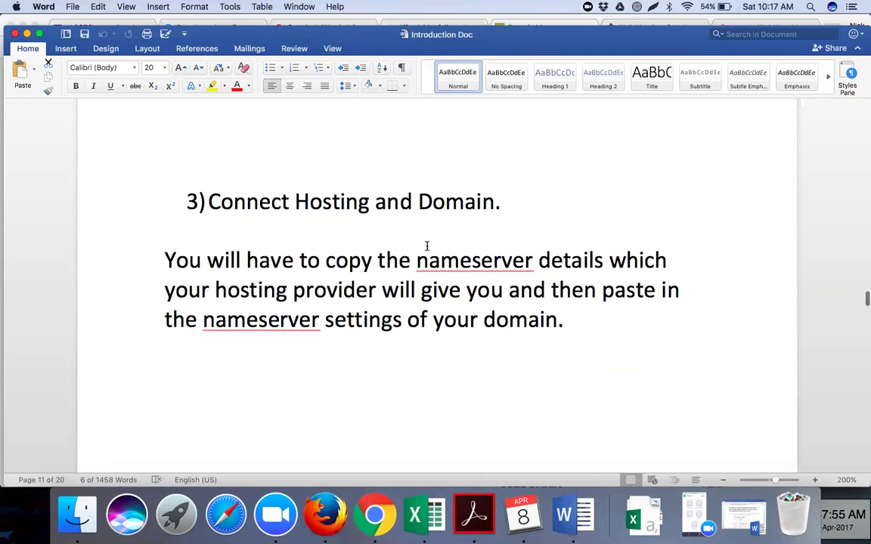
pyautogui.scroll(-1, 426, 246)
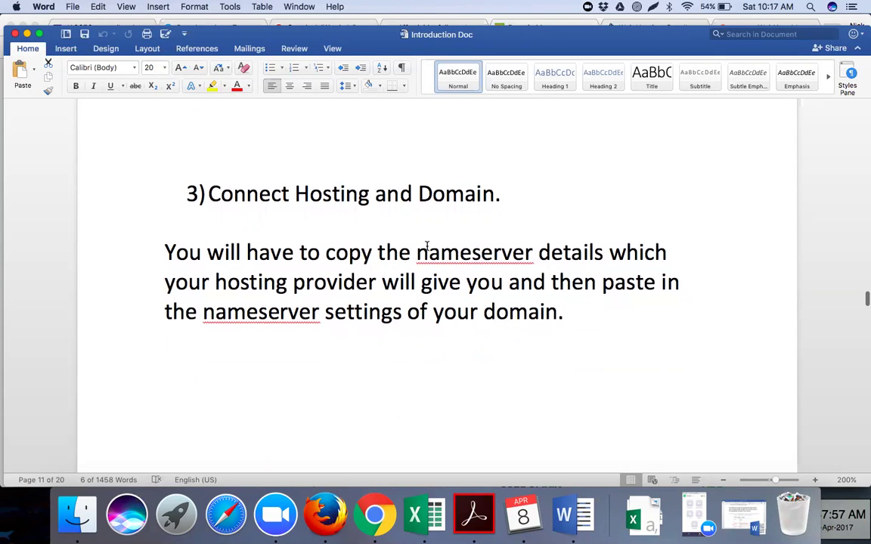
pyautogui.scroll(10, 427, 246)
pyautogui.scroll(-6, 426, 246)
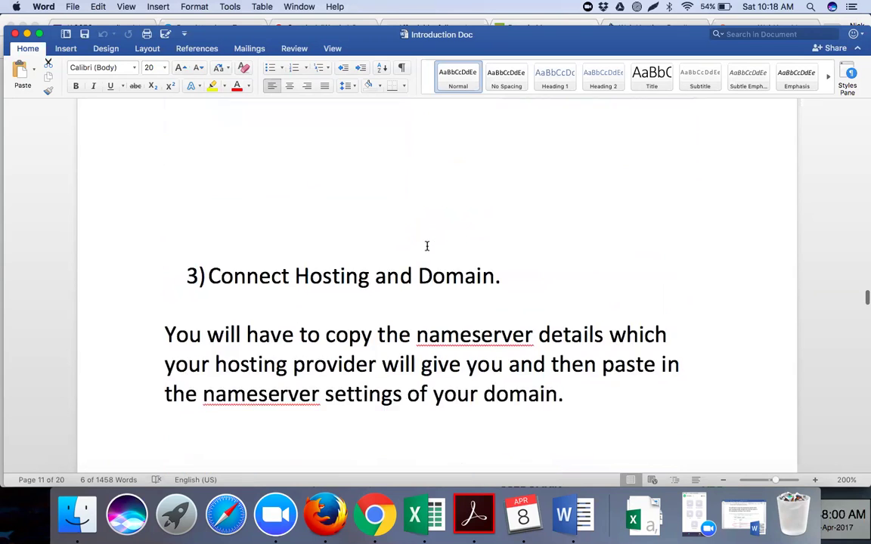
pyautogui.scroll(-2, 427, 245)
pyautogui.scroll(-1, 426, 245)
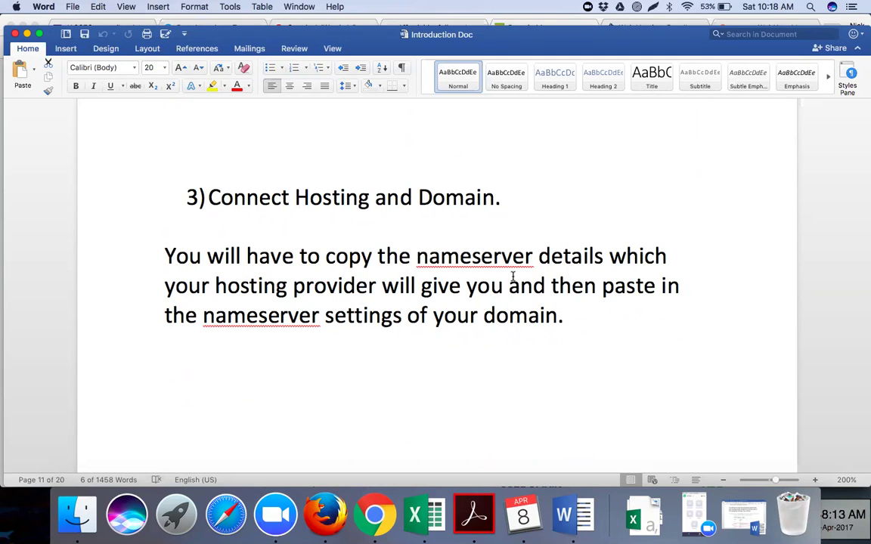
pyautogui.scroll(5, 540, 229)
pyautogui.scroll(3, 540, 231)
# Add a 'Name server details' line below the hosting paragraph.
pyautogui.click(426, 232)
pyautogui.press('Down')
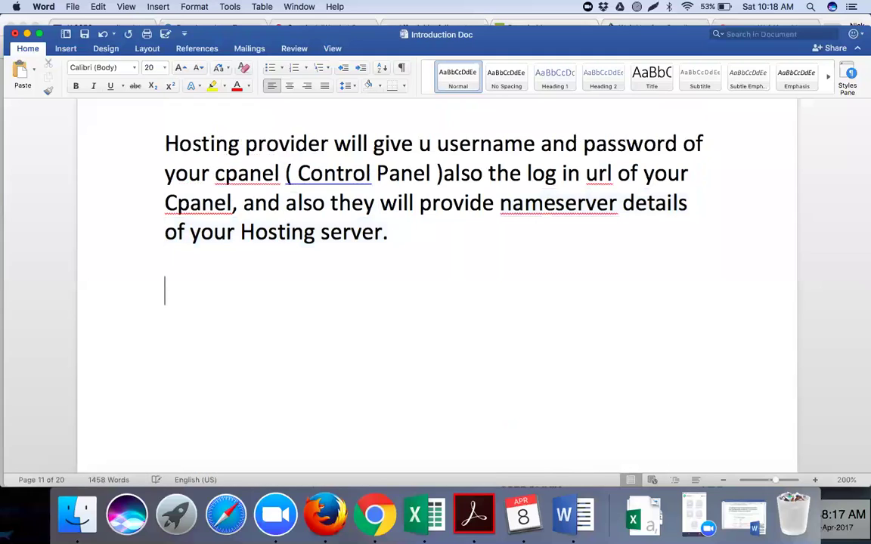
pyautogui.write('Name serve')
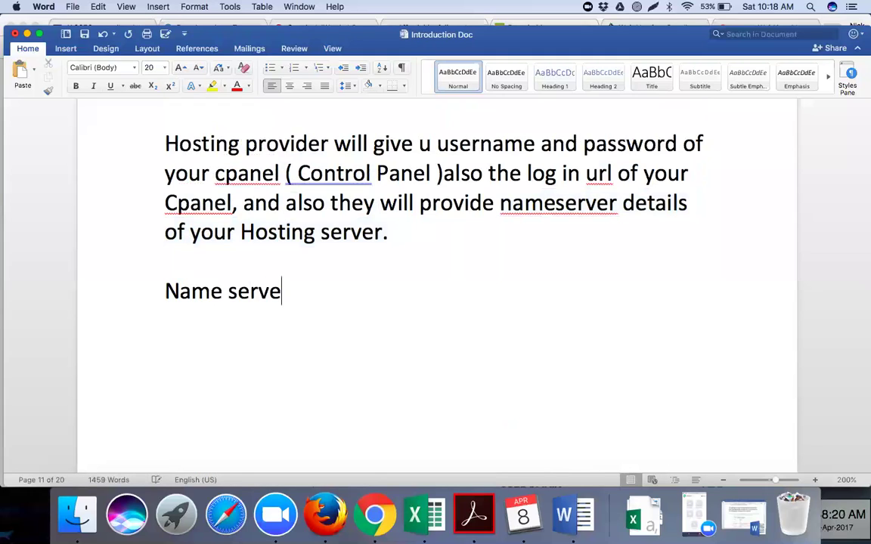
pyautogui.write('r details')
pyautogui.press('Return')
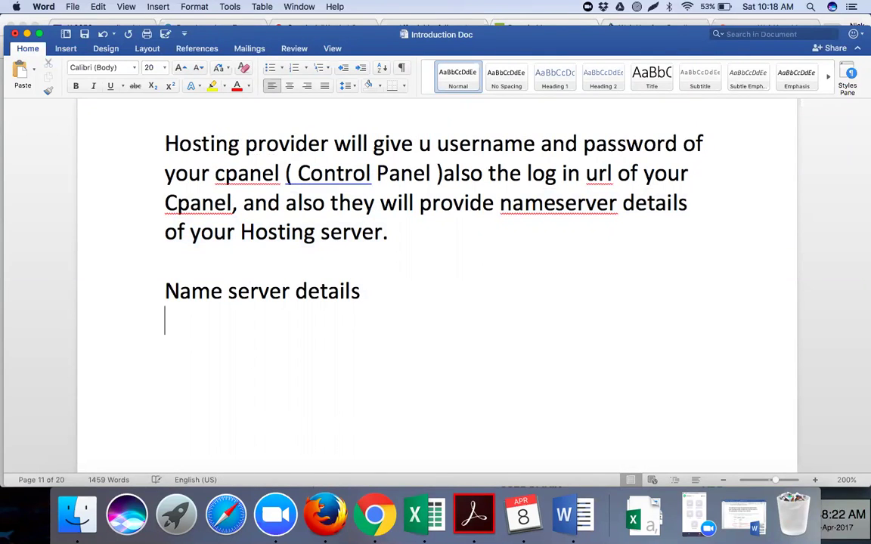
# Check the GoDaddy nameservers page, then type the ns1.internethostingpackage.com line.
pyautogui.press('super+Tab')
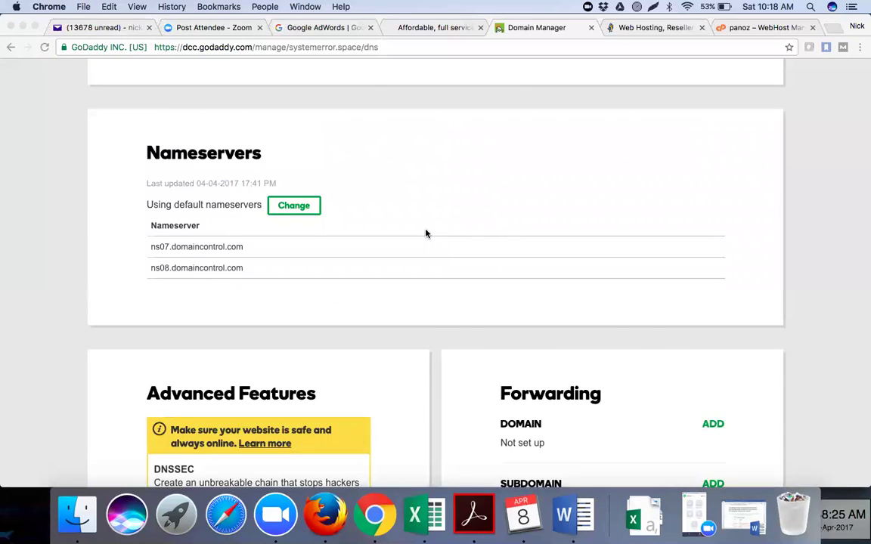
pyautogui.scroll(-3, 426, 234)
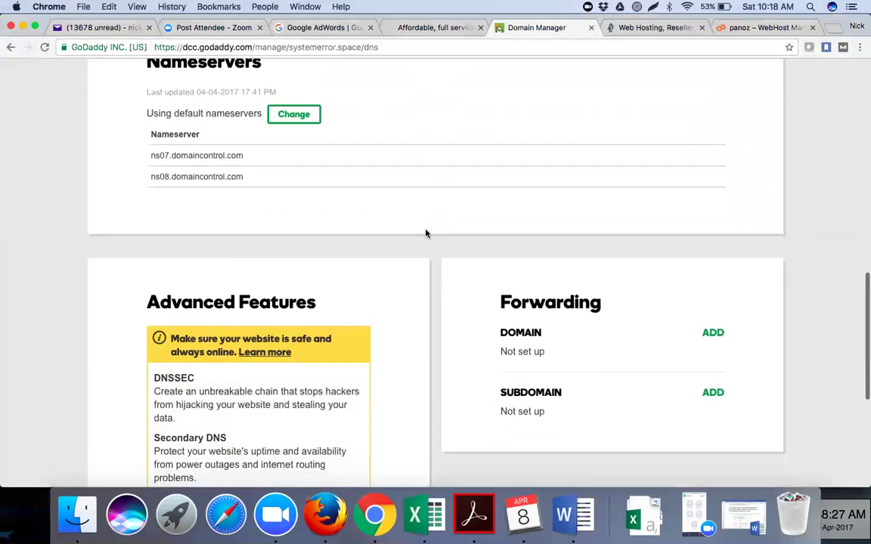
pyautogui.scroll(5, 426, 233)
pyautogui.press('super+Tab')
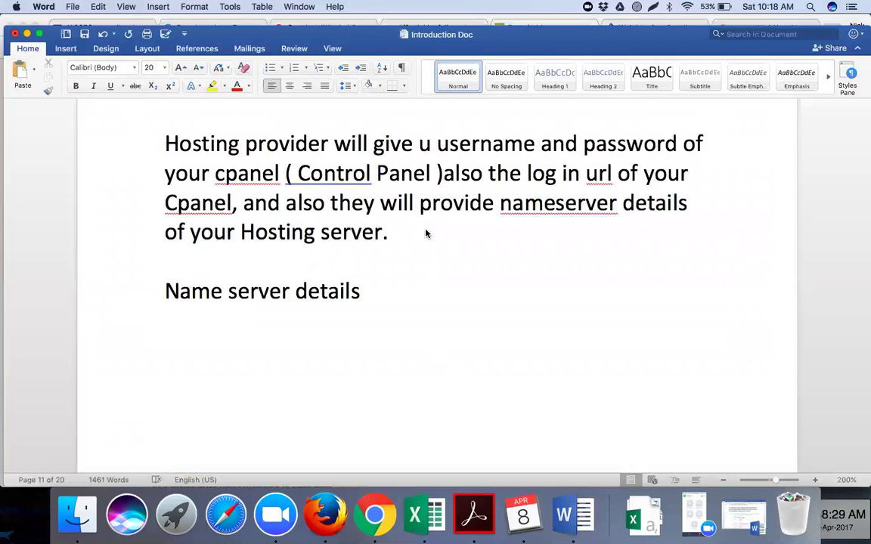
pyautogui.press('Return')
pyautogui.press('Return')
pyautogui.write('ns1')
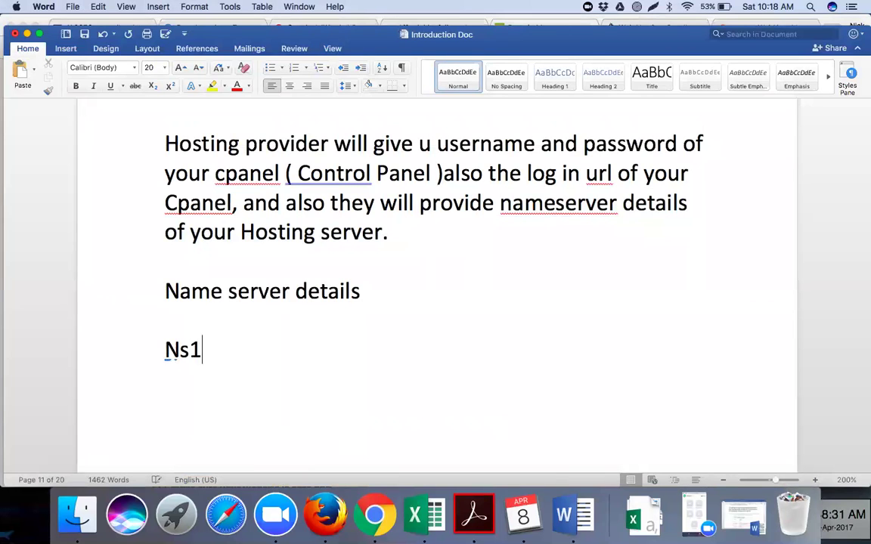
pyautogui.write('.internet')
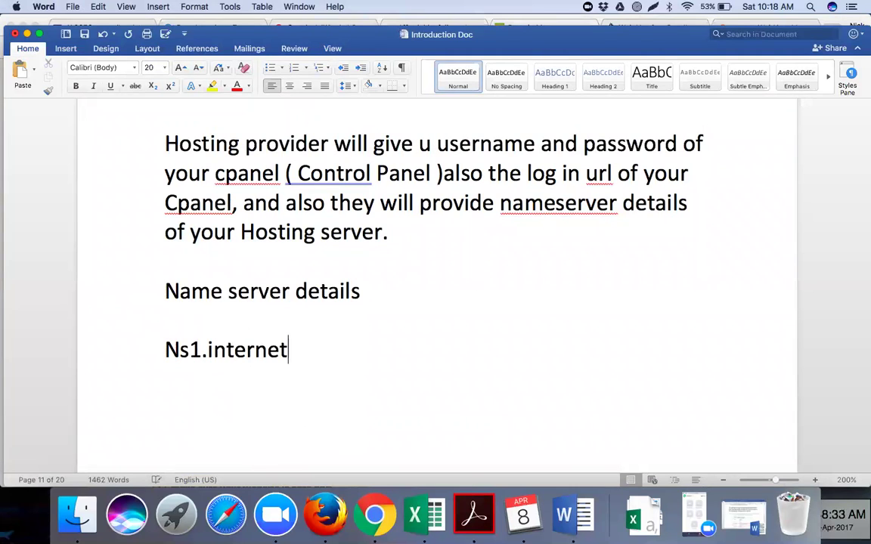
pyautogui.write('hostingp')
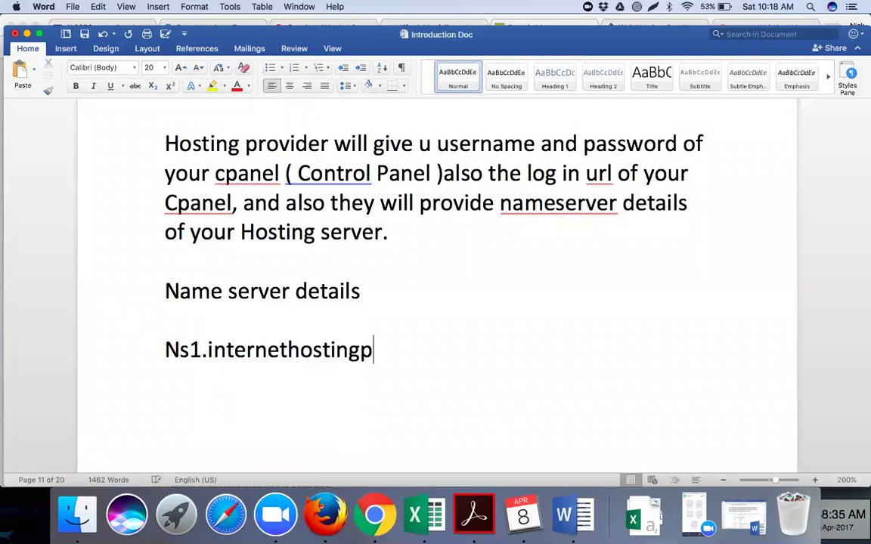
pyautogui.write('ackage.com')
pyautogui.press('Return')
# Lowercase the ns1 line and duplicate it as an ns2 line.
pyautogui.click(178, 351)
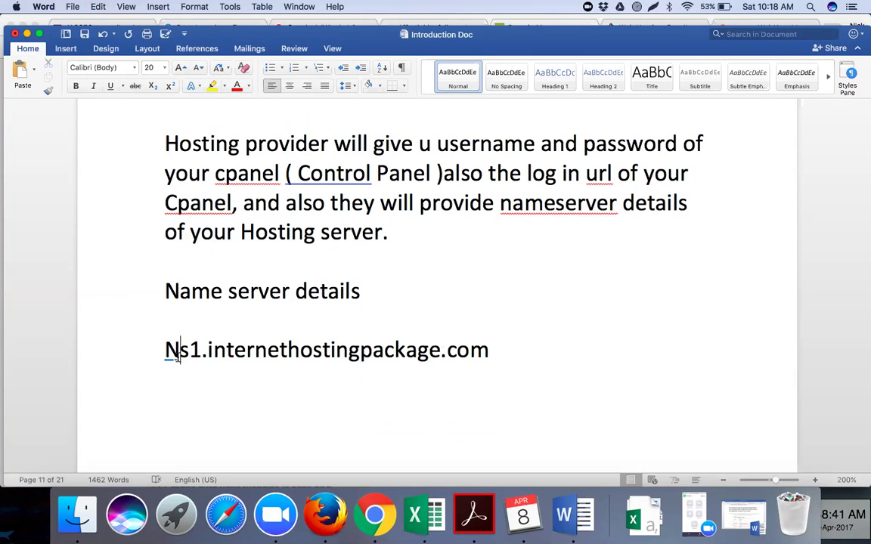
pyautogui.press('BackSpace')
pyautogui.write('n')
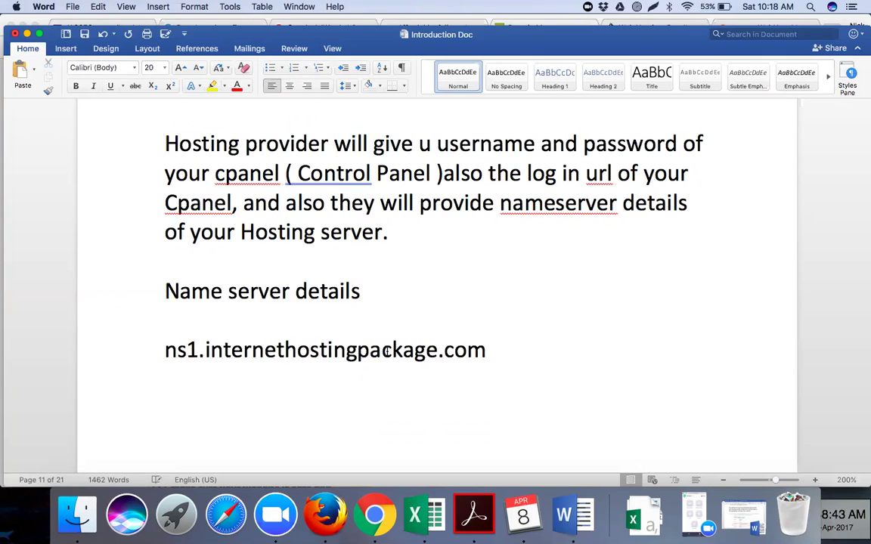
pyautogui.click(488, 352)
pyautogui.moveTo(486, 352); pyautogui.dragTo(151, 362)
pyautogui.press('super+c')
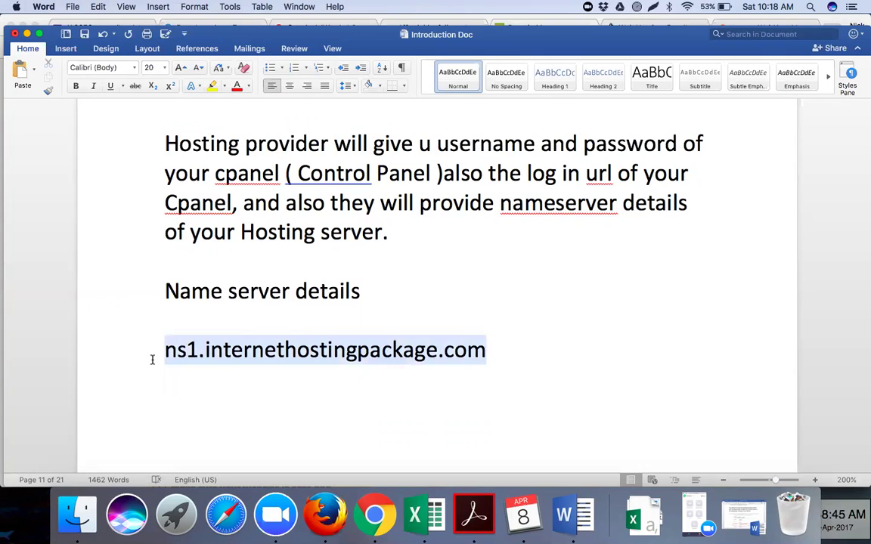
pyautogui.click(487, 351)
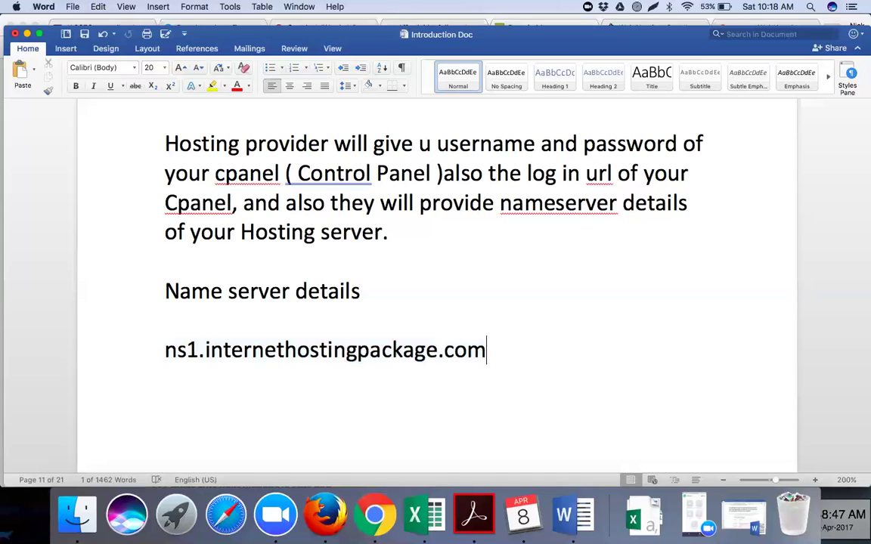
pyautogui.press('Return')
pyautogui.press('super+v')
pyautogui.click(199, 380)
pyautogui.press('BackSpace')
pyautogui.write('2')
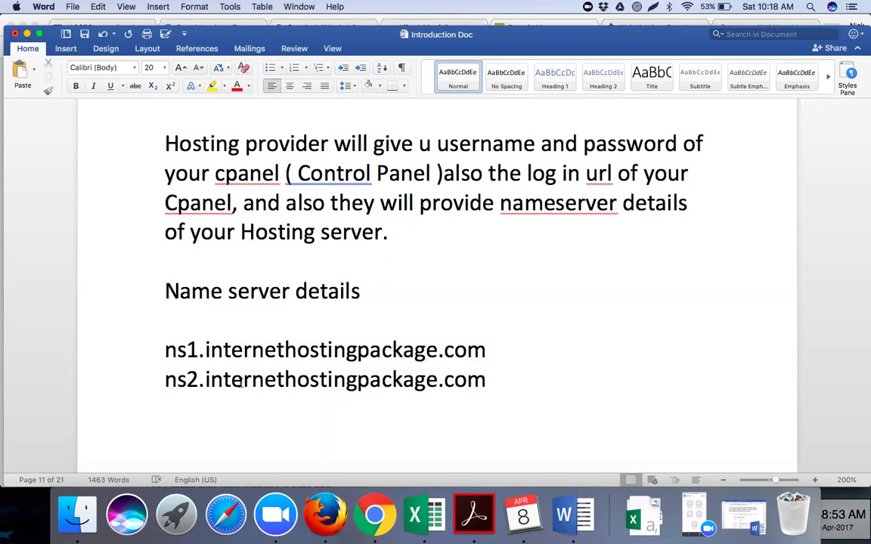
# Correct both lines to internethostingpackages.com and copy the two nameserver addresses.
pyautogui.click(438, 378)
pyautogui.write('s')
pyautogui.click(439, 349)
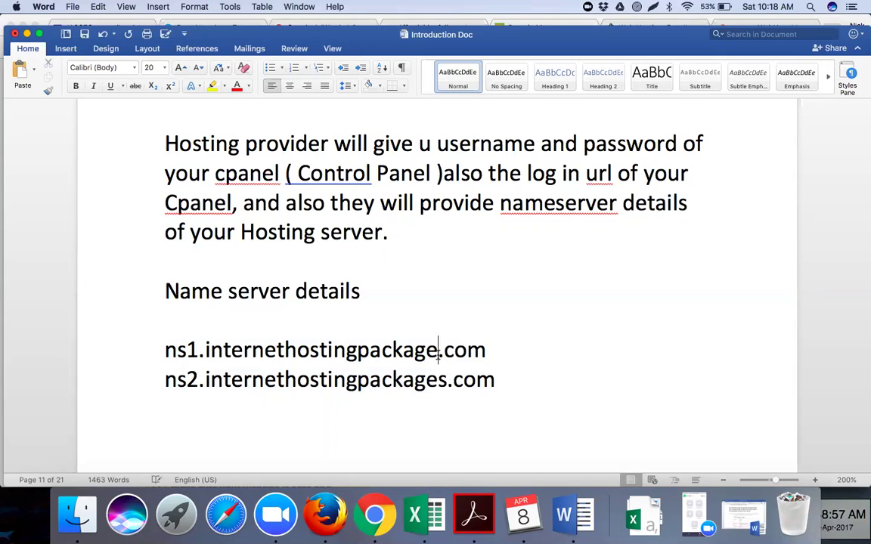
pyautogui.write('s')
pyautogui.moveTo(496, 380); pyautogui.dragTo(160, 320)
pyautogui.press('super+c')
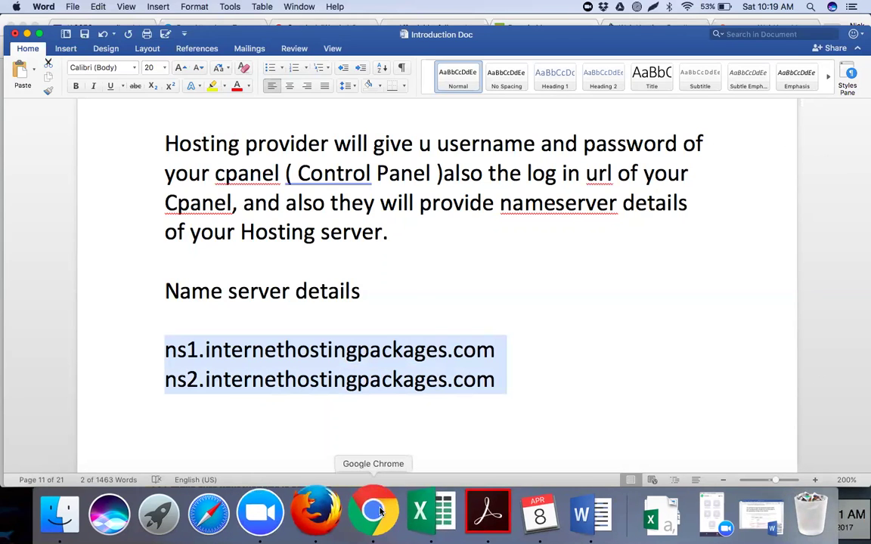
# Highlight both nameserver lines in yellow.
pyautogui.click(358, 380)
pyautogui.moveTo(165, 350); pyautogui.dragTo(492, 379)
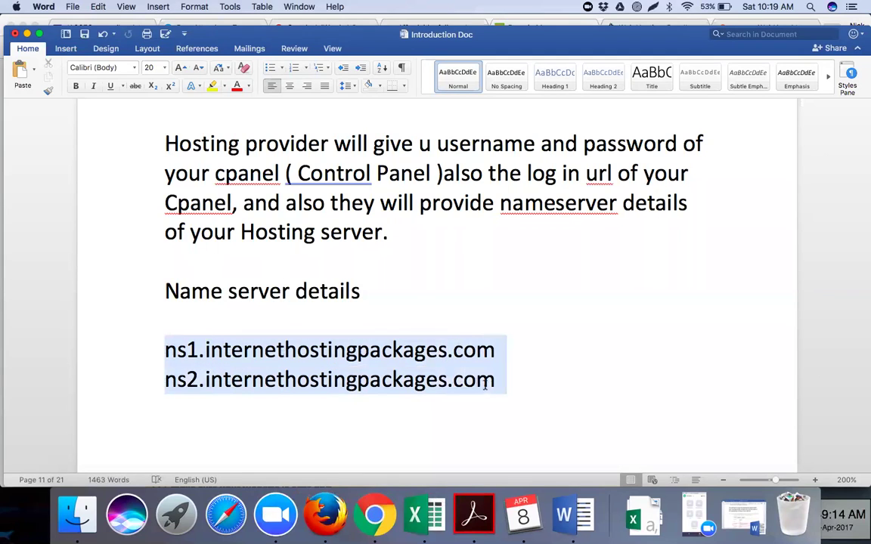
pyautogui.click(213, 85)
pyautogui.click(298, 315)
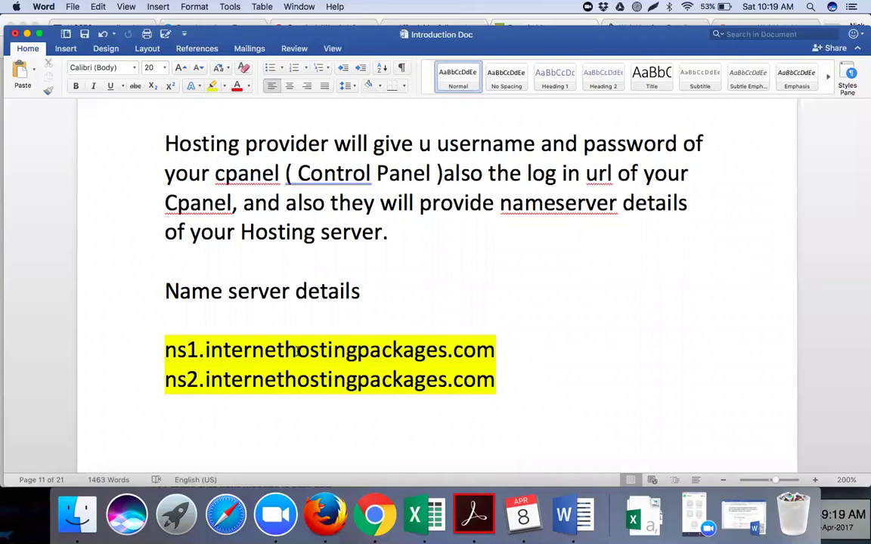
# Back in Chrome, switch the domain's nameserver type from default to Custom.
pyautogui.click(373, 518)
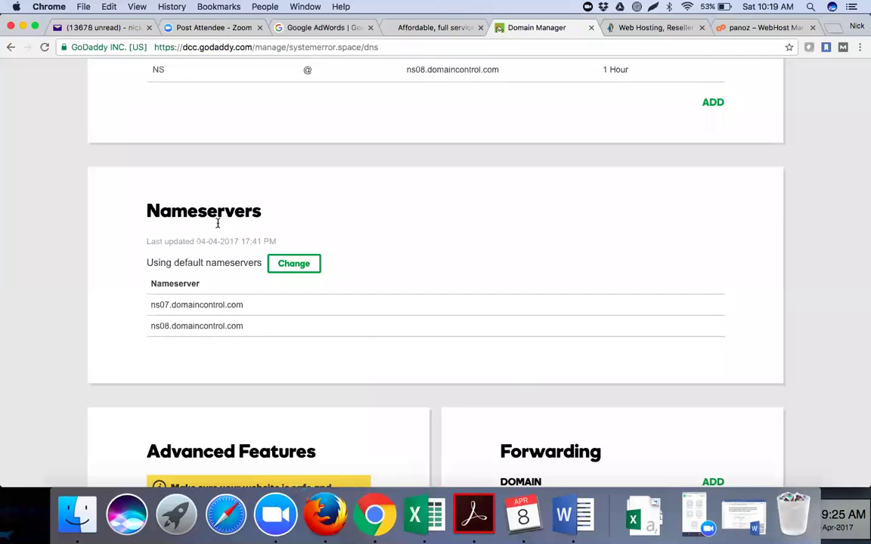
pyautogui.click(279, 263)
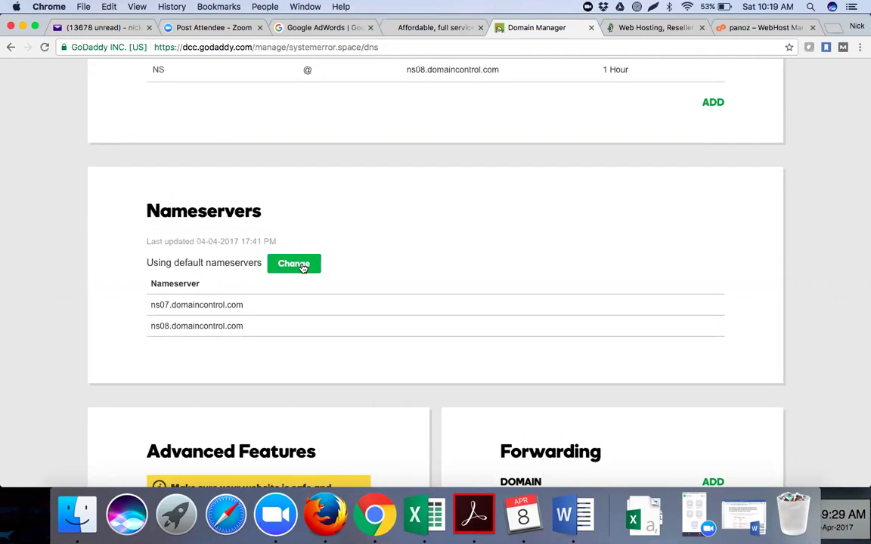
pyautogui.click(301, 266)
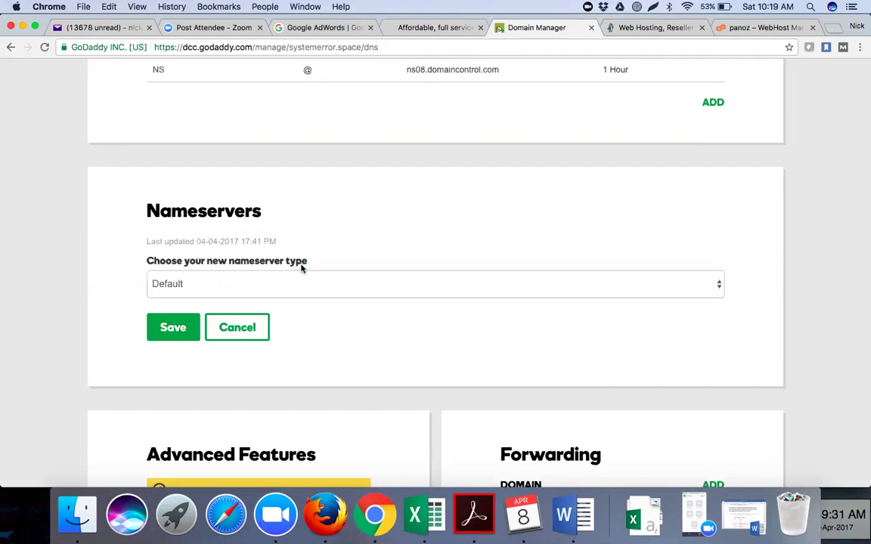
pyautogui.click(198, 284)
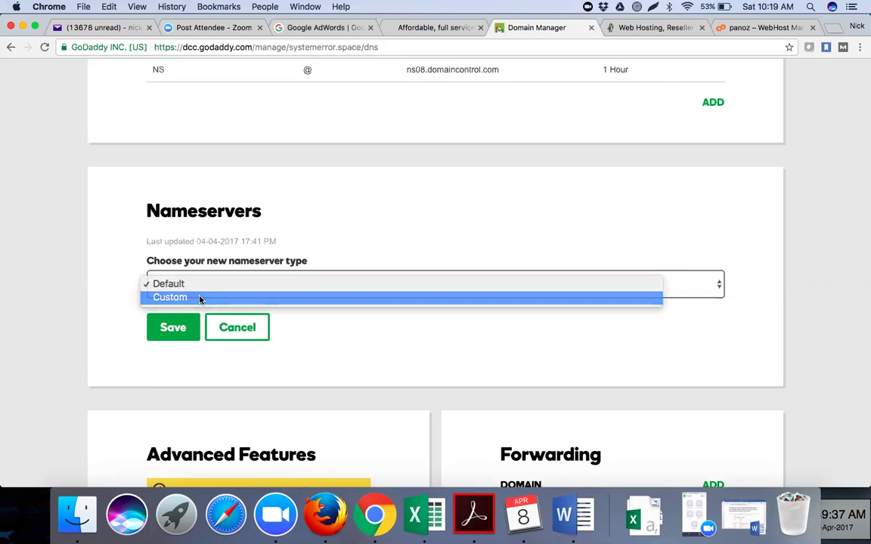
pyautogui.click(200, 298)
# Enter ns1.internethostingpackages.com and ns2.internethostingpackages.com, fixing the typo in the first.
pyautogui.click(204, 351)
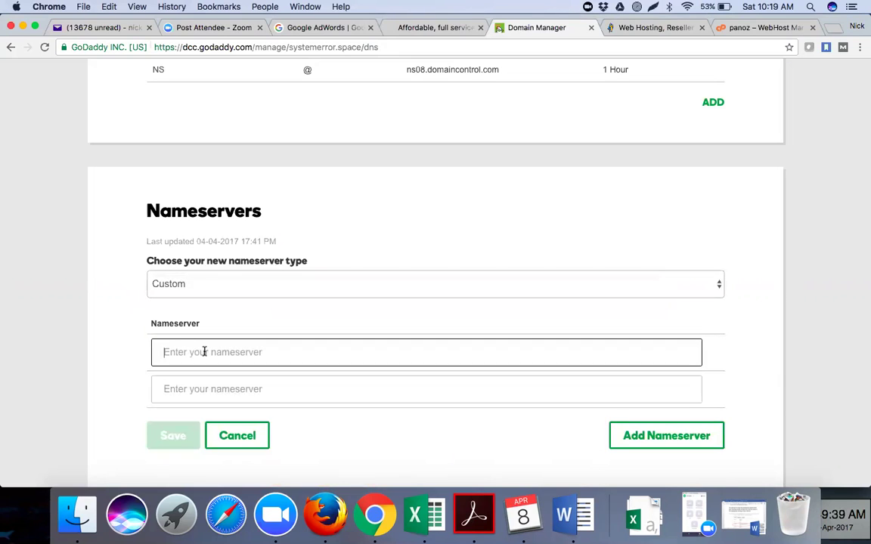
pyautogui.write('ns1.')
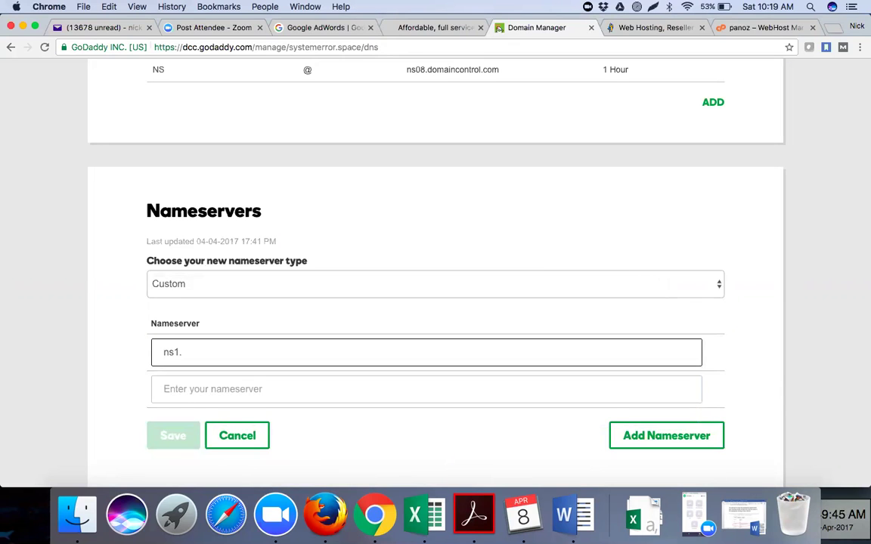
pyautogui.write('internetho')
pyautogui.write('tingpackages.com')
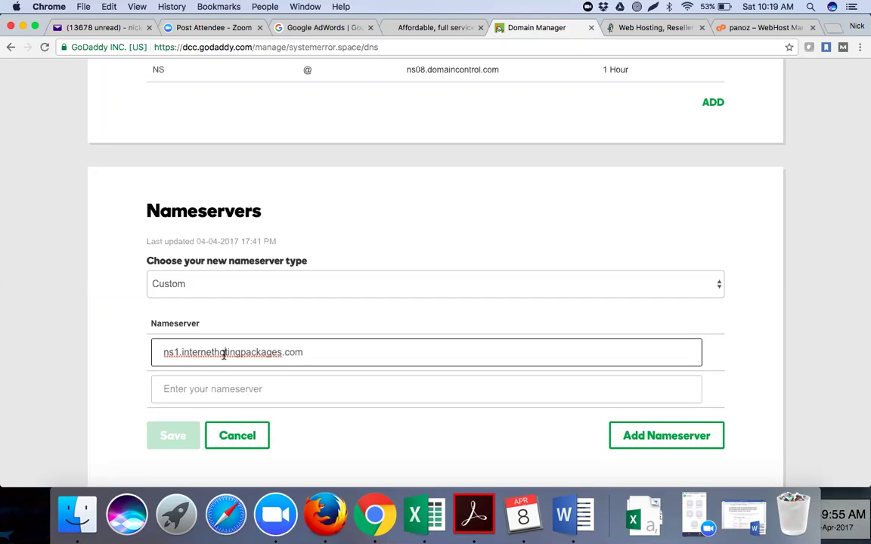
pyautogui.click(223, 352)
pyautogui.write('s')
pyautogui.click(223, 388)
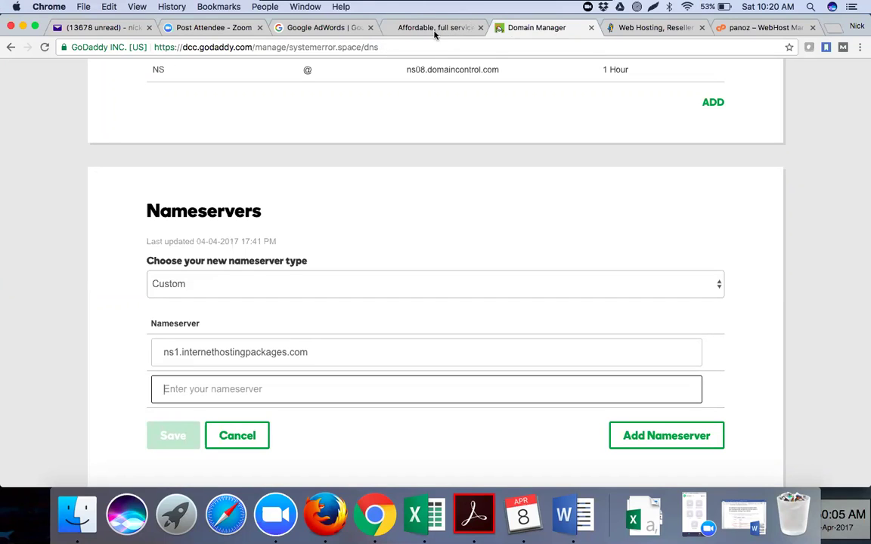
pyautogui.click(355, 391)
pyautogui.write('ns')
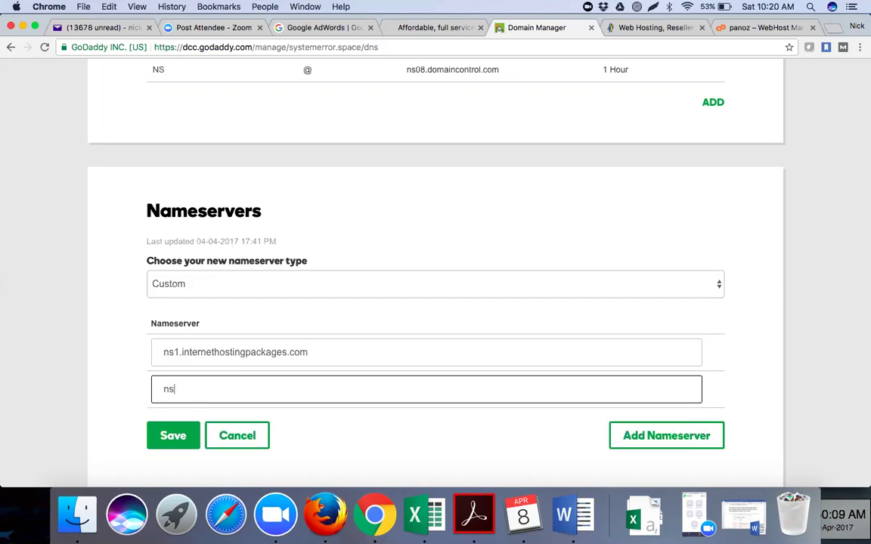
pyautogui.write('2.internethostingpackages')
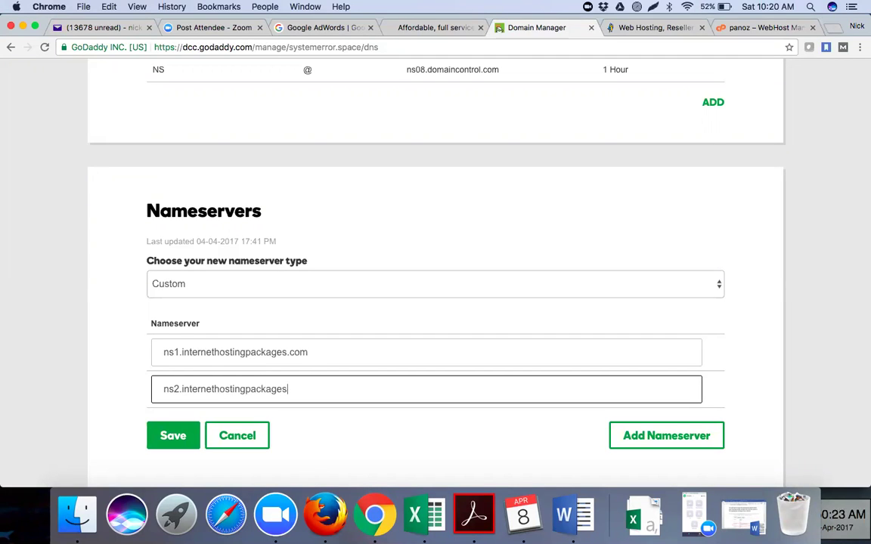
pyautogui.write('.com')
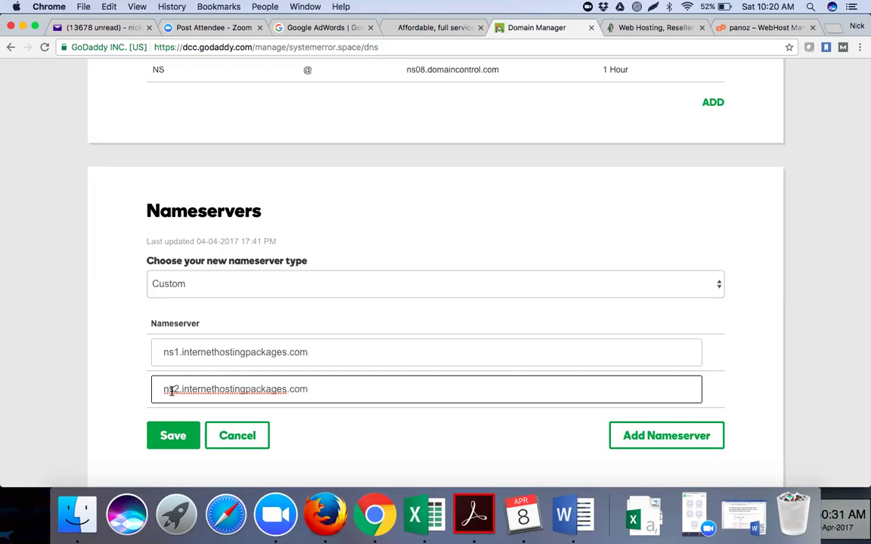
pyautogui.click(92, 307)
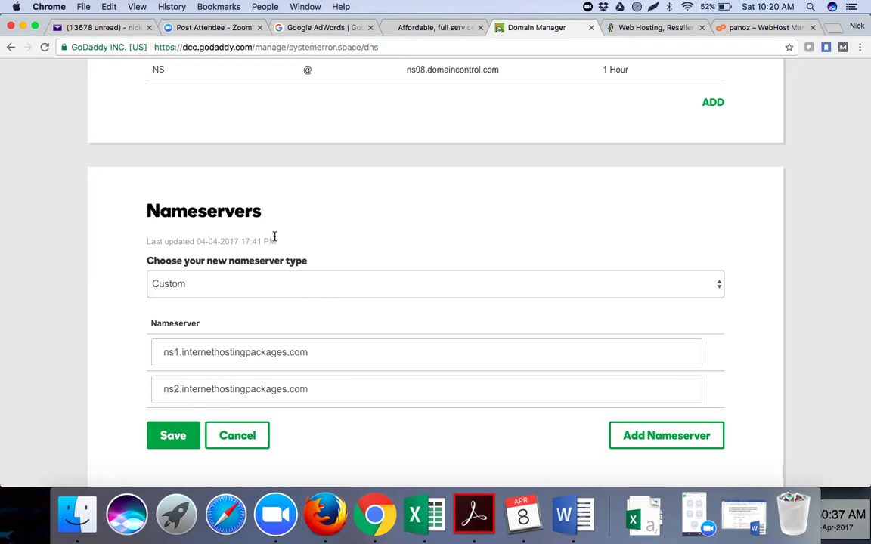
pyautogui.scroll(2, 275, 236)
pyautogui.scroll(10, 274, 236)
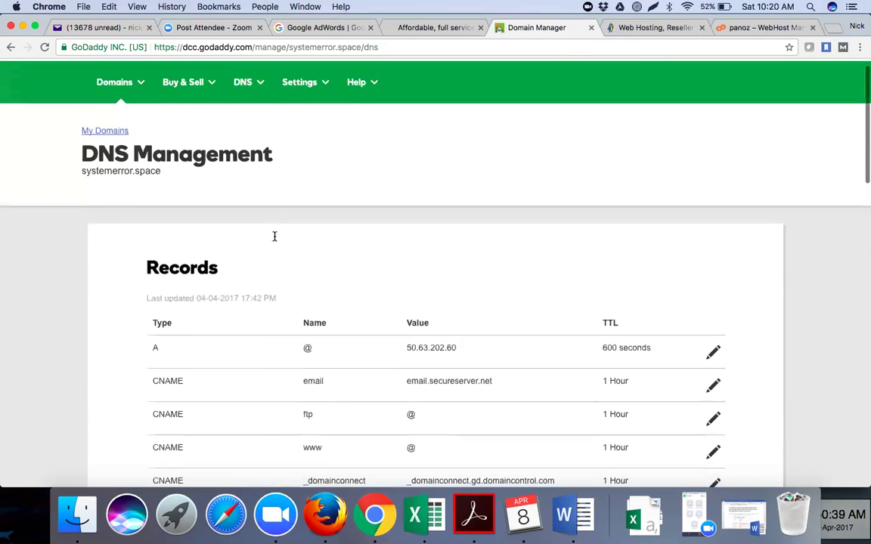
# Navigate from the domain list to systemerror.space's DNS management page.
pyautogui.click(142, 110)
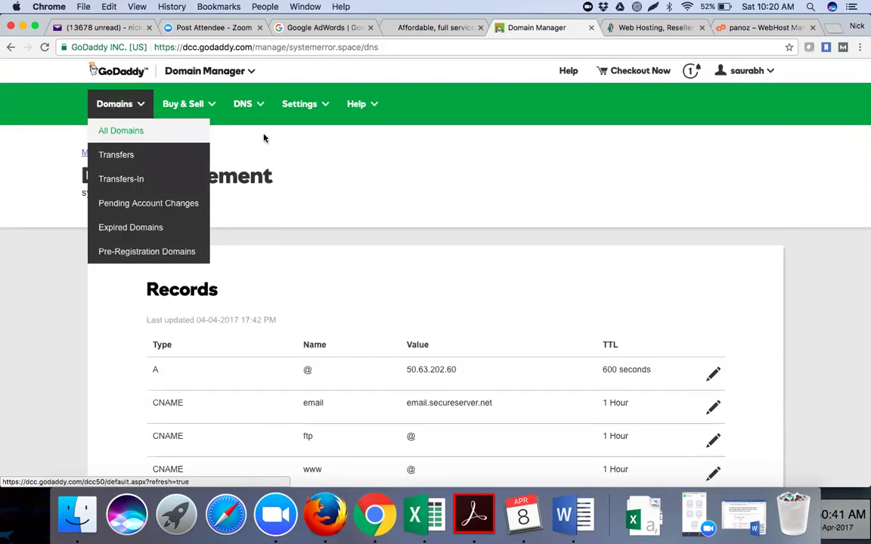
pyautogui.click(115, 154)
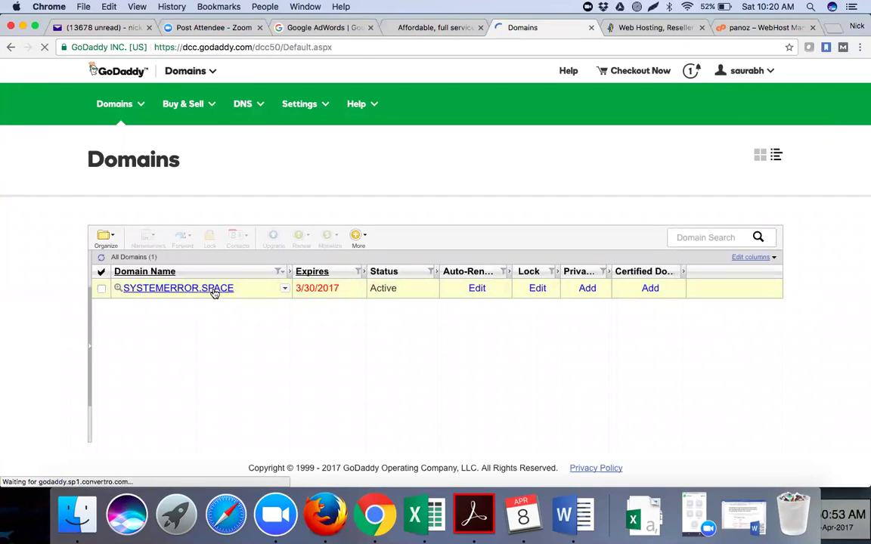
pyautogui.click(214, 291)
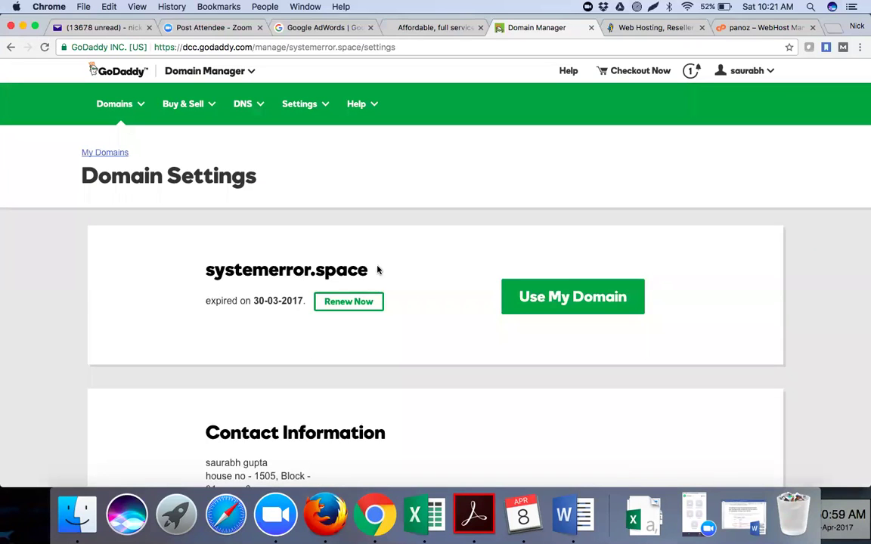
pyautogui.scroll(-10, 397, 310)
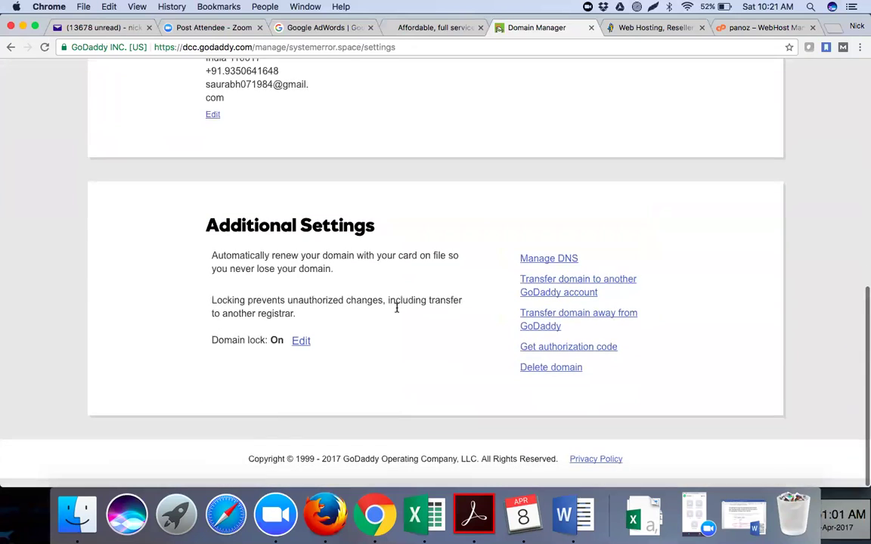
pyautogui.scroll(10, 397, 310)
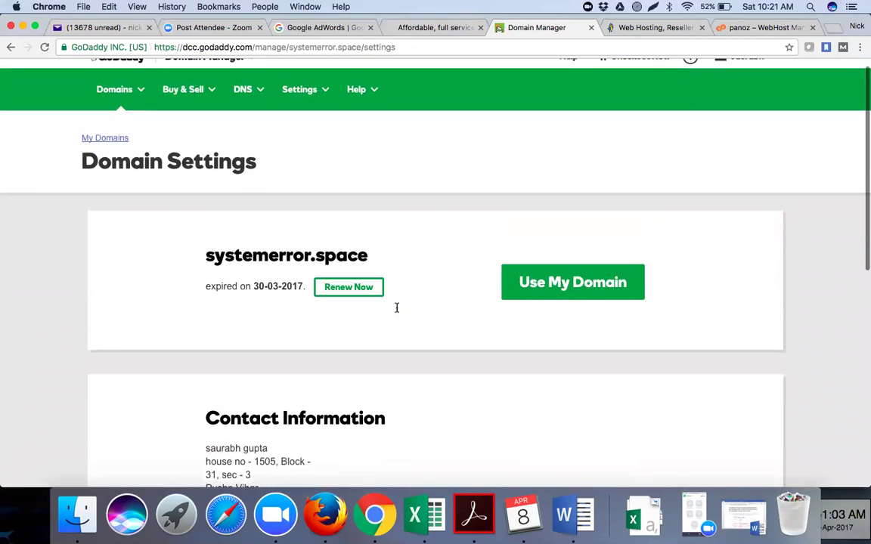
pyautogui.click(540, 295)
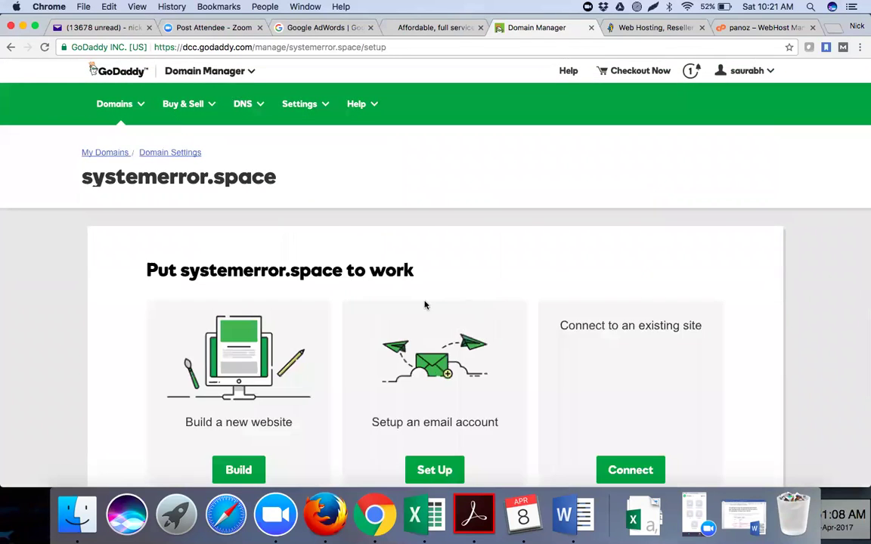
pyautogui.scroll(-4, 424, 305)
pyautogui.scroll(4, 424, 306)
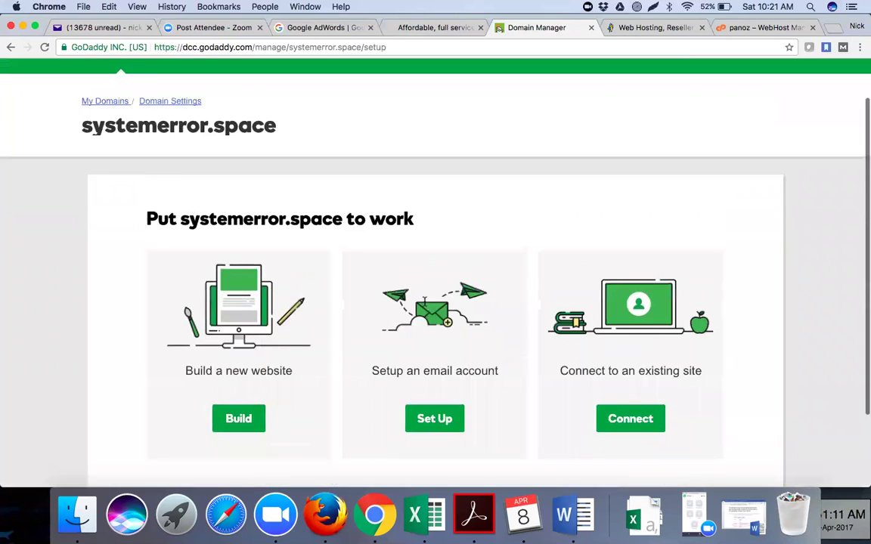
pyautogui.click(188, 154)
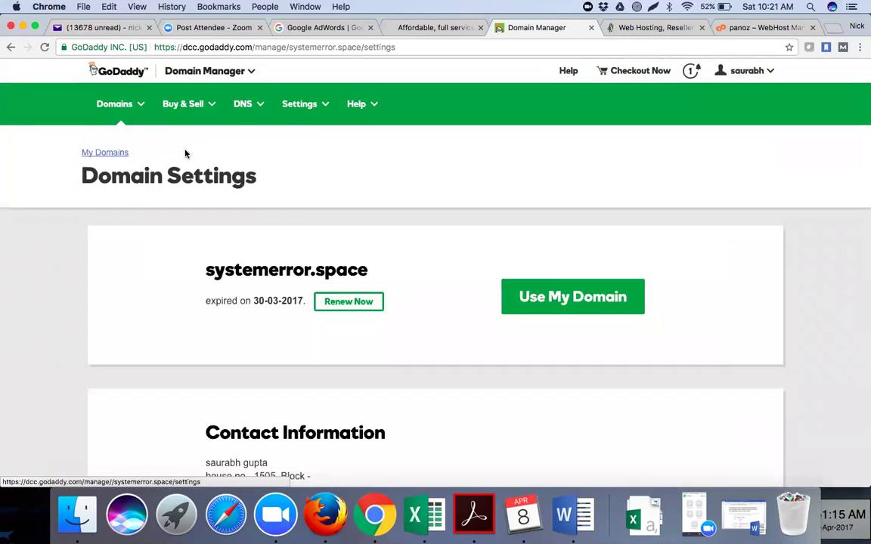
pyautogui.scroll(-10, 289, 232)
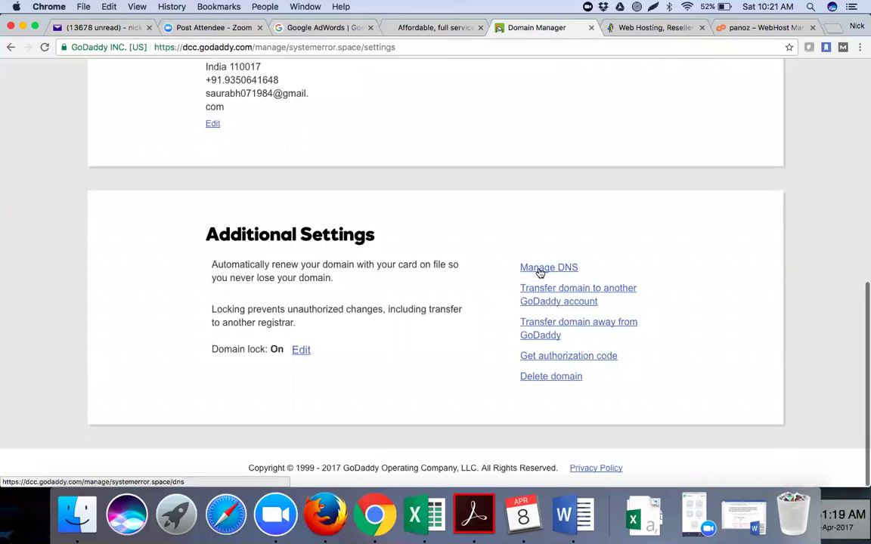
pyautogui.click(540, 269)
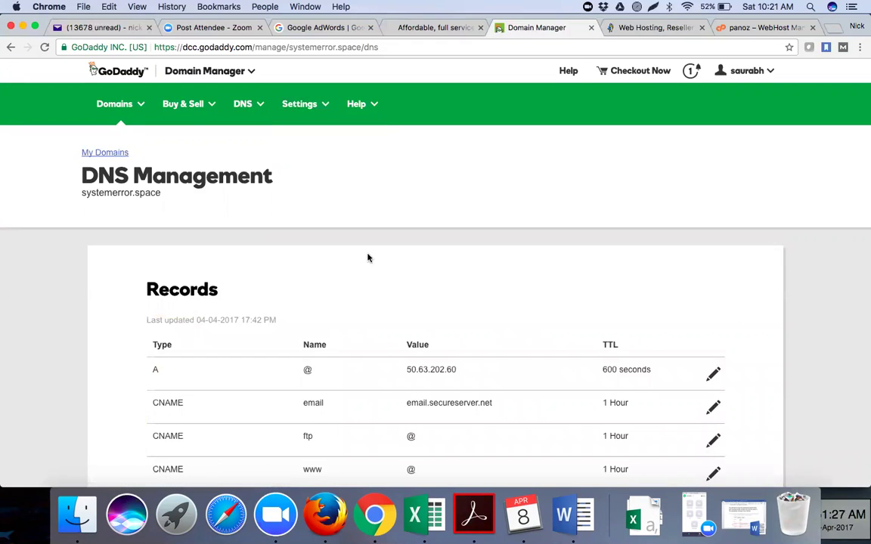
# Switch systemerror.space's nameservers to Custom and focus the first empty entry.
pyautogui.scroll(-2, 361, 215)
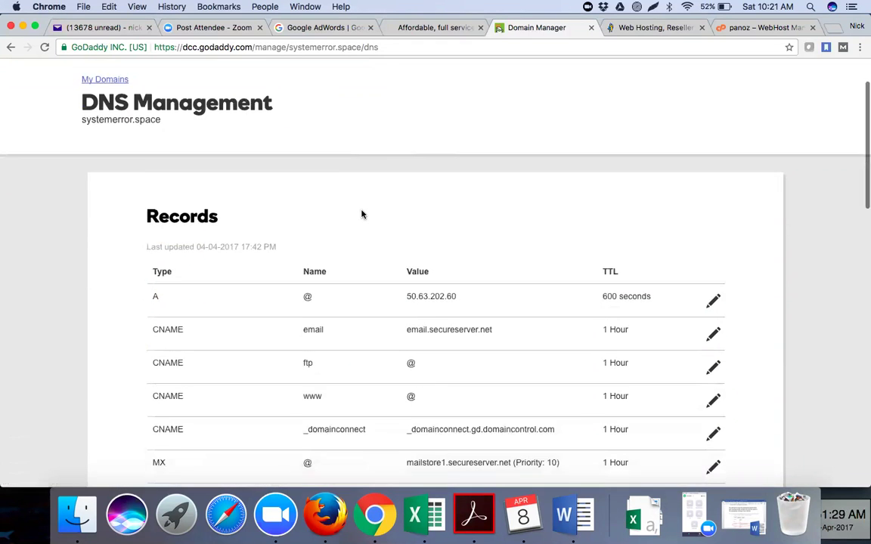
pyautogui.scroll(-5, 362, 214)
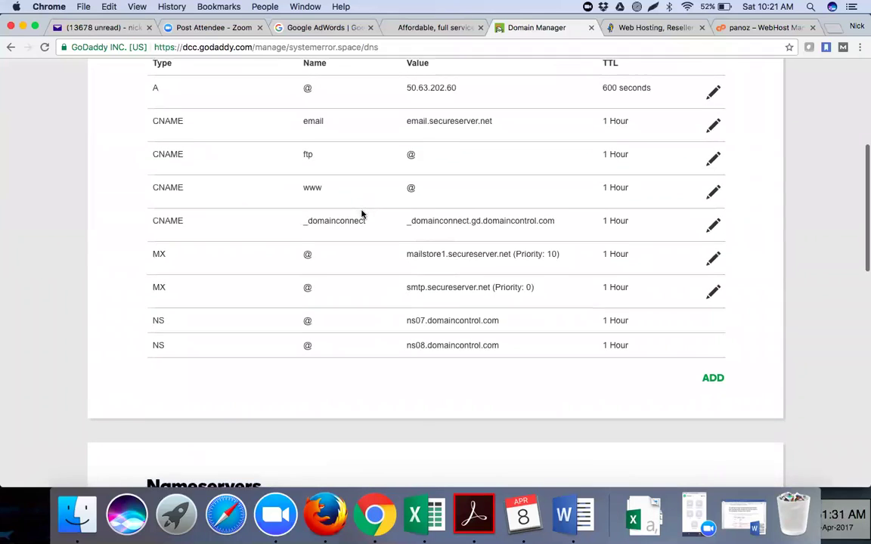
pyautogui.scroll(-7, 362, 214)
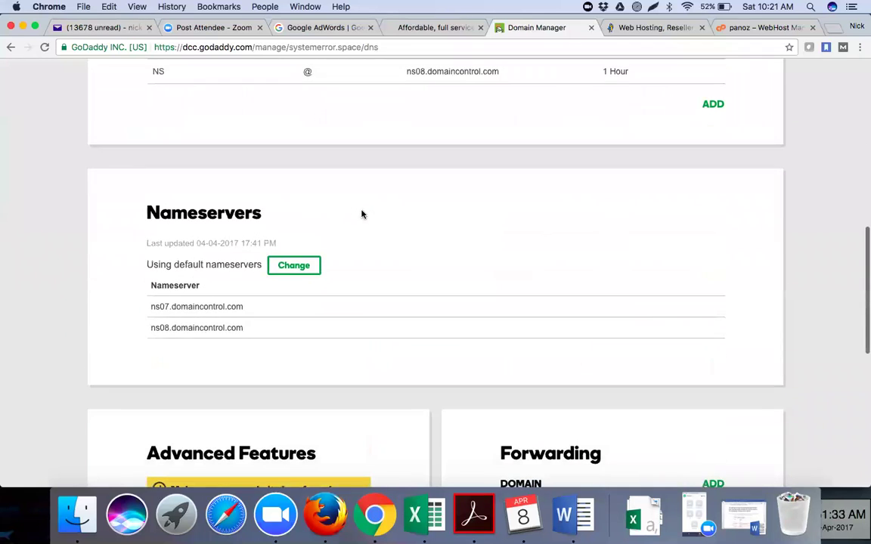
pyautogui.scroll(-1, 361, 215)
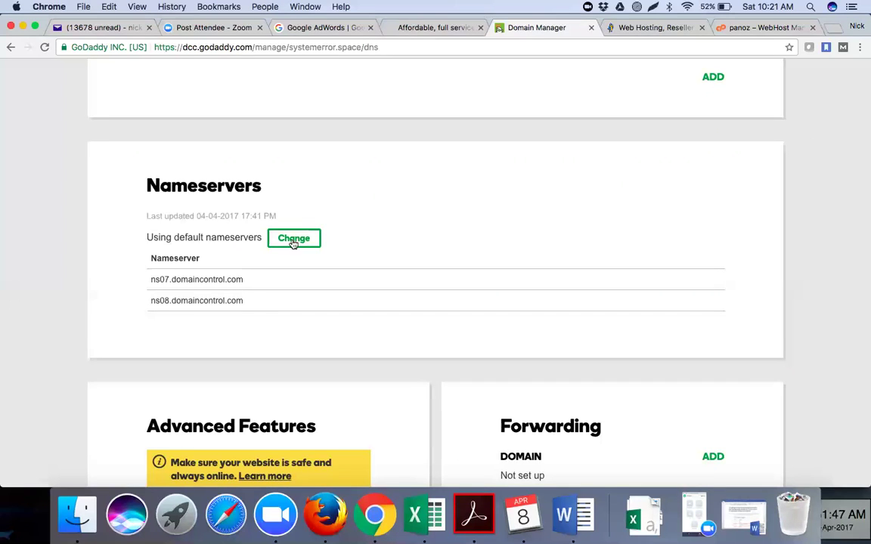
pyautogui.click(293, 240)
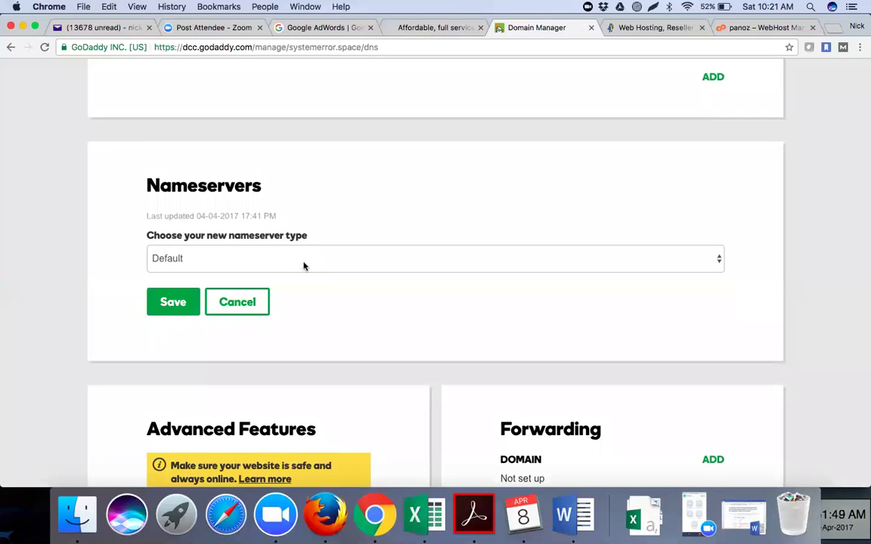
pyautogui.click(304, 266)
pyautogui.click(304, 275)
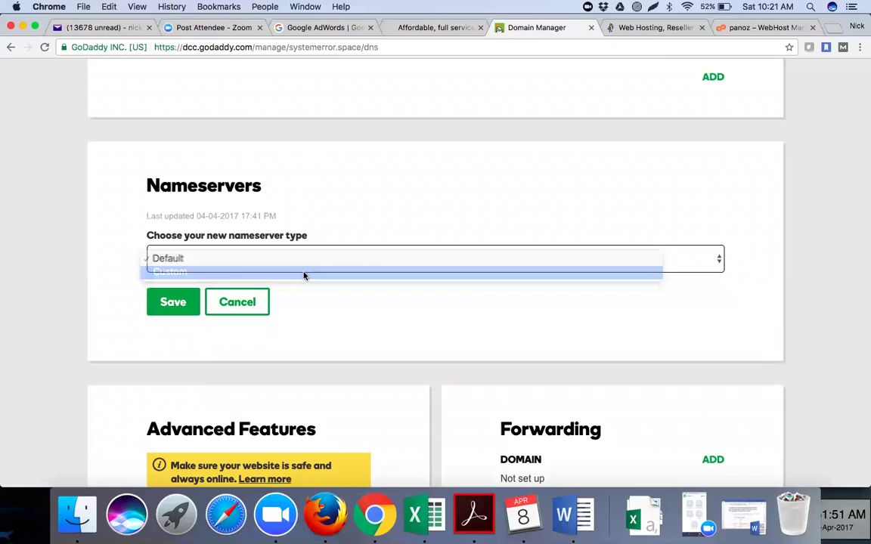
pyautogui.click(254, 339)
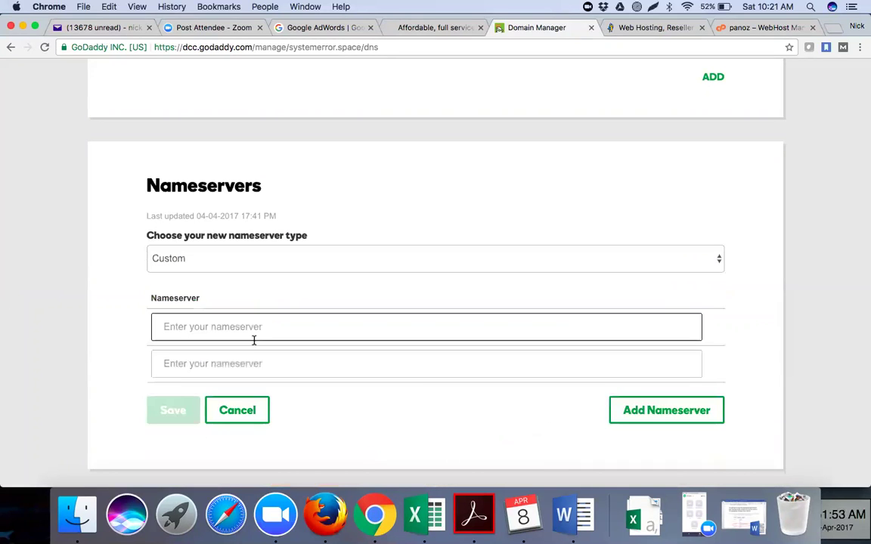
# Select the ns1/ns2.internethostingpackages.com lines in the Word notes, then head back to Chrome.
pyautogui.click(562, 512)
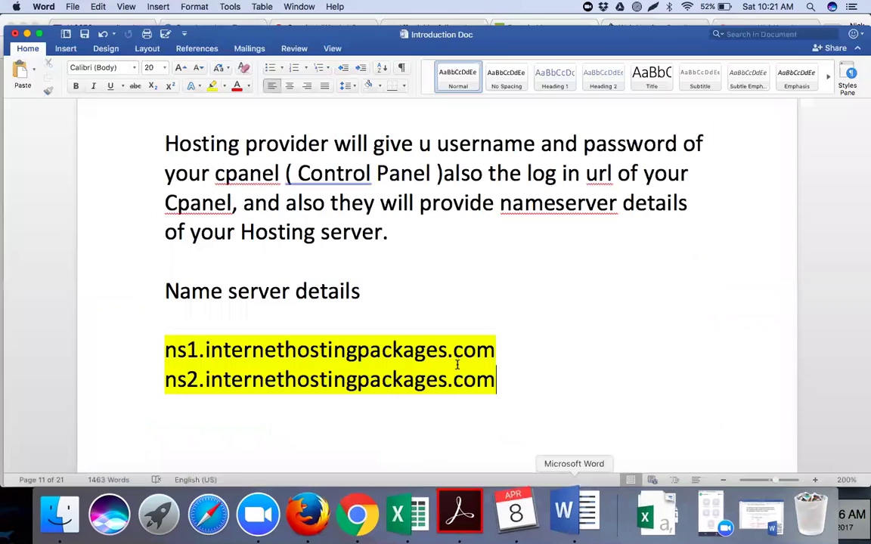
pyautogui.moveTo(504, 381); pyautogui.dragTo(175, 350)
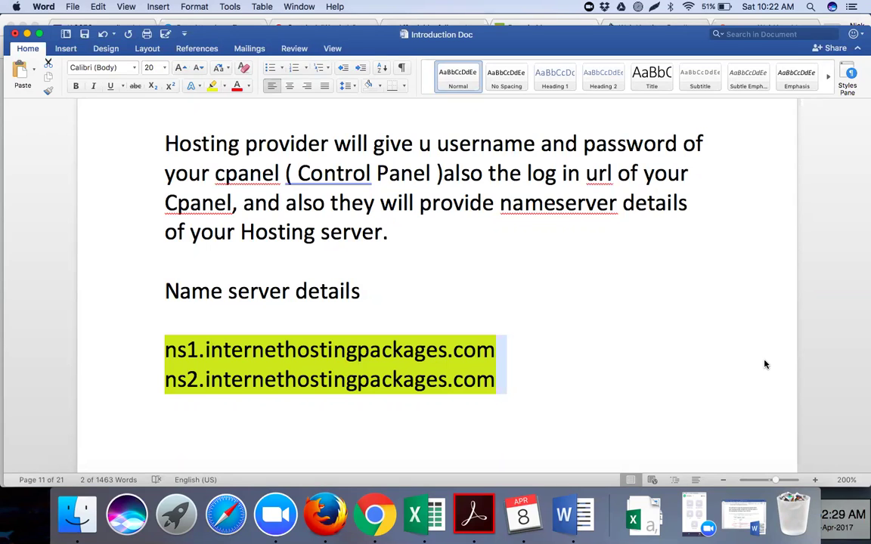
pyautogui.click(379, 522)
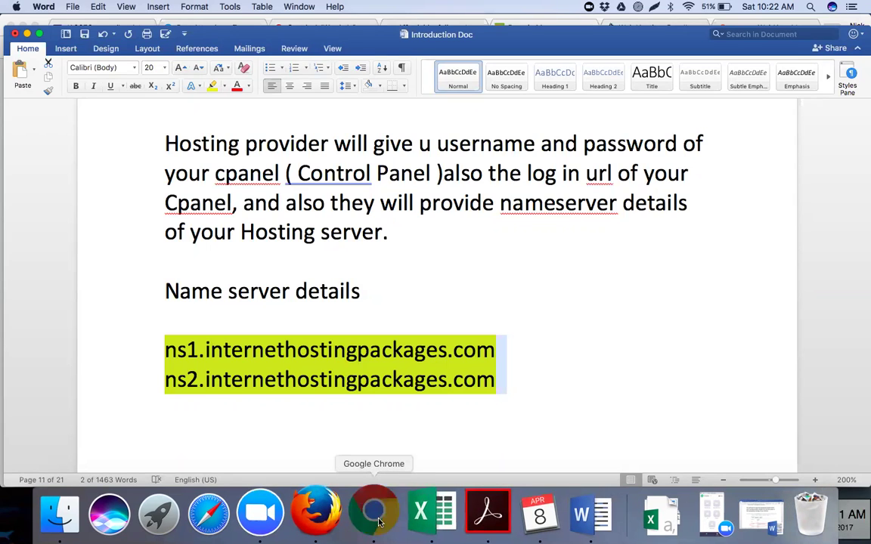
# Load godaddy.com in Firefox and go to its Sign In page.
pyautogui.scroll(5, 464, 198)
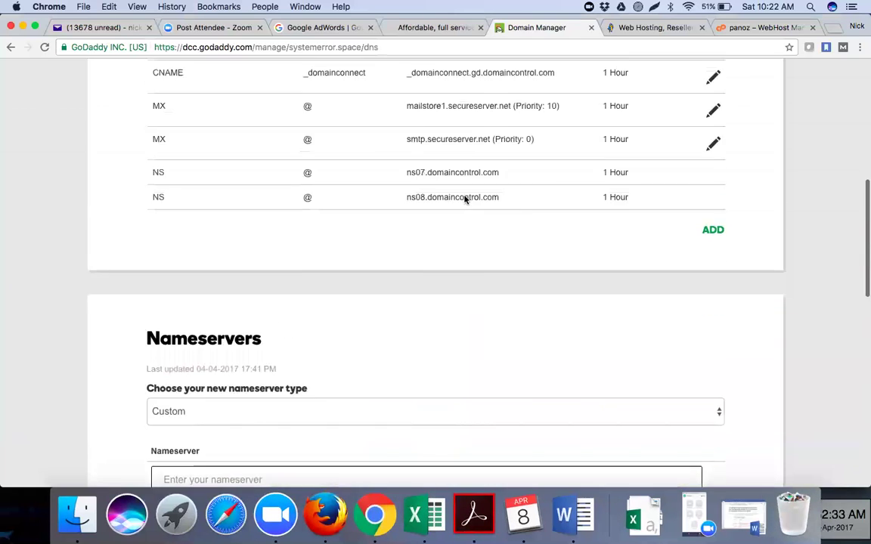
pyautogui.scroll(10, 464, 198)
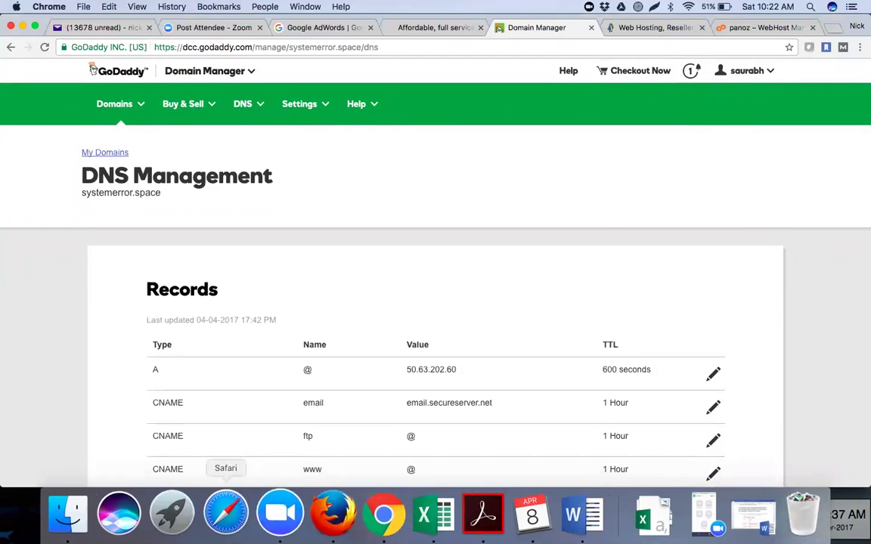
pyautogui.click(322, 517)
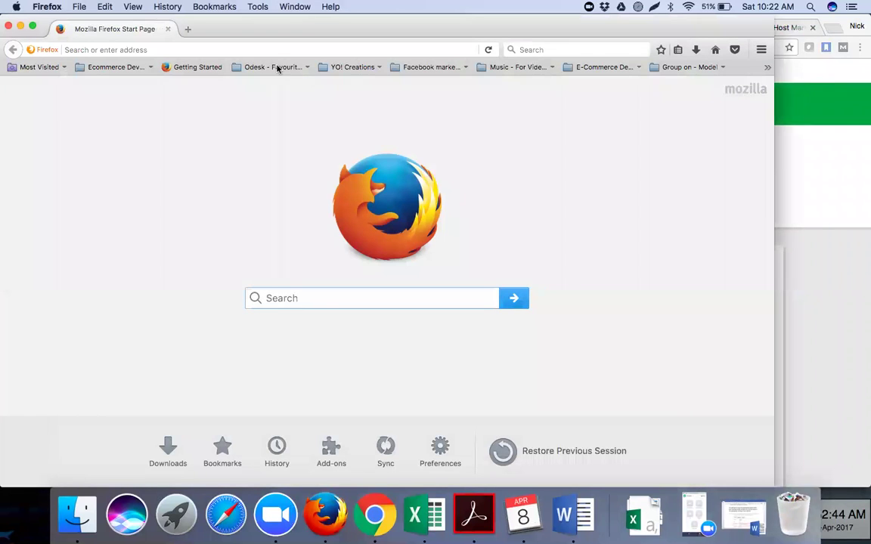
pyautogui.click(273, 49)
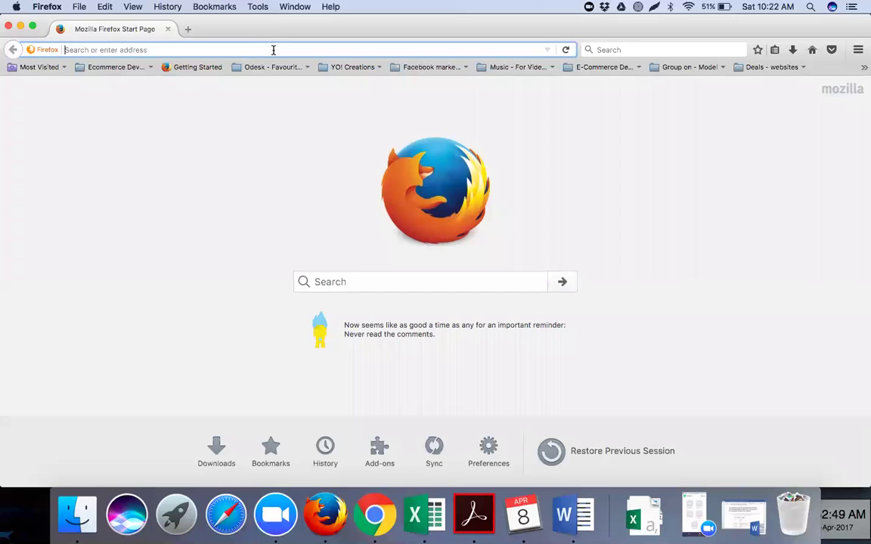
pyautogui.write('godaddy.com/')
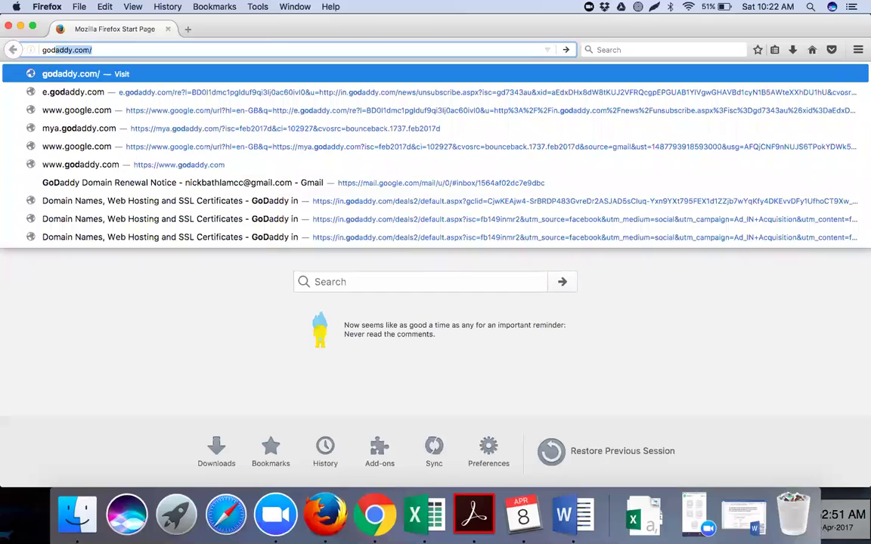
pyautogui.press('Return')
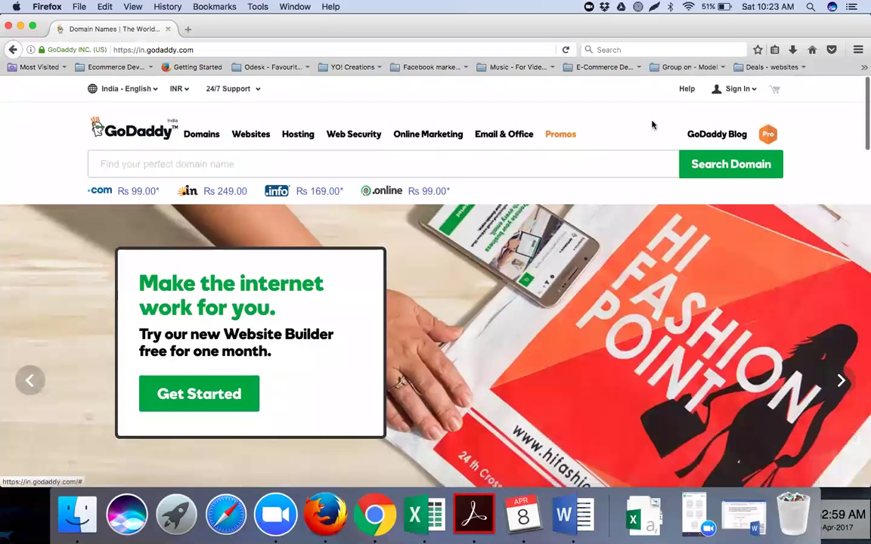
pyautogui.click(610, 186)
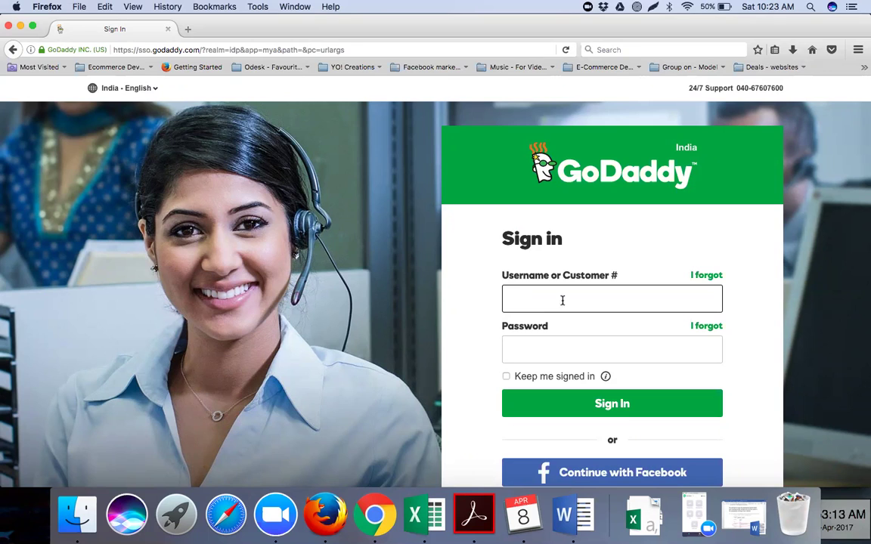
# Sign in with the second account's pasted username and password, dismissing the save-login prompt.
pyautogui.press('super+v')
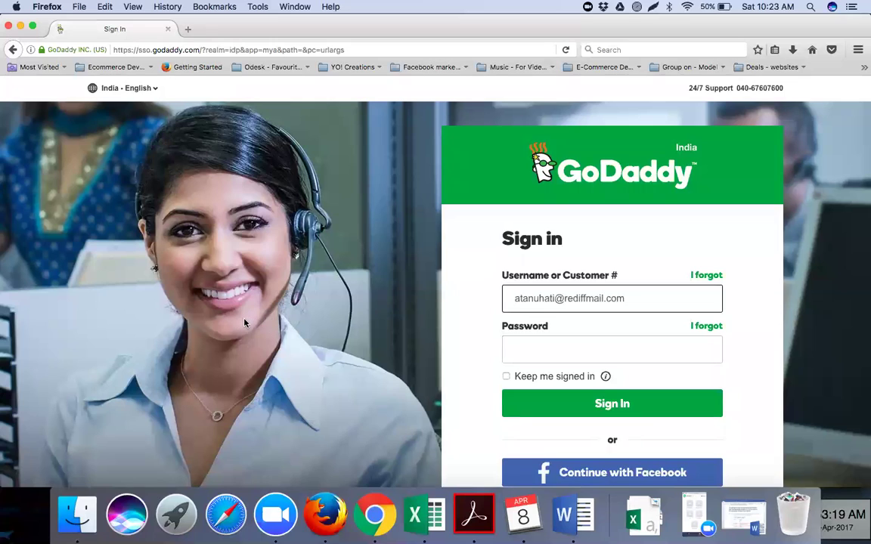
pyautogui.click(527, 358)
pyautogui.press('super+v')
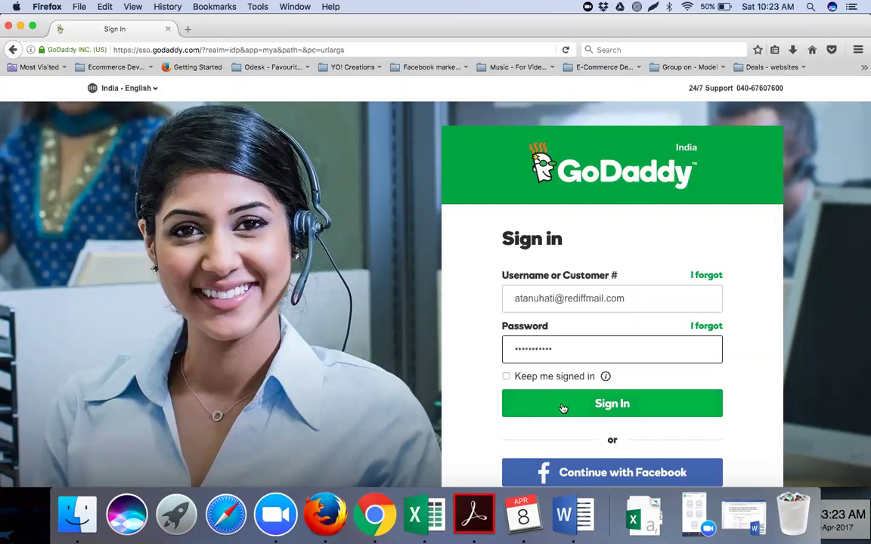
pyautogui.click(563, 406)
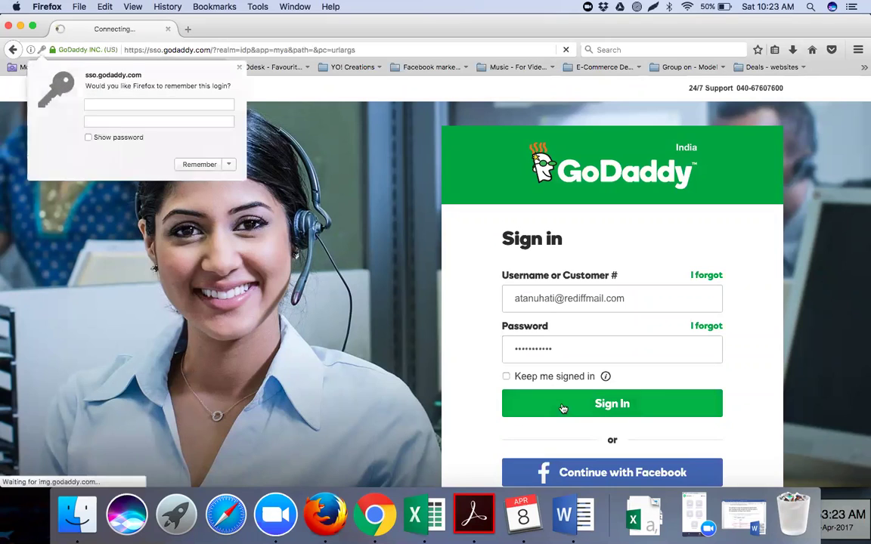
pyautogui.click(251, 136)
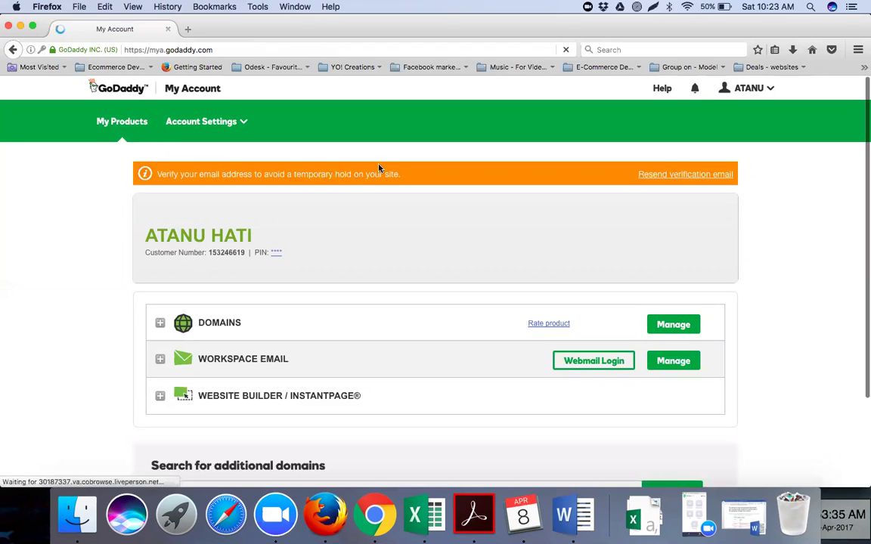
# Resend the account verification email and expand the account's DOMAINS list.
pyautogui.click(661, 176)
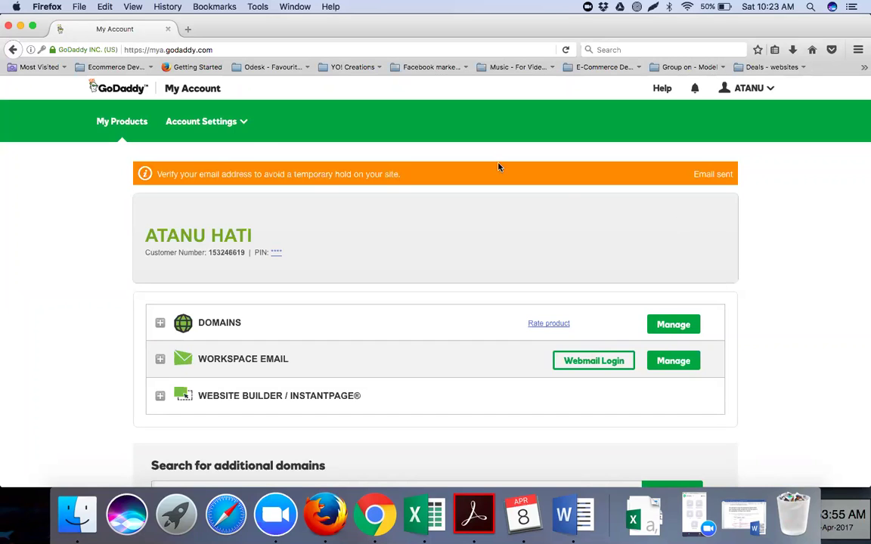
pyautogui.click(244, 130)
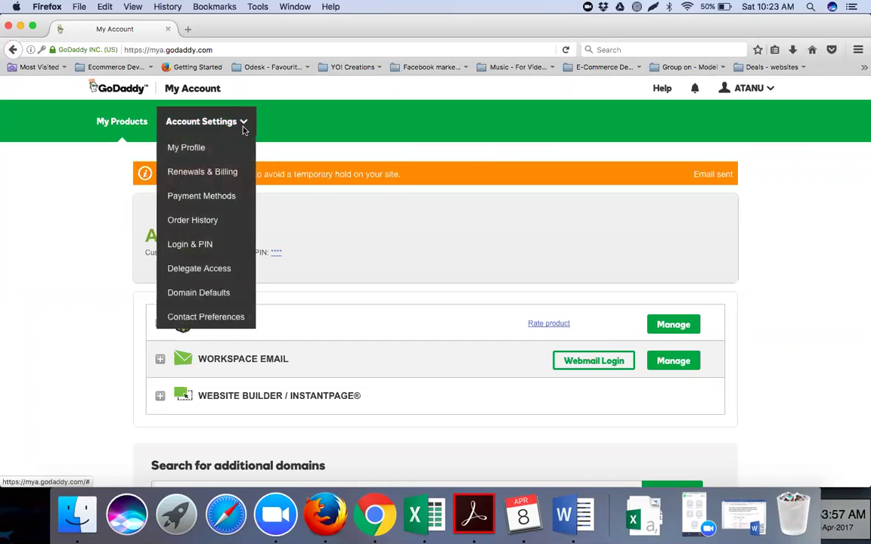
pyautogui.click(225, 325)
pyautogui.scroll(-5, 225, 329)
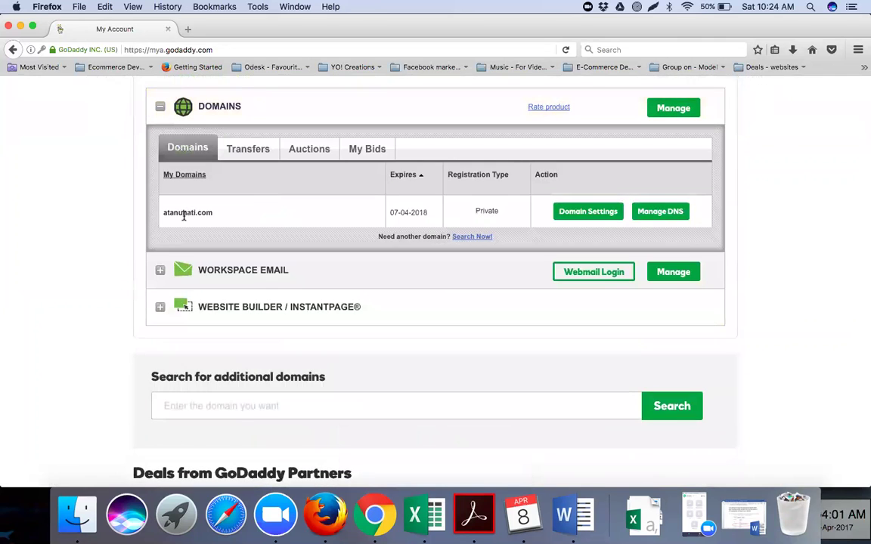
# Open the domain's settings and continue to its DNS management page.
pyautogui.click(588, 211)
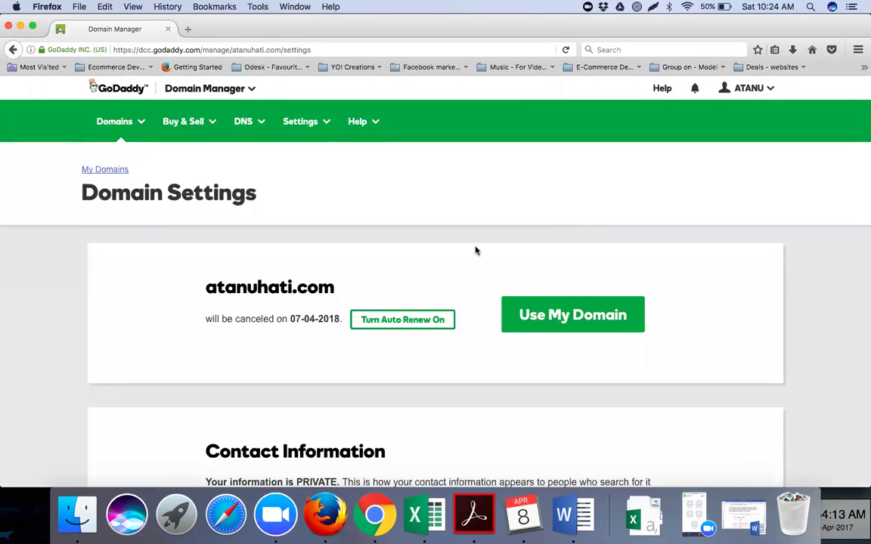
pyautogui.scroll(-3, 474, 249)
pyautogui.scroll(-10, 476, 250)
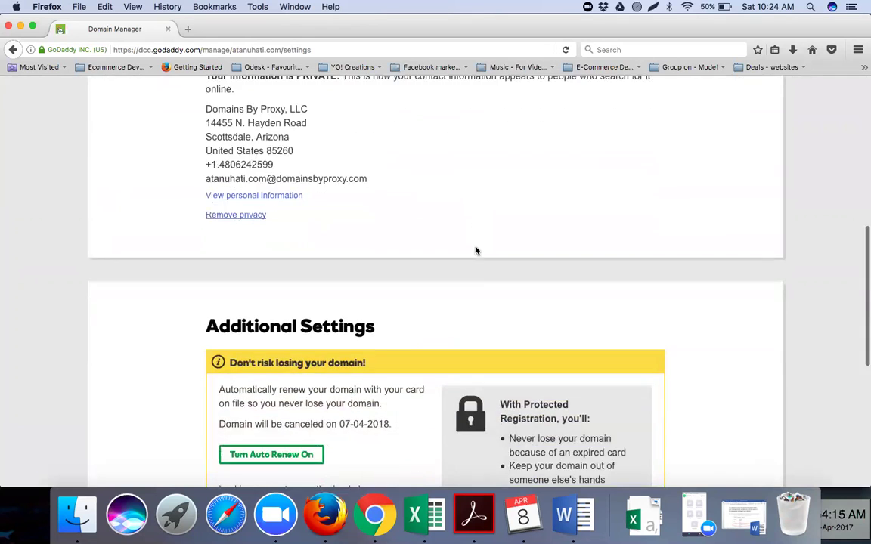
pyautogui.scroll(-1, 475, 250)
pyautogui.scroll(-5, 476, 250)
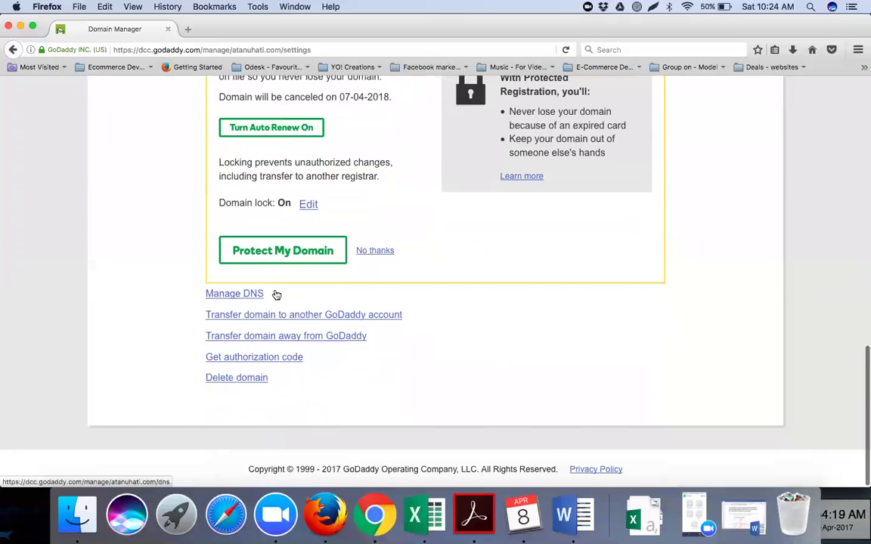
pyautogui.scroll(7, 531, 262)
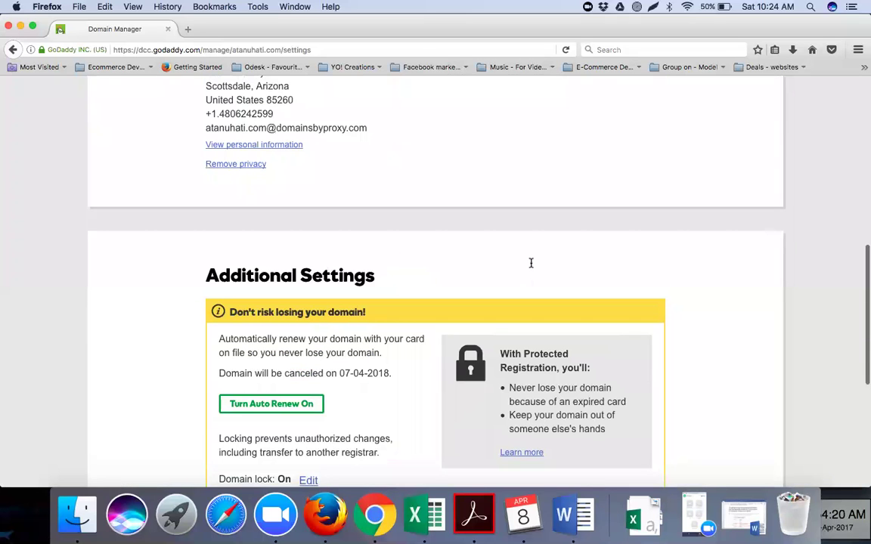
pyautogui.scroll(7, 530, 262)
pyautogui.scroll(-14, 188, 302)
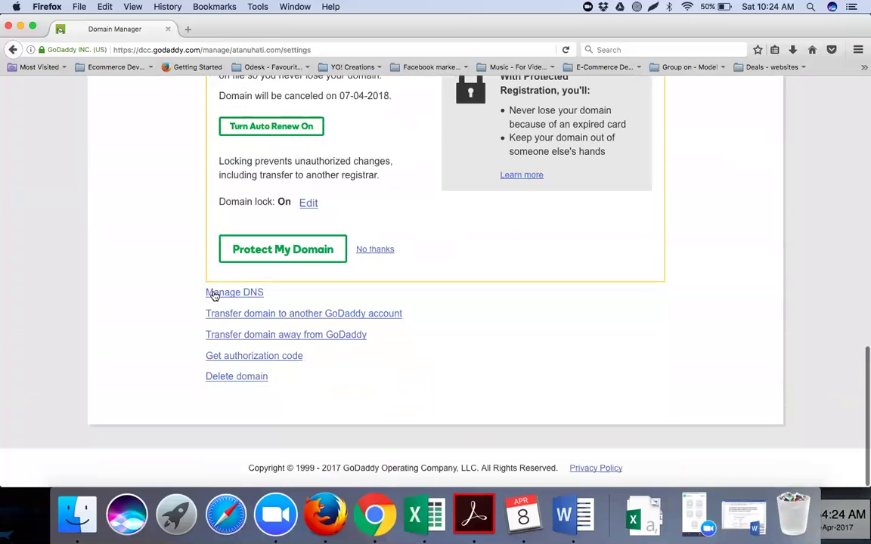
pyautogui.click(214, 294)
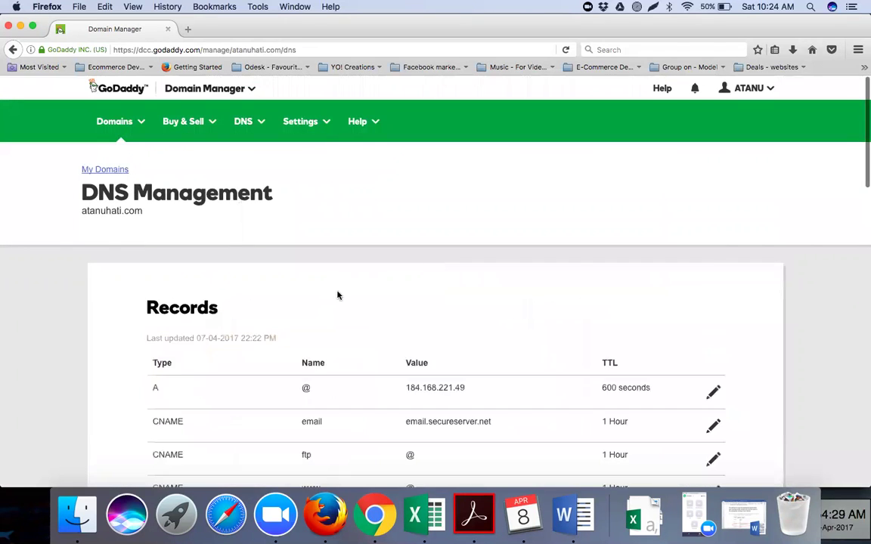
# Switch the second account domain's nameserver type to Custom.
pyautogui.scroll(-3, 338, 296)
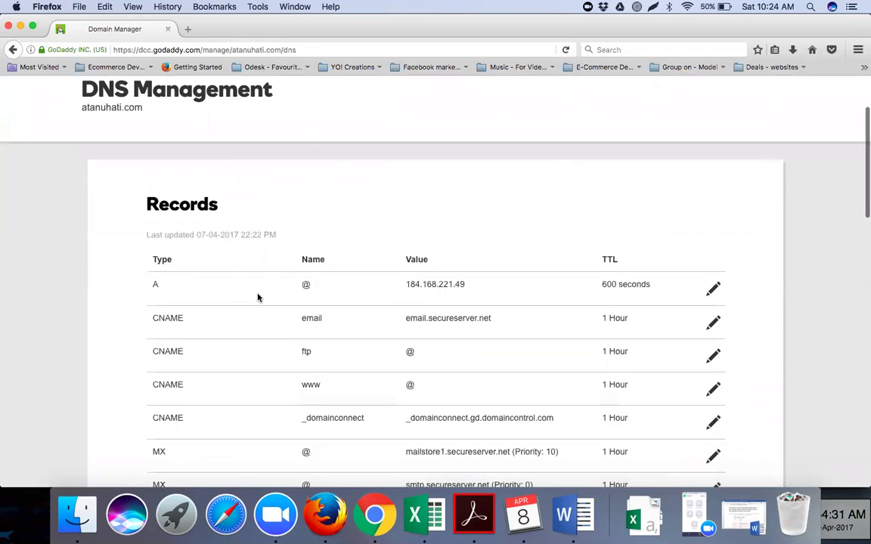
pyautogui.scroll(-2, 257, 298)
pyautogui.scroll(-10, 257, 297)
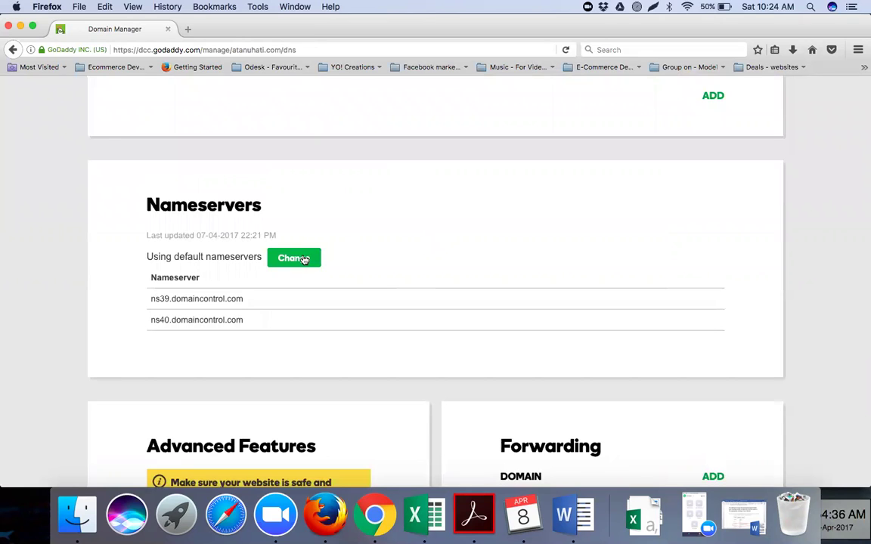
pyautogui.click(304, 259)
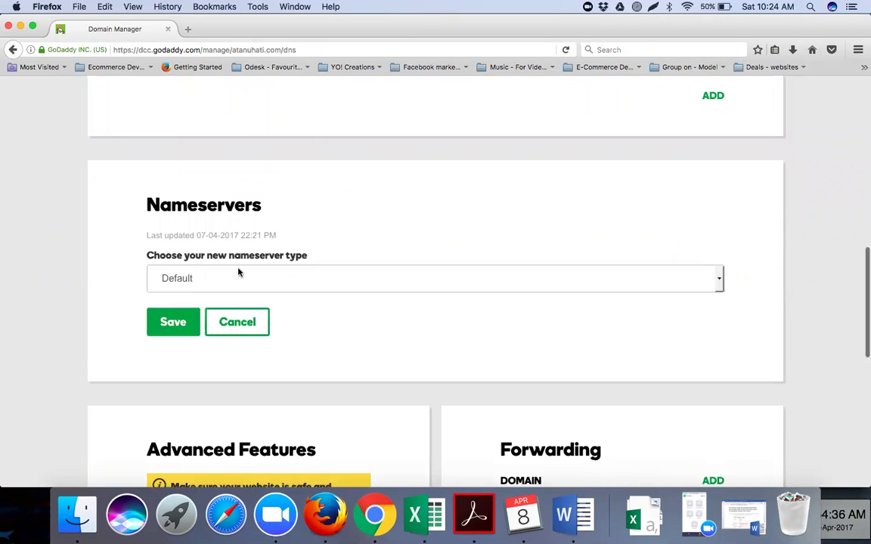
pyautogui.click(296, 288)
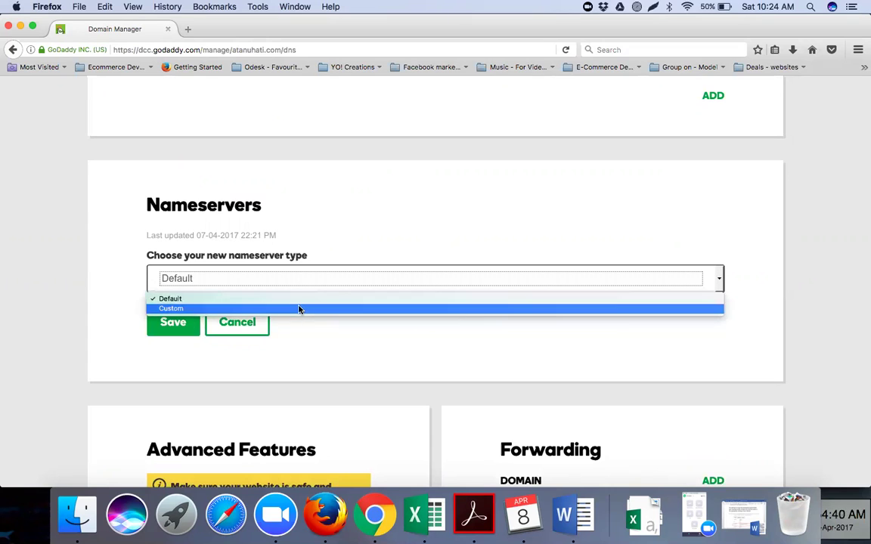
pyautogui.click(299, 309)
# Enter ns1 and ns2.internethostingpackages.com, inserting the missing 'p' in the second.
pyautogui.click(259, 345)
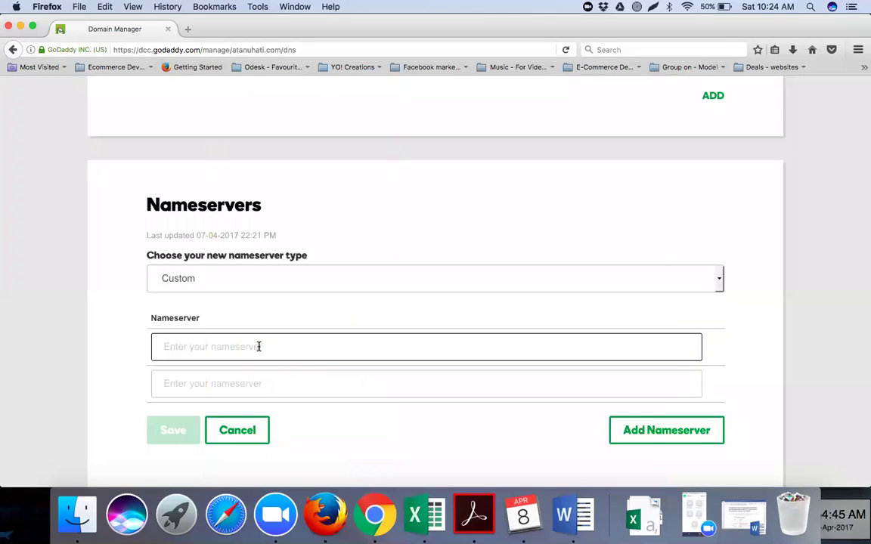
pyautogui.write('ns1.internethostingpackages.com')
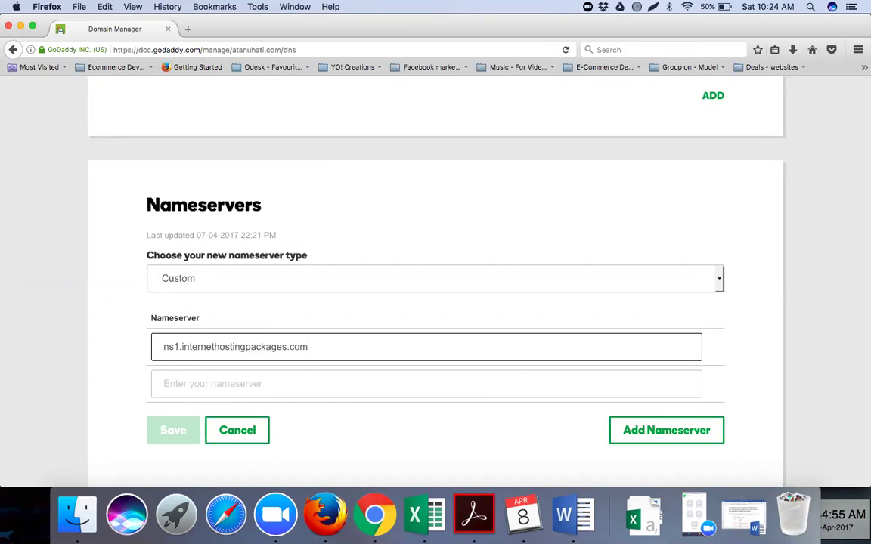
pyautogui.click(243, 384)
pyautogui.write('ns')
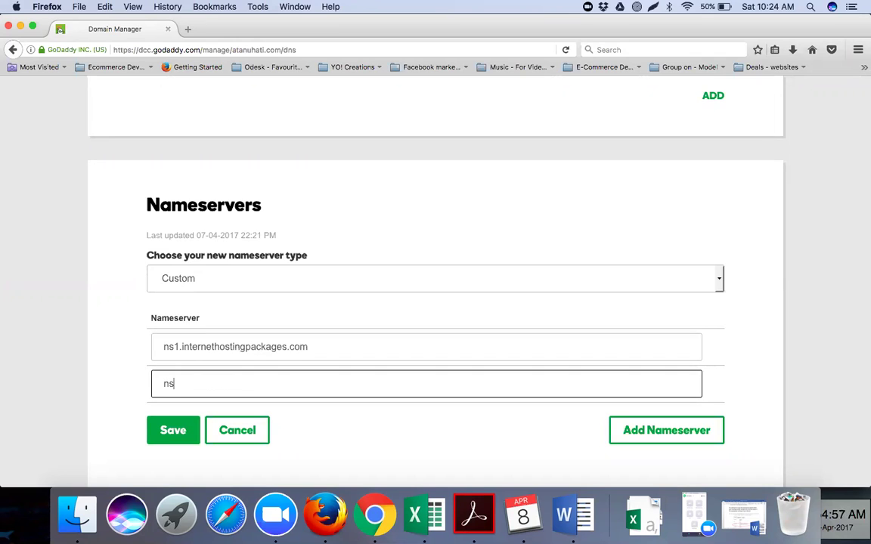
pyautogui.write('2.internethos')
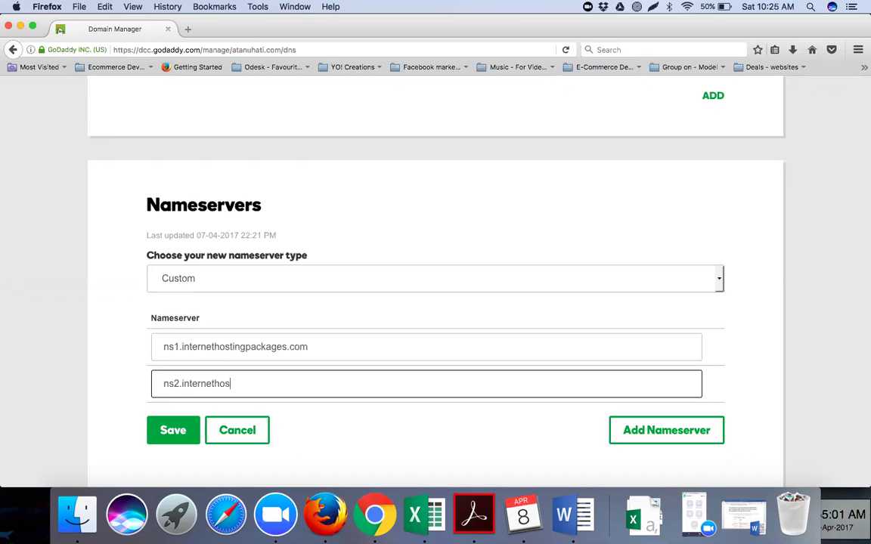
pyautogui.write('tingackages.com')
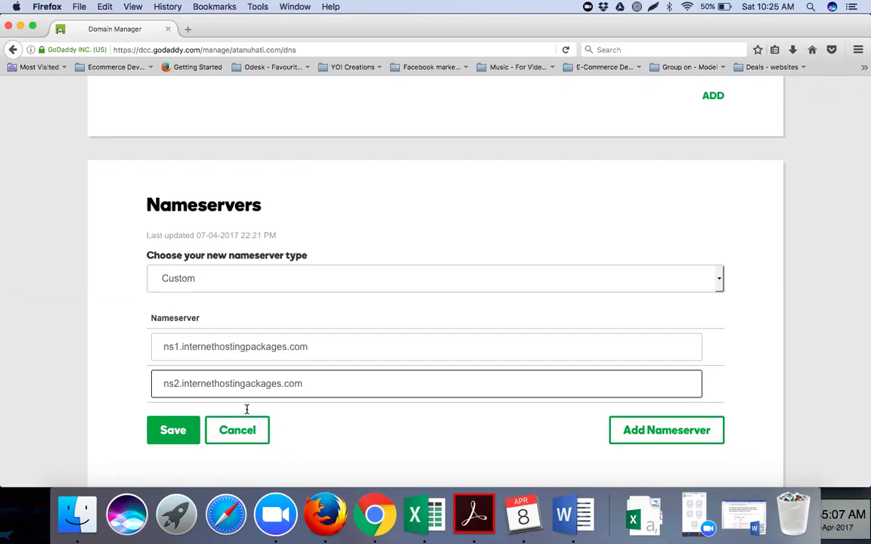
pyautogui.click(246, 386)
pyautogui.write('p')
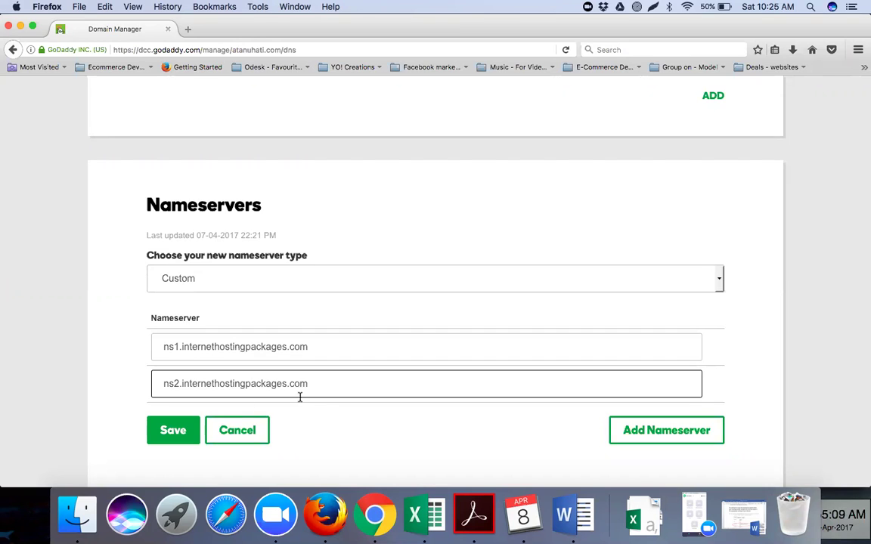
pyautogui.click(330, 425)
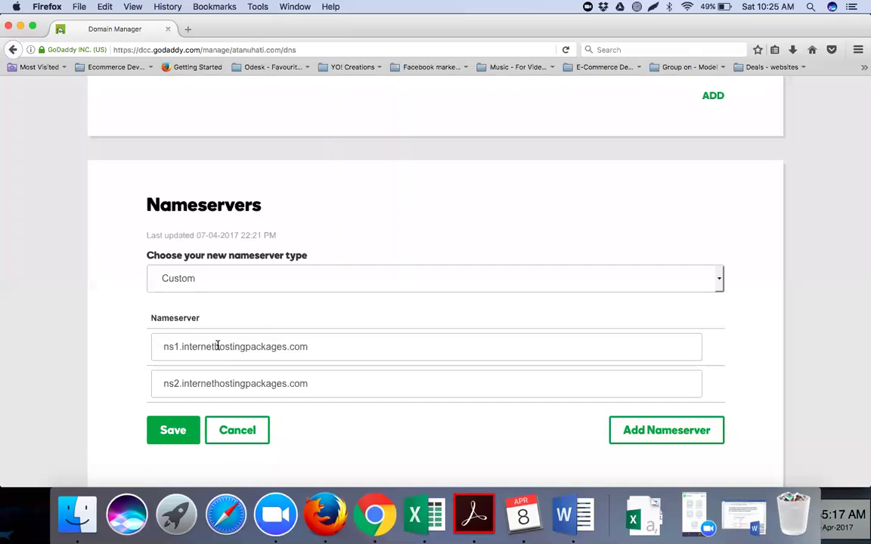
# Save the custom nameservers and confirm the card reads 'Using custom nameservers' with both entries.
pyautogui.click(174, 432)
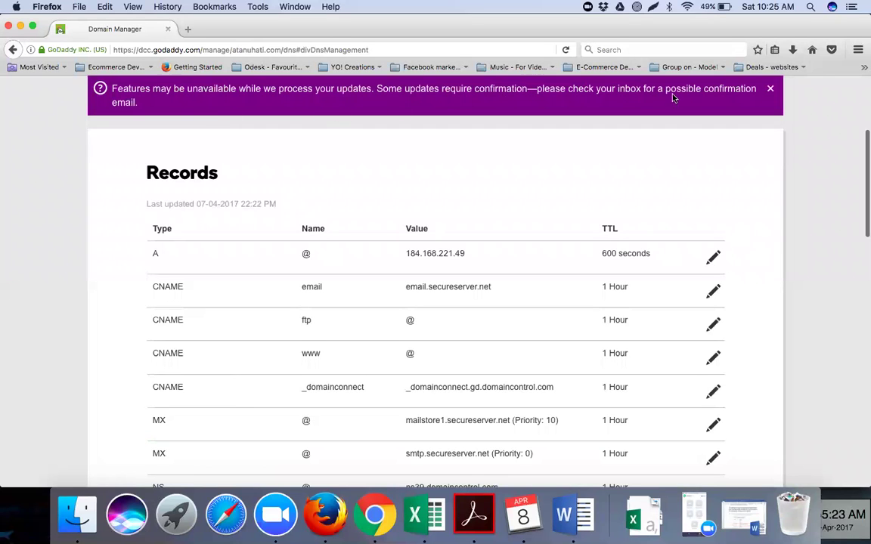
pyautogui.scroll(-10, 460, 192)
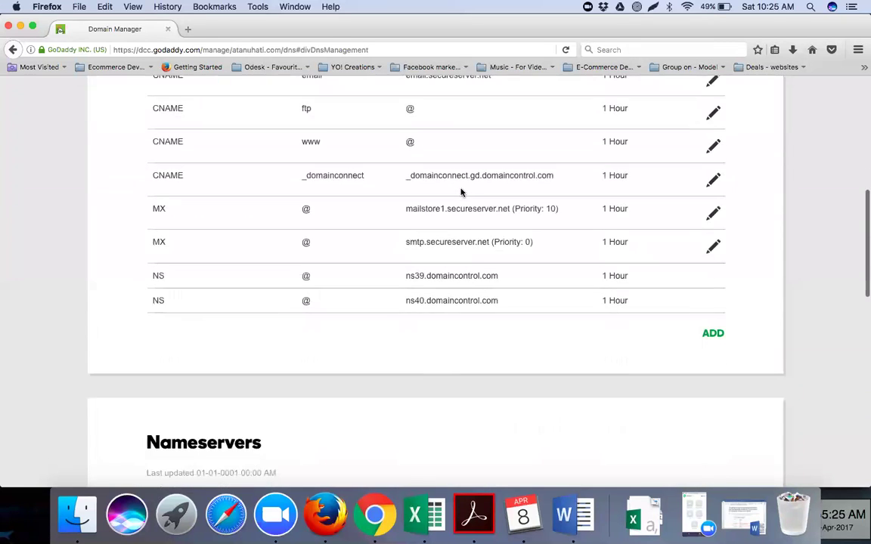
pyautogui.scroll(-2, 460, 189)
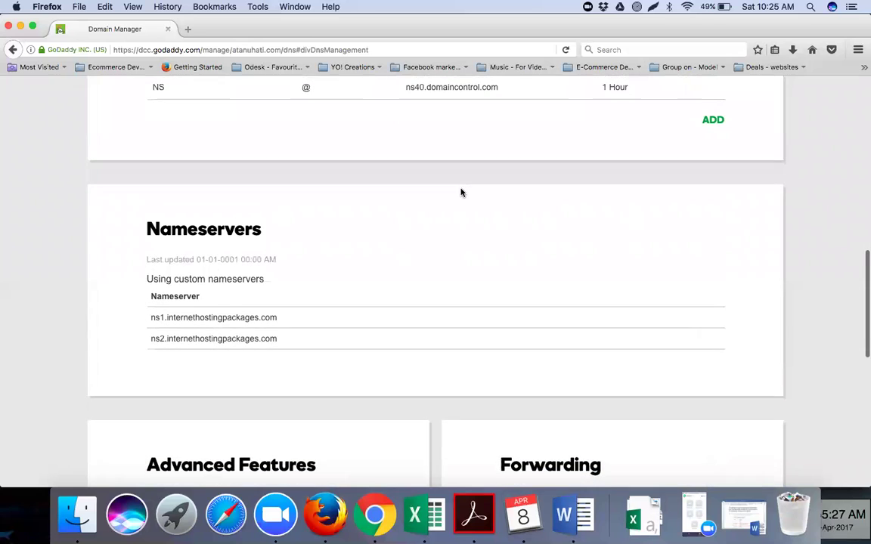
pyautogui.scroll(-3, 461, 193)
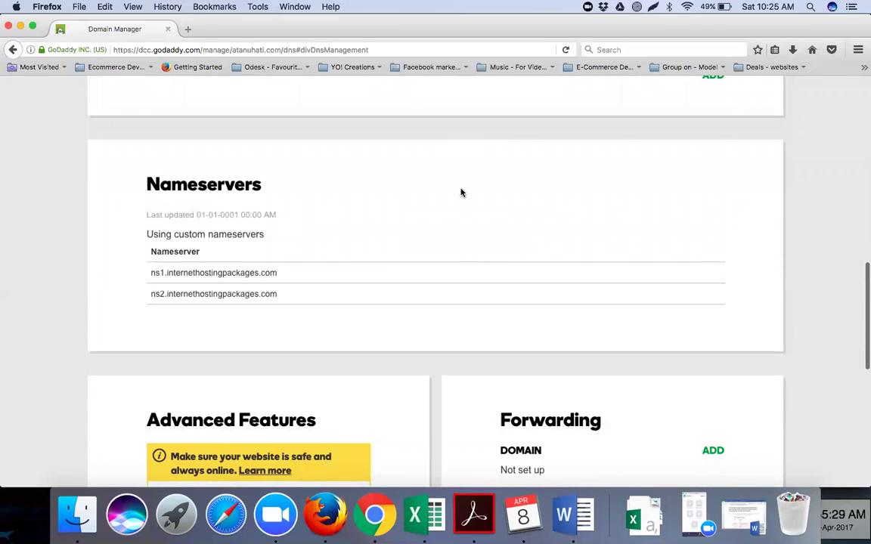
pyautogui.scroll(-4, 461, 192)
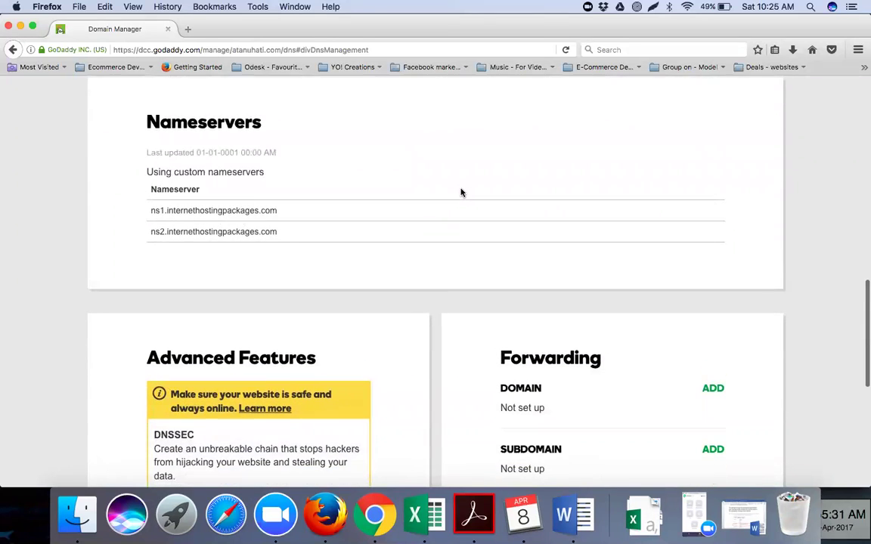
pyautogui.scroll(-15, 461, 193)
pyautogui.scroll(6, 460, 193)
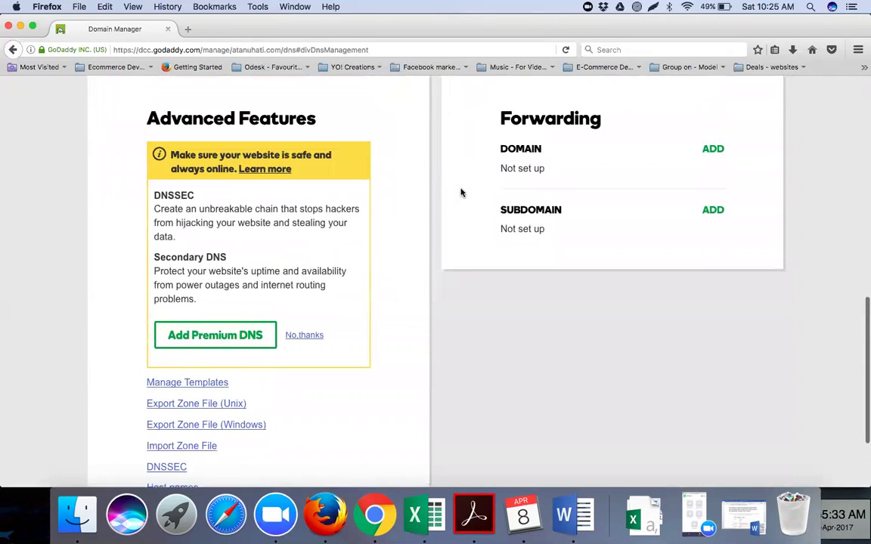
pyautogui.scroll(1, 460, 193)
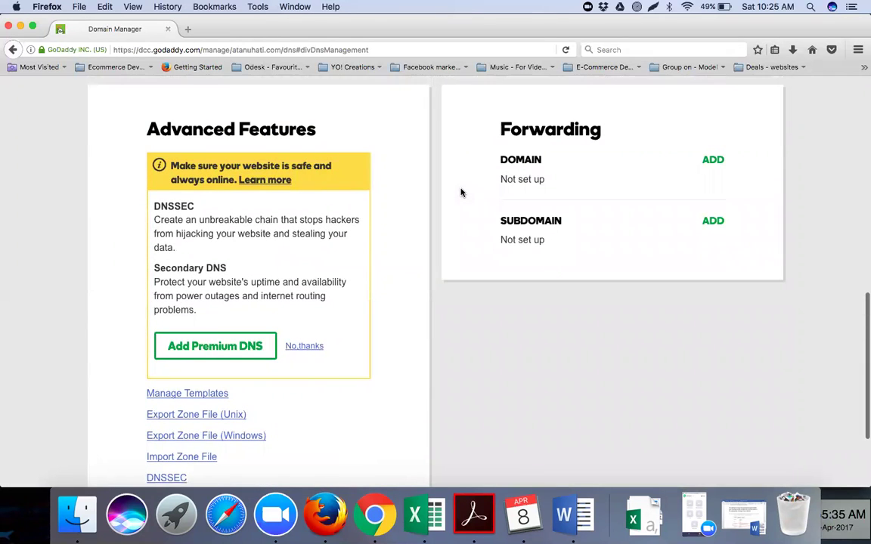
pyautogui.scroll(3, 461, 193)
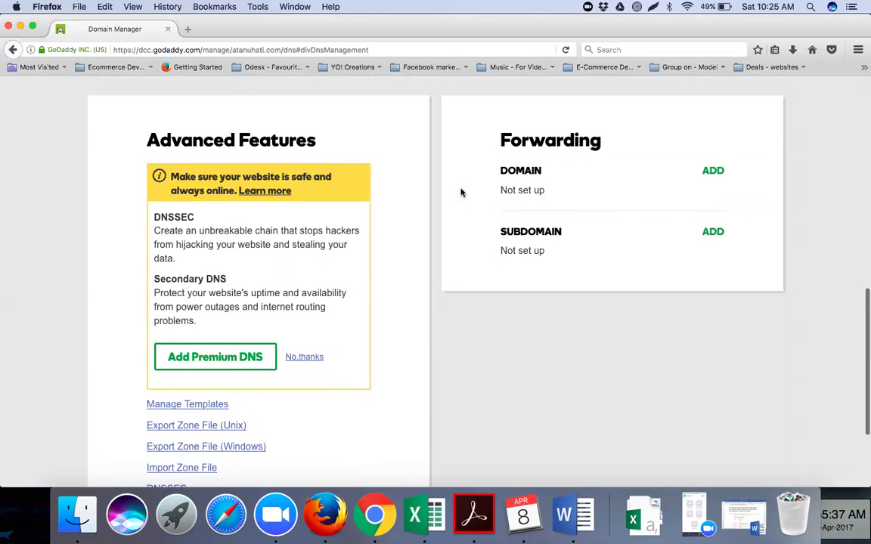
pyautogui.scroll(12, 461, 193)
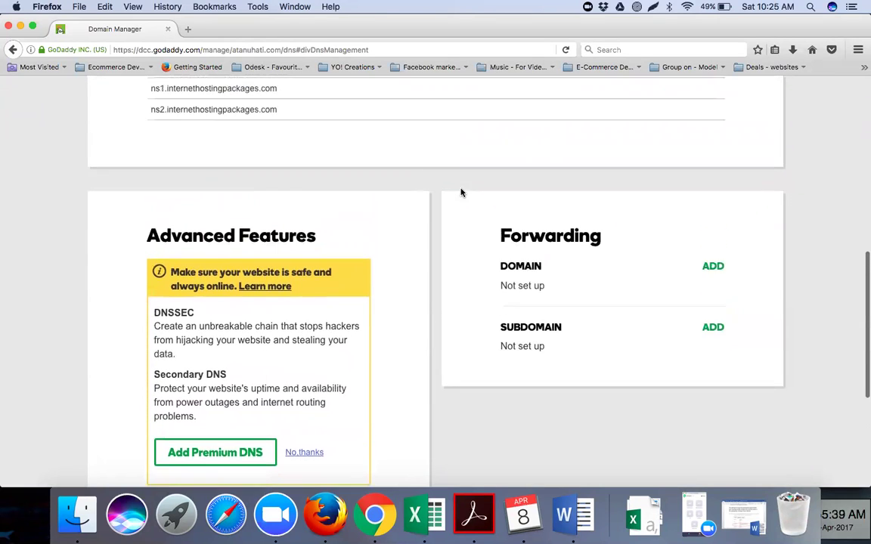
pyautogui.scroll(5, 461, 193)
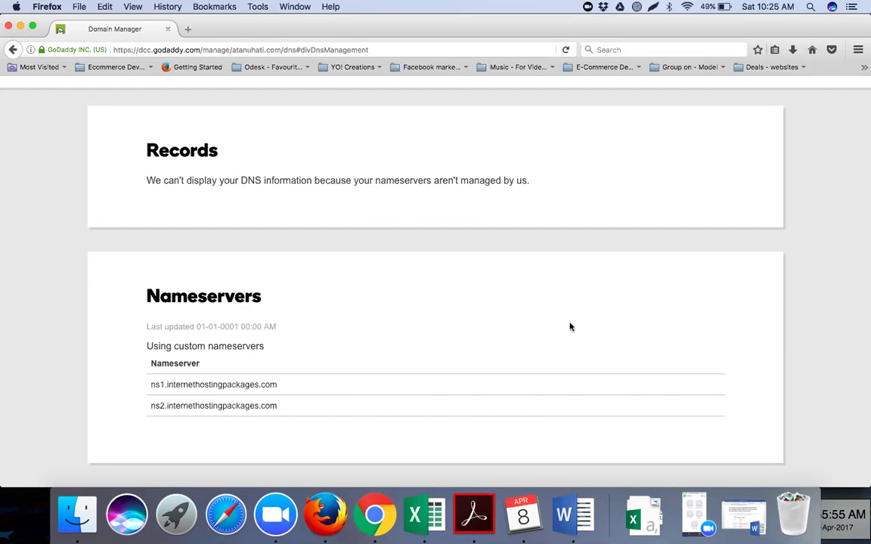
pyautogui.scroll(4, 441, 311)
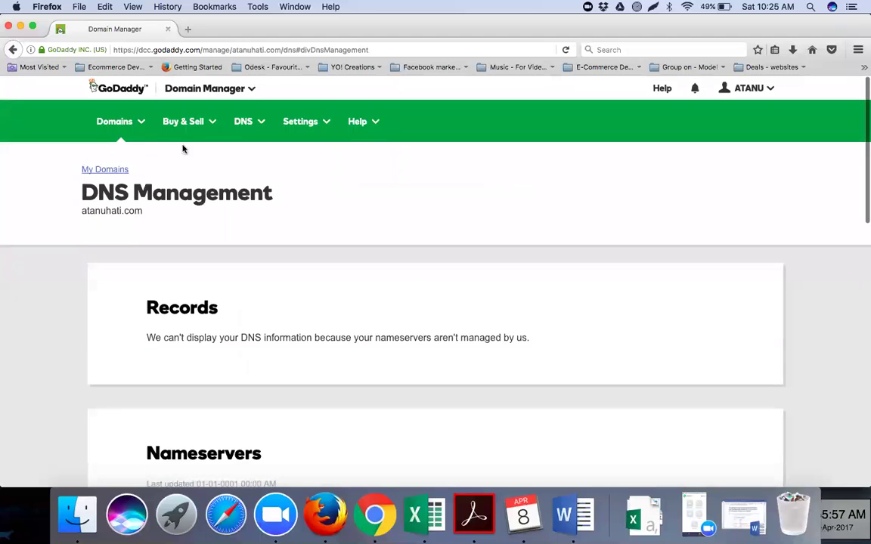
# Log out of the second GoDaddy account in Firefox and return to the sign-in page.
pyautogui.click(129, 90)
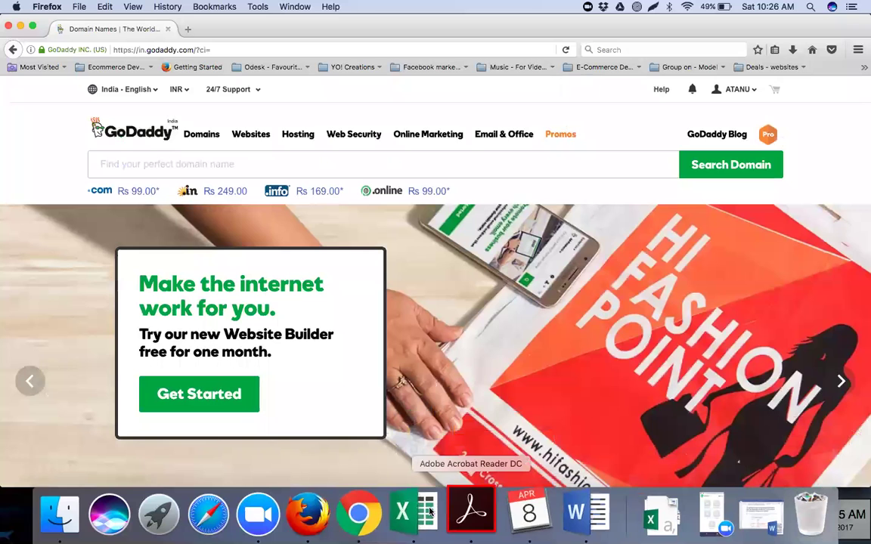
pyautogui.click(370, 514)
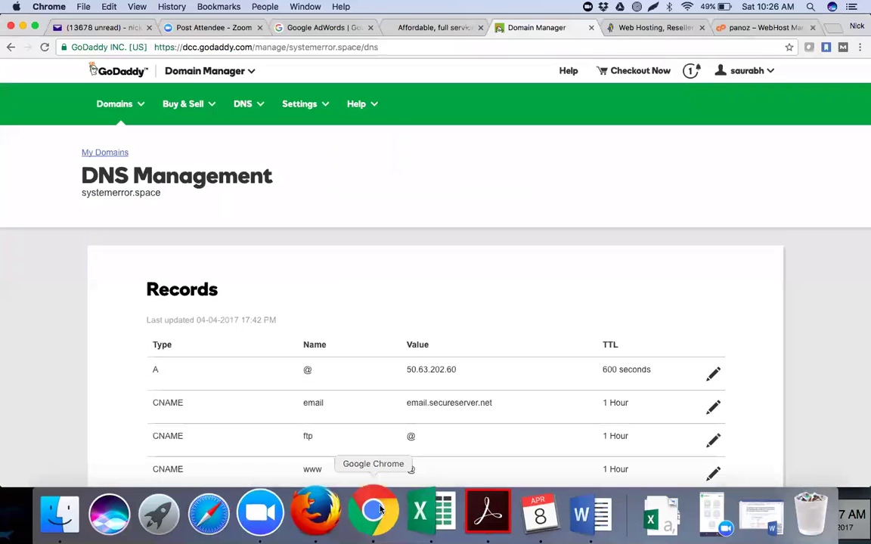
pyautogui.click(324, 512)
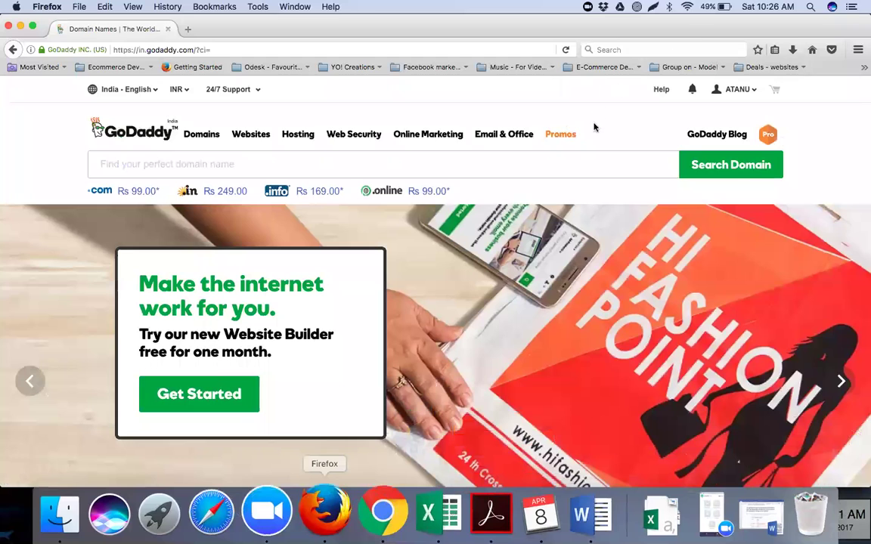
pyautogui.click(753, 94)
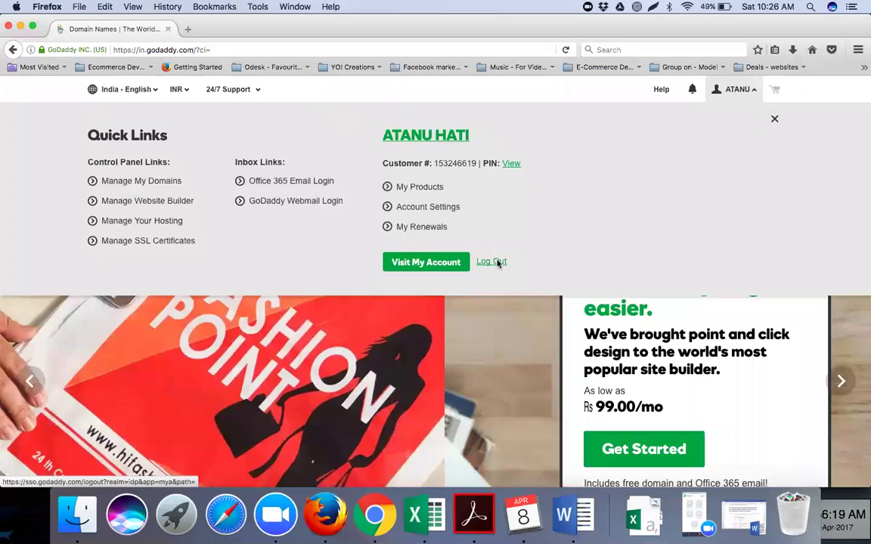
pyautogui.click(493, 261)
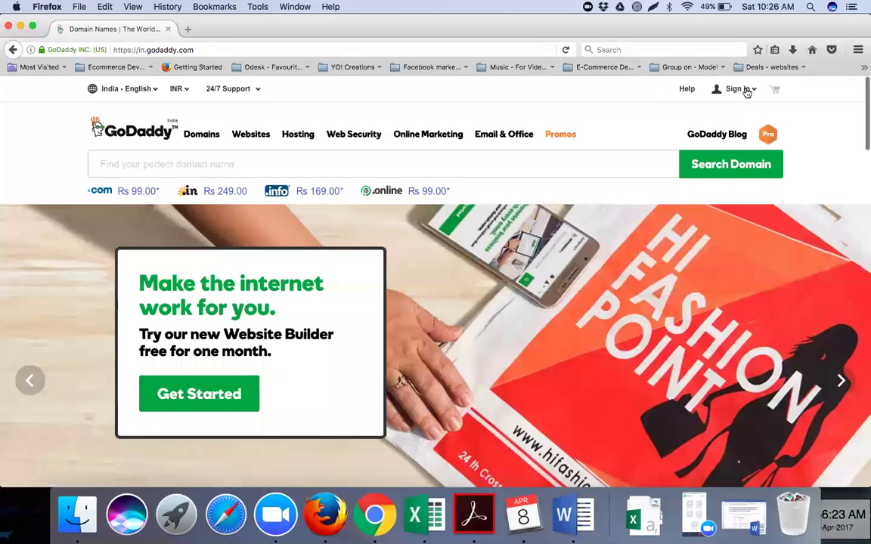
pyautogui.click(746, 92)
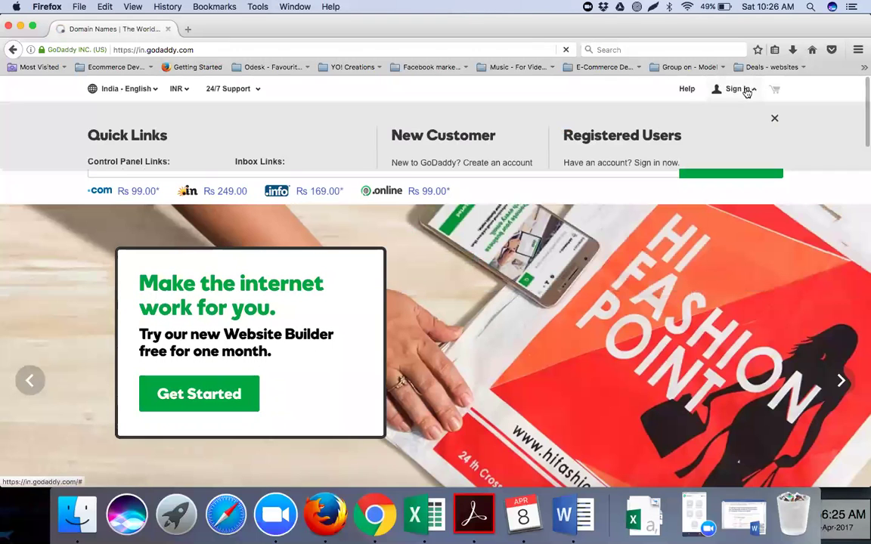
pyautogui.click(586, 187)
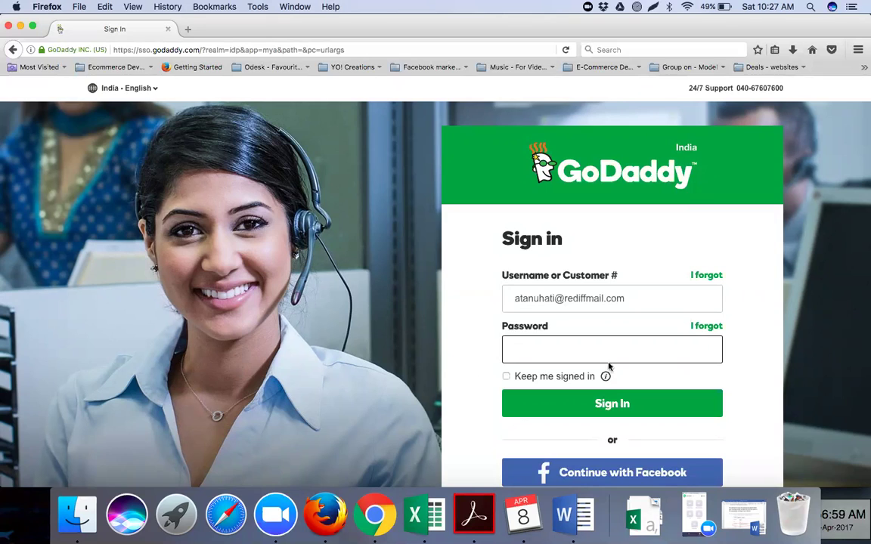
# Replace the username with the other account's and submit its pasted password.
pyautogui.moveTo(634, 301); pyautogui.dragTo(507, 306)
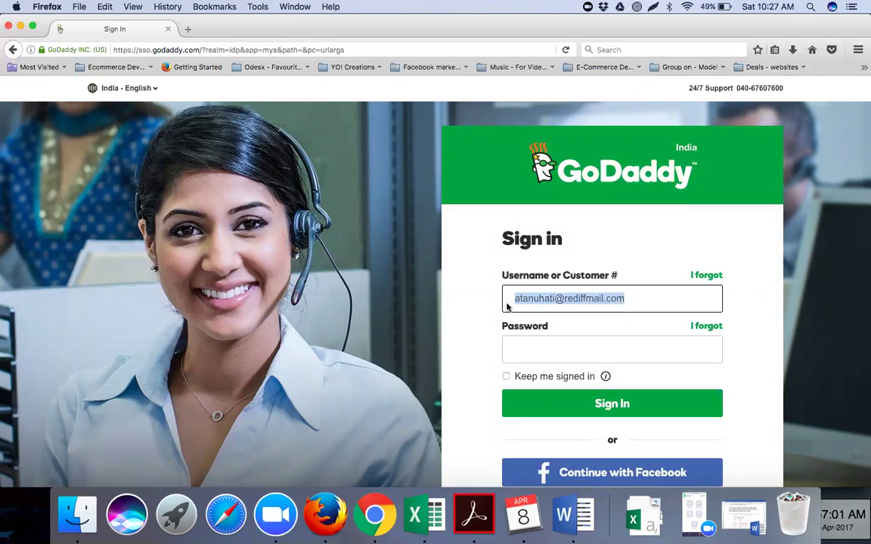
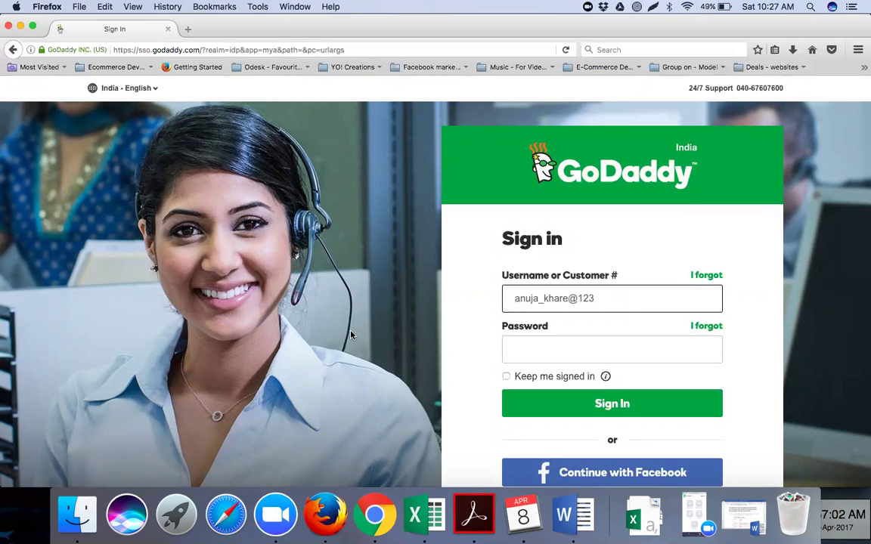
pyautogui.click(564, 352)
pyautogui.press('super+v')
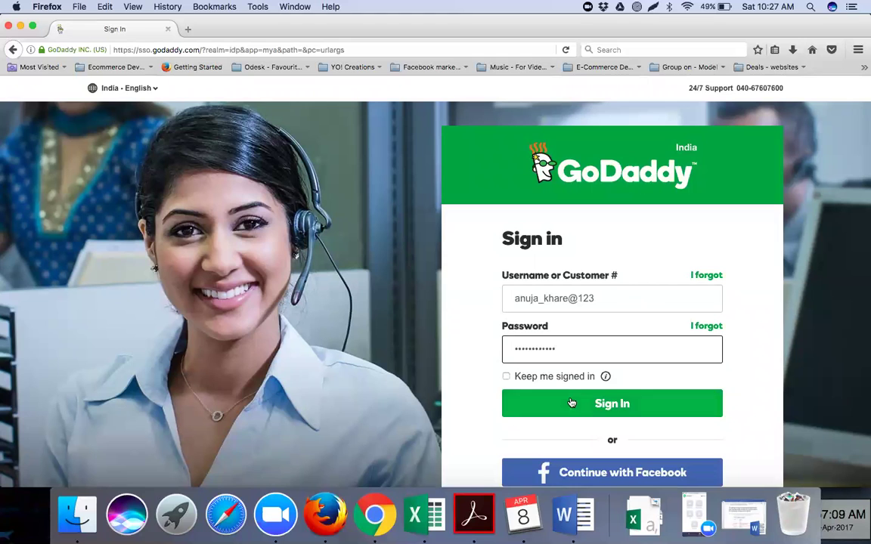
pyautogui.click(571, 402)
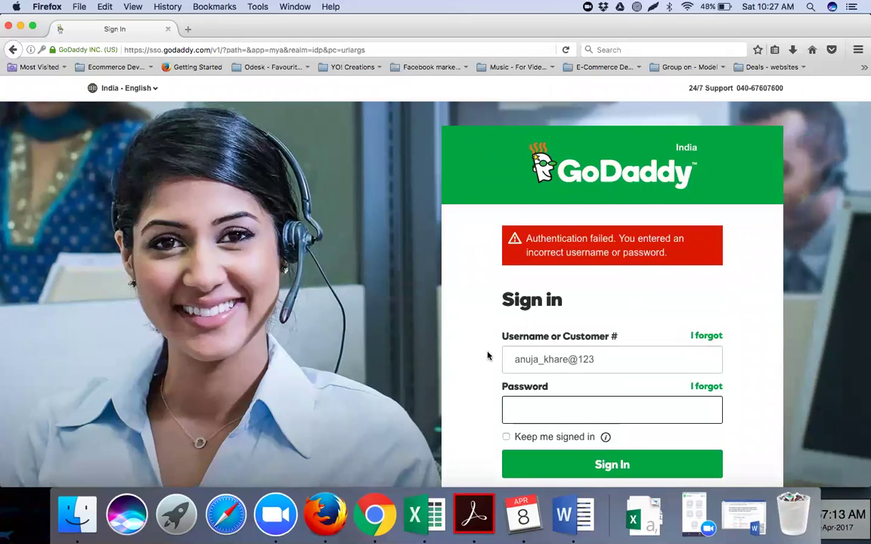
# After the authentication failure, re-enter the password and sign in again.
pyautogui.click(515, 360)
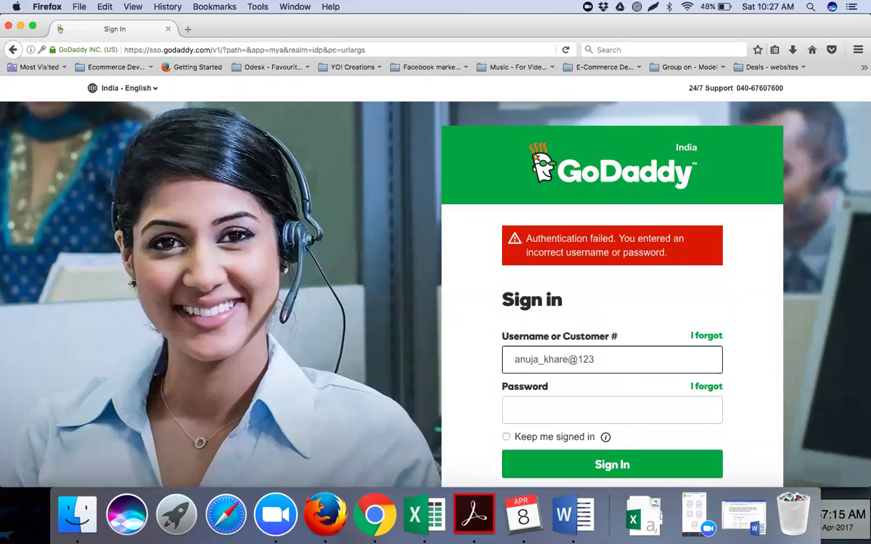
pyautogui.click(532, 412)
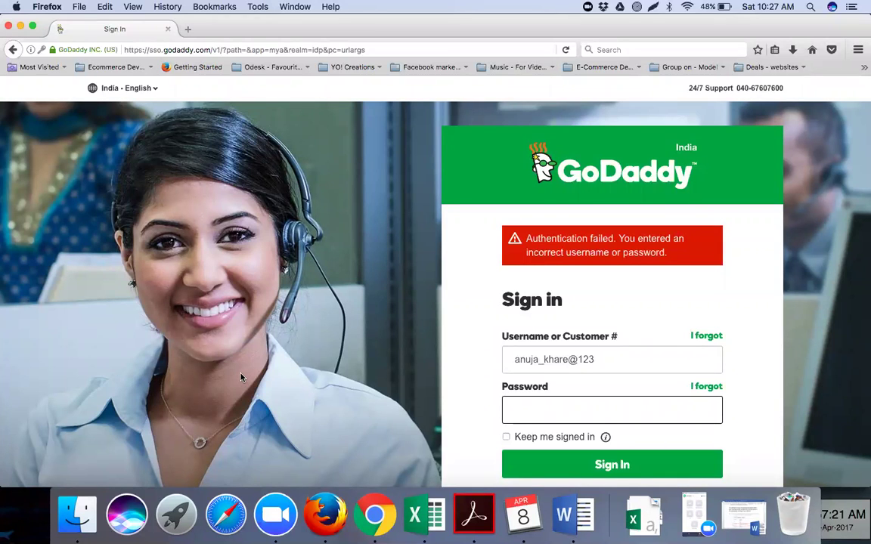
pyautogui.press('super+v')
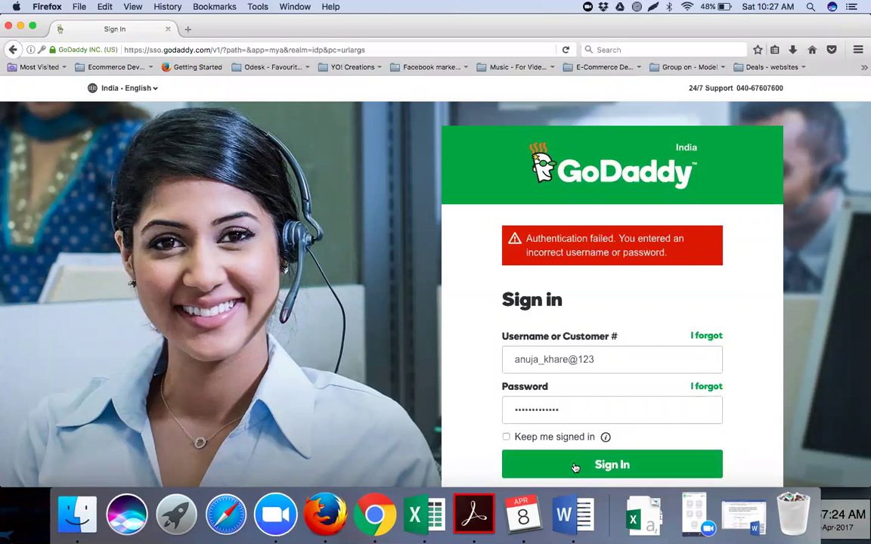
pyautogui.click(575, 466)
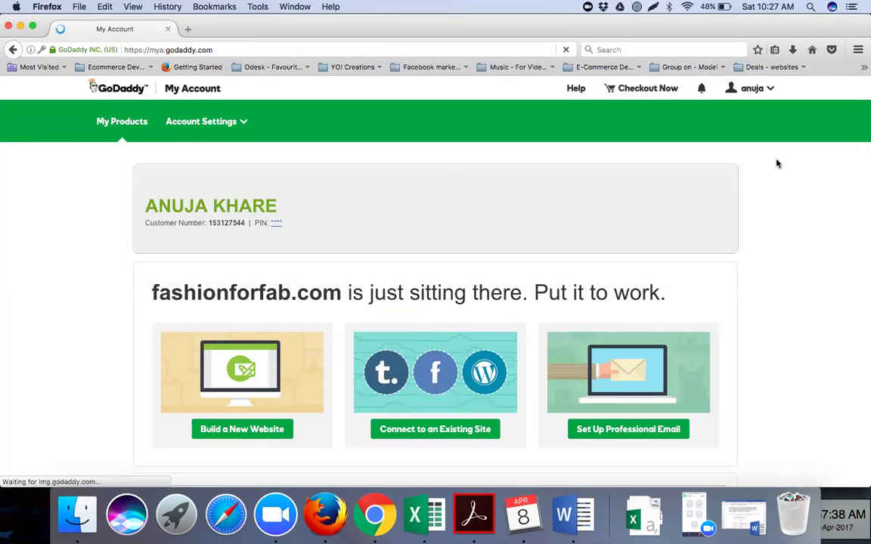
# Go to My Products and expand the Domains list to show fashionforfab.com.
pyautogui.click(242, 124)
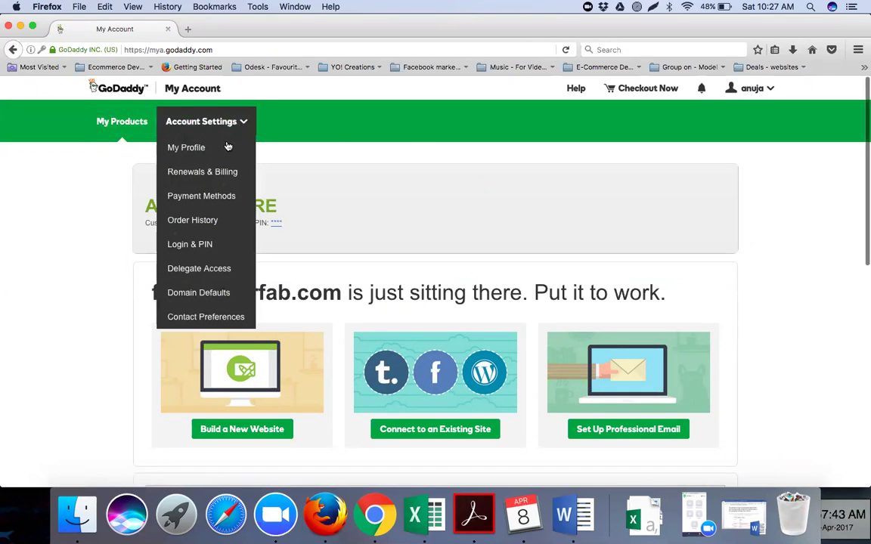
pyautogui.click(317, 137)
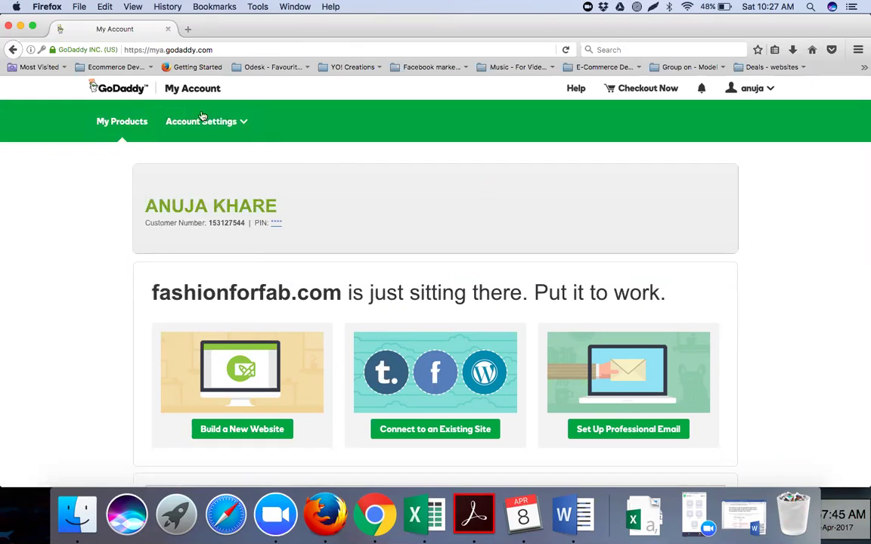
pyautogui.click(747, 90)
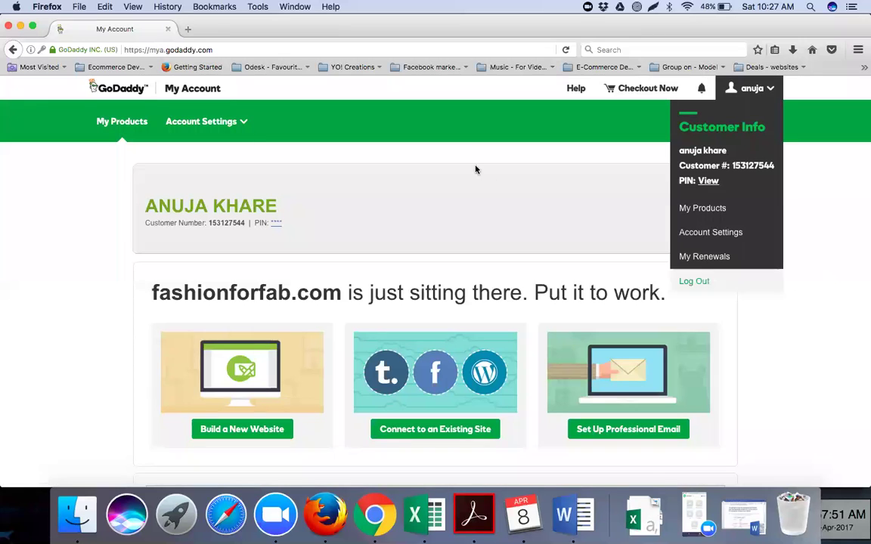
pyautogui.click(709, 208)
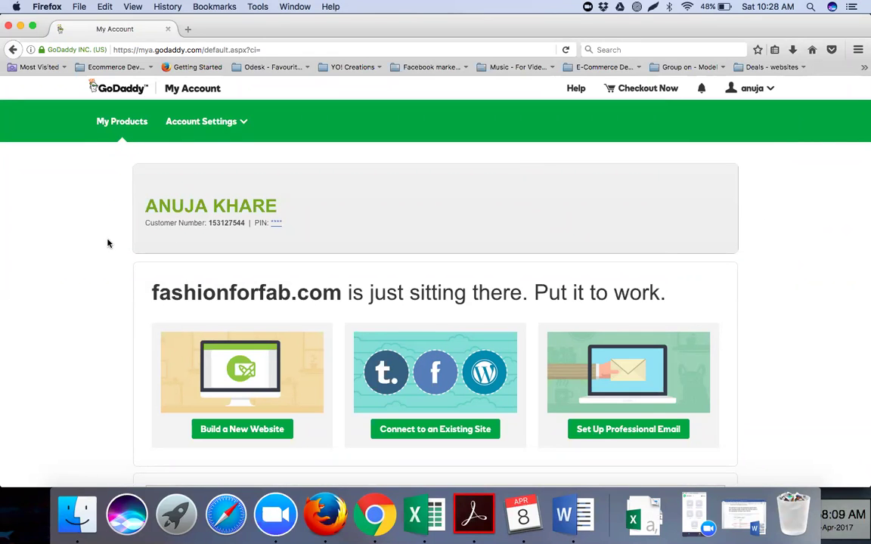
pyautogui.scroll(-5, 108, 243)
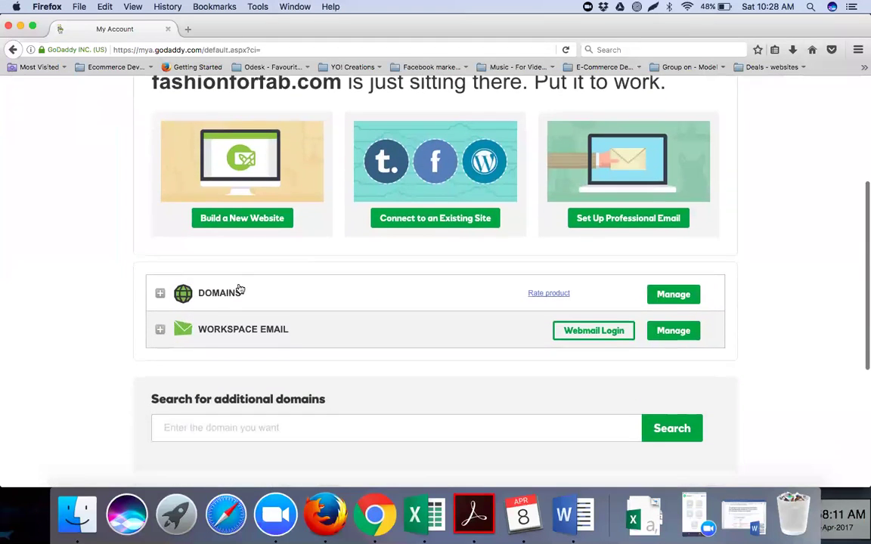
pyautogui.click(231, 295)
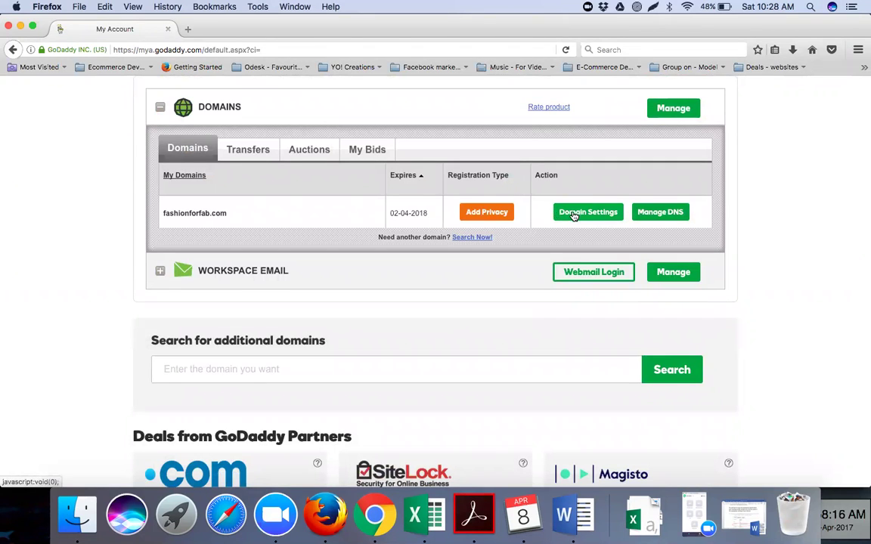
pyautogui.scroll(-1, 574, 216)
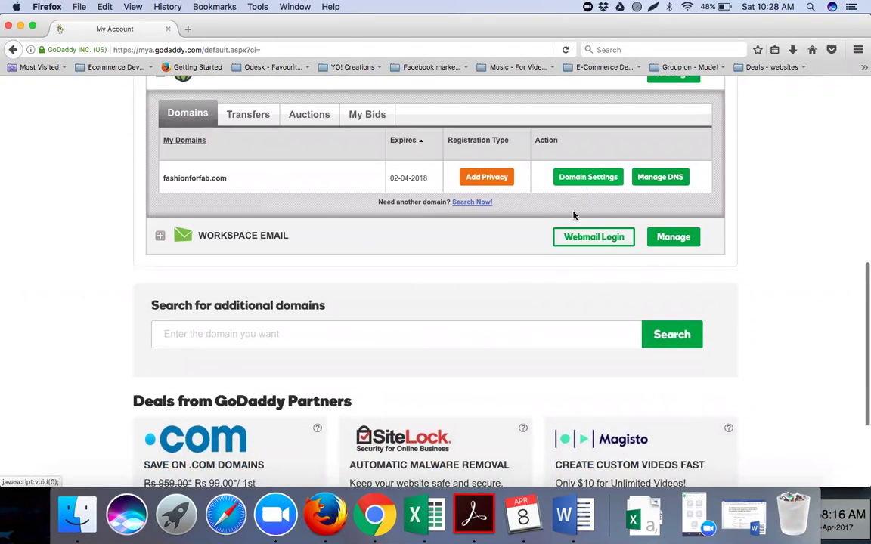
# Open fashionforfab.com's Domain Settings and review its 02-04-2018 cancellation and domain lock.
pyautogui.click(586, 181)
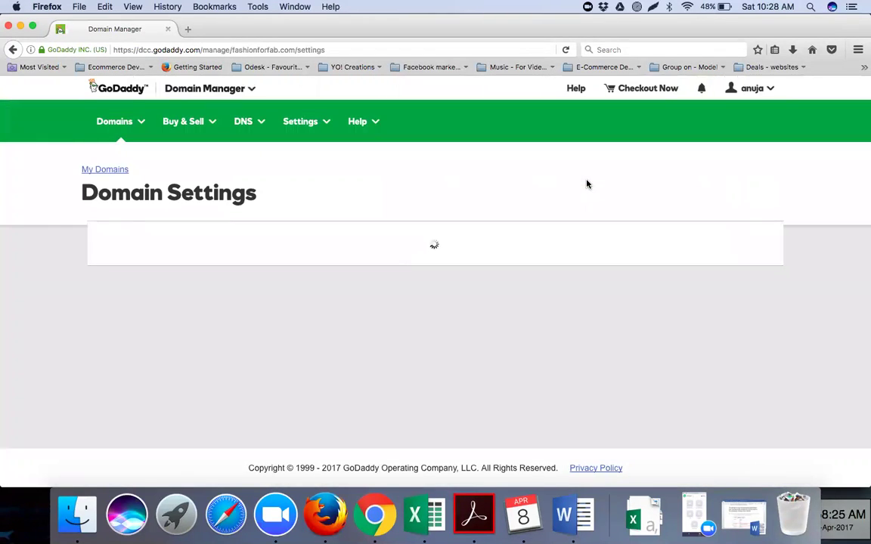
pyautogui.scroll(-3, 521, 215)
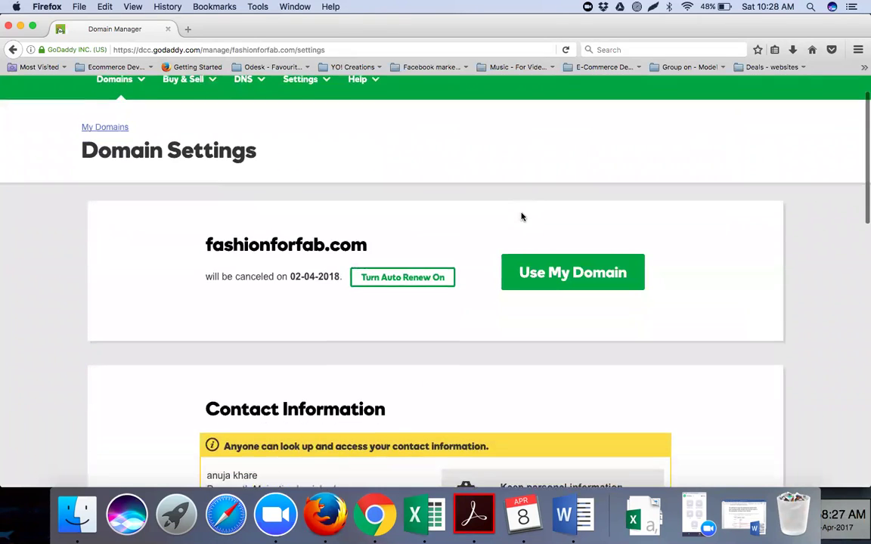
pyautogui.scroll(-2, 521, 216)
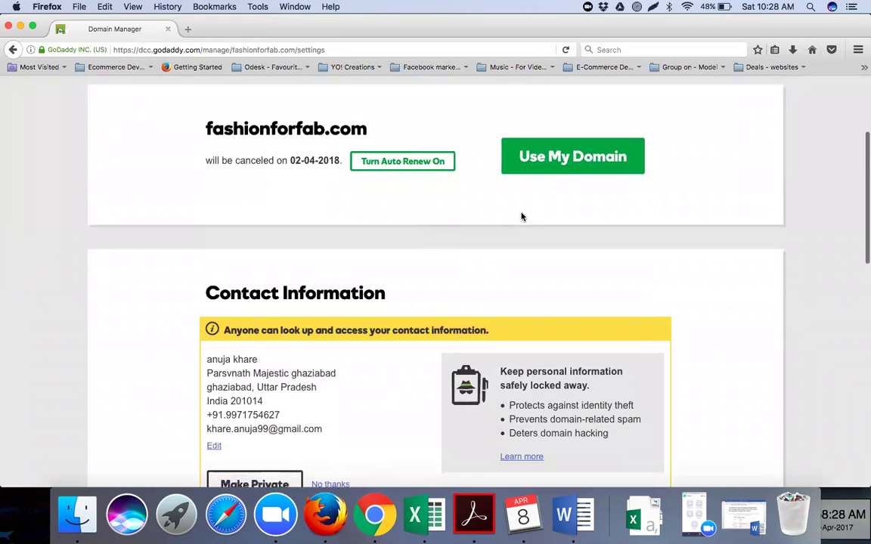
pyautogui.scroll(-8, 521, 217)
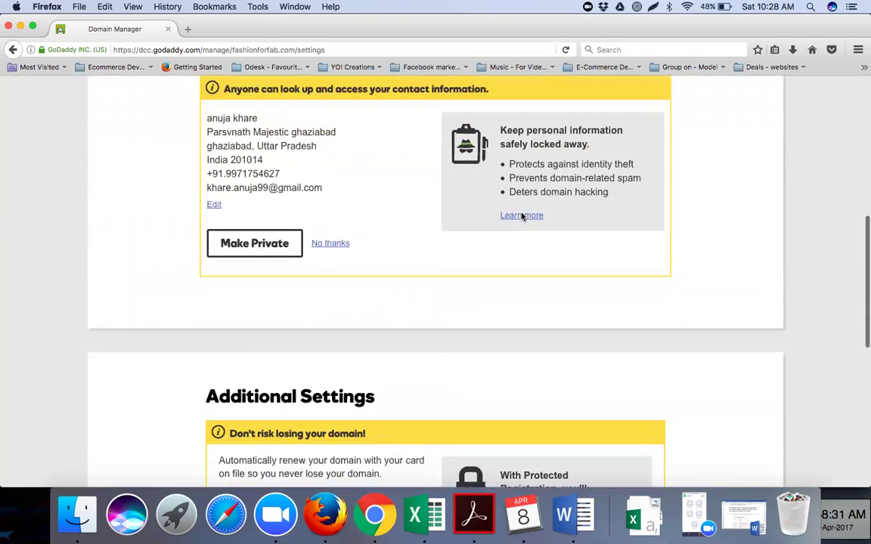
pyautogui.scroll(-10, 520, 217)
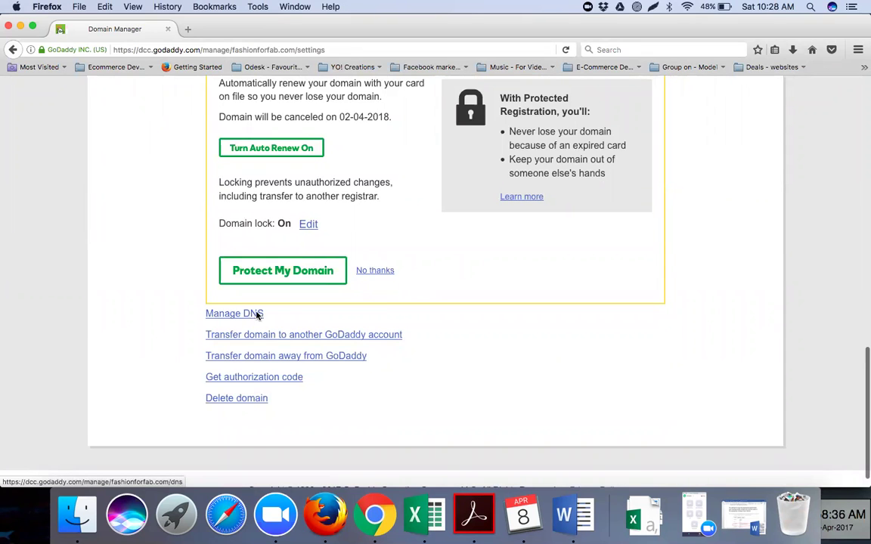
pyautogui.scroll(15, 355, 279)
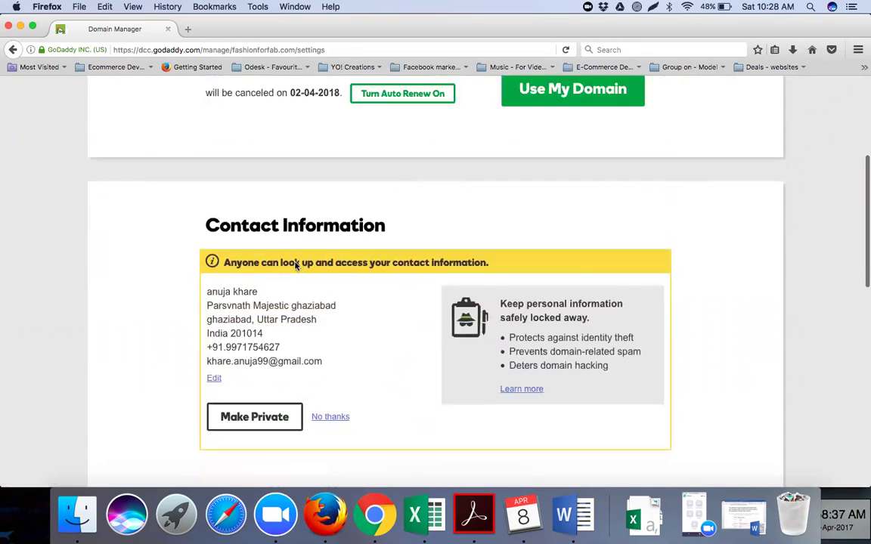
pyautogui.scroll(-1, 296, 265)
pyautogui.scroll(-15, 296, 264)
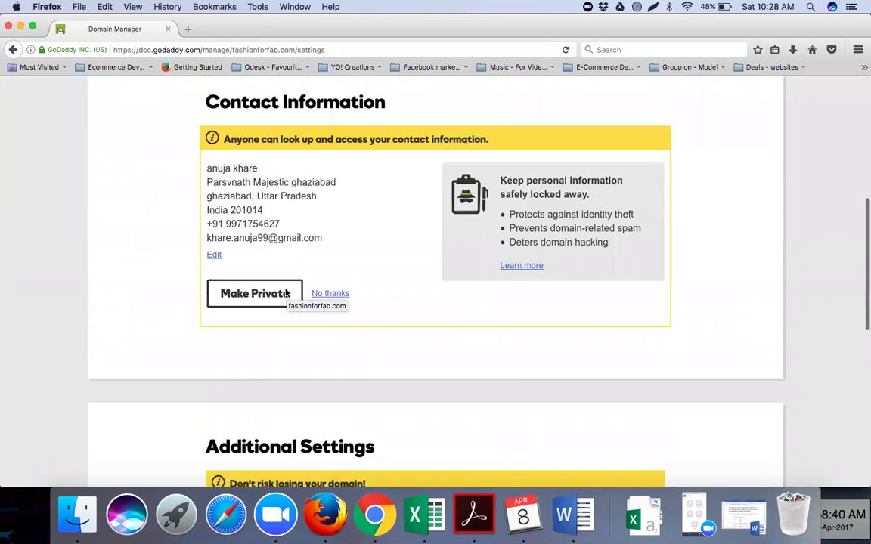
# In fashionforfab.com's DNS management, begin changing nameservers and bring up the type choices.
pyautogui.click(241, 296)
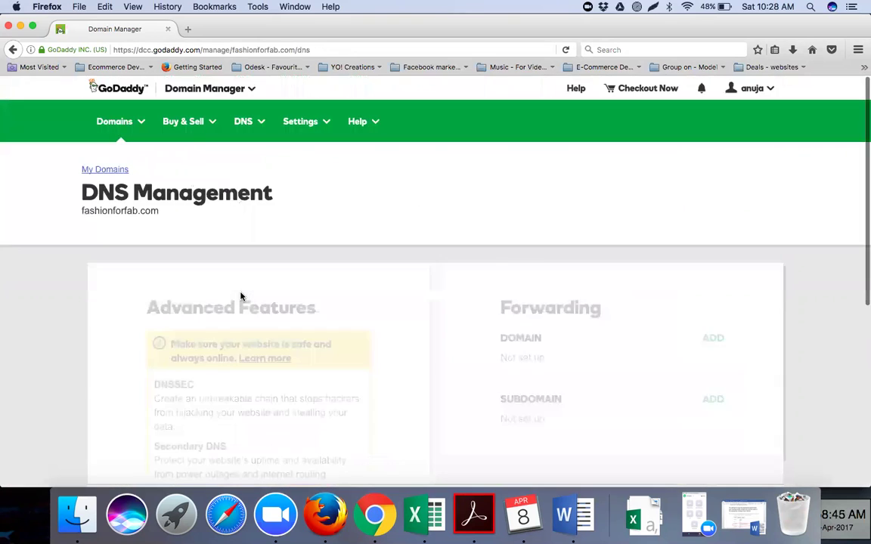
pyautogui.scroll(-2, 371, 288)
pyautogui.scroll(-2, 371, 288)
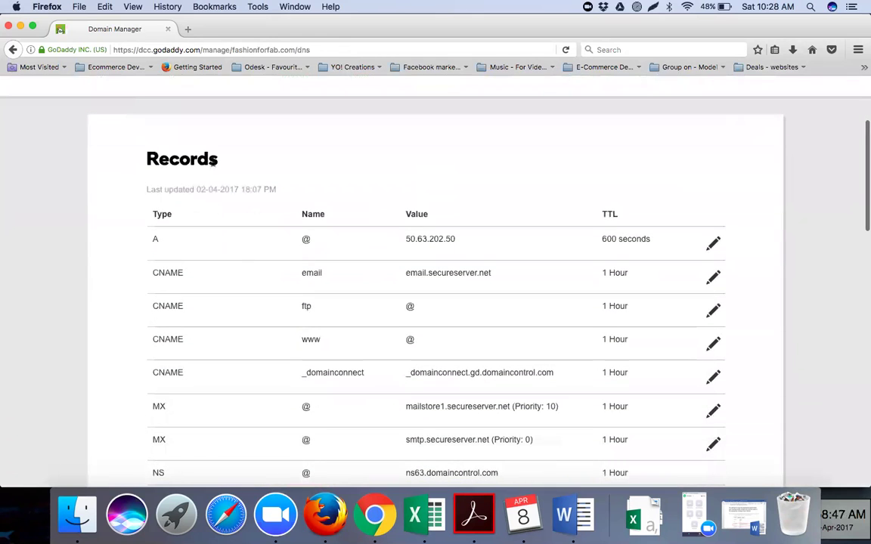
pyautogui.scroll(-5, 257, 307)
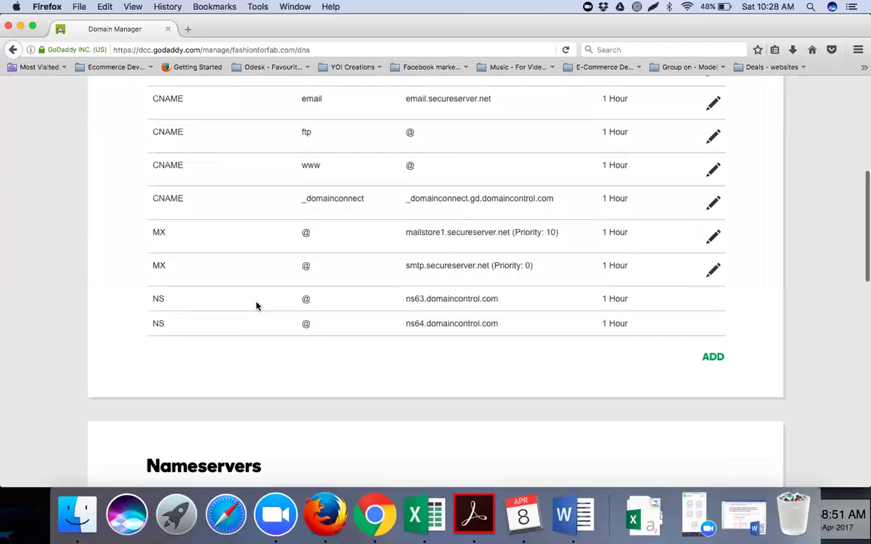
pyautogui.scroll(-4, 256, 306)
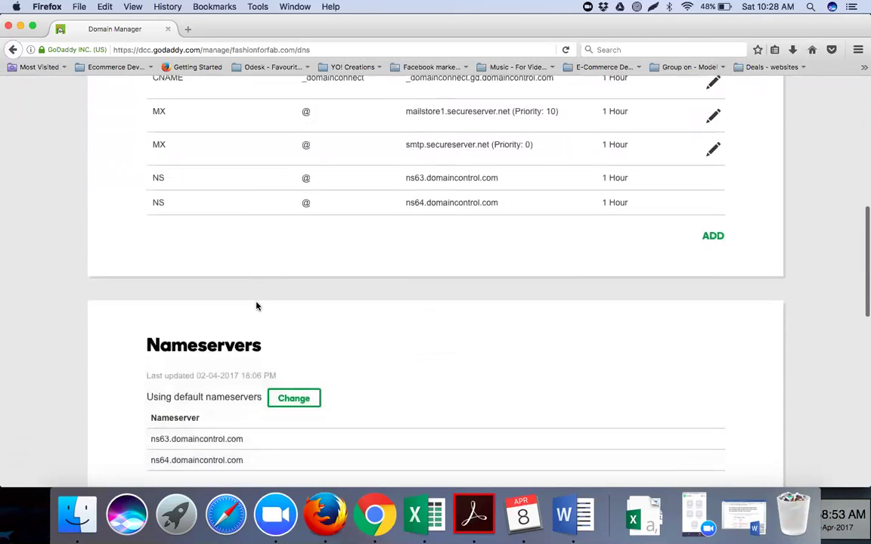
pyautogui.scroll(-4, 256, 306)
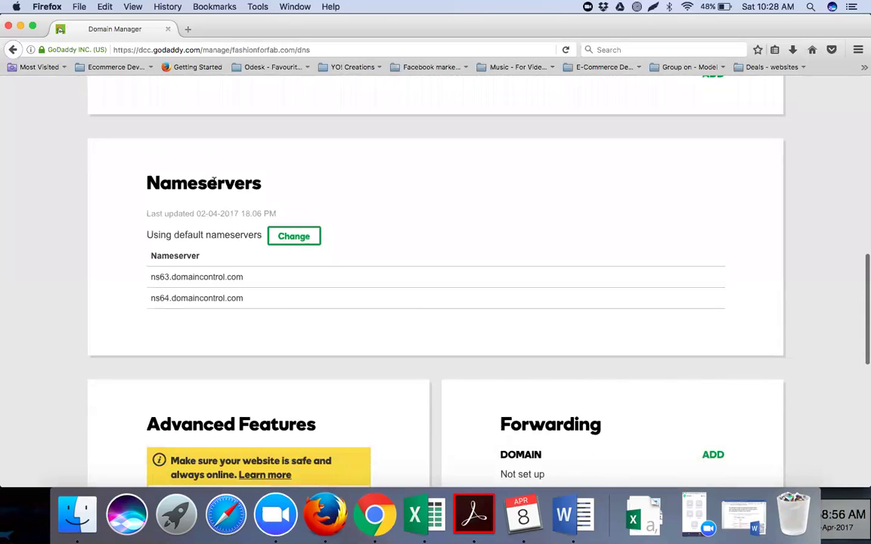
pyautogui.click(293, 236)
pyautogui.click(216, 260)
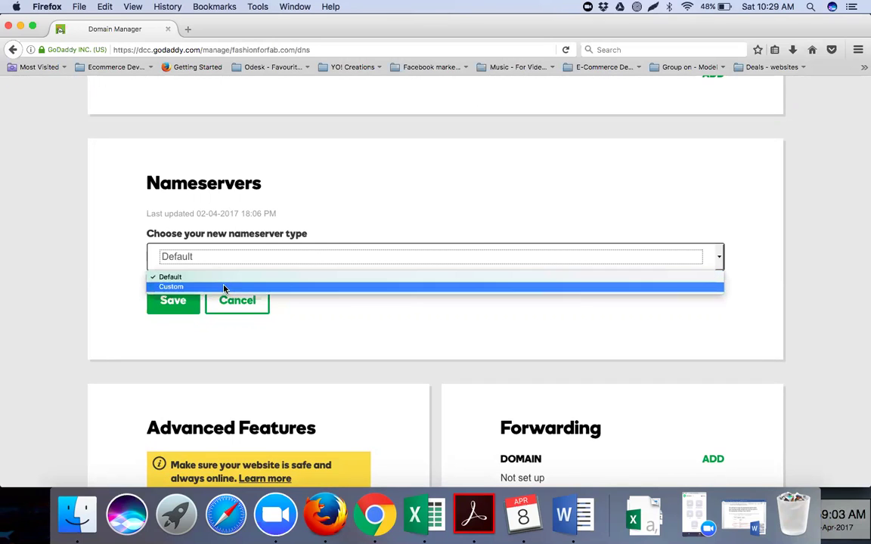
# Choose Custom nameservers and enter ns1.internethostingpackages.com and ns2.internethostingpackages.com.
pyautogui.click(223, 288)
pyautogui.click(199, 321)
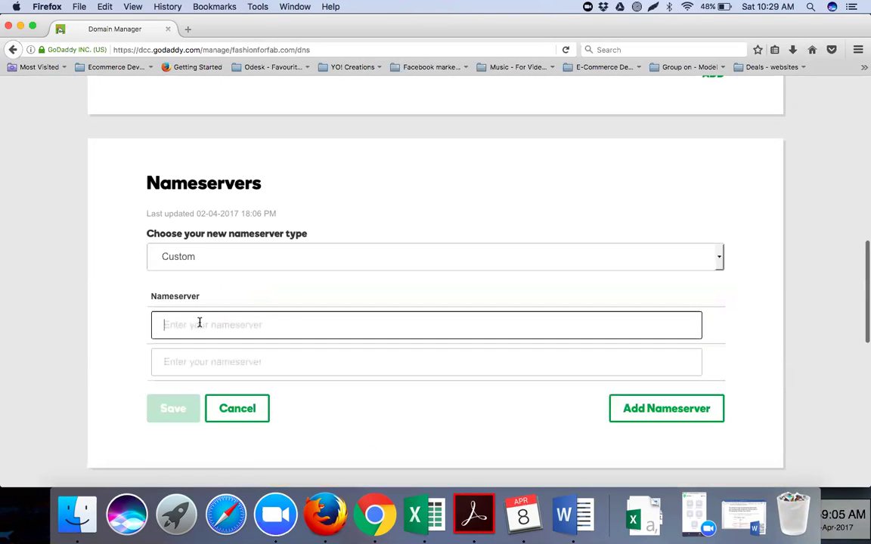
pyautogui.write('ns1.internethostingpackages.com')
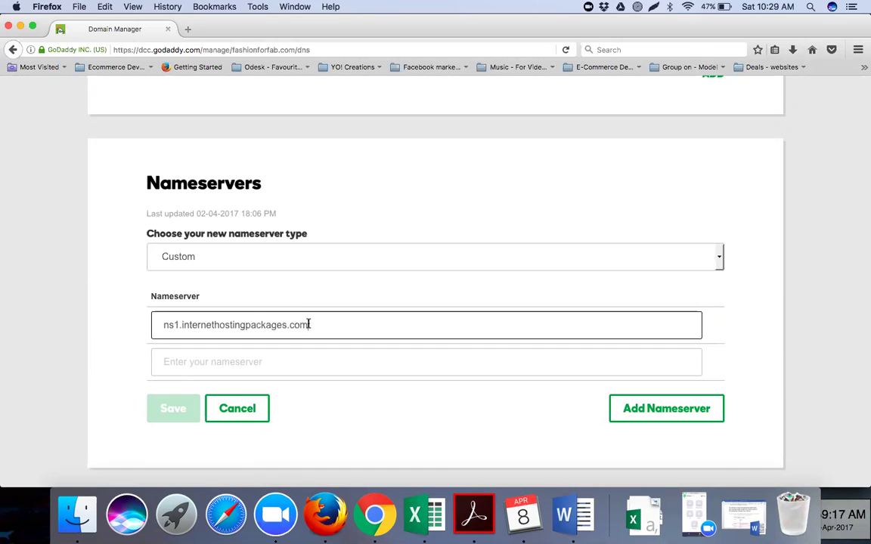
pyautogui.moveTo(310, 324); pyautogui.dragTo(159, 315)
pyautogui.press('super+c')
pyautogui.click(165, 362)
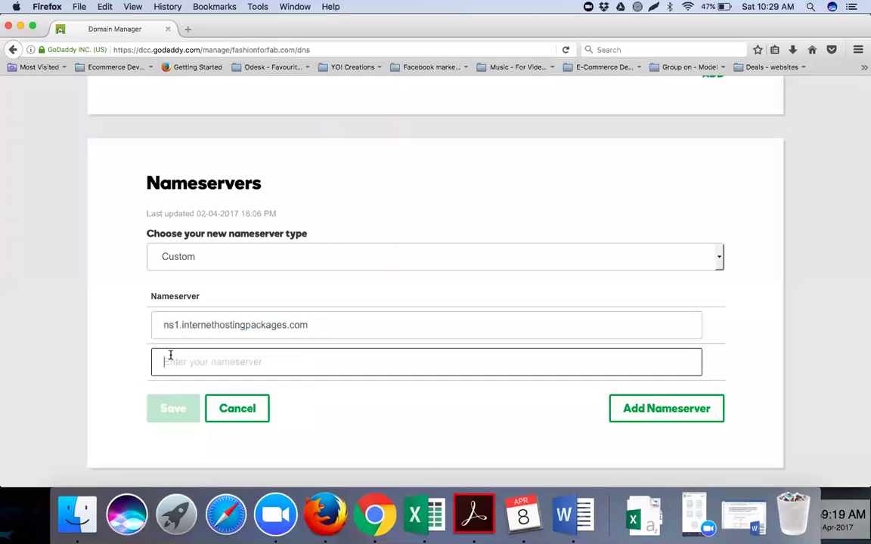
pyautogui.press('super+v')
pyautogui.click(179, 361)
pyautogui.press('BackSpace')
pyautogui.write('2')
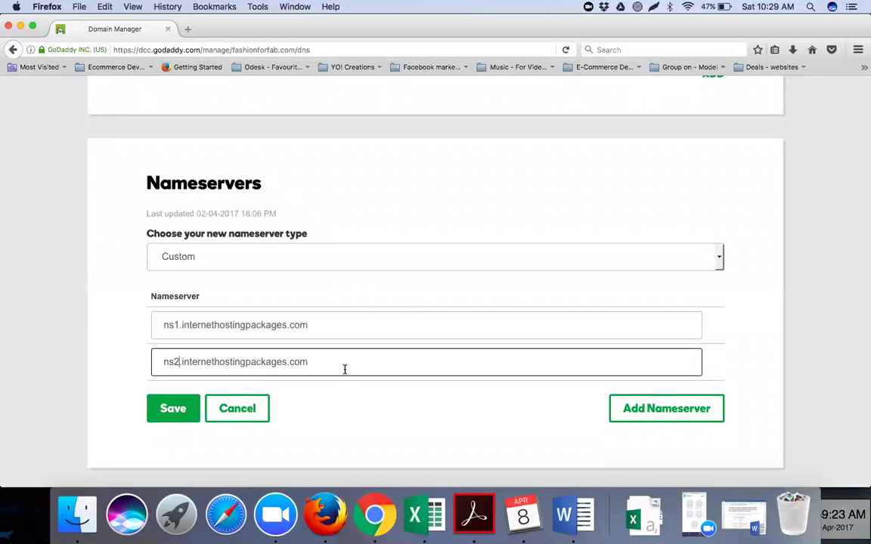
pyautogui.click(344, 369)
# Save the custom nameservers and confirm ns1 and ns2.internethostingpackages.com are listed.
pyautogui.click(173, 409)
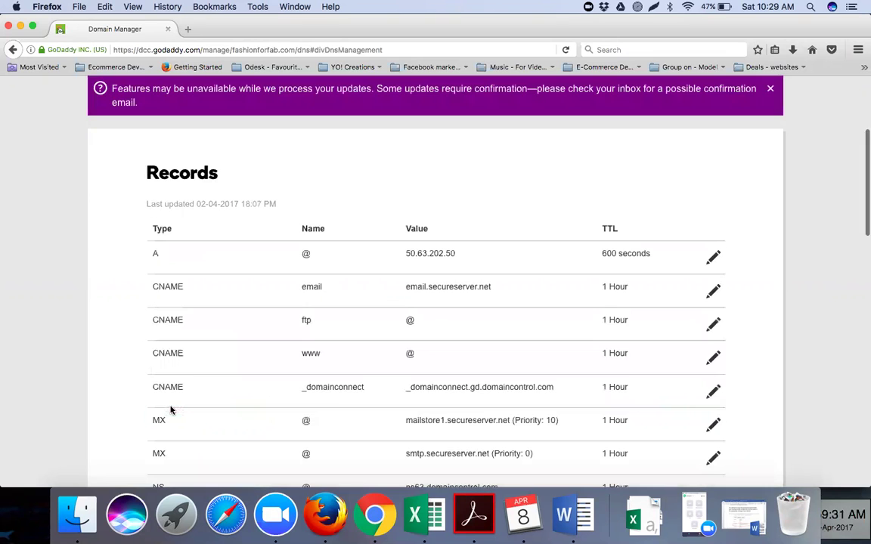
pyautogui.scroll(-10, 381, 215)
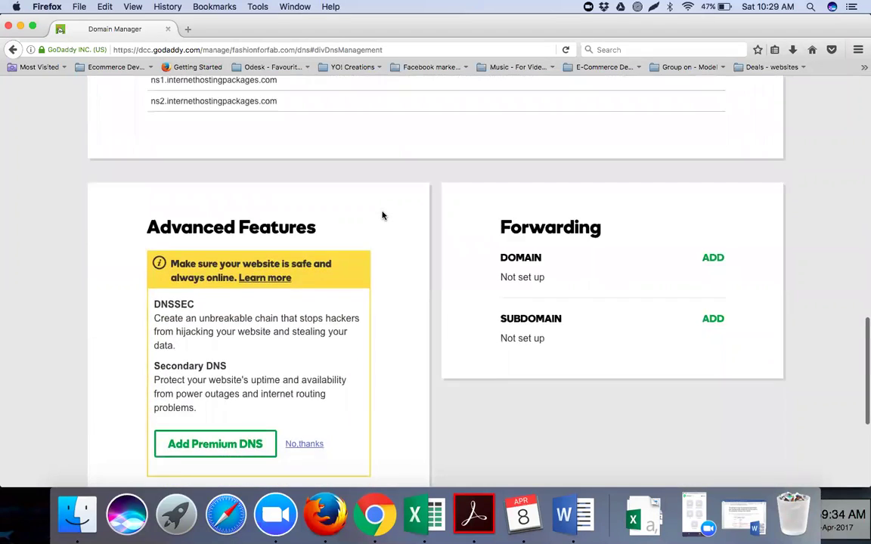
pyautogui.scroll(3, 382, 216)
pyautogui.scroll(-2, 382, 216)
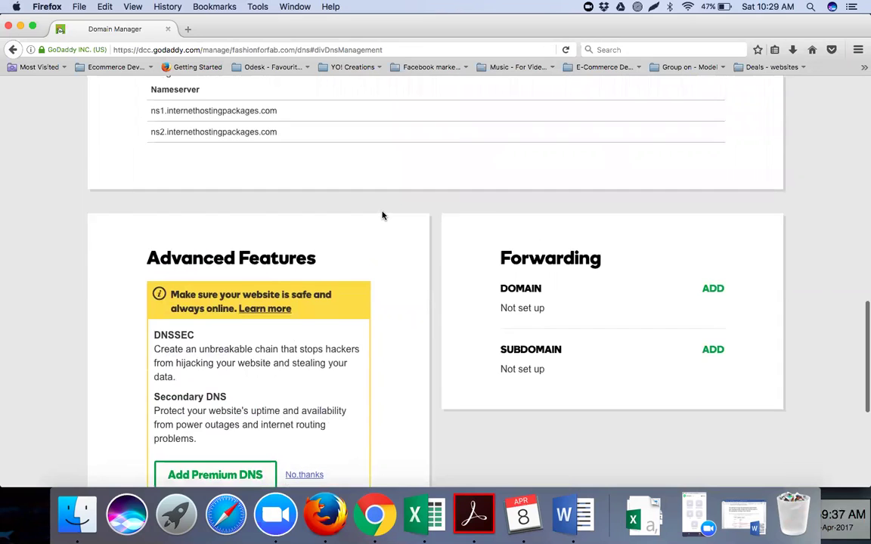
pyautogui.scroll(-6, 381, 216)
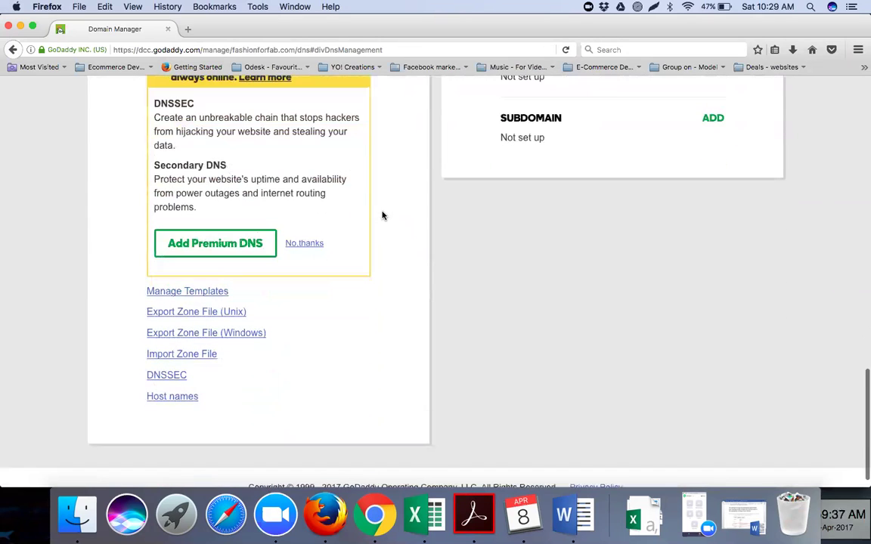
pyautogui.scroll(10, 382, 216)
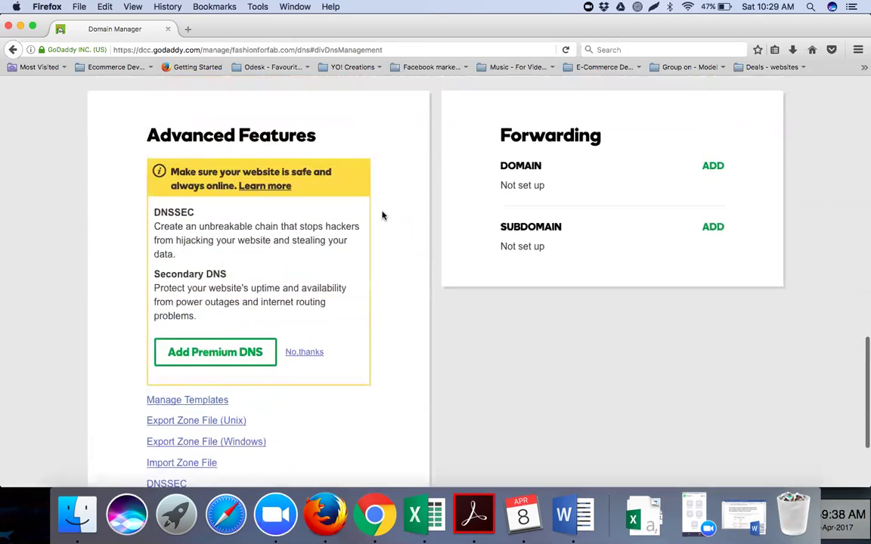
pyautogui.scroll(9, 381, 216)
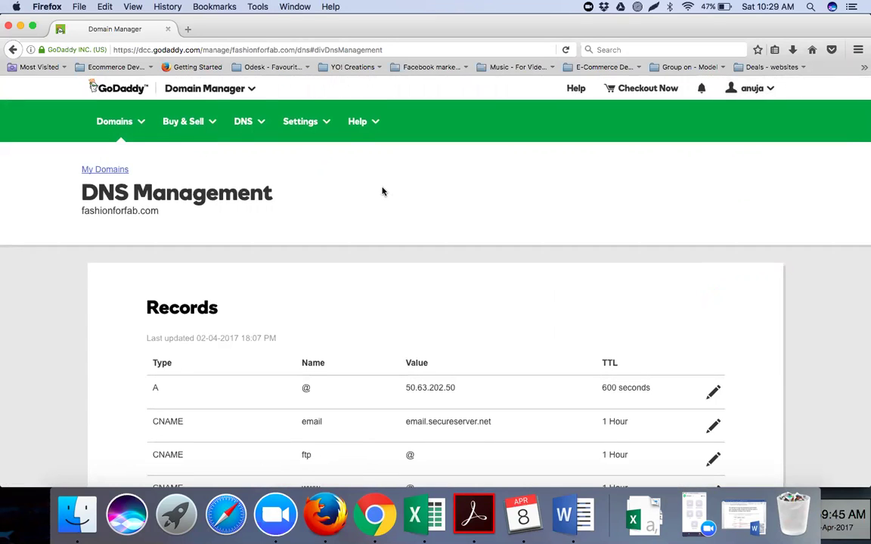
pyautogui.click(752, 89)
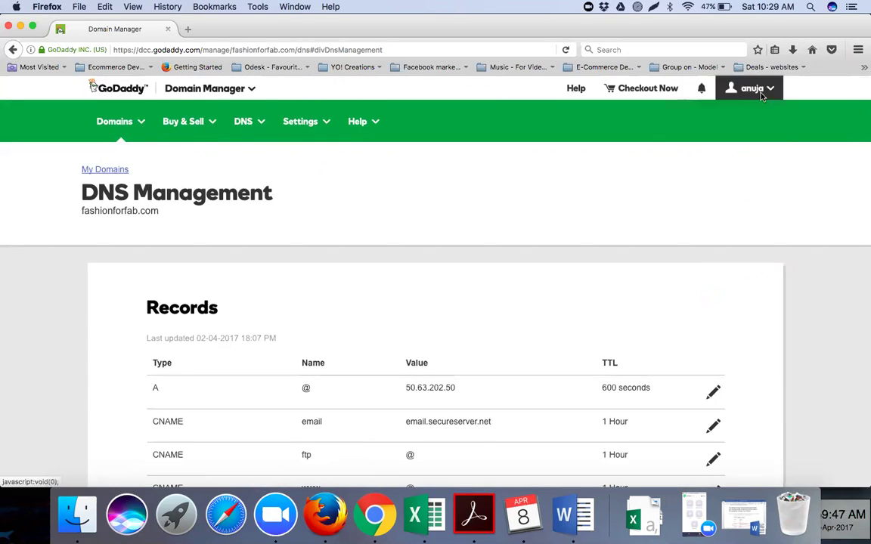
# Log out of the current GoDaddy account and go to the registered-users sign-in page.
pyautogui.click(696, 281)
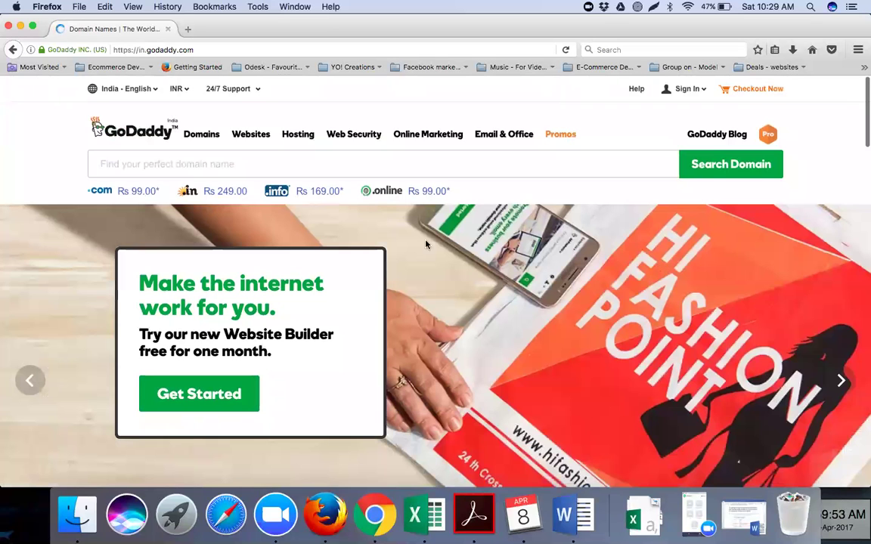
pyautogui.click(692, 90)
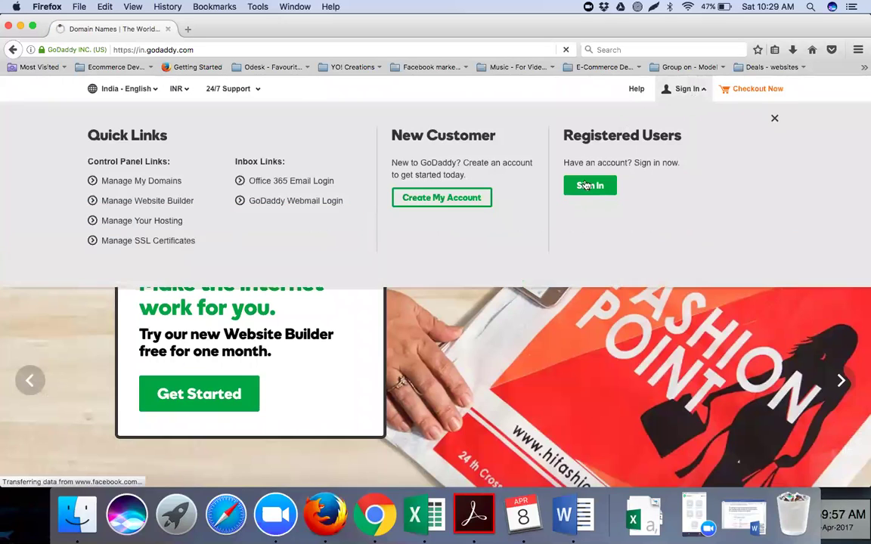
pyautogui.click(588, 188)
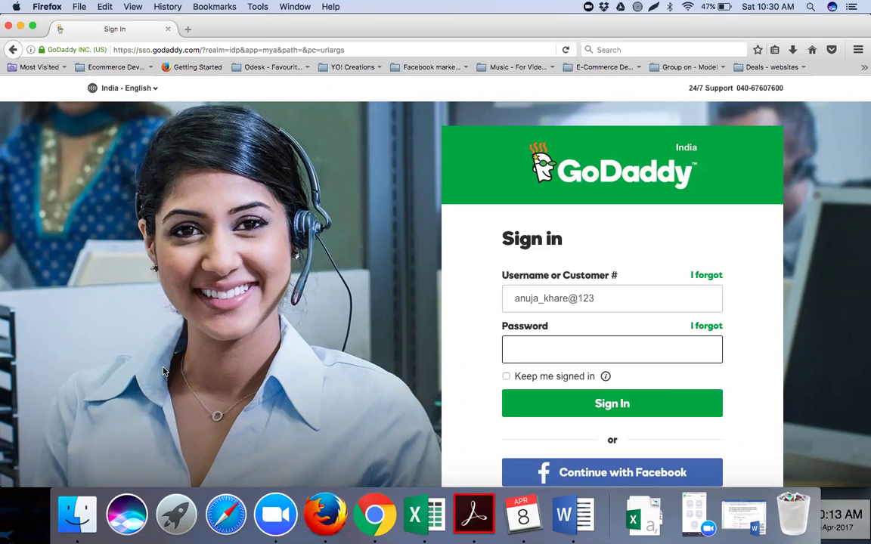
# Enter the second account's username and password and submit the sign-in.
pyautogui.click(606, 299)
pyautogui.moveTo(606, 300); pyautogui.dragTo(543, 300)
pyautogui.click(605, 300)
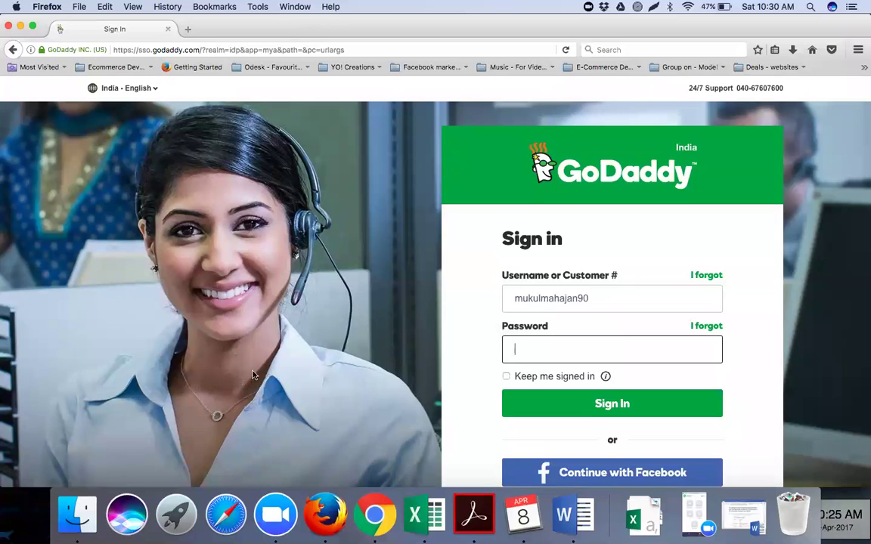
pyautogui.press('super+v')
pyautogui.press('Return')
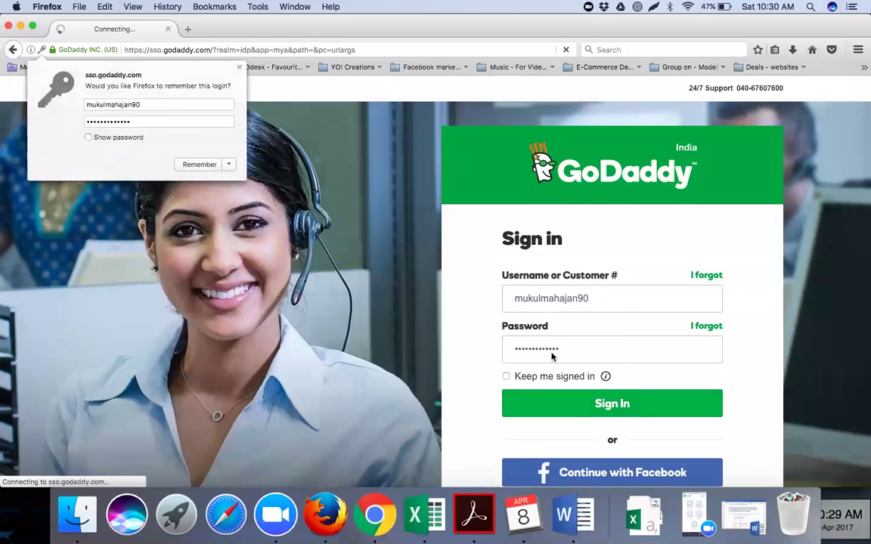
# Dismiss Firefox's save-login prompt and open Domain Settings for gymsamrath.com.
pyautogui.click(239, 68)
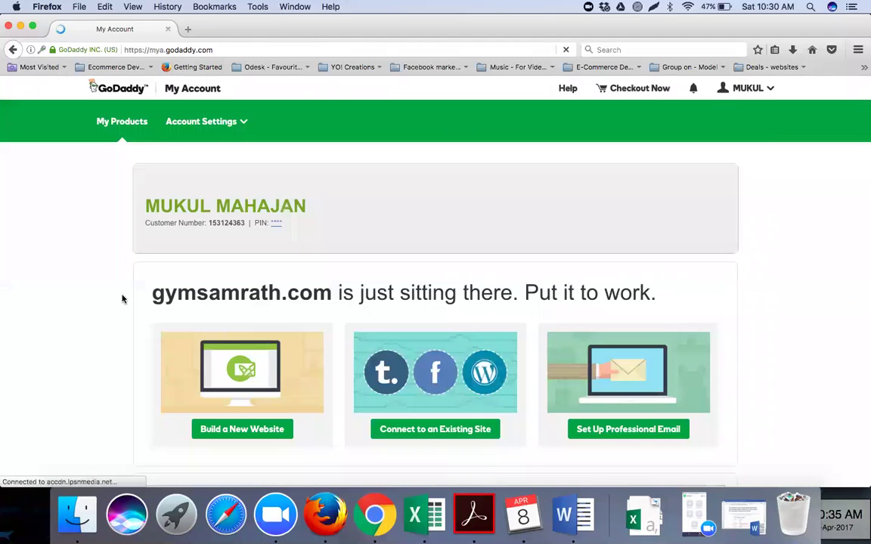
pyautogui.scroll(-1, 217, 361)
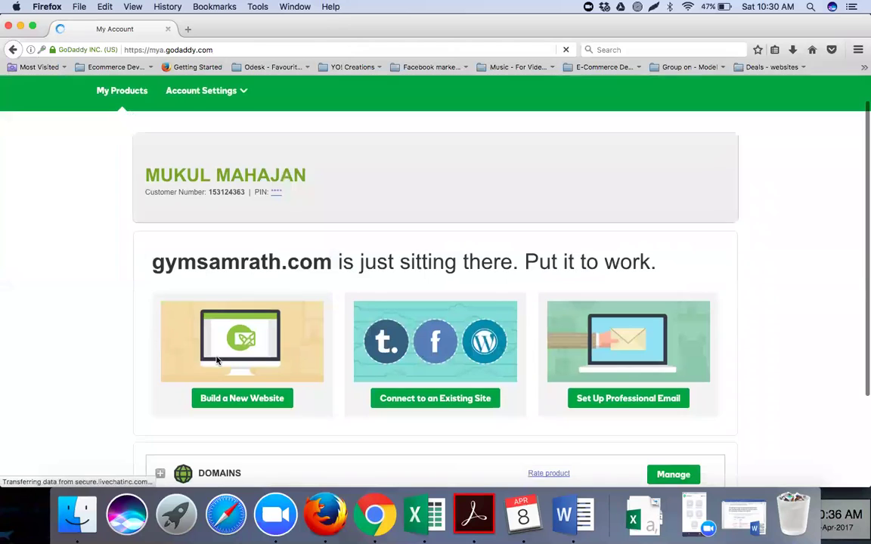
pyautogui.scroll(-5, 217, 361)
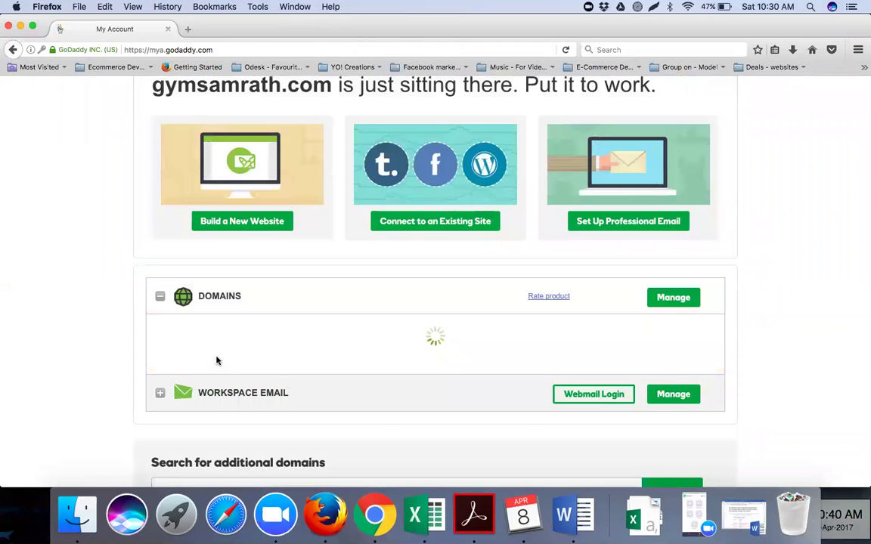
pyautogui.click(587, 402)
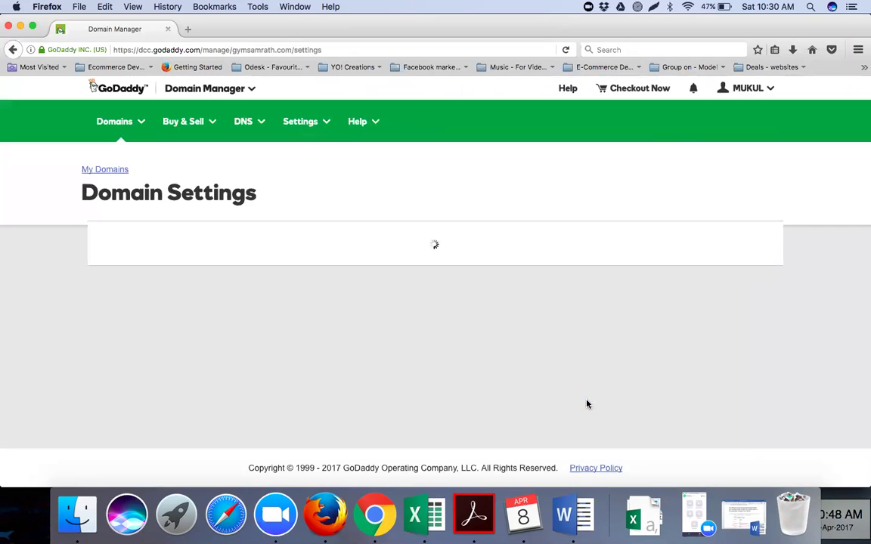
pyautogui.scroll(-1, 488, 329)
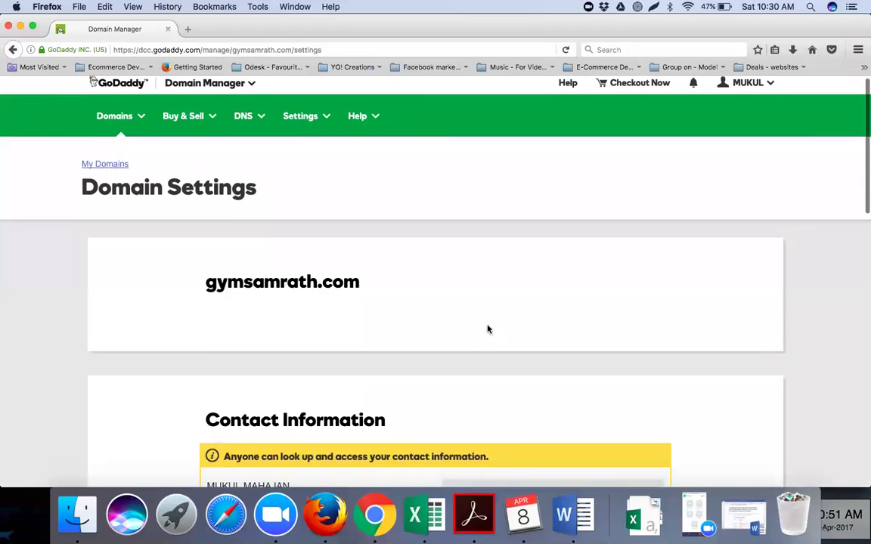
pyautogui.scroll(-4, 487, 329)
pyautogui.scroll(-15, 487, 329)
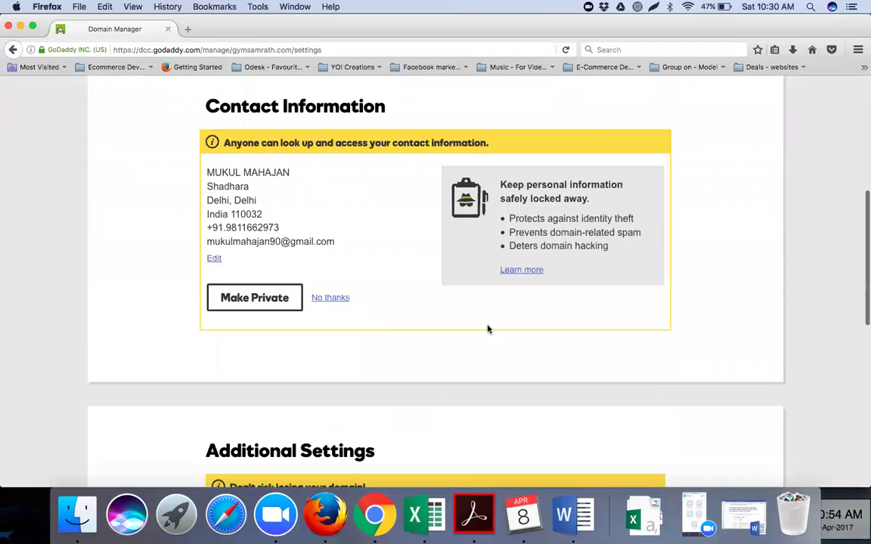
# In gymsamrath.com's DNS management, change nameservers to ns1/ns2.internethostingpackages.com and save.
pyautogui.click(217, 297)
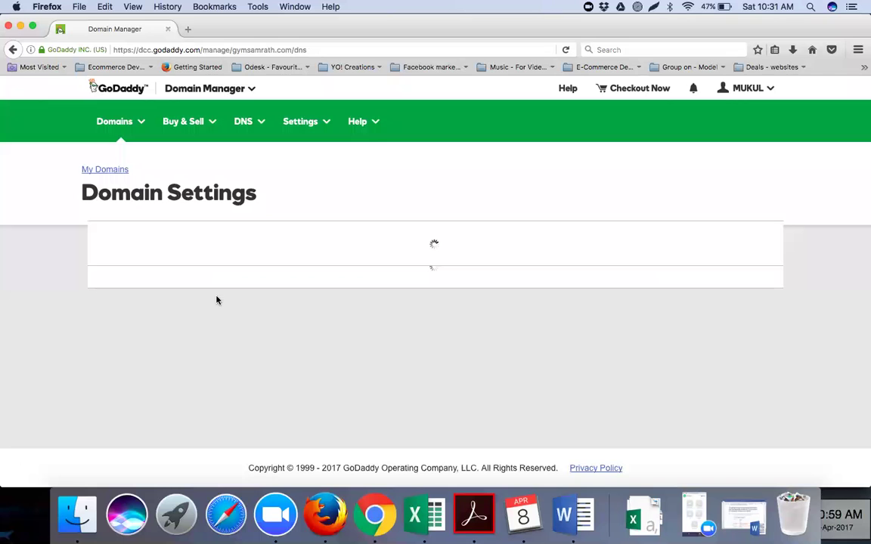
pyautogui.scroll(-5, 320, 323)
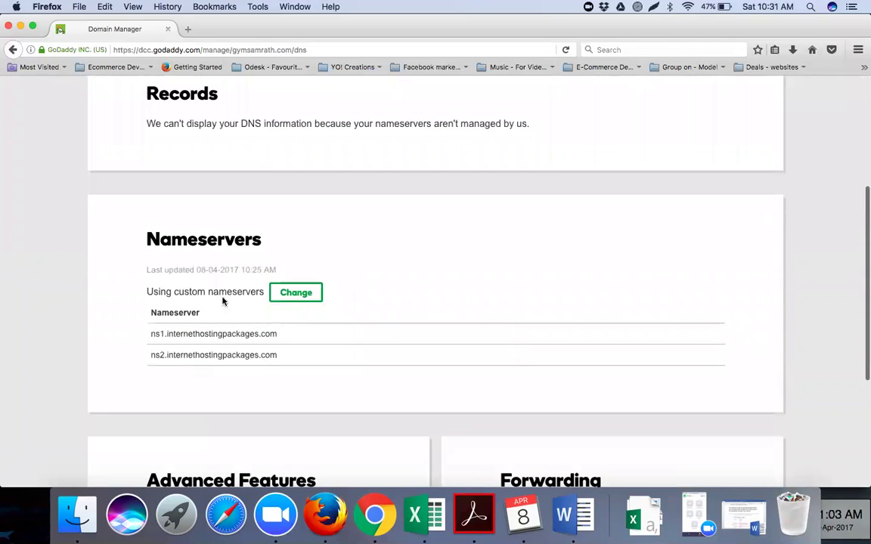
pyautogui.click(297, 293)
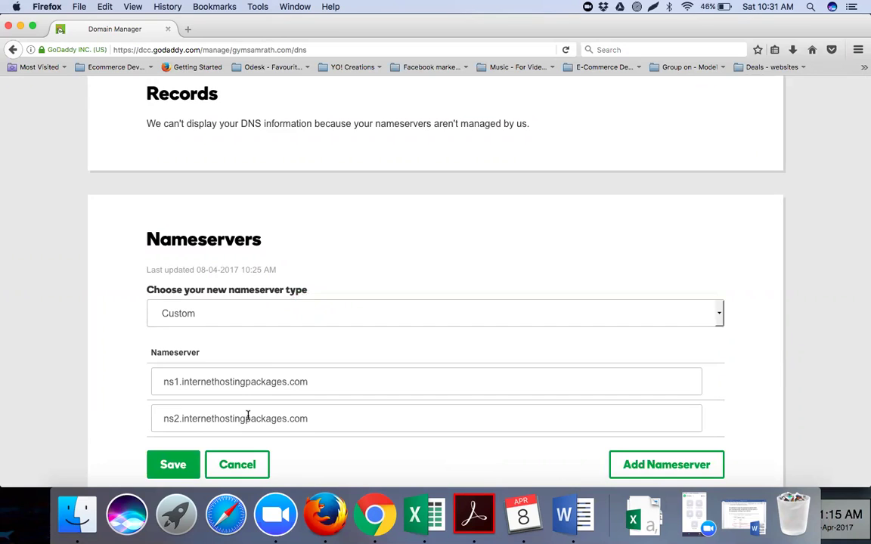
pyautogui.click(165, 465)
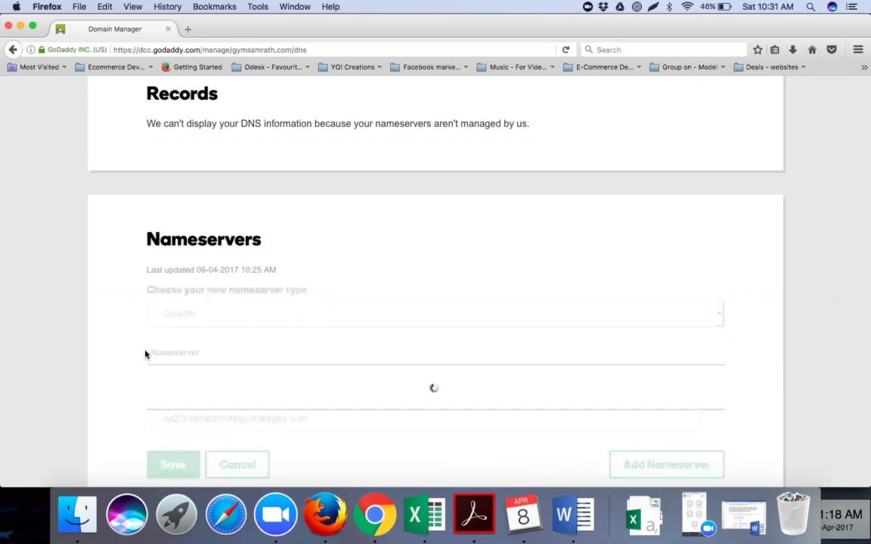
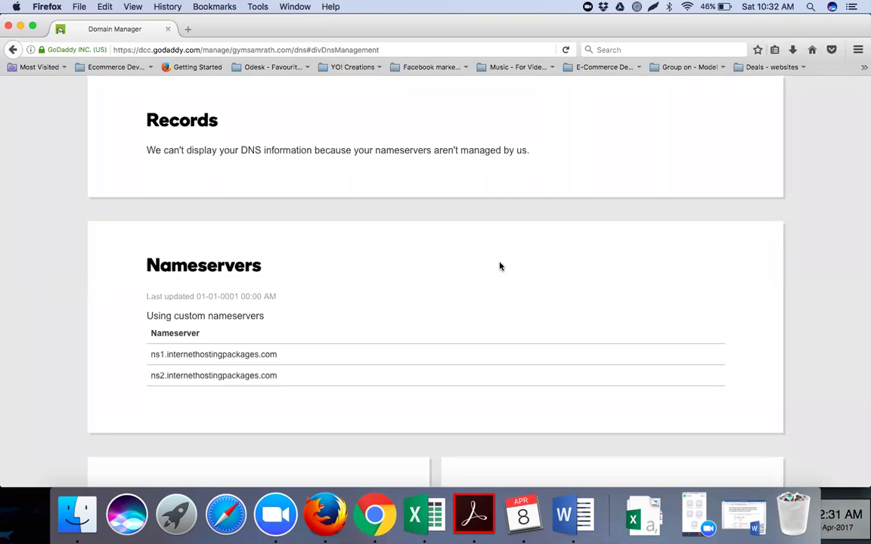
# Bring Excel forward, glance at Open Recent without opening anything, and add a blank Sheet2 to BATCH_timings.
pyautogui.scroll(5, 500, 266)
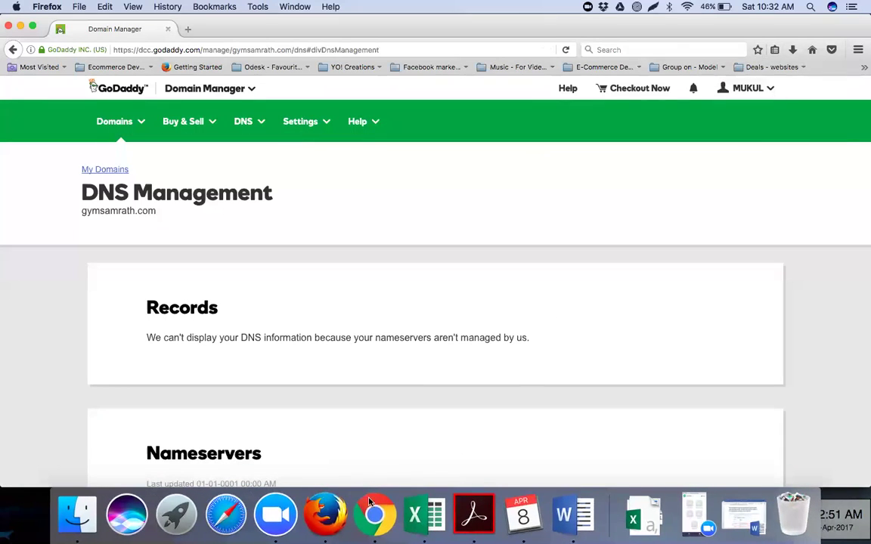
pyautogui.click(429, 512)
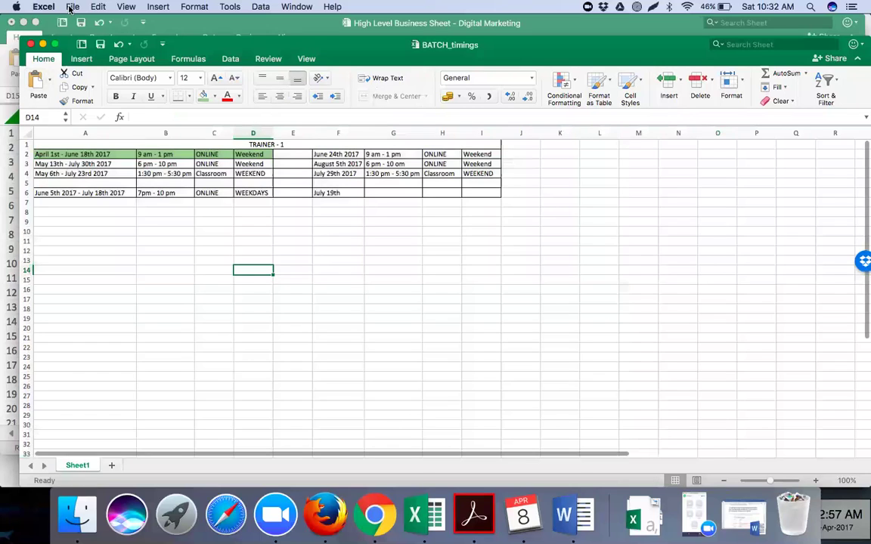
pyautogui.click(69, 9)
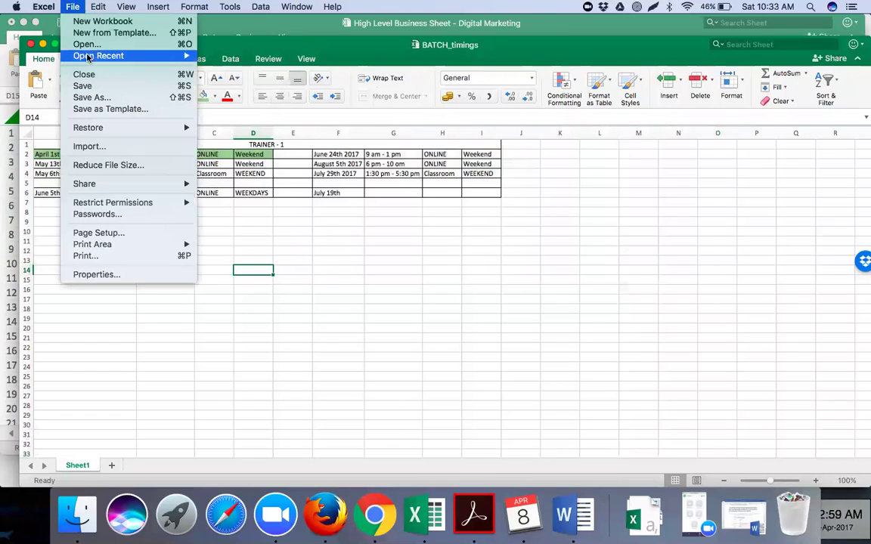
pyautogui.moveTo(98, 55)
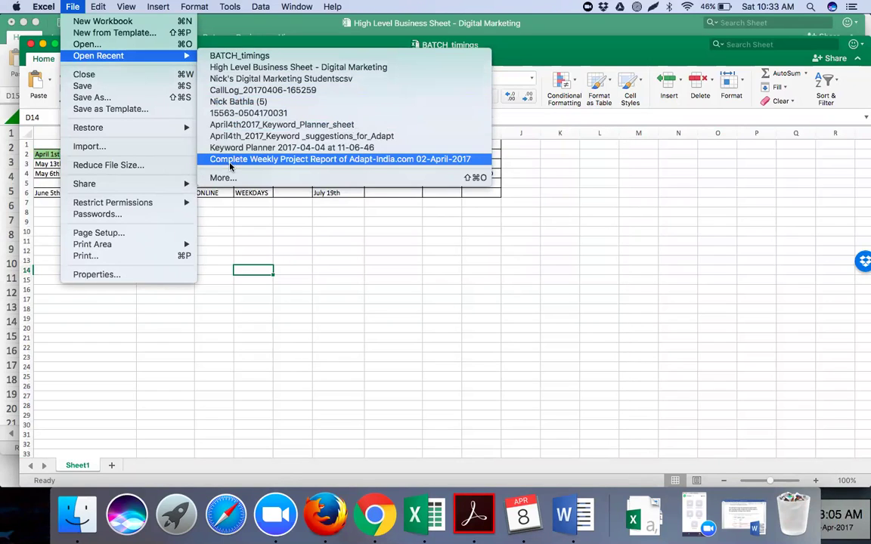
pyautogui.click(213, 209)
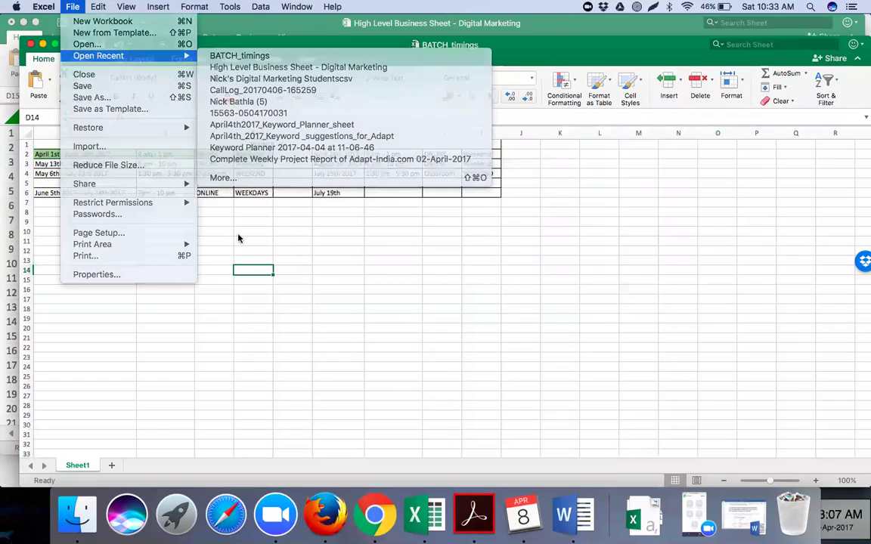
pyautogui.click(112, 465)
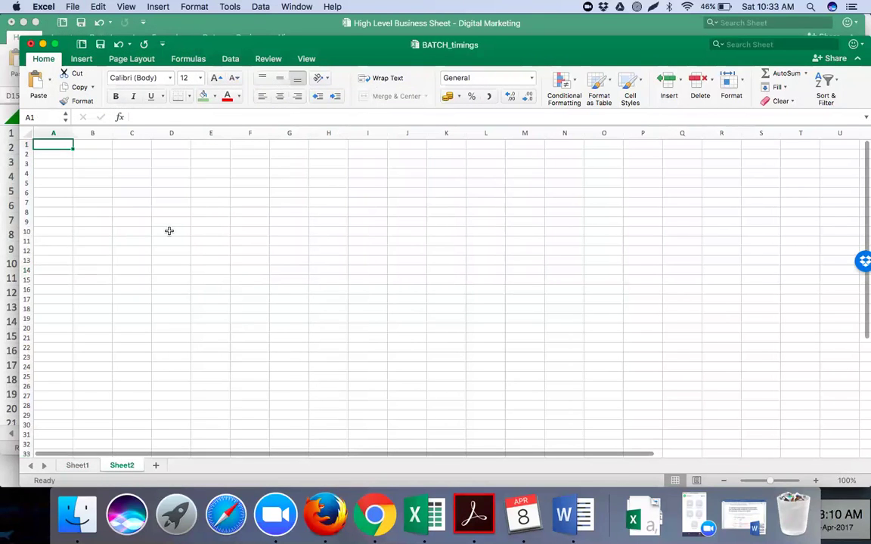
# Search Spotlight for 'partic' and open the Participant details KW spreadsheet from the results.
pyautogui.click(811, 7)
pyautogui.write('part')
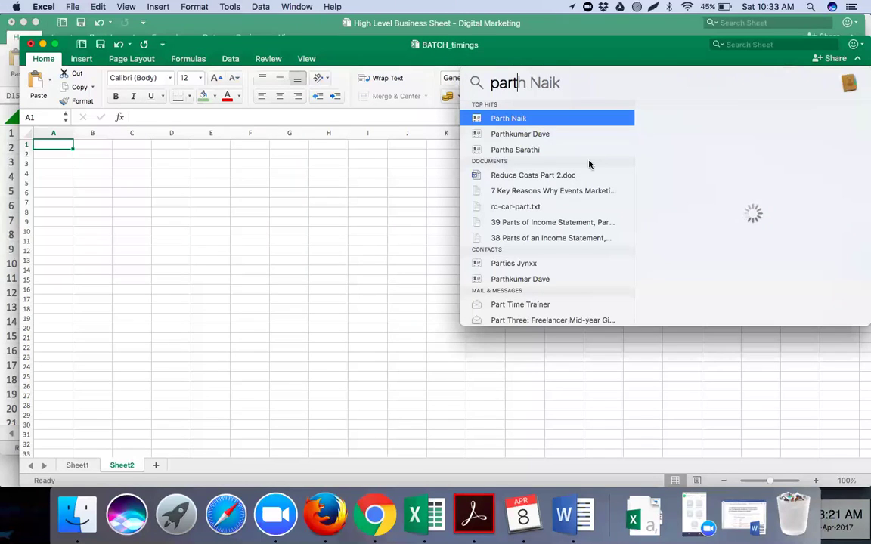
pyautogui.write('ic')
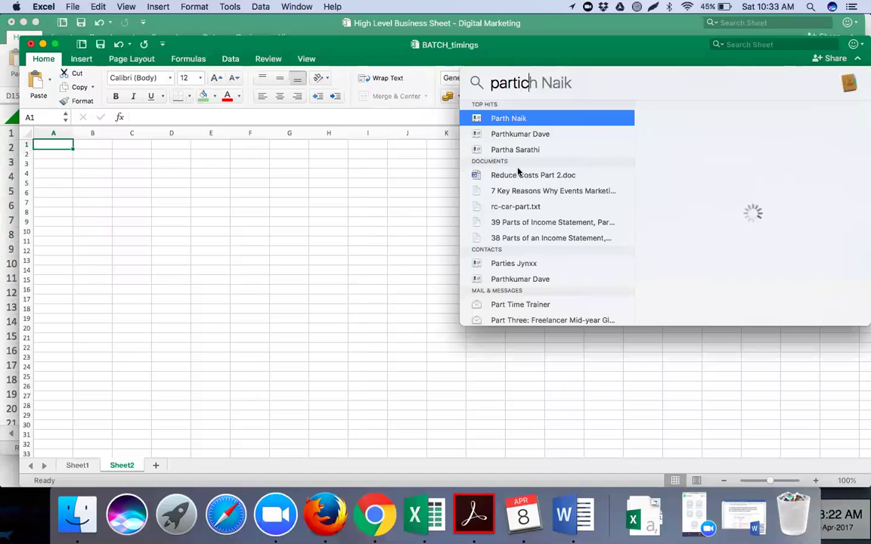
pyautogui.press('Escape')
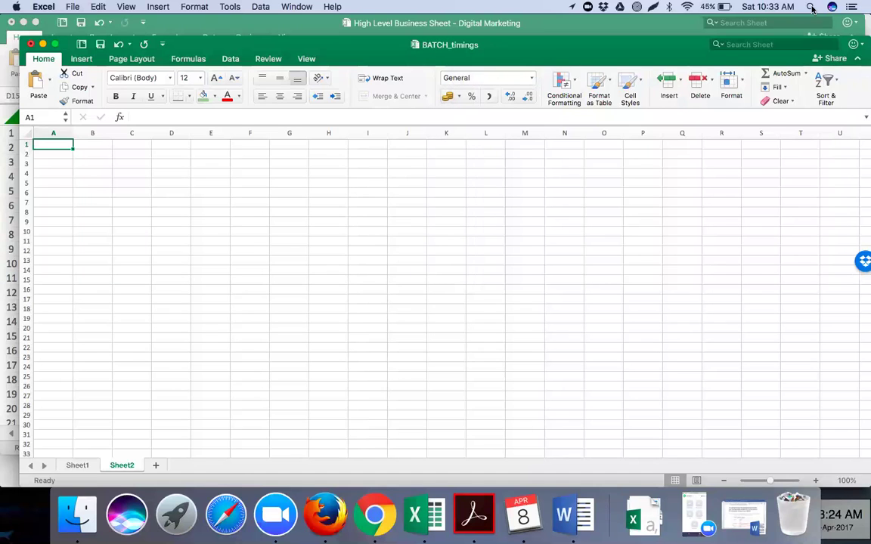
pyautogui.click(811, 7)
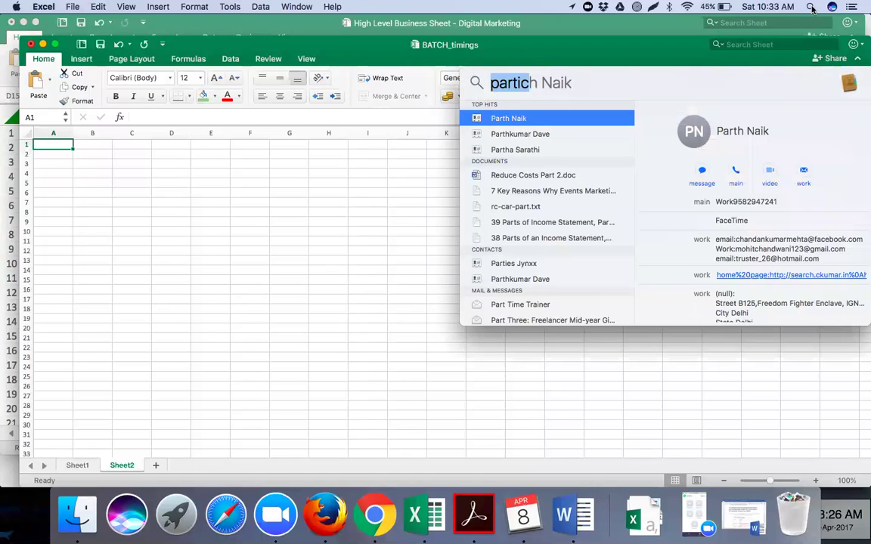
pyautogui.write('ipan')
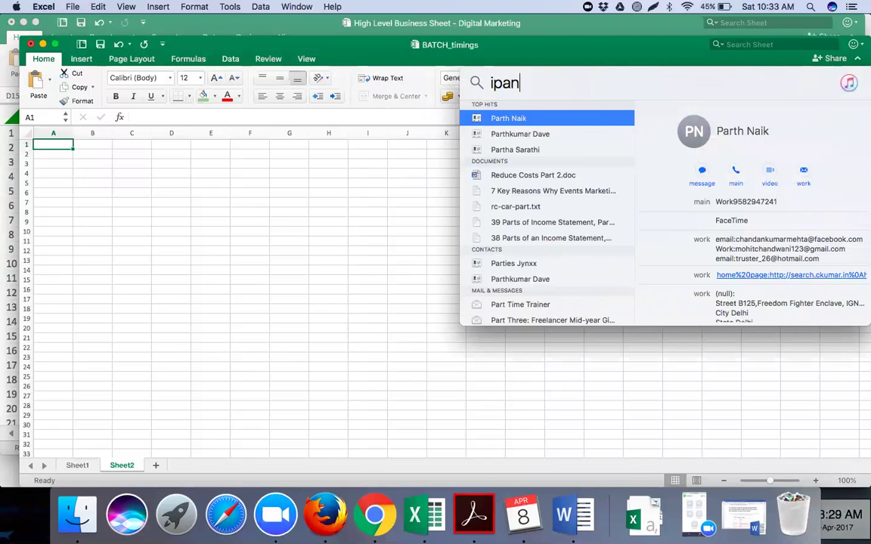
pyautogui.write('t')
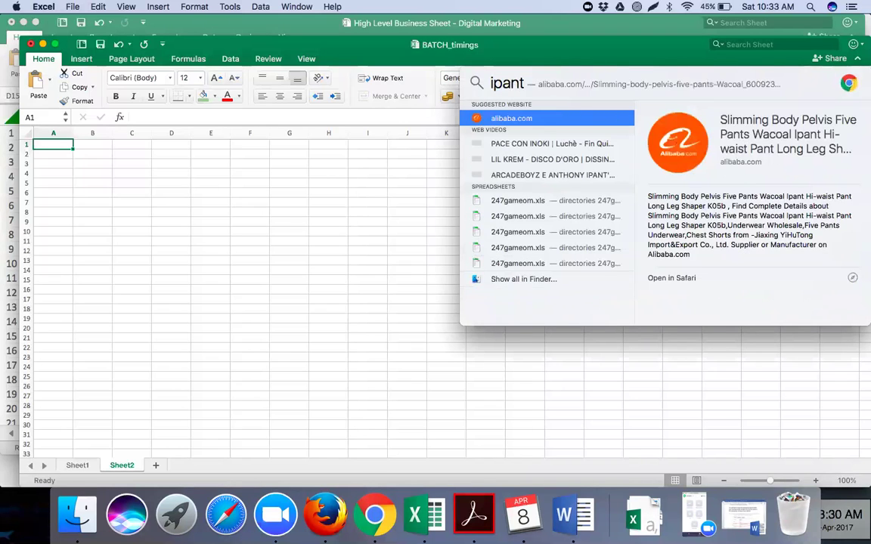
pyautogui.press('Escape')
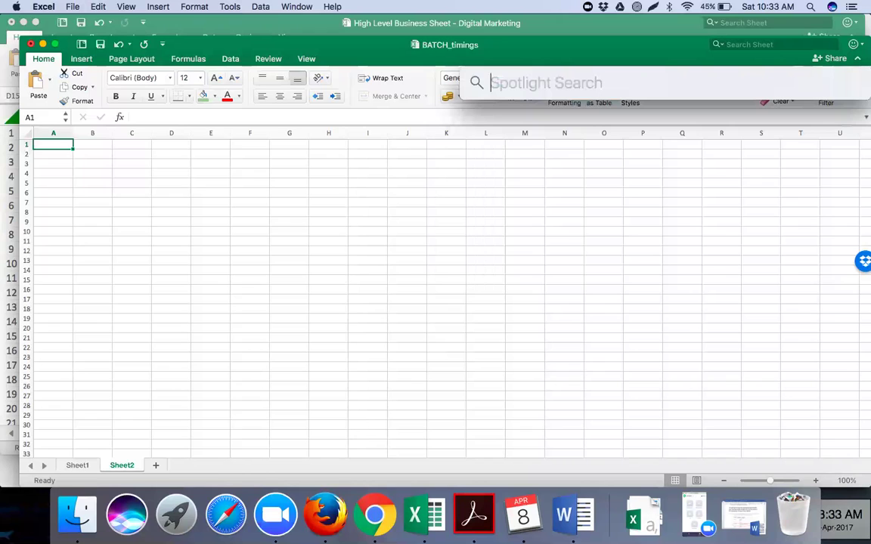
pyautogui.write('part')
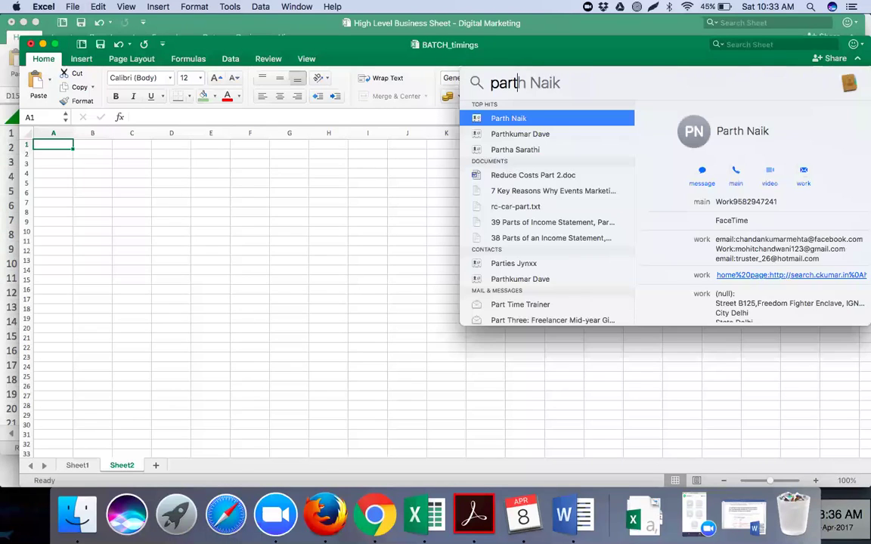
pyautogui.write('ic')
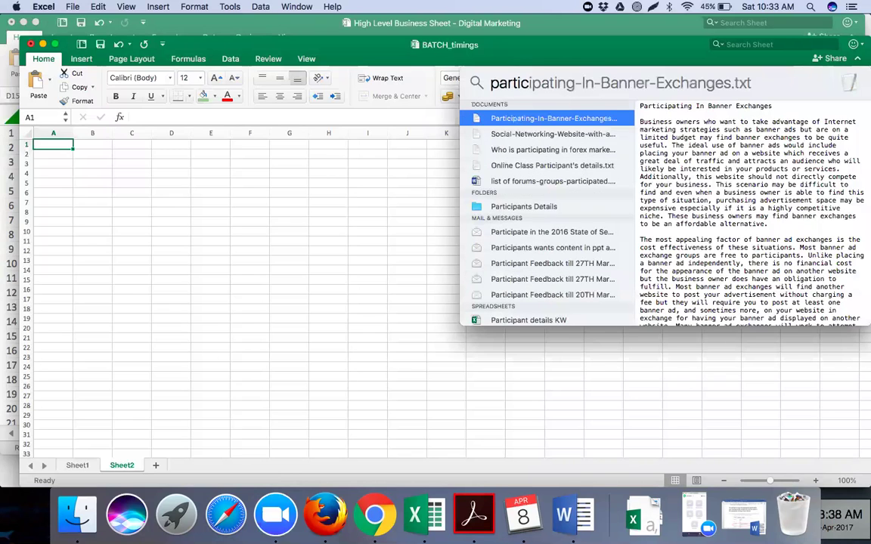
pyautogui.press('BackSpace')
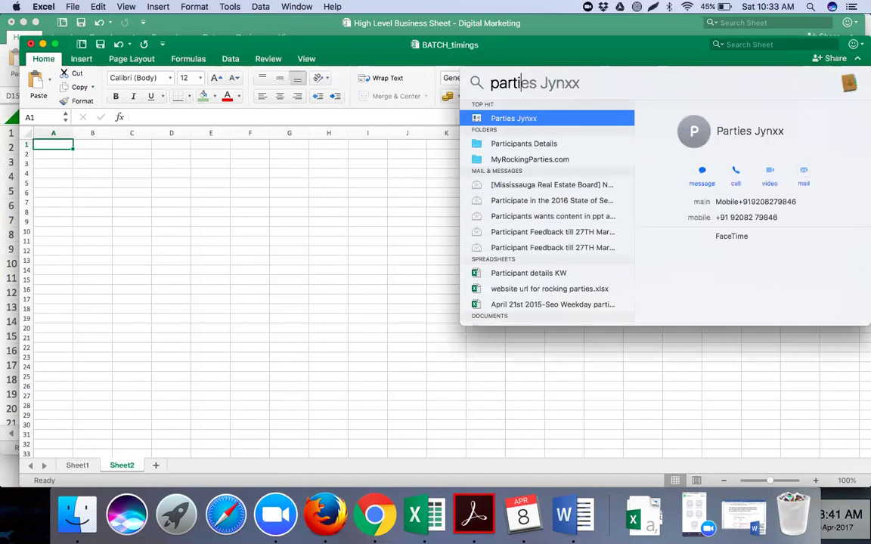
pyautogui.press('Down')
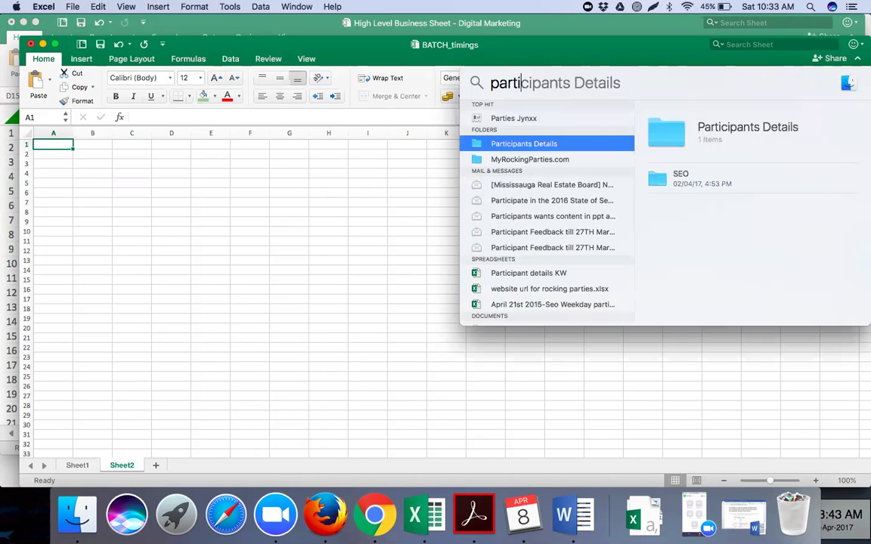
pyautogui.press('Down')
pyautogui.press('Down')
pyautogui.press('Down')
pyautogui.press('Down')
pyautogui.press('Down')
pyautogui.press('Down')
pyautogui.press('Down')
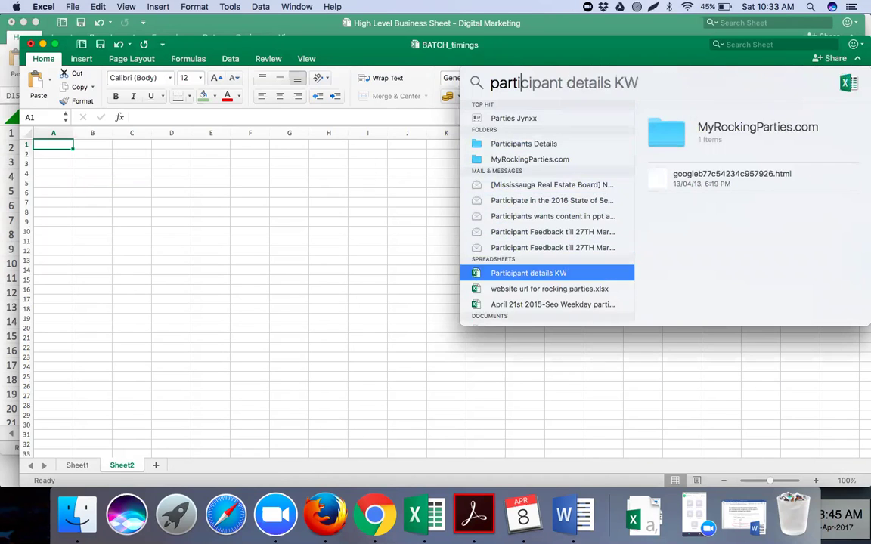
pyautogui.press('Return')
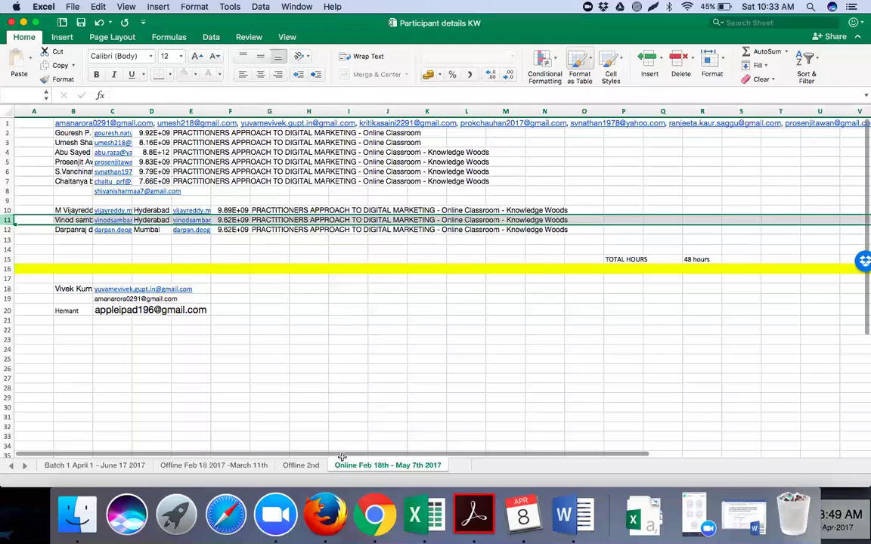
# On the Batch 1 April 1 - June 17 2017 sheet, enter fashionforfab.com in I5 and widen column I.
pyautogui.hotkey('ctrl', 'pageup')
pyautogui.hotkey('ctrl', 'pageup')
pyautogui.hotkey('ctrl', 'pageup')
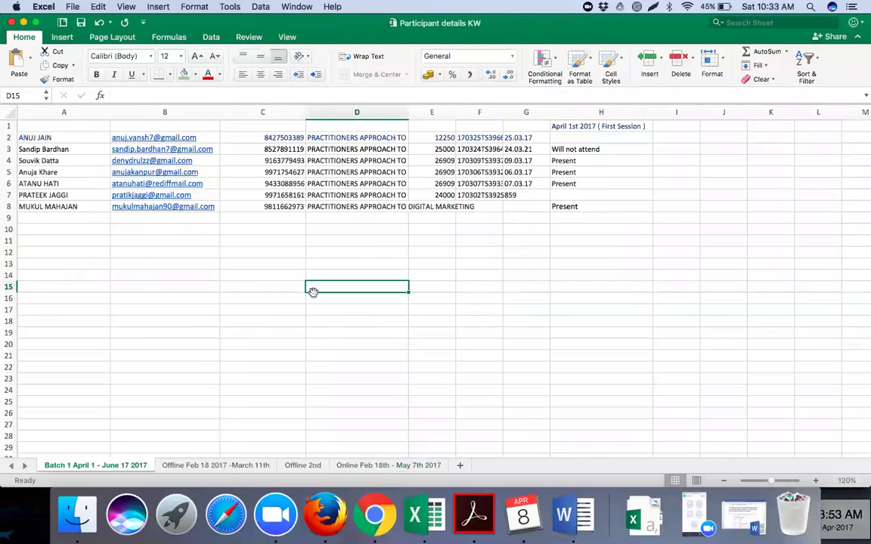
pyautogui.click(666, 137)
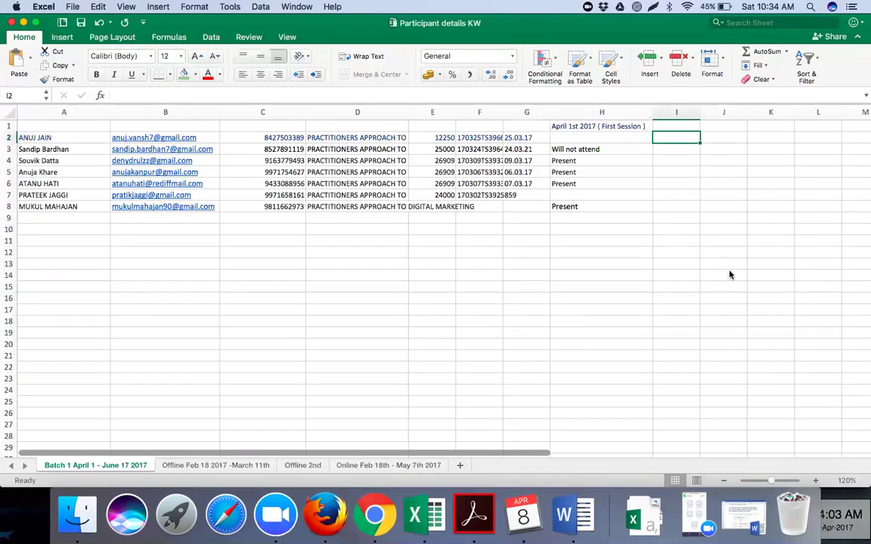
pyautogui.click(667, 162)
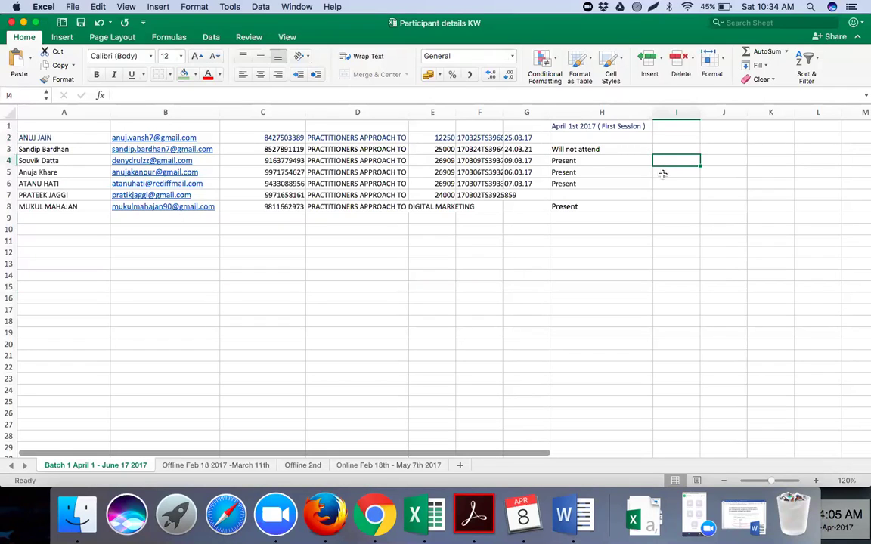
pyautogui.click(662, 174)
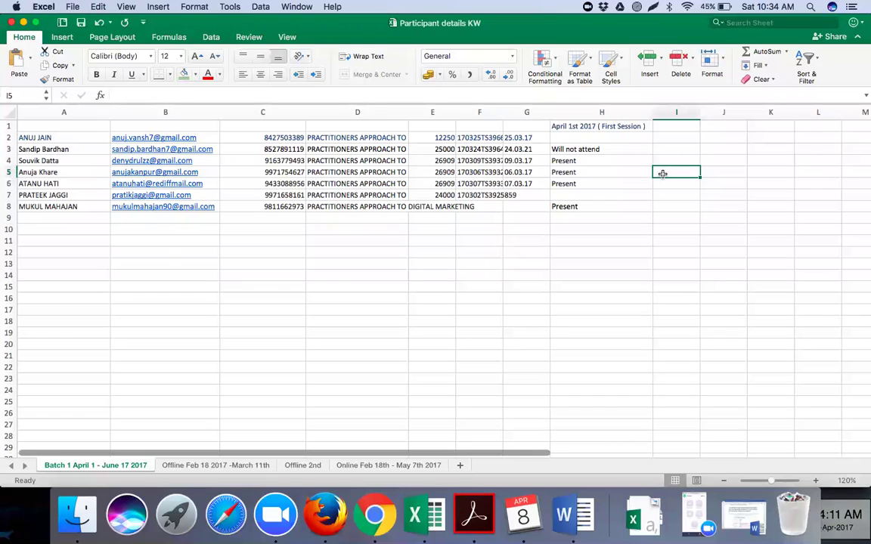
pyautogui.write('fashionforfab.com')
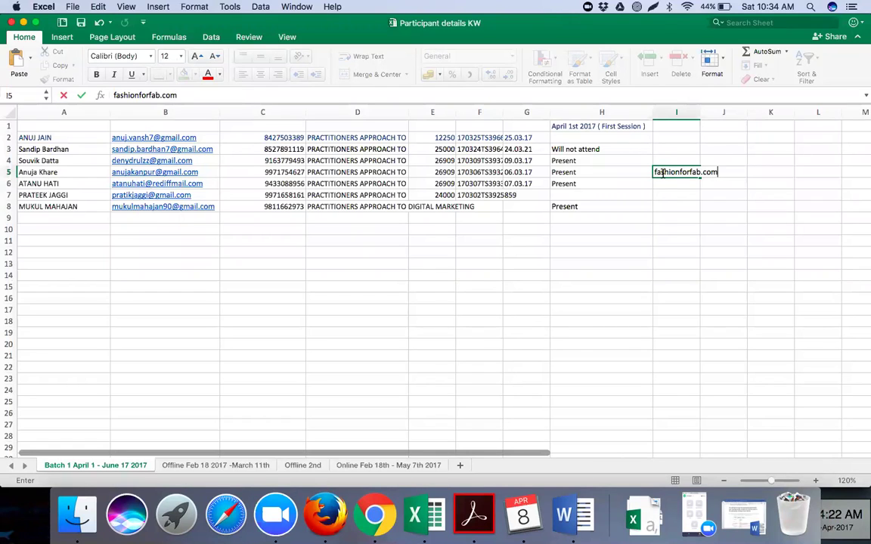
pyautogui.press('Return')
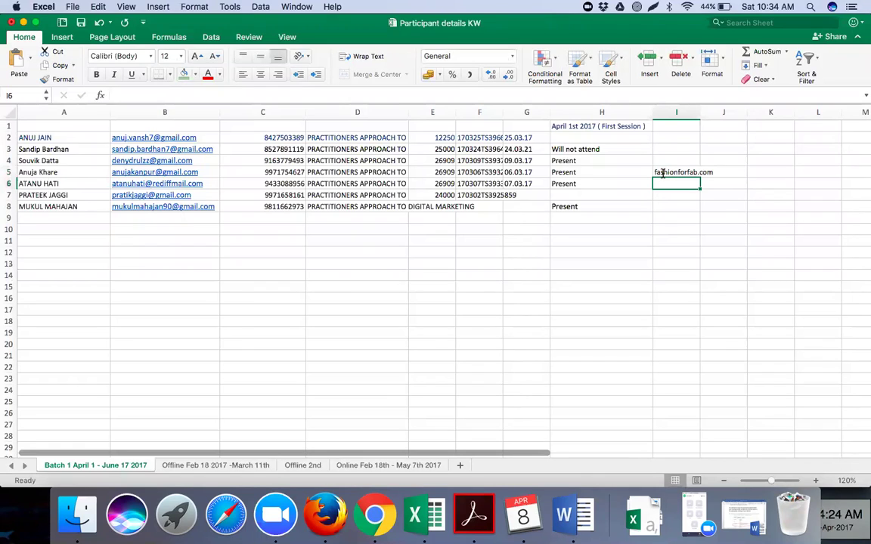
pyautogui.press('Down')
pyautogui.press('Down')
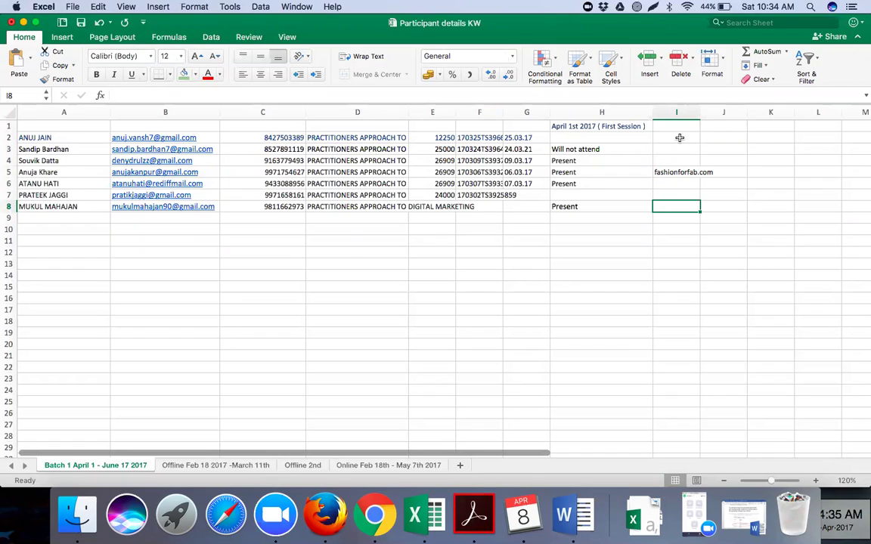
pyautogui.moveTo(700, 111); pyautogui.dragTo(731, 111)
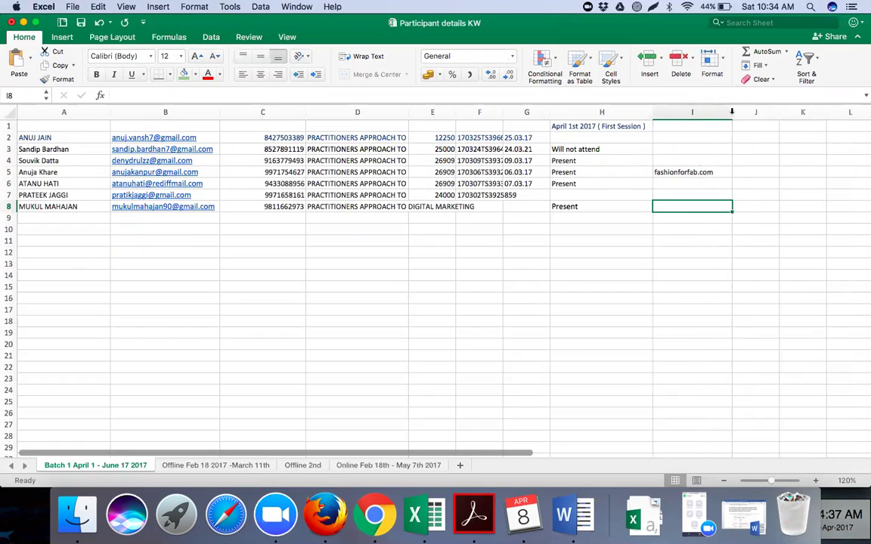
pyautogui.click(677, 127)
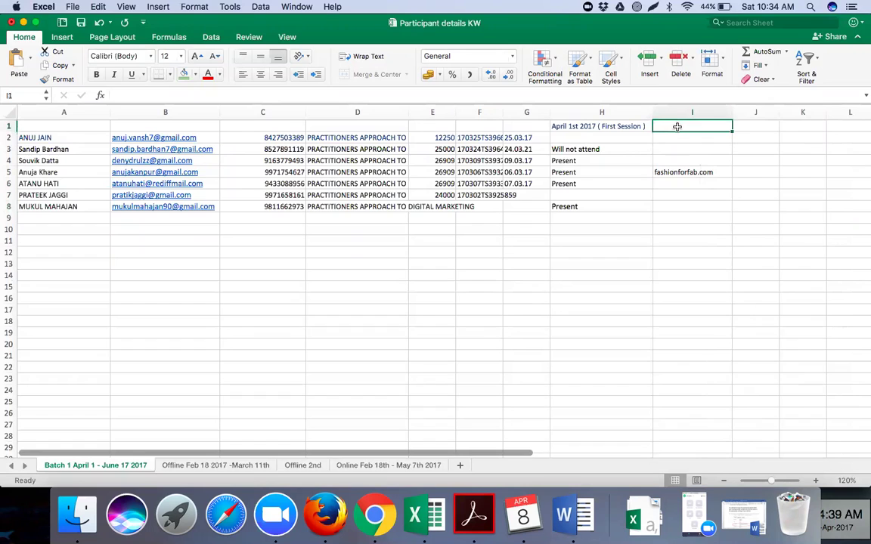
pyautogui.write('DOMAIN')
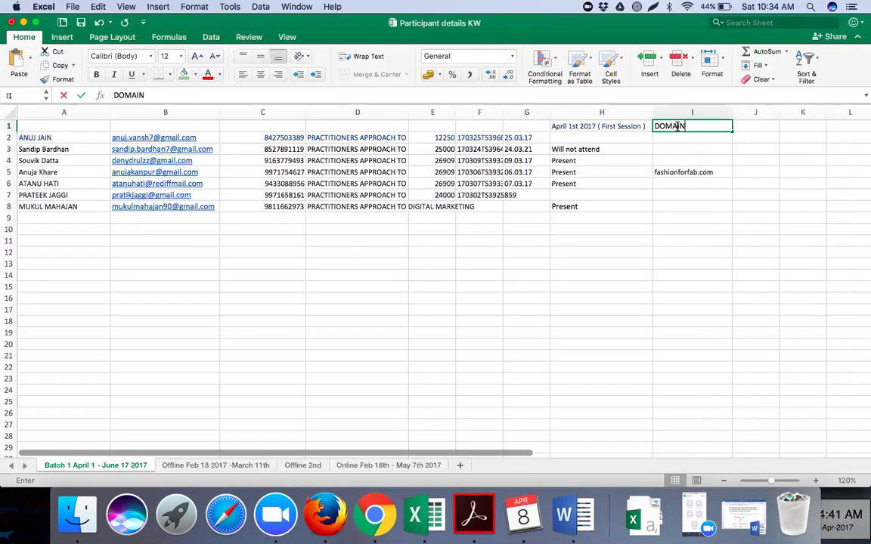
pyautogui.click(535, 275)
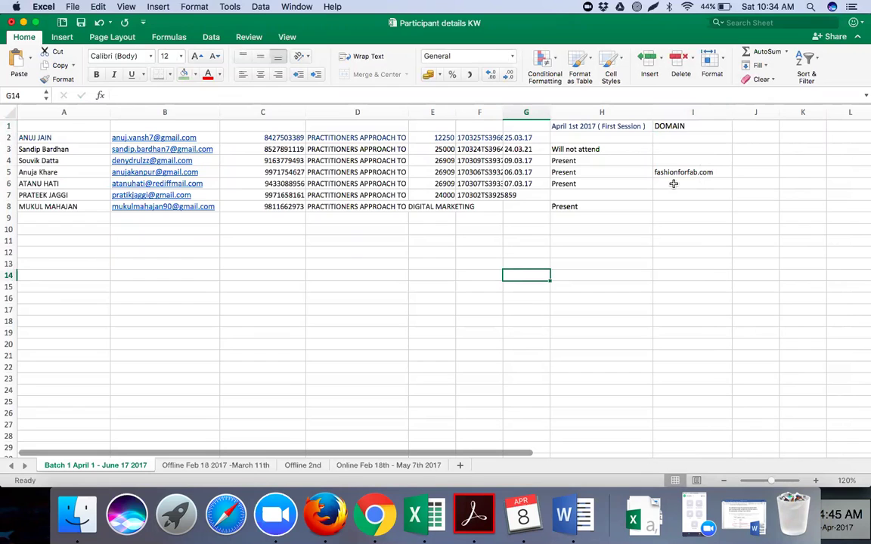
pyautogui.click(673, 183)
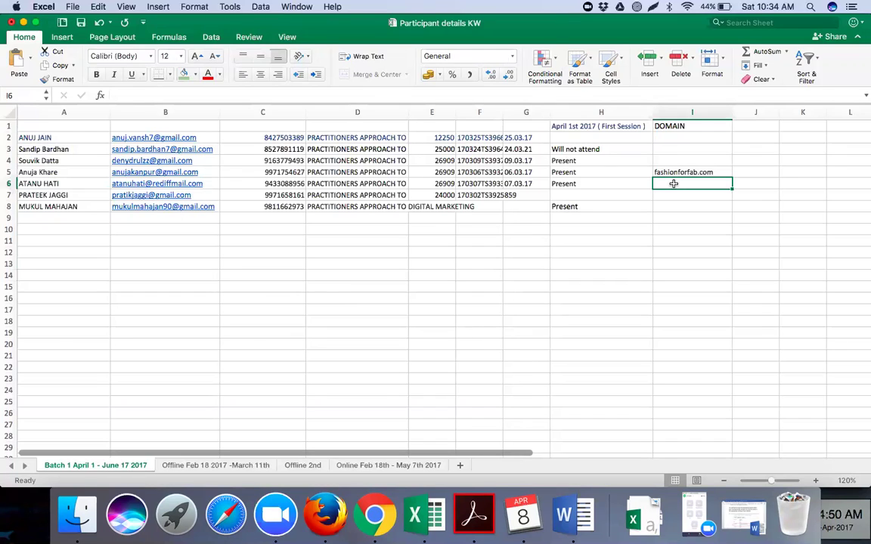
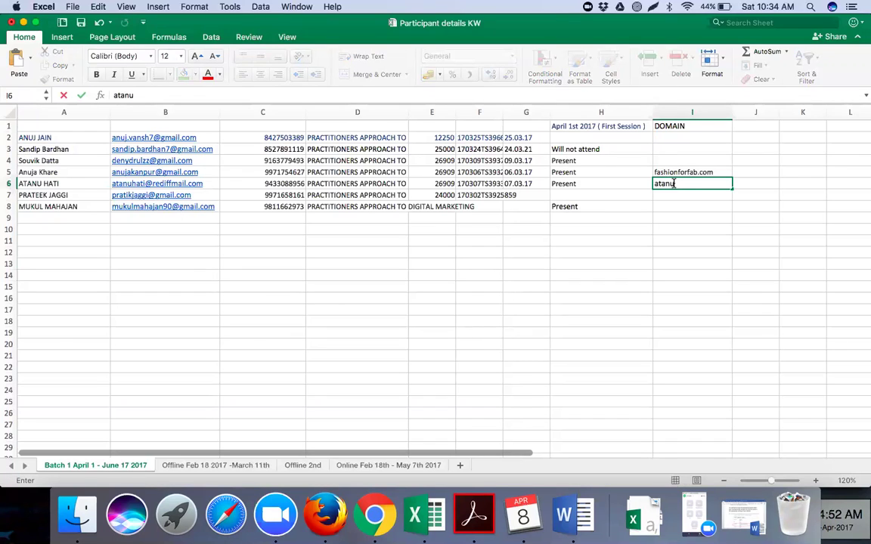
pyautogui.press('Return')
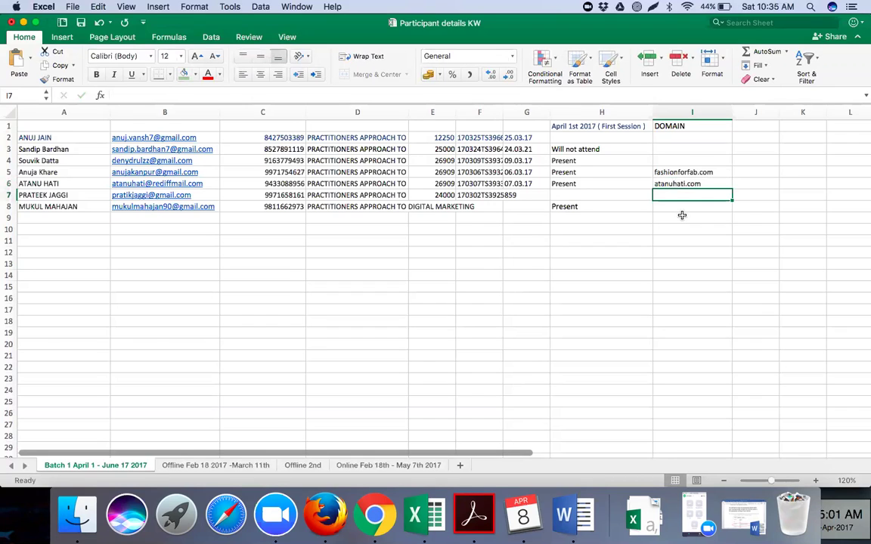
pyautogui.click(674, 207)
pyautogui.write('gy')
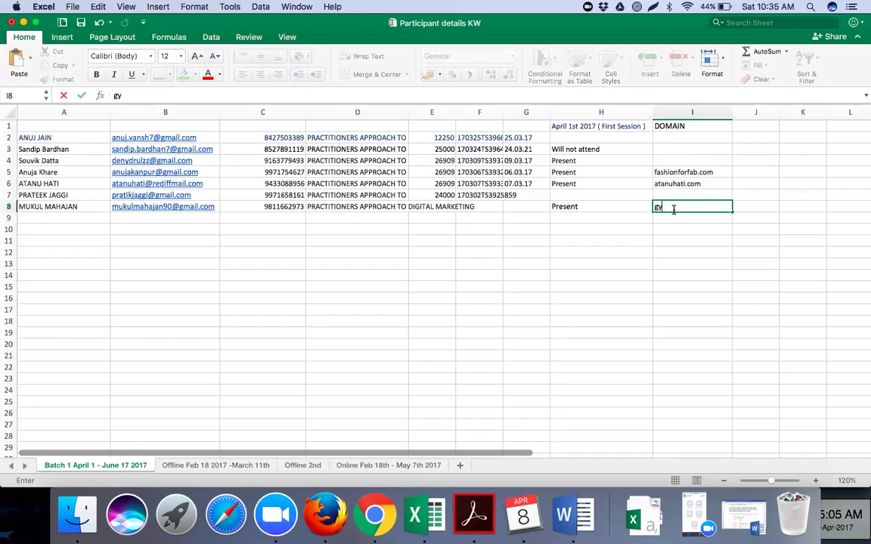
pyautogui.write('msamrath.com')
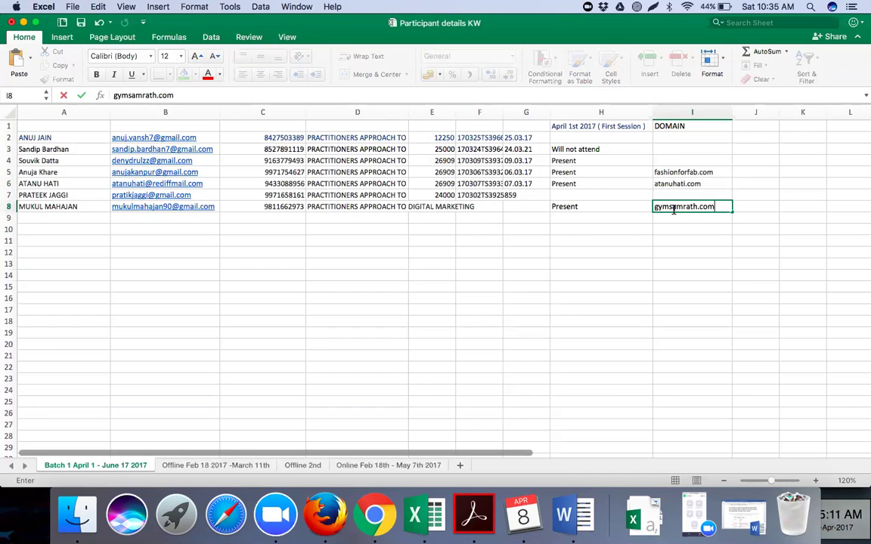
pyautogui.click(554, 274)
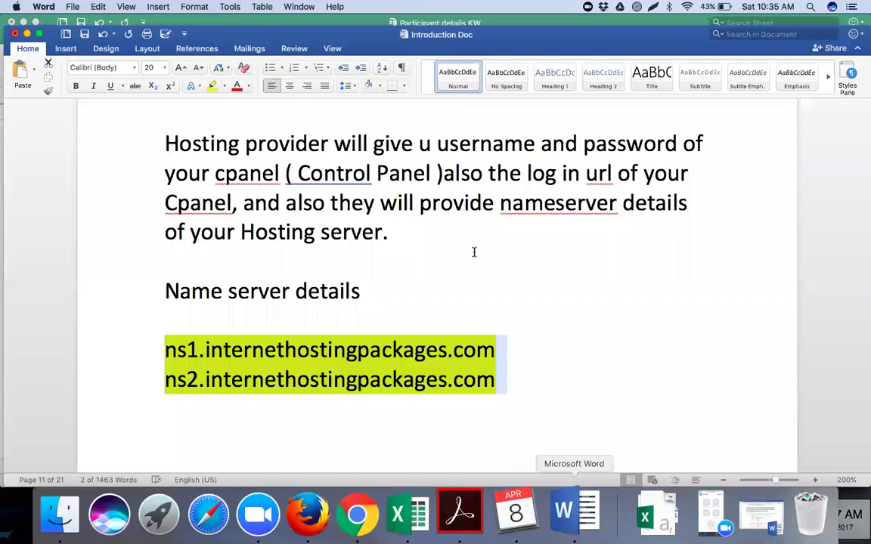
# Scroll the Introduction Doc past the nameserver steps to step 4, cPanel Software---Quickinstall.
pyautogui.click(474, 252)
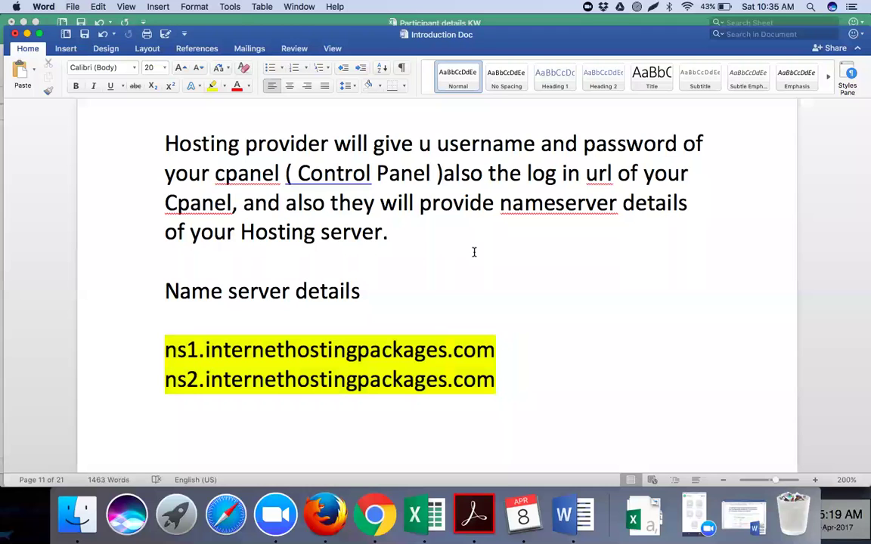
pyautogui.scroll(5, 454, 219)
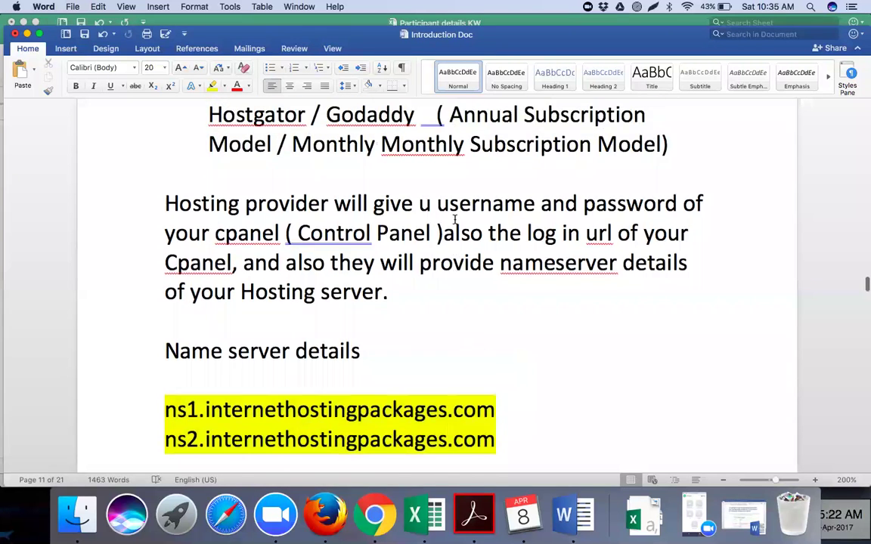
pyautogui.scroll(-1, 454, 219)
pyautogui.scroll(15, 455, 222)
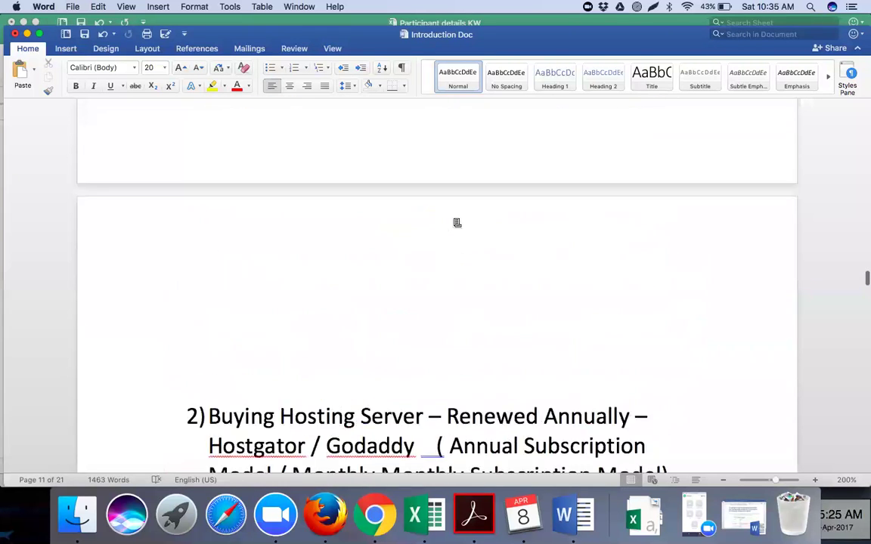
pyautogui.scroll(-12, 453, 220)
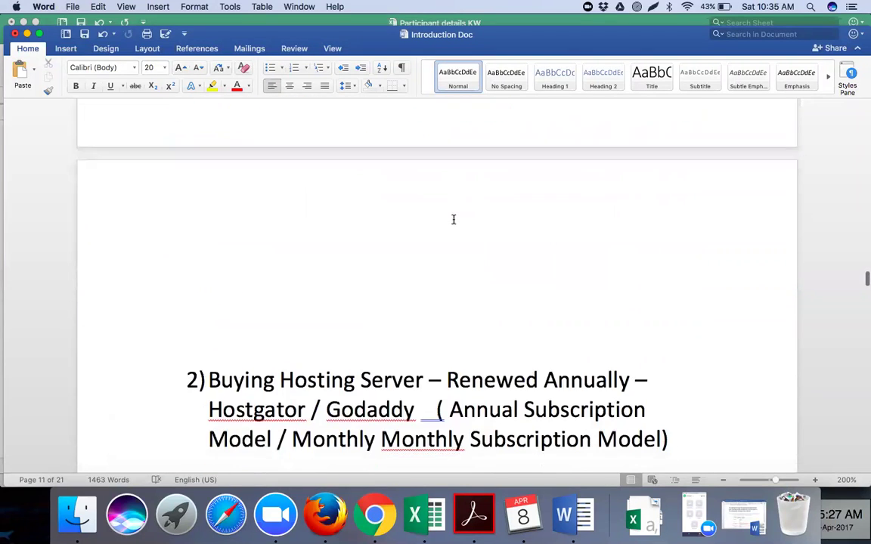
pyautogui.scroll(-5, 453, 219)
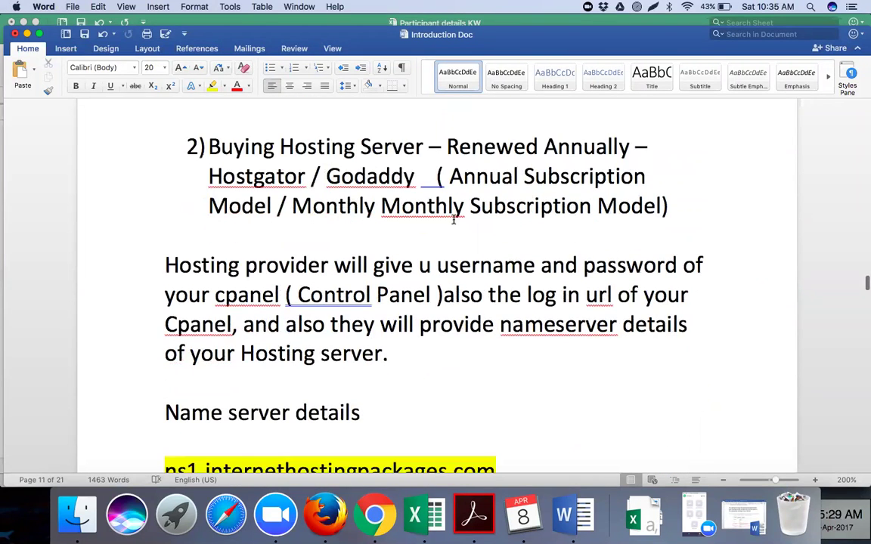
pyautogui.scroll(-5, 454, 220)
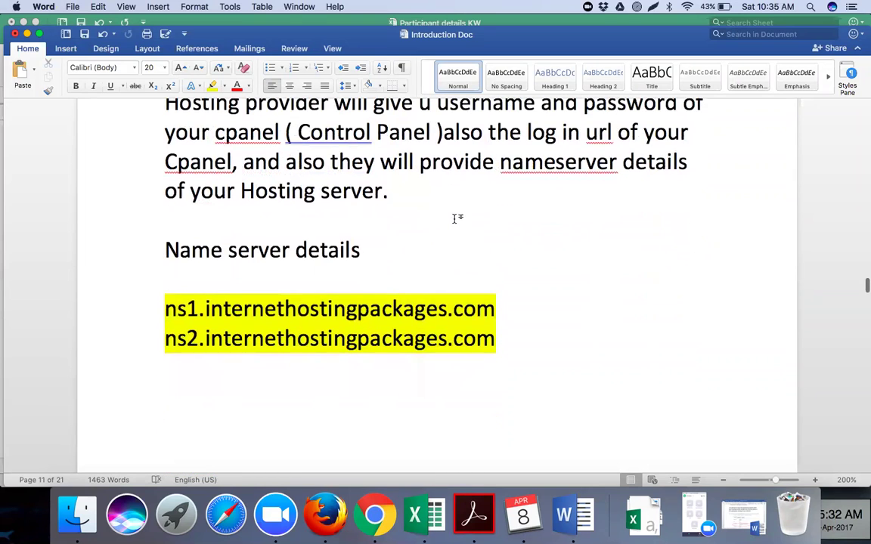
pyautogui.scroll(-3, 453, 219)
pyautogui.scroll(-10, 289, 197)
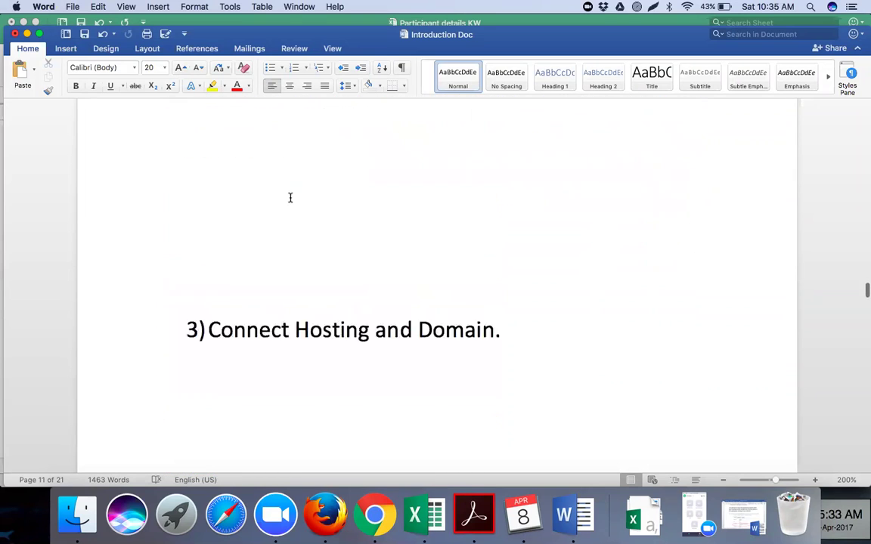
pyautogui.scroll(-8, 289, 197)
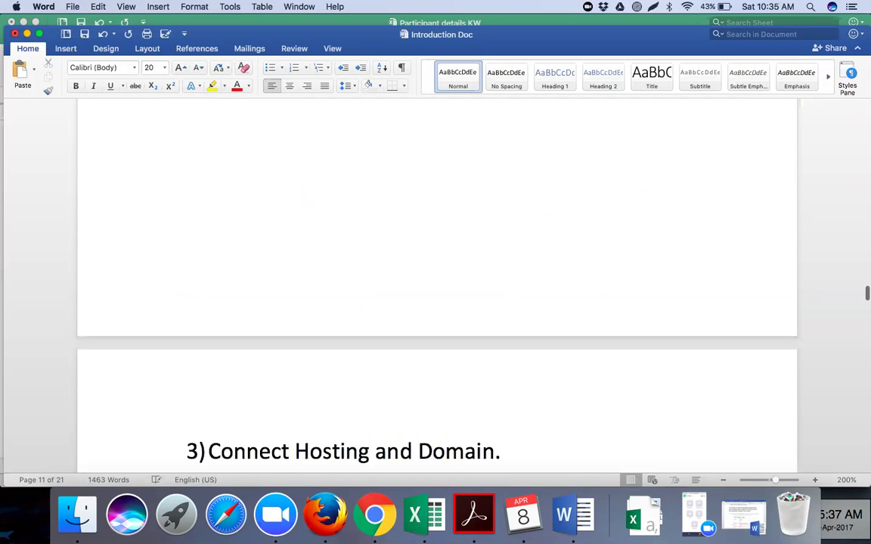
pyautogui.scroll(-7, 315, 230)
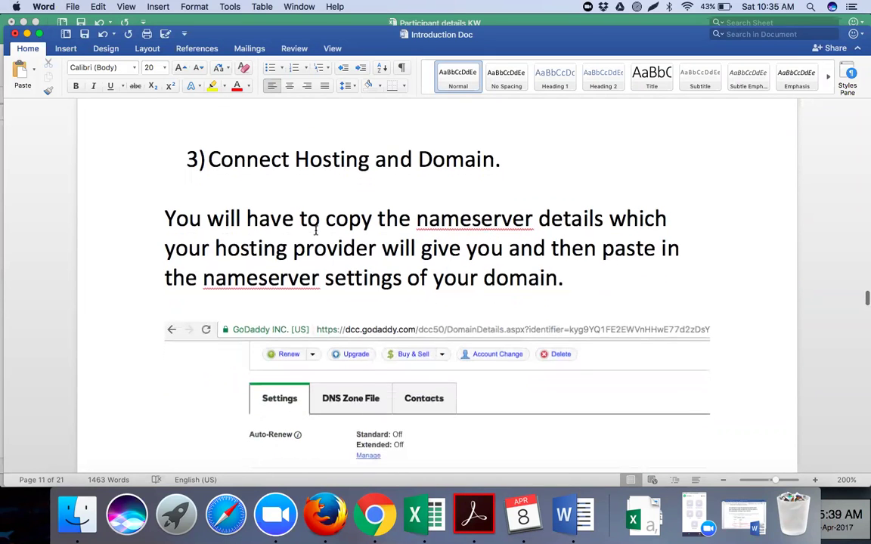
pyautogui.scroll(-3, 315, 231)
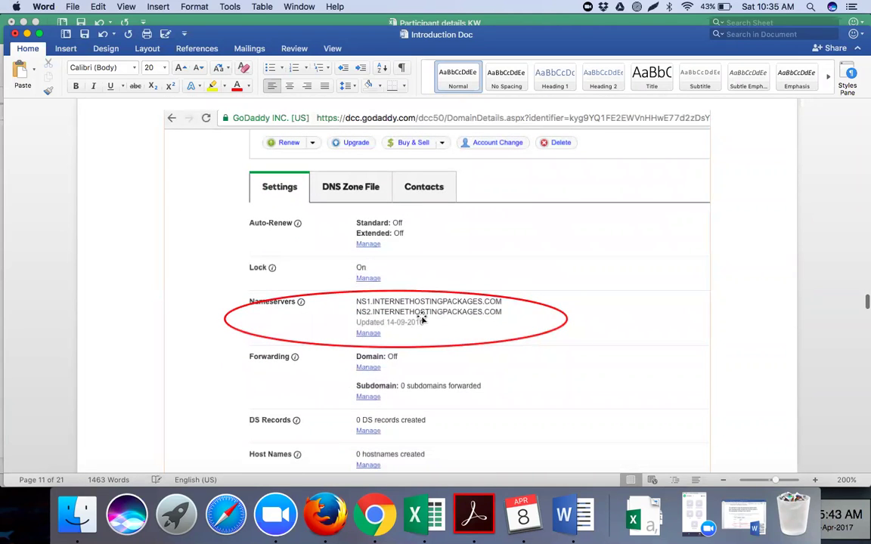
pyautogui.scroll(-6, 421, 317)
pyautogui.scroll(-12, 421, 317)
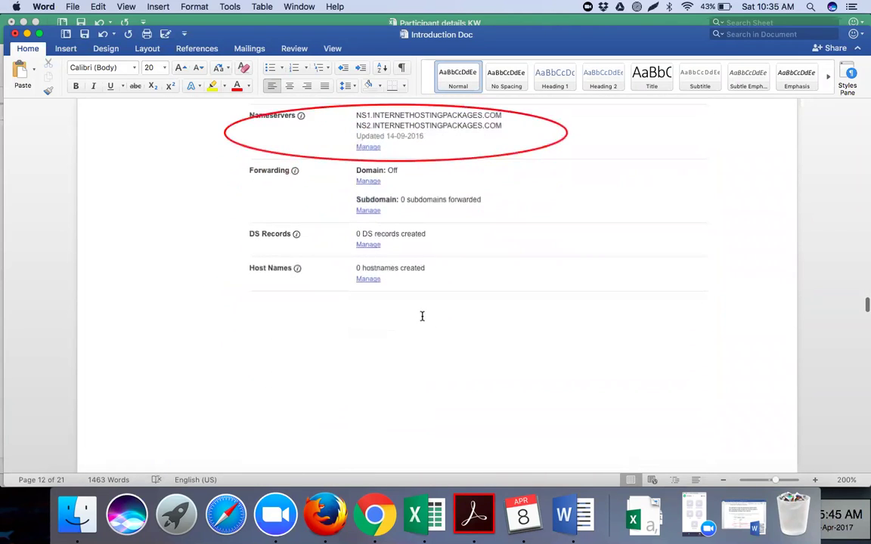
pyautogui.scroll(-15, 421, 315)
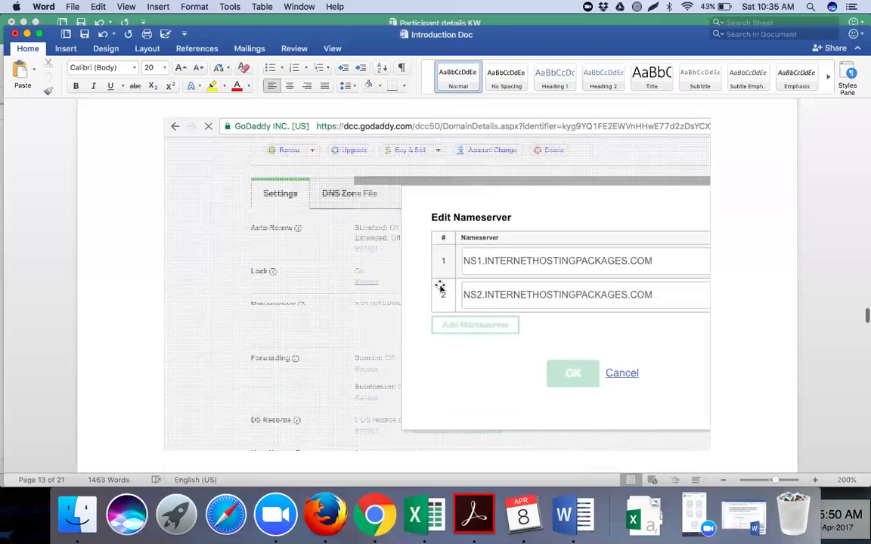
pyautogui.scroll(-3, 439, 287)
pyautogui.scroll(-2, 440, 287)
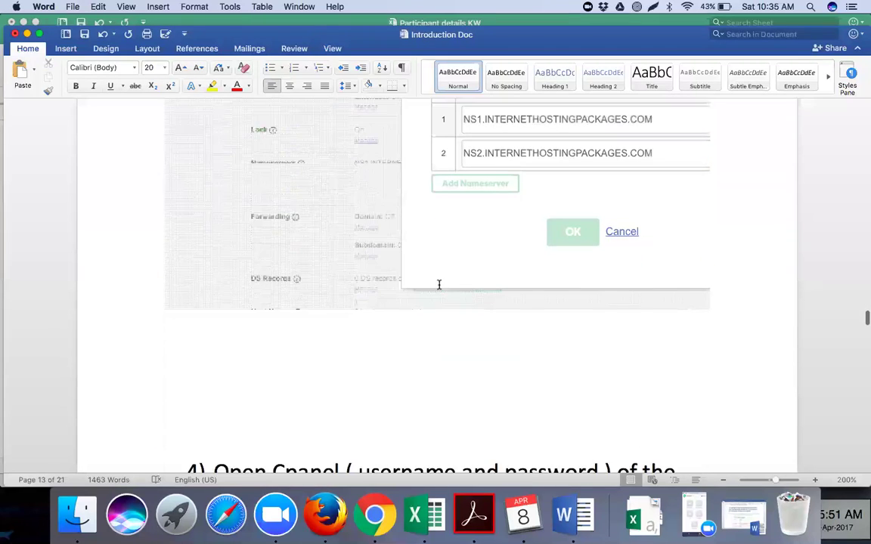
pyautogui.scroll(-5, 439, 284)
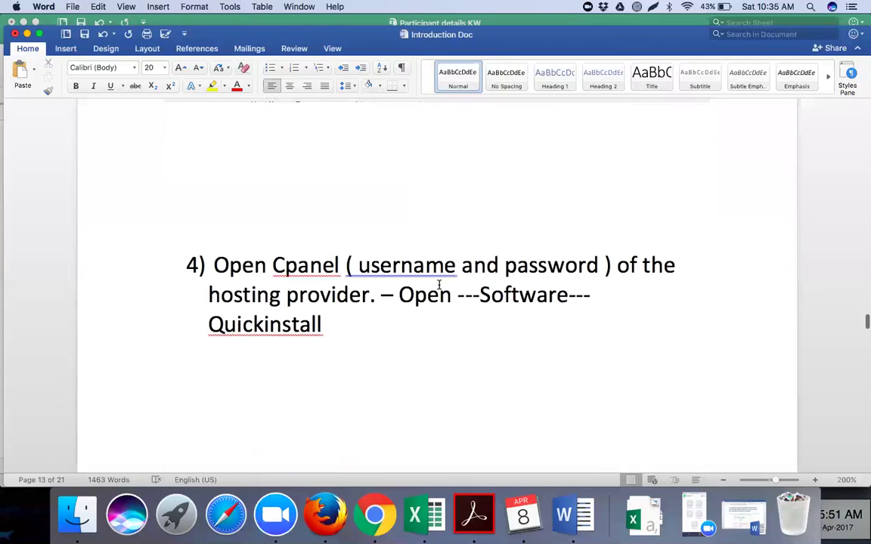
pyautogui.scroll(-2, 438, 284)
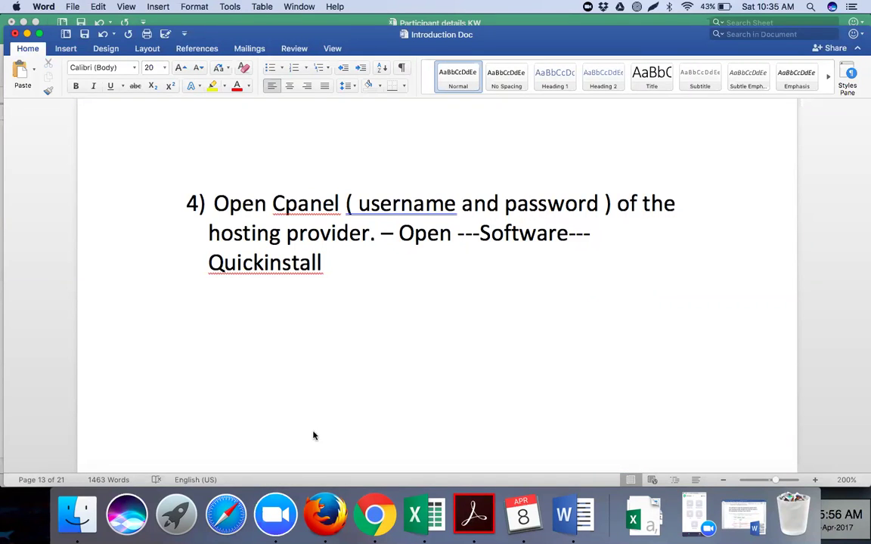
# Copy fashionforfab.com from cell I5 into WHM's Domain field, letting the username auto-fill as fashionforfab.
pyautogui.click(374, 514)
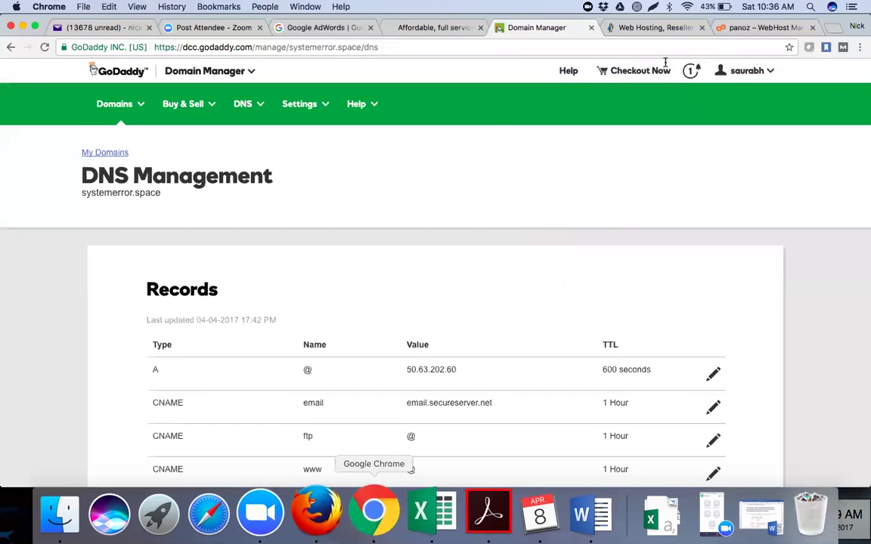
pyautogui.press('super+alt+Right')
pyautogui.press('super+alt+Right')
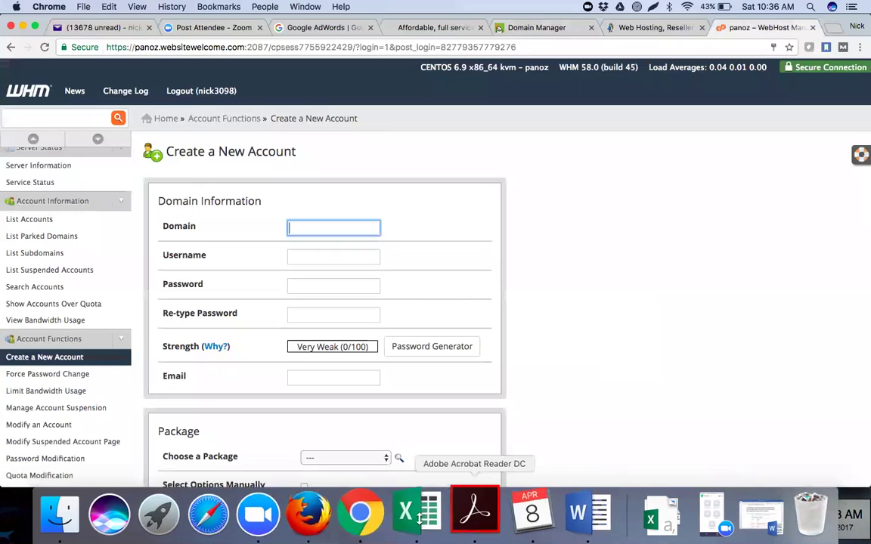
pyautogui.click(415, 514)
pyautogui.click(683, 172)
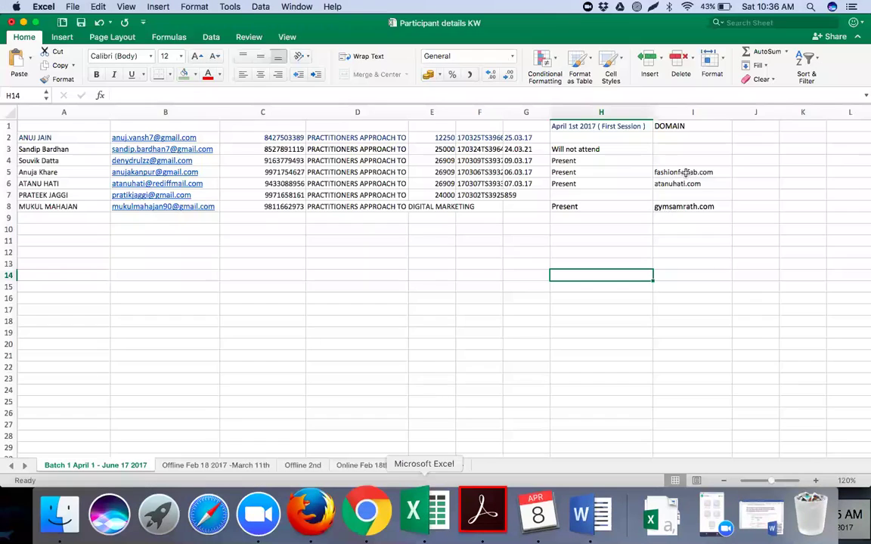
pyautogui.tripleClick(103, 93)
pyautogui.press('super+c')
pyautogui.click(366, 516)
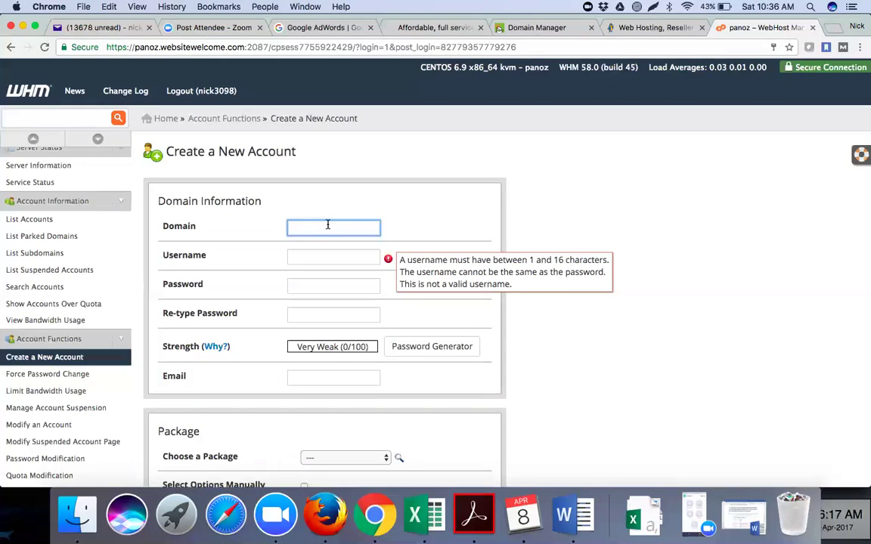
pyautogui.press('super+v')
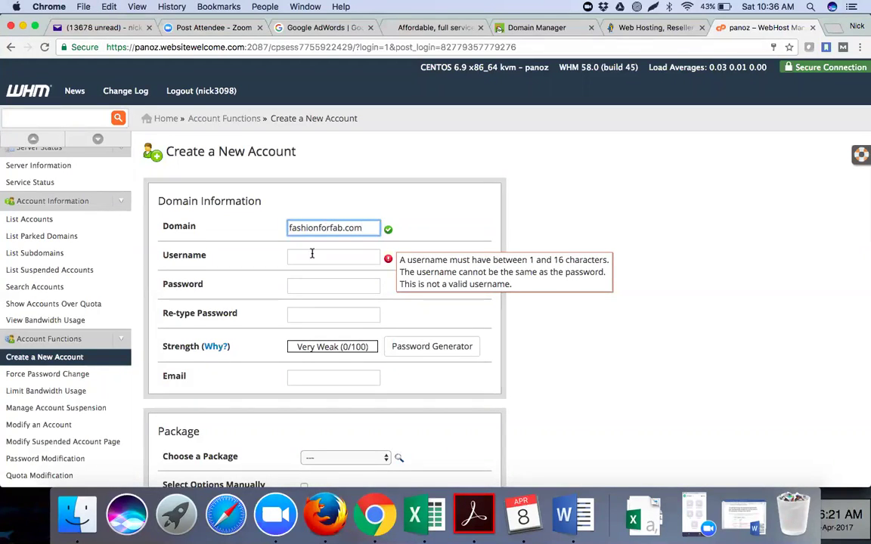
pyautogui.click(312, 256)
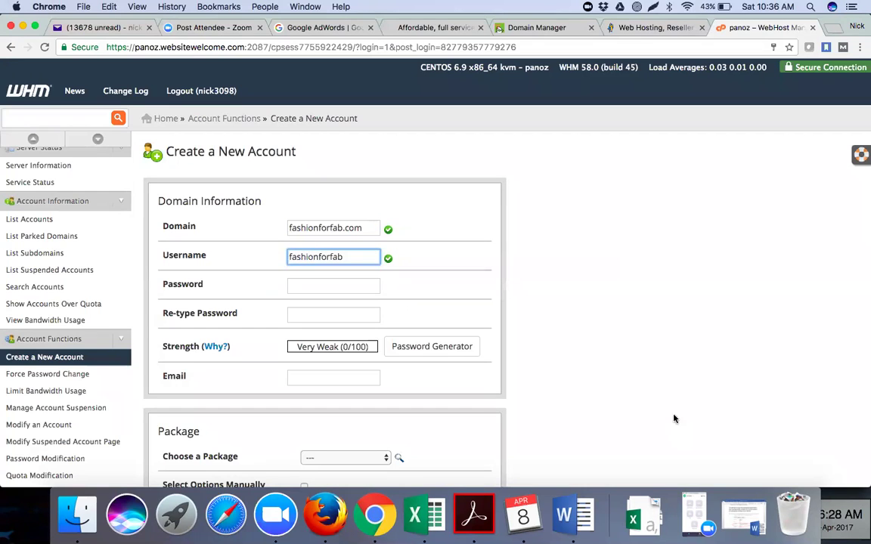
pyautogui.click(571, 320)
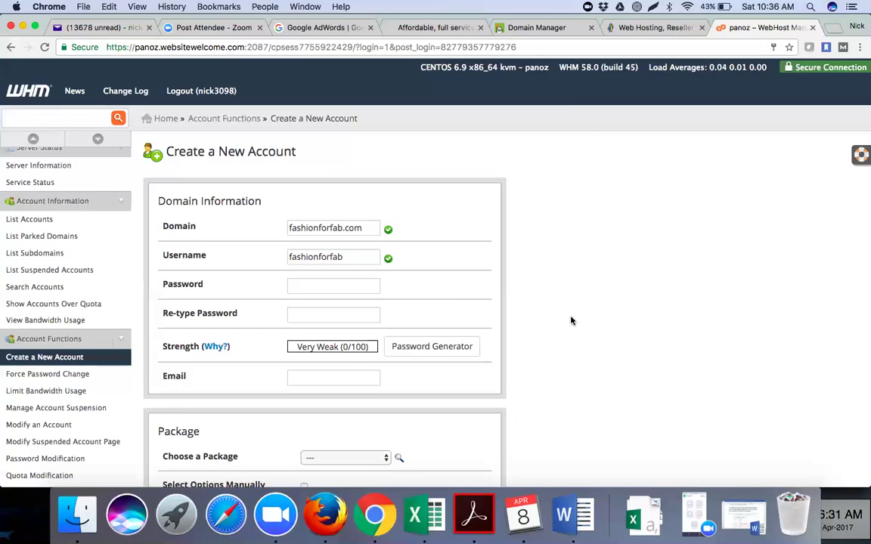
# Try the password and confirmation fields, dismissing the browser's saved-password suggestions.
pyautogui.click(342, 284)
pyautogui.click(470, 287)
pyautogui.moveTo(346, 257); pyautogui.dragTo(286, 259)
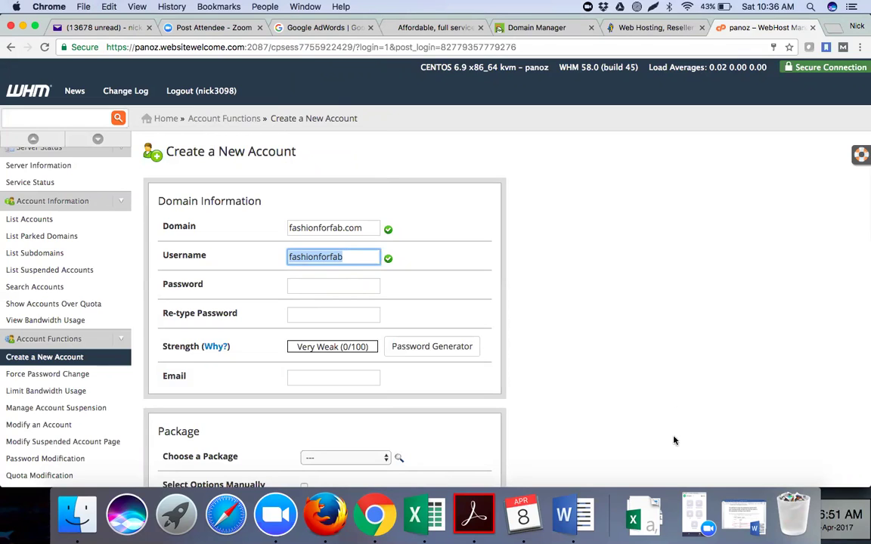
pyautogui.click(300, 319)
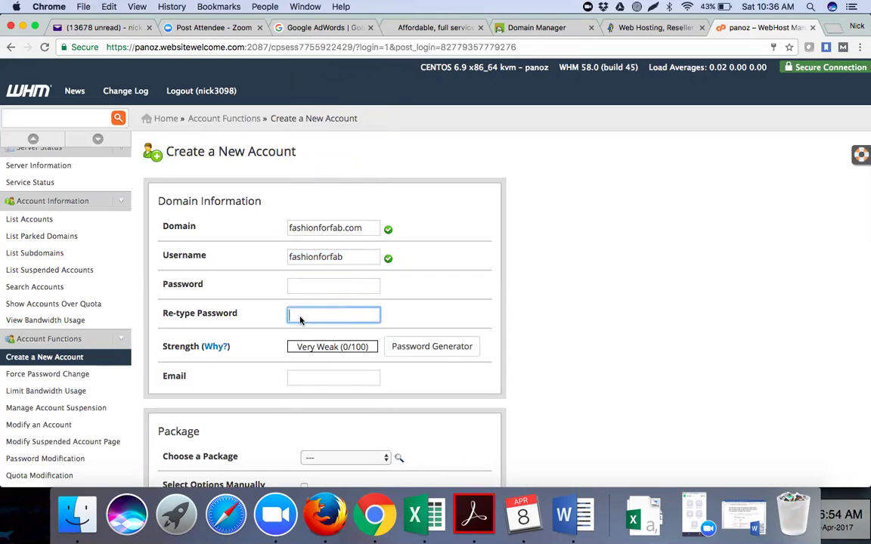
pyautogui.click(546, 329)
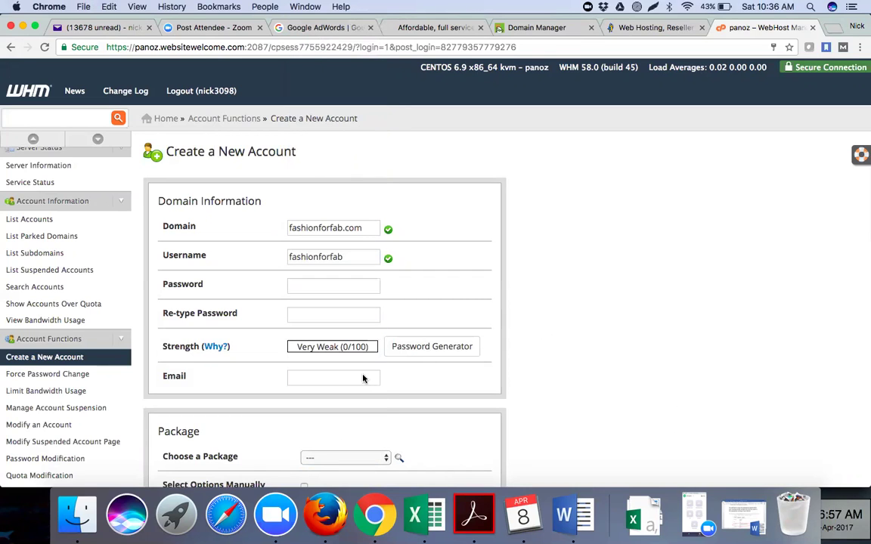
# Copy the participant's e-mail address from cell B5 and paste it into the form's Email field.
pyautogui.press('super+Tab')
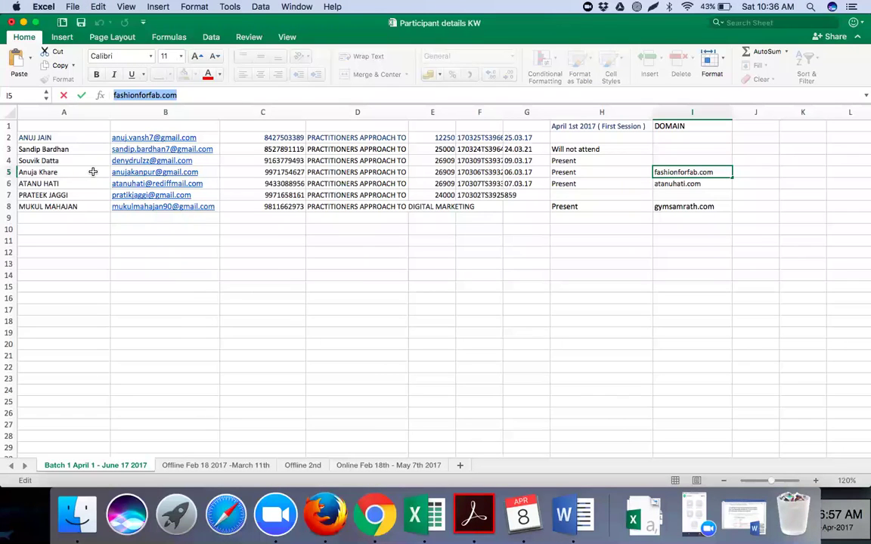
pyautogui.click(93, 173)
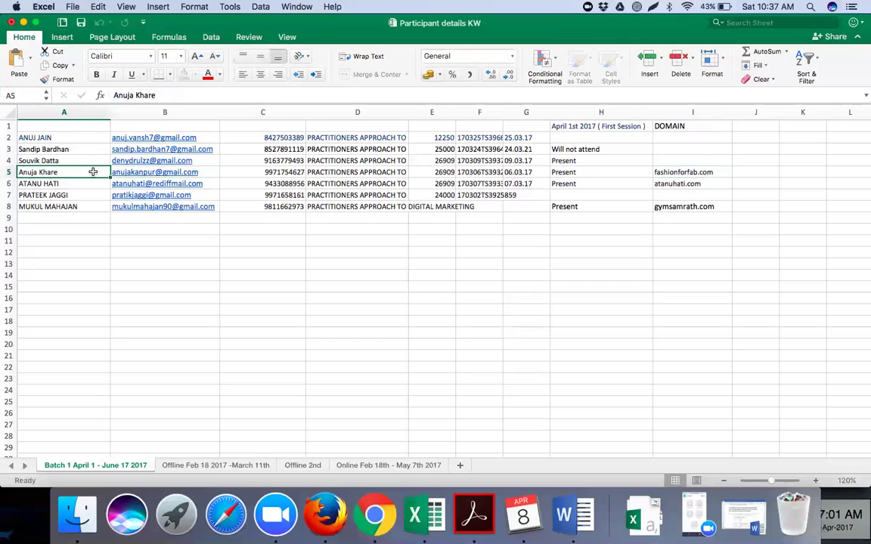
pyautogui.press('Right')
pyautogui.click(195, 95)
pyautogui.moveTo(196, 95); pyautogui.dragTo(112, 95)
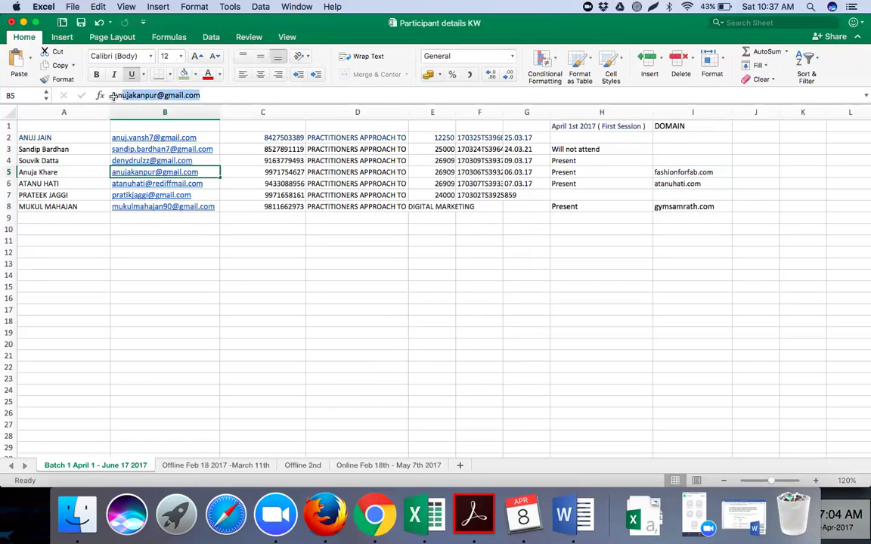
pyautogui.press('super+Tab')
pyautogui.click(314, 378)
pyautogui.press('super+v')
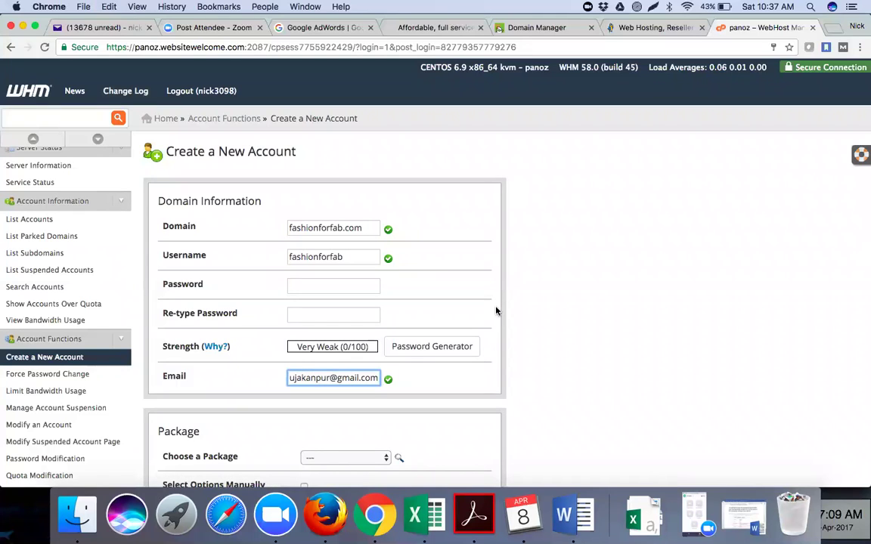
pyautogui.click(525, 325)
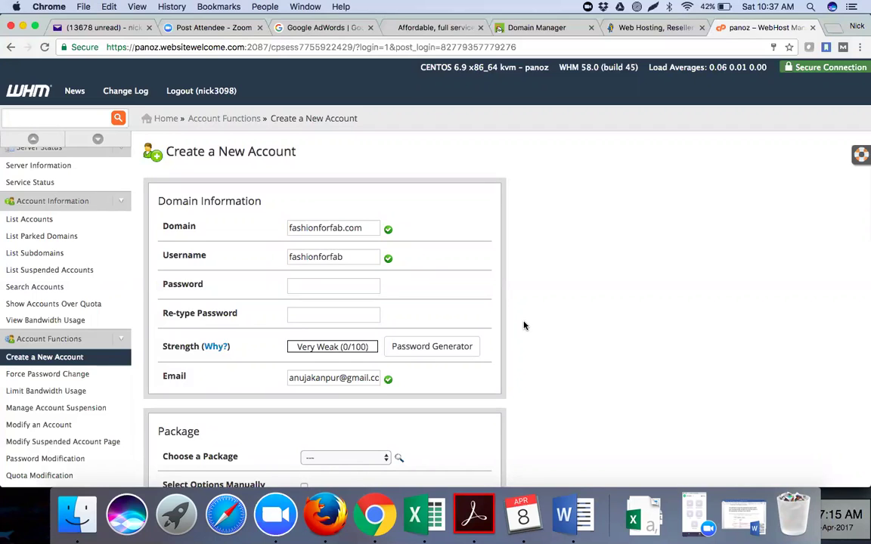
# Enter an account password rated Very Strong (84/100) and start re-typing it in the confirmation field.
pyautogui.click(316, 287)
pyautogui.click(453, 286)
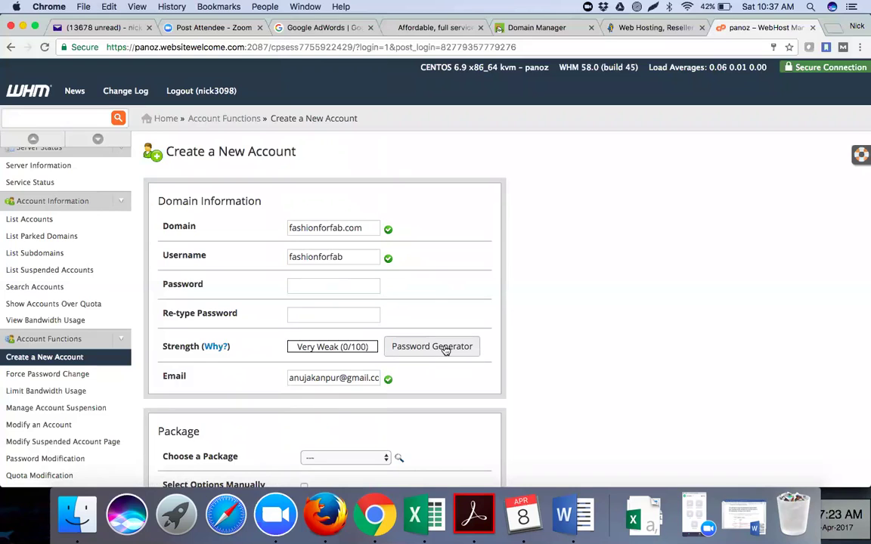
pyautogui.click(319, 289)
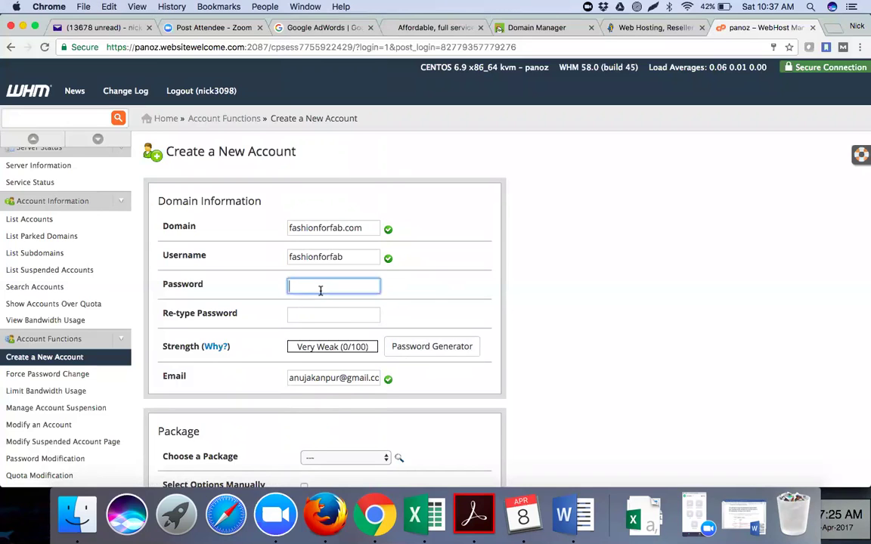
pyautogui.write('••••')
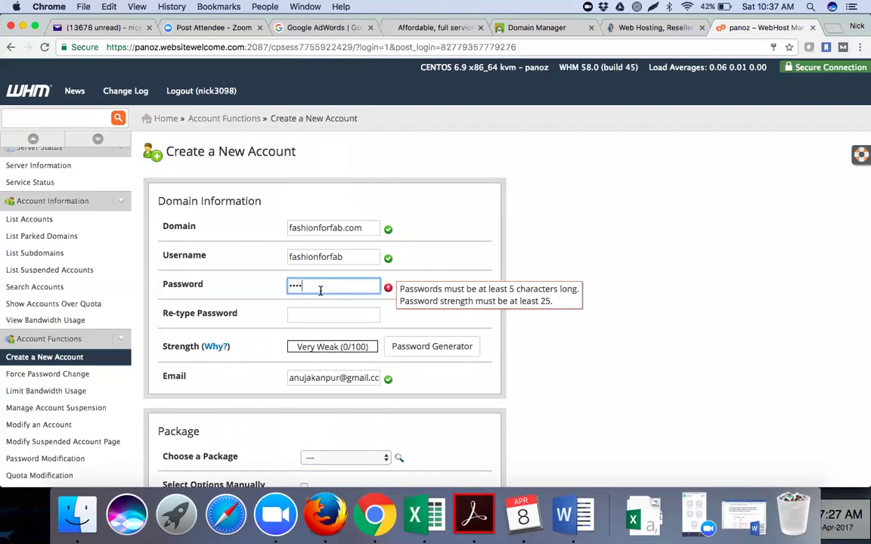
pyautogui.write('•••')
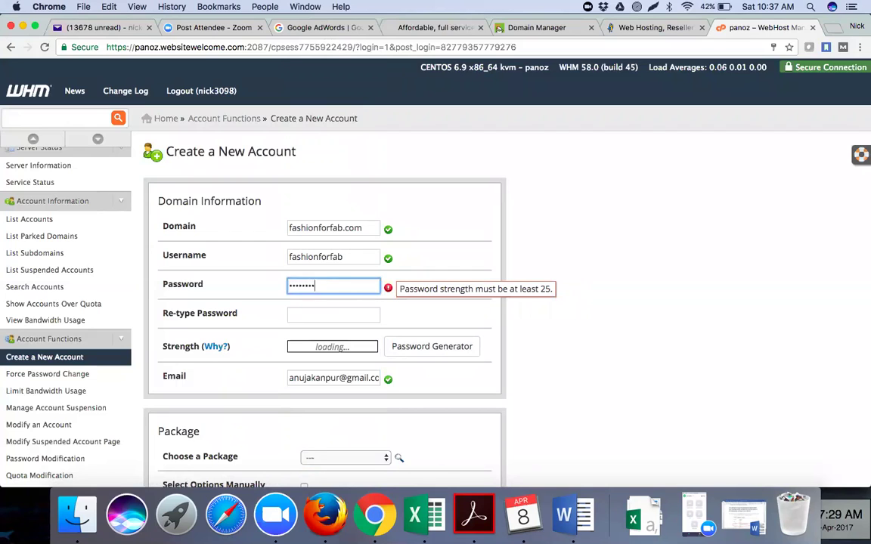
pyautogui.write('•••')
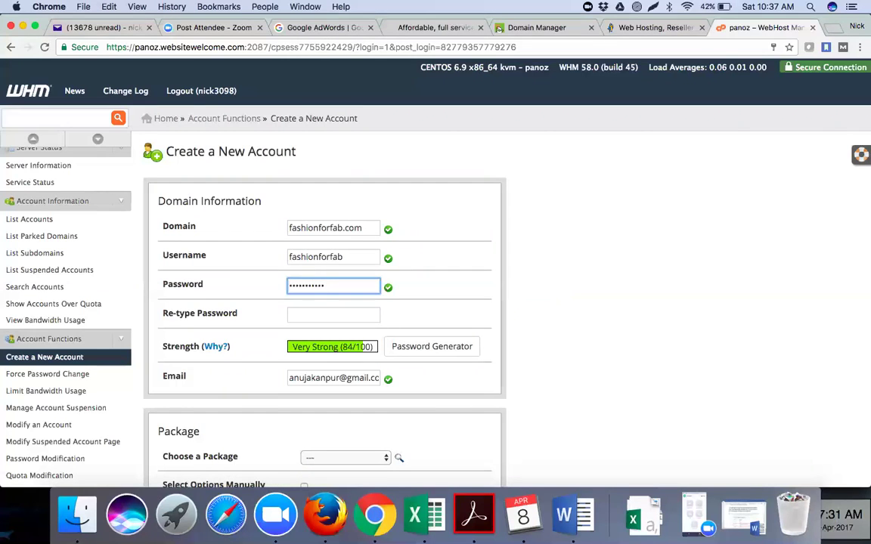
pyautogui.click(317, 313)
pyautogui.write('••••')
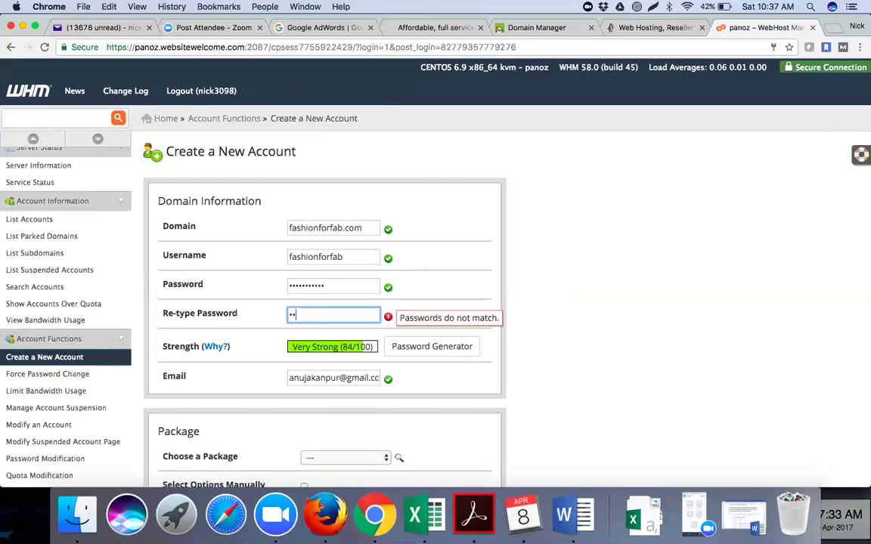
pyautogui.write('•••••••')
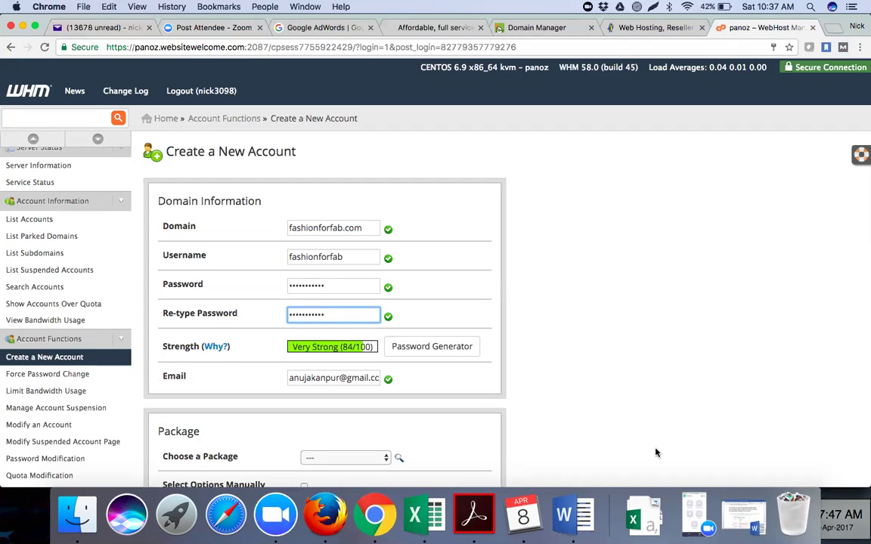
# Finish the password confirmation and choose the Basic hosting package.
pyautogui.click(554, 374)
pyautogui.scroll(-5, 554, 373)
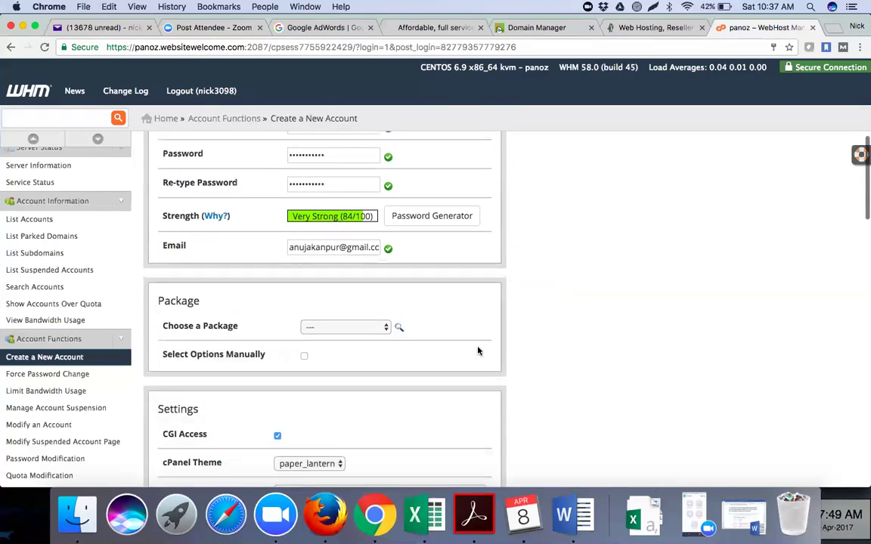
pyautogui.scroll(-1, 478, 351)
pyautogui.click(345, 295)
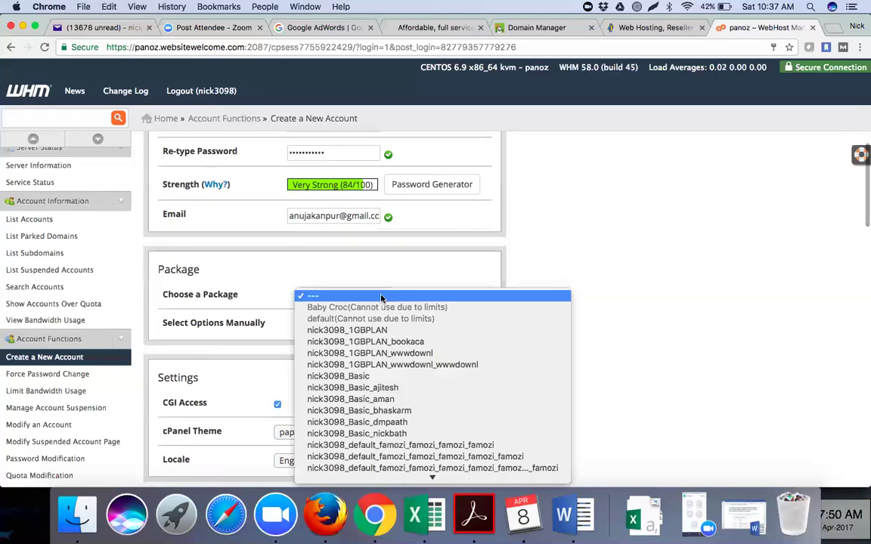
pyautogui.click(400, 376)
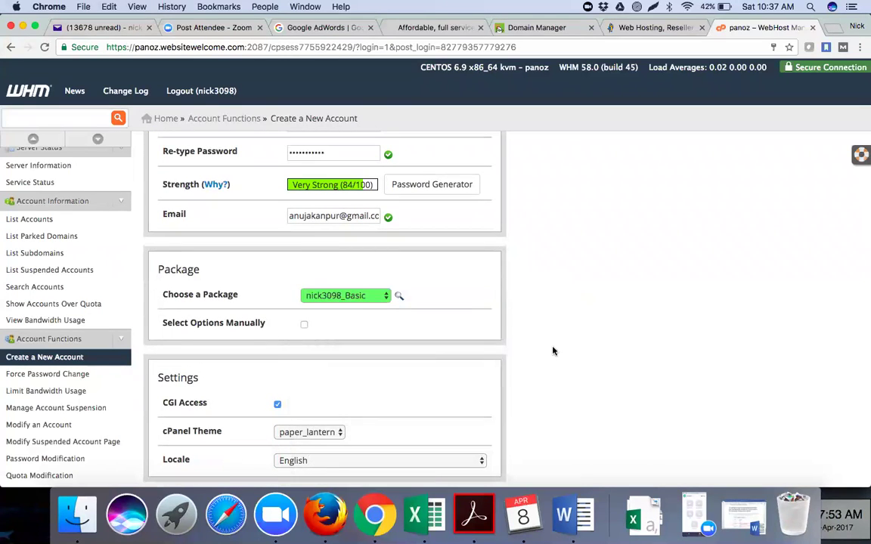
# Submit the form to create the fashionforfab.com hosting account.
pyautogui.scroll(-4, 552, 351)
pyautogui.scroll(-3, 552, 351)
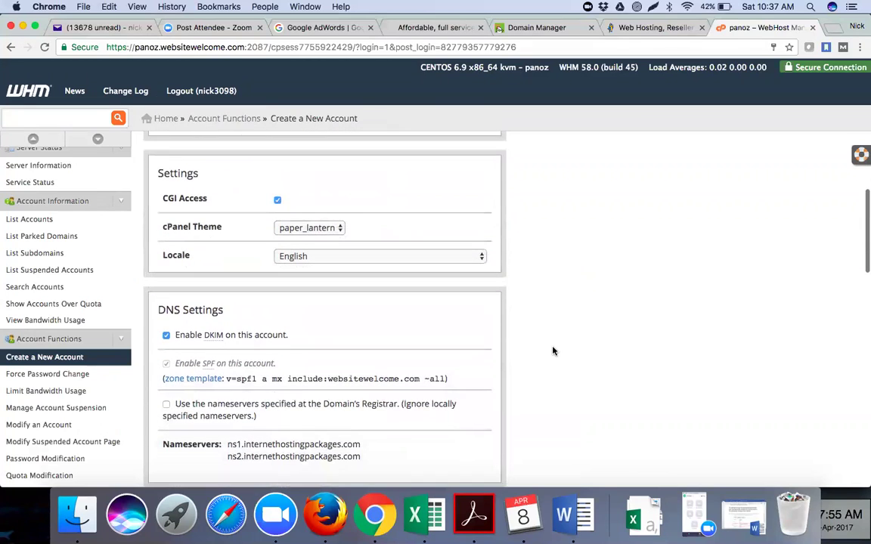
pyautogui.scroll(-3, 552, 351)
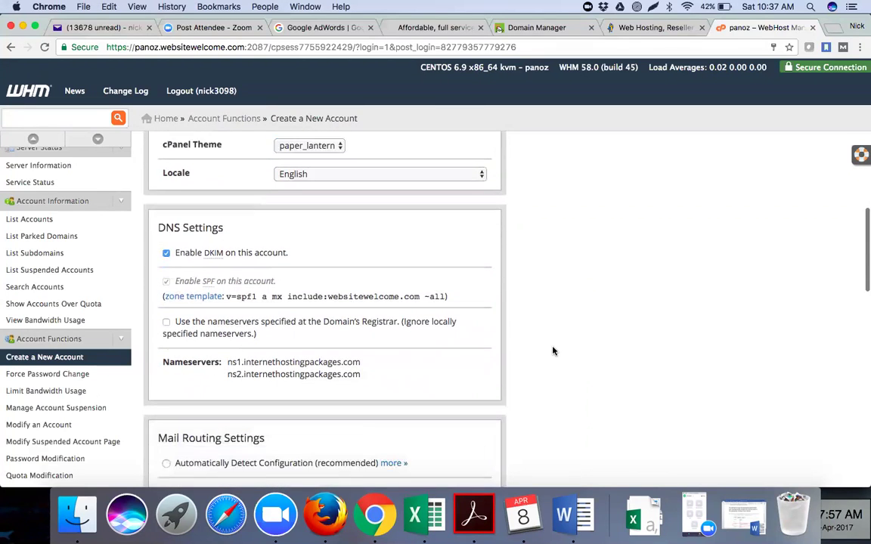
pyautogui.scroll(-2, 552, 351)
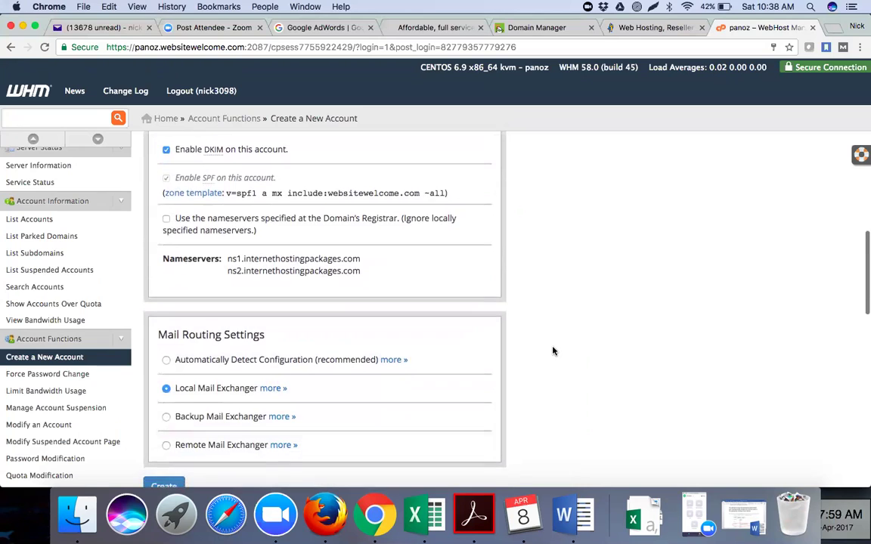
pyautogui.scroll(-2, 552, 351)
pyautogui.click(164, 386)
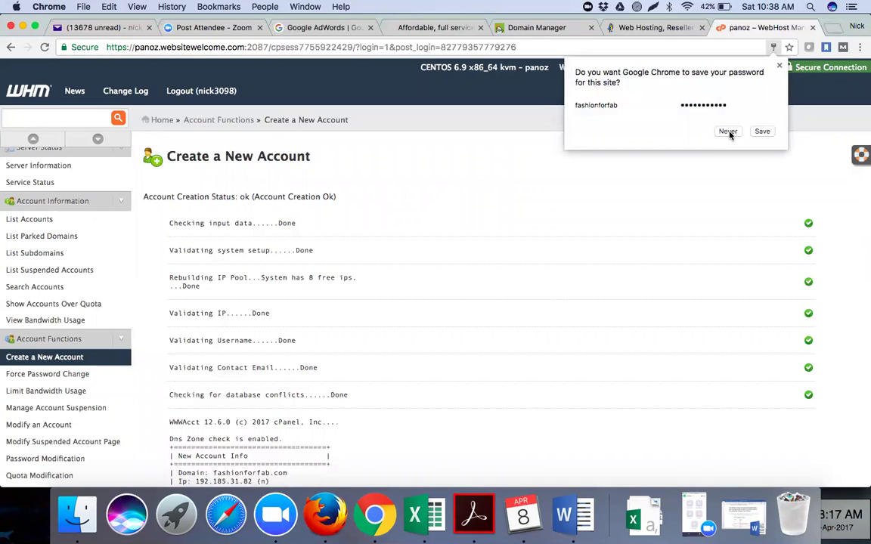
# Decline the browser's offer to save the password and review the account creation results.
pyautogui.click(727, 132)
pyautogui.scroll(-1, 419, 286)
pyautogui.scroll(-10, 419, 285)
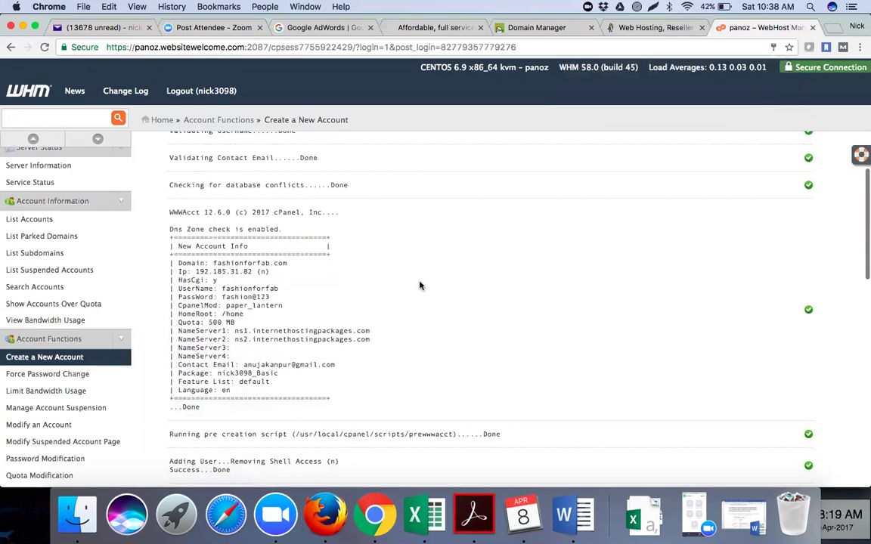
pyautogui.scroll(-5, 420, 286)
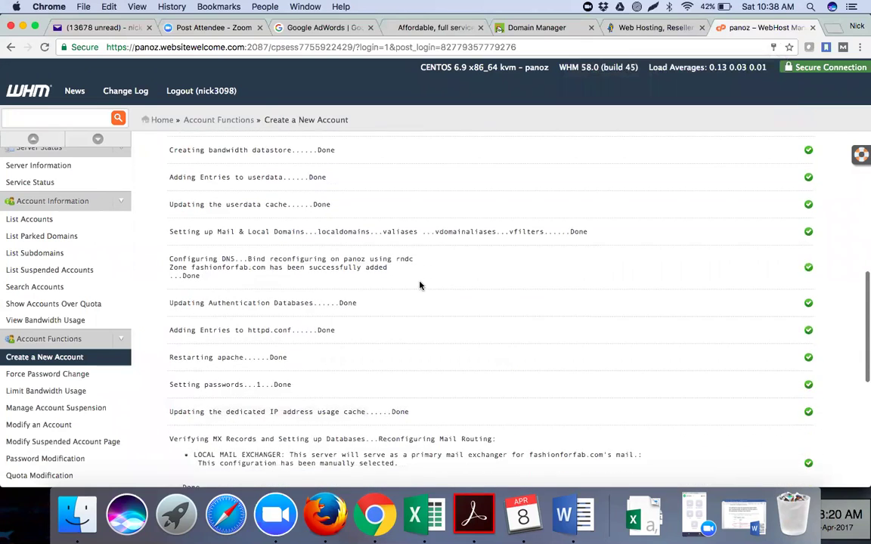
pyautogui.scroll(-3, 420, 286)
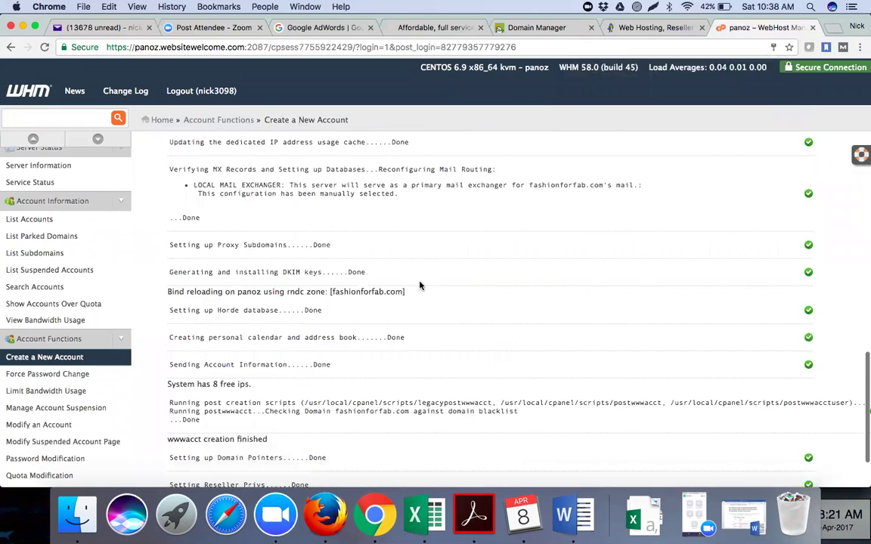
pyautogui.scroll(-1, 419, 285)
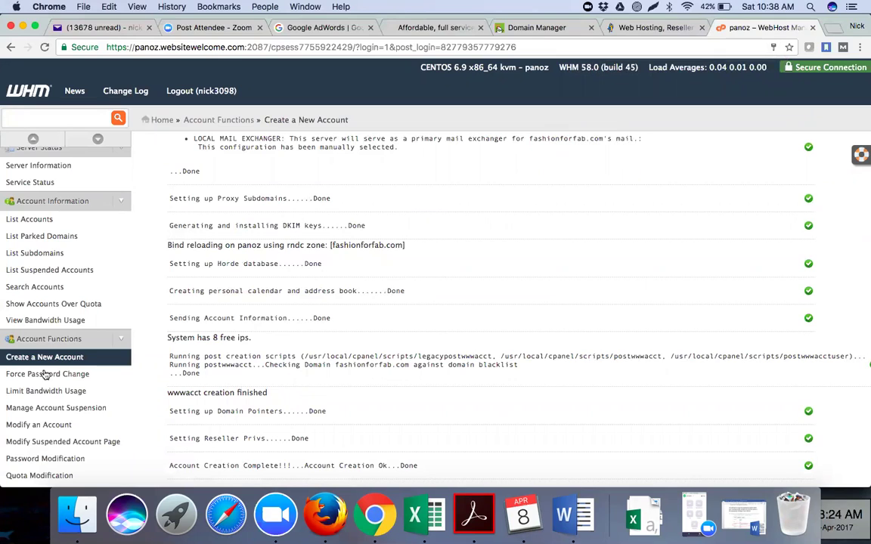
pyautogui.click(36, 220)
# Open a blank Create a New Account form, then select the fashionforfab.com student's row 5 in Excel.
pyautogui.click(65, 358)
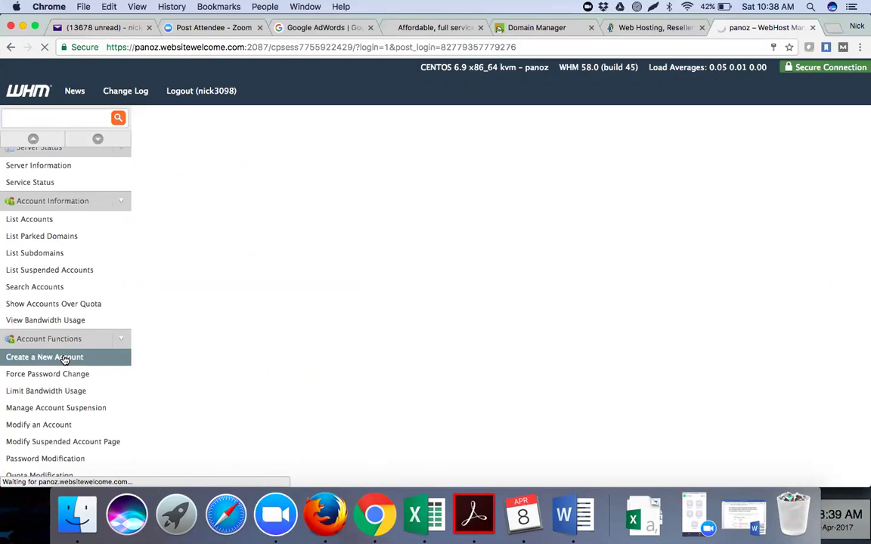
pyautogui.click(320, 226)
pyautogui.click(432, 521)
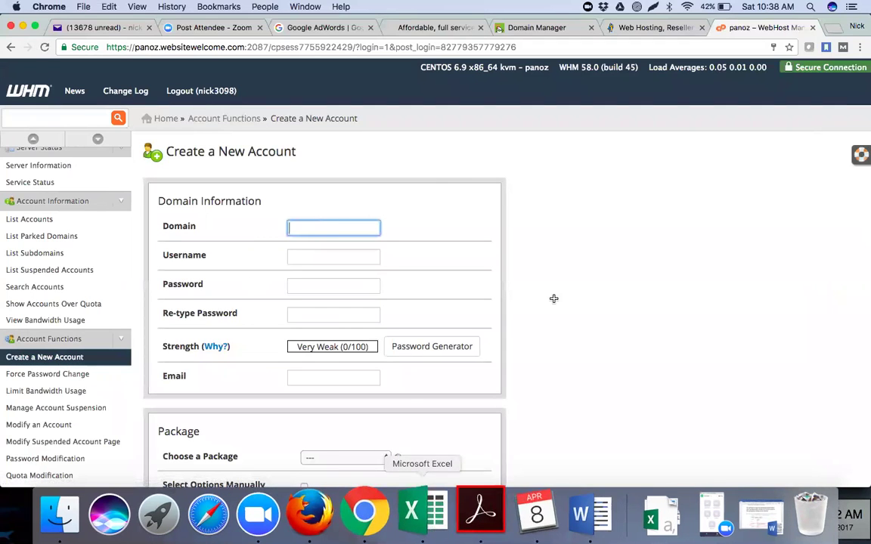
pyautogui.click(9, 172)
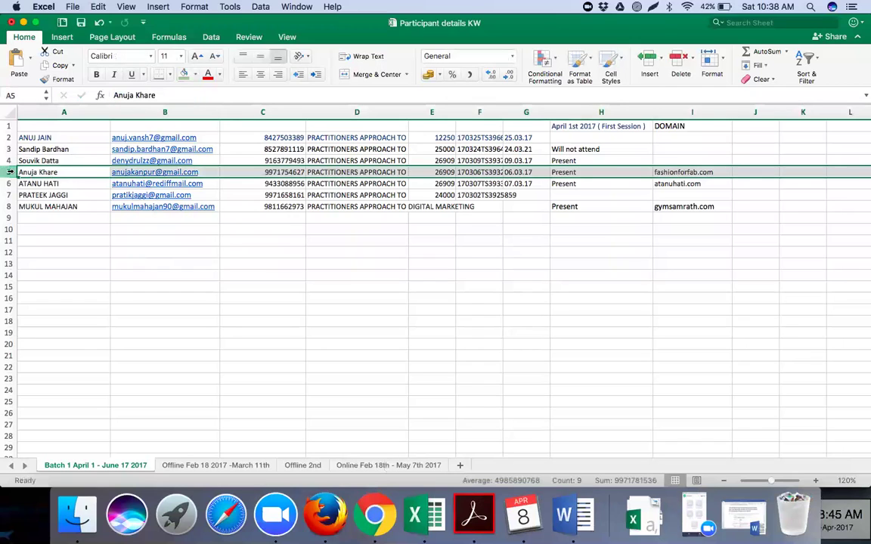
pyautogui.click(184, 73)
pyautogui.click(684, 184)
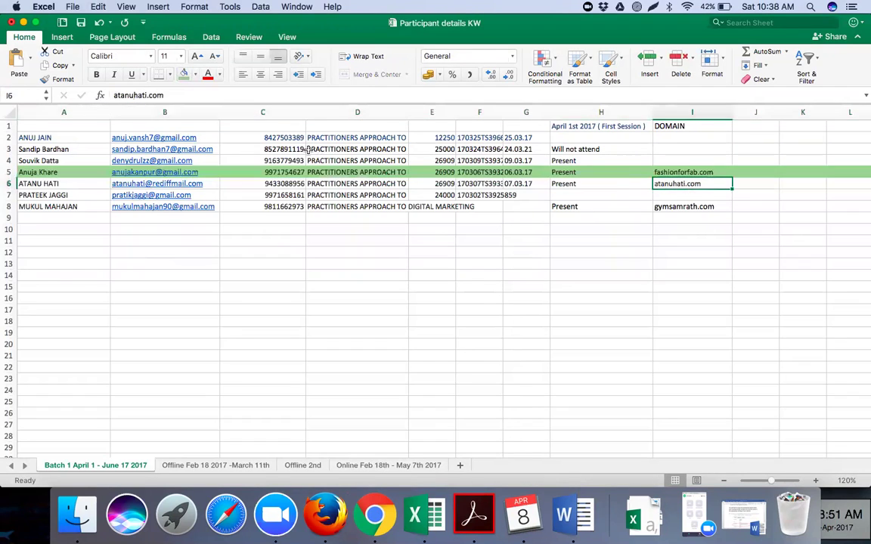
pyautogui.moveTo(164, 94); pyautogui.dragTo(113, 93)
pyautogui.press('super+c')
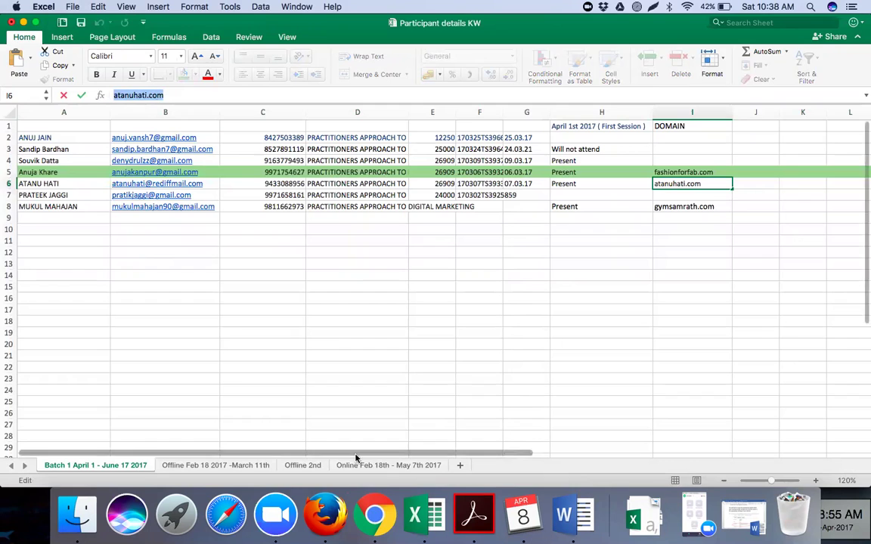
pyautogui.click(375, 514)
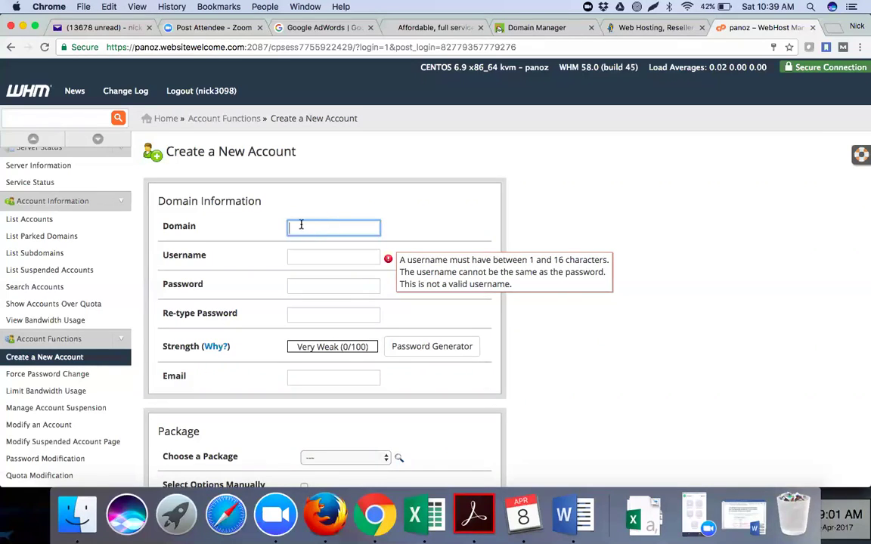
pyautogui.press('super+v')
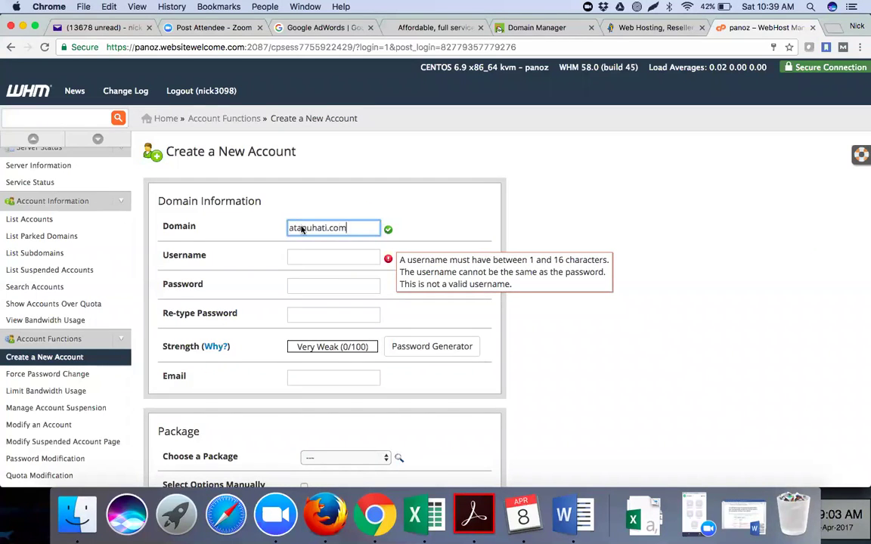
pyautogui.click(296, 257)
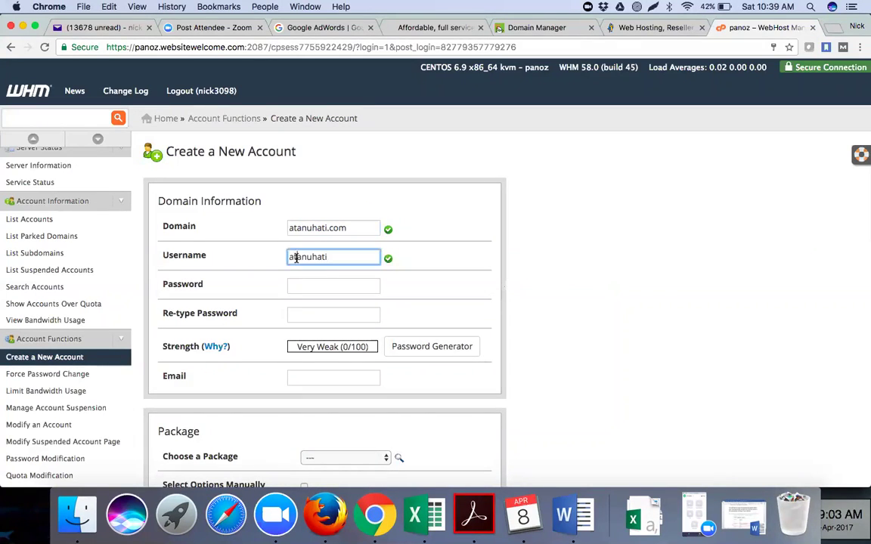
pyautogui.doubleClick(297, 258)
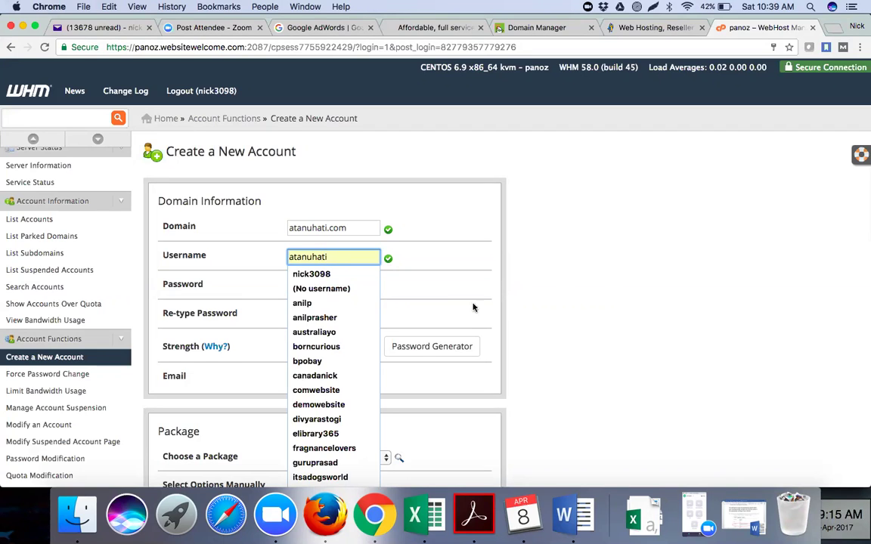
pyautogui.press('Escape')
# Enter a matching Very Strong (100/100) password in both password fields.
pyautogui.click(327, 285)
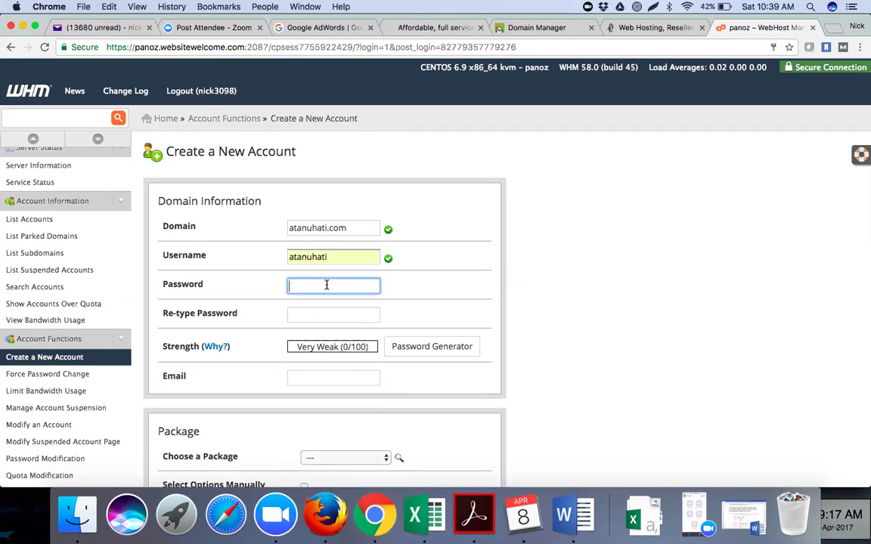
pyautogui.click(435, 282)
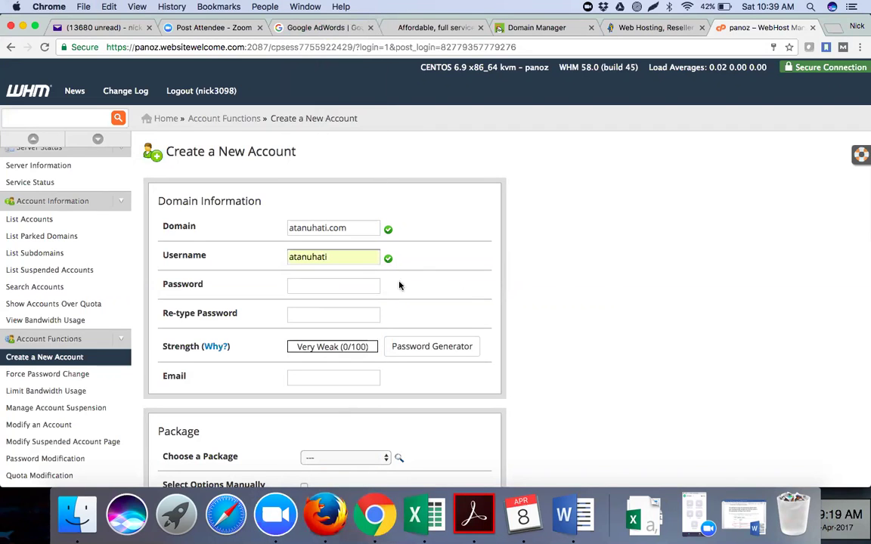
pyautogui.click(355, 285)
pyautogui.write('•')
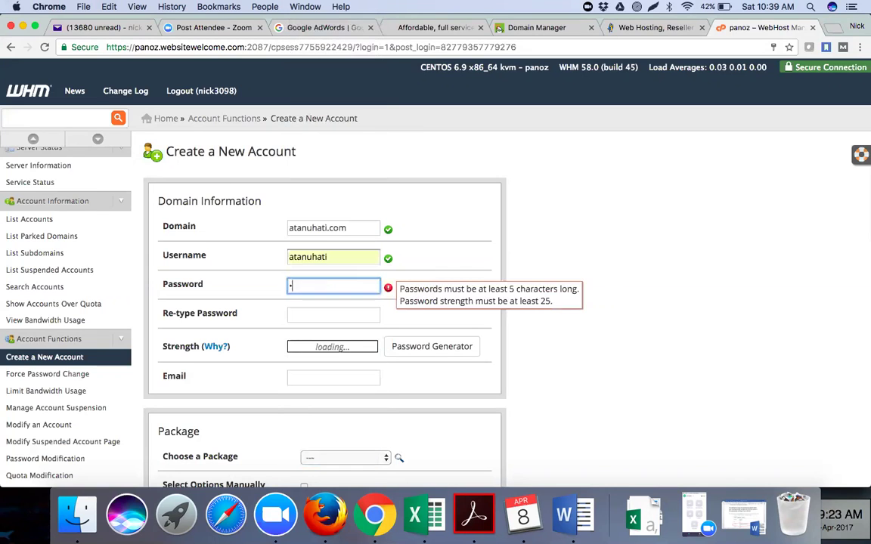
pyautogui.write('•••••••')
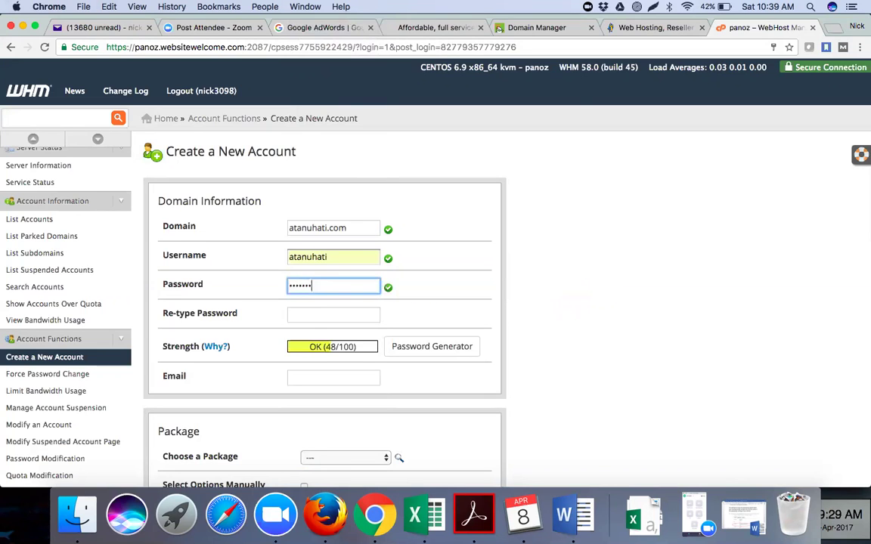
pyautogui.press('BackSpace')
pyautogui.press('BackSpace')
pyautogui.press('BackSpace')
pyautogui.press('BackSpace')
pyautogui.press('BackSpace')
pyautogui.write('•')
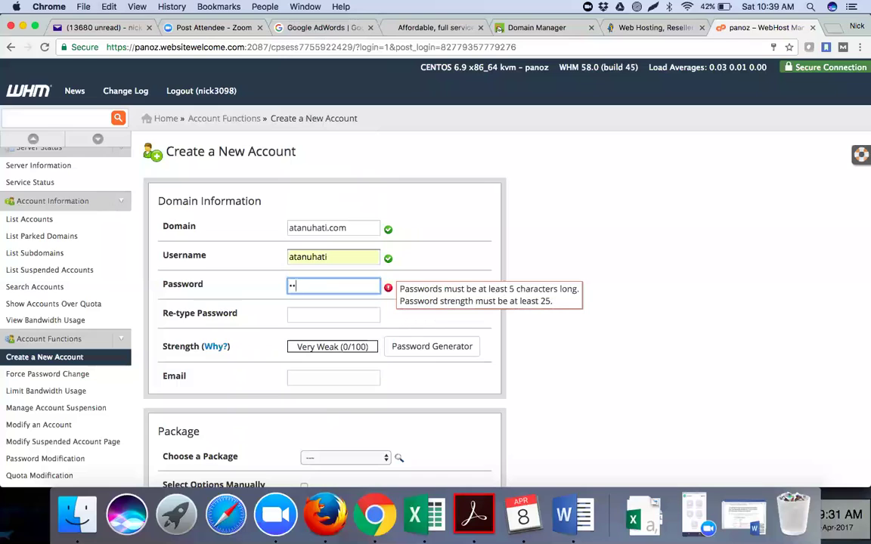
pyautogui.write('••')
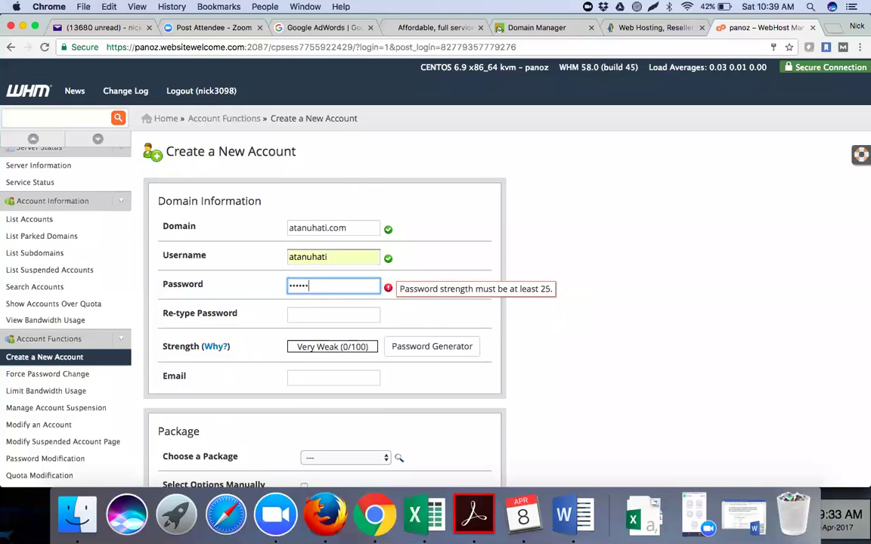
pyautogui.write('•••••')
pyautogui.click(321, 312)
pyautogui.write('•••••••••')
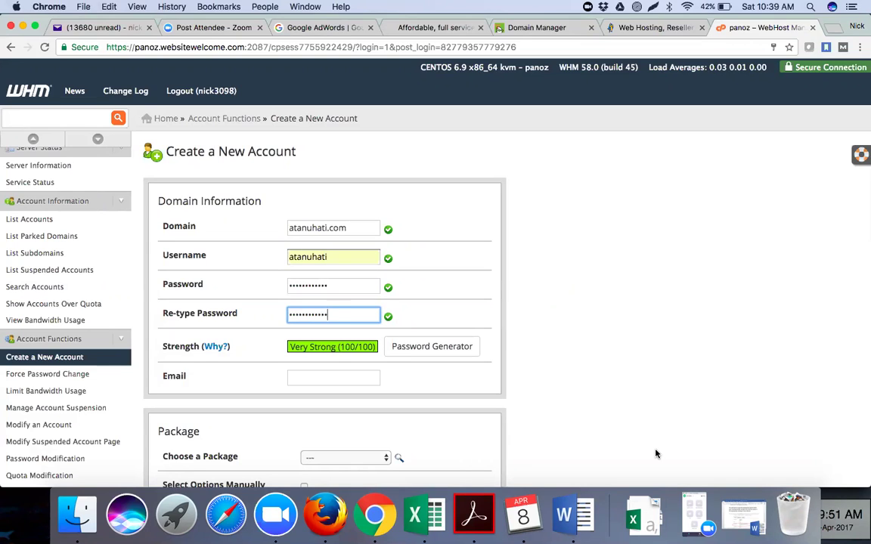
pyautogui.click(327, 379)
pyautogui.click(415, 514)
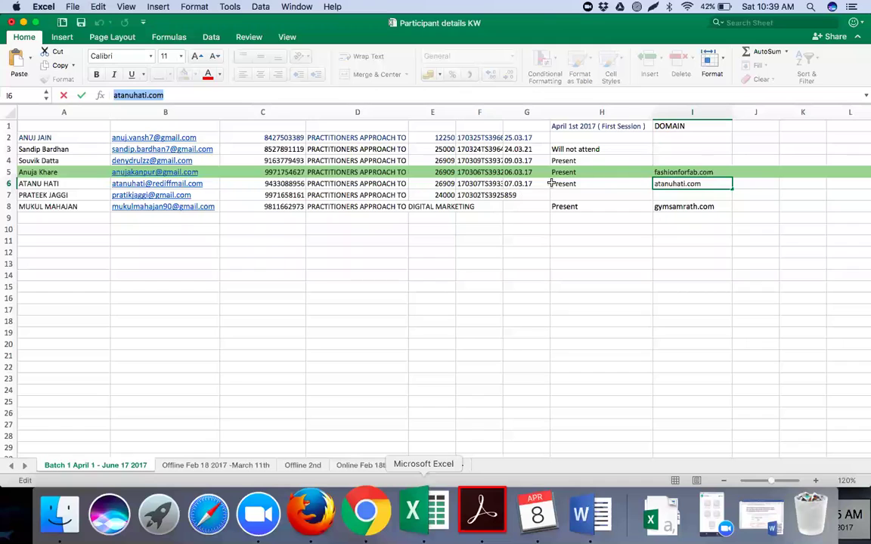
pyautogui.click(229, 183)
pyautogui.click(202, 184)
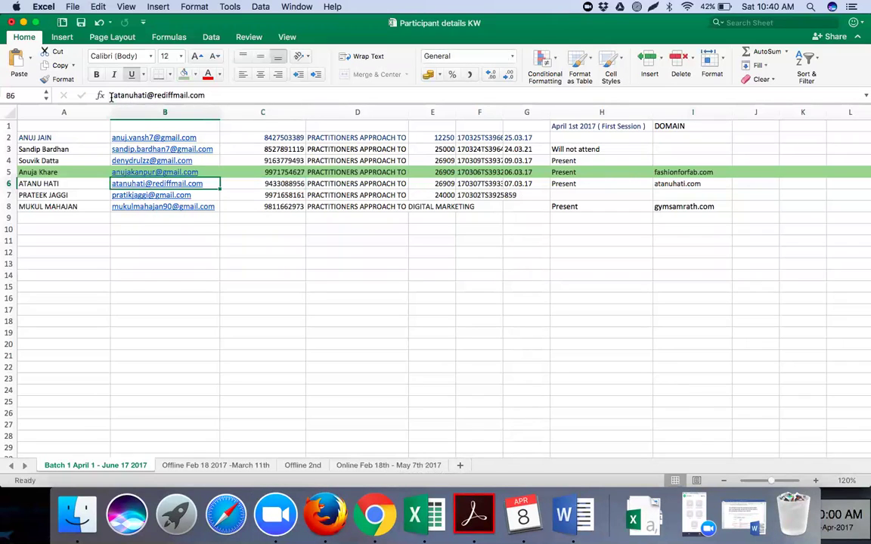
pyautogui.moveTo(111, 96); pyautogui.dragTo(206, 96)
pyautogui.press('super+c')
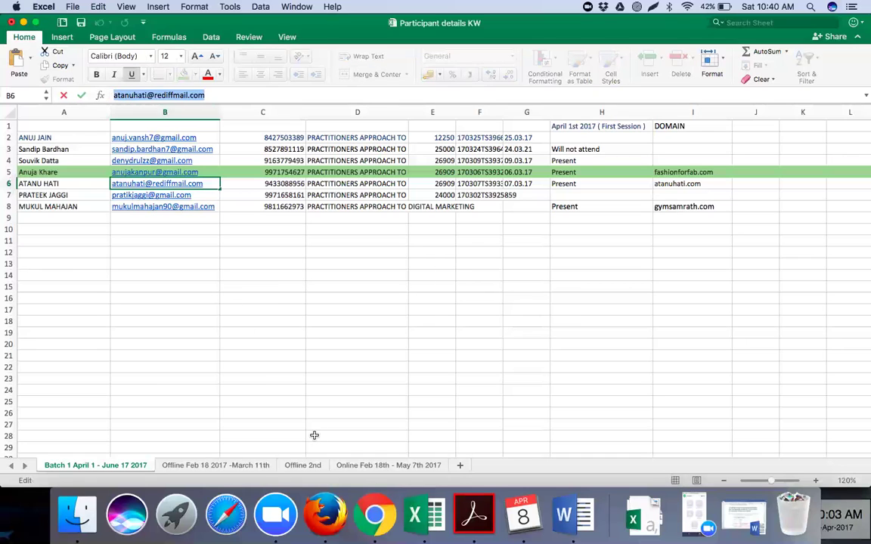
pyautogui.click(374, 514)
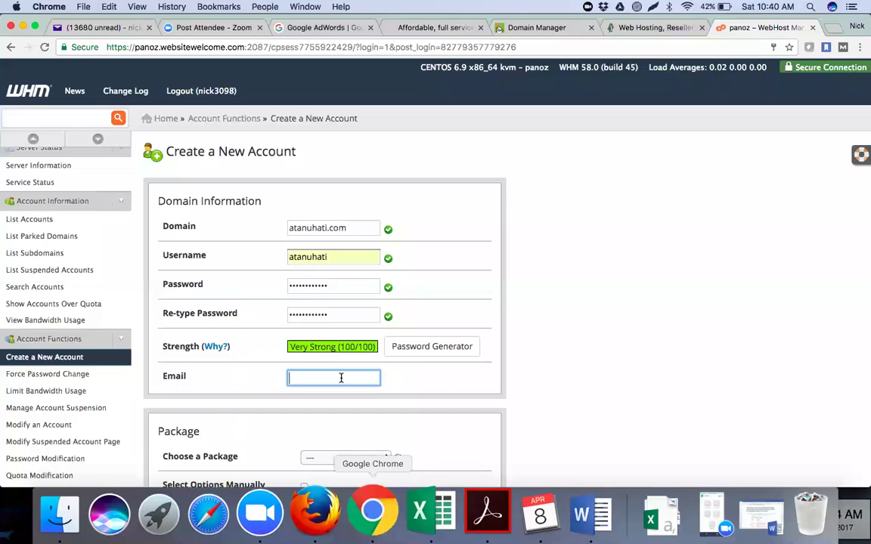
# Paste the student's e-mail into the account's contact Email field.
pyautogui.press('super+v')
pyautogui.click(542, 370)
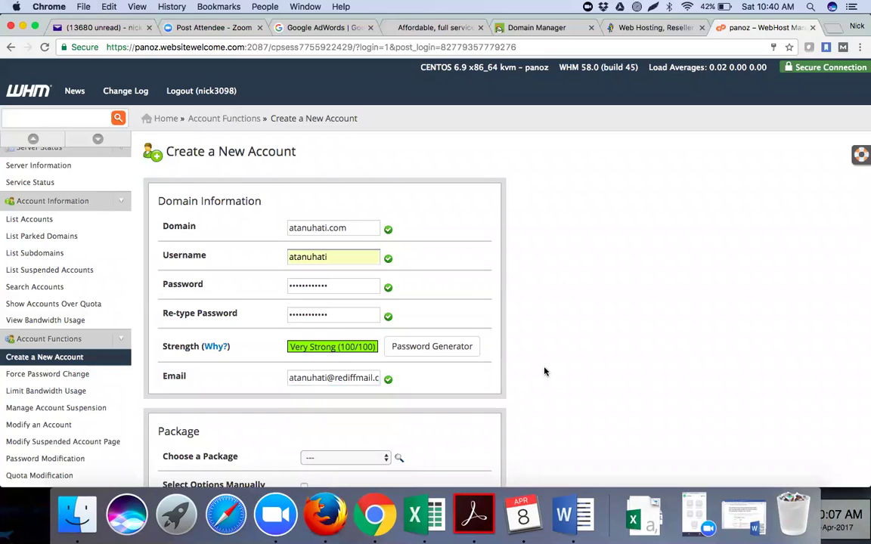
pyautogui.scroll(-4, 543, 372)
pyautogui.click(384, 285)
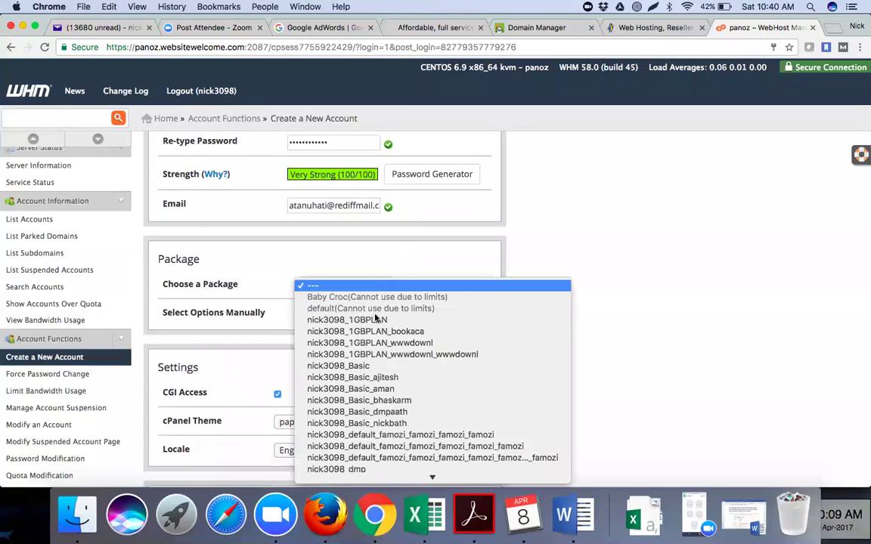
pyautogui.click(373, 365)
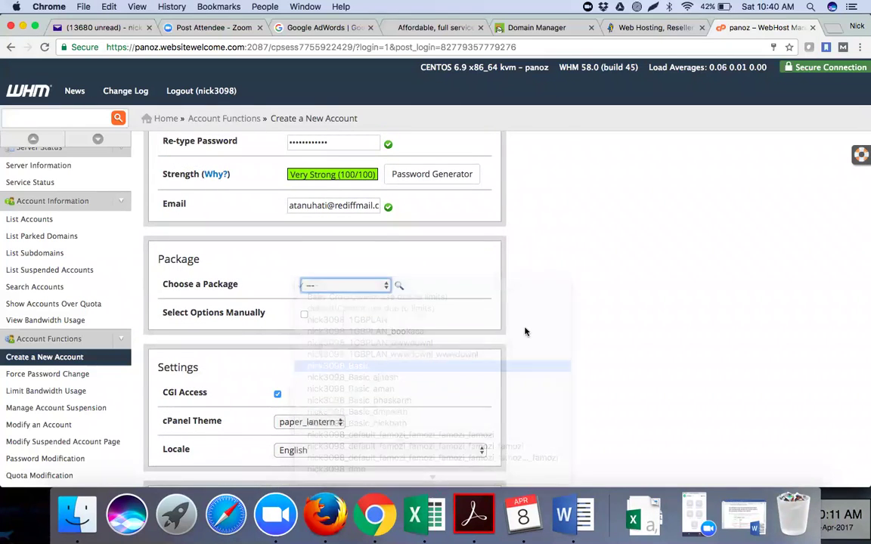
pyautogui.scroll(-8, 544, 340)
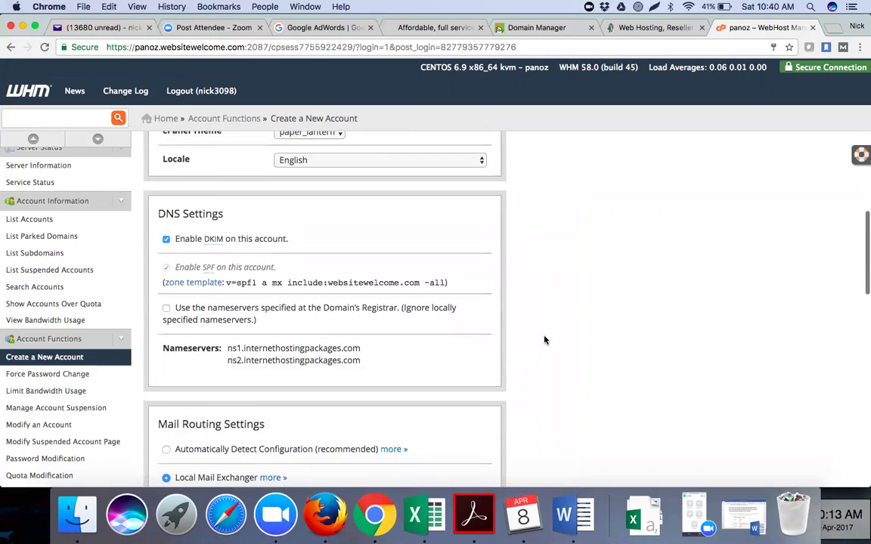
pyautogui.scroll(-5, 544, 340)
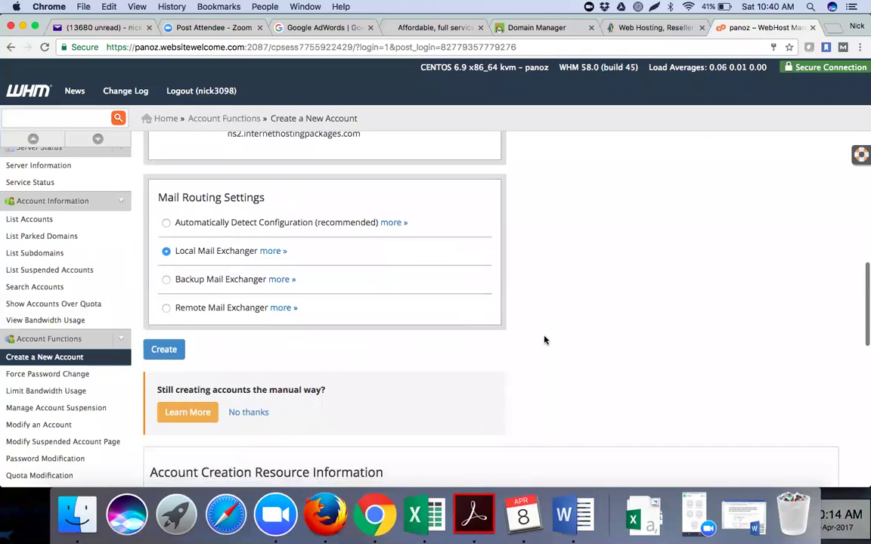
pyautogui.click(164, 351)
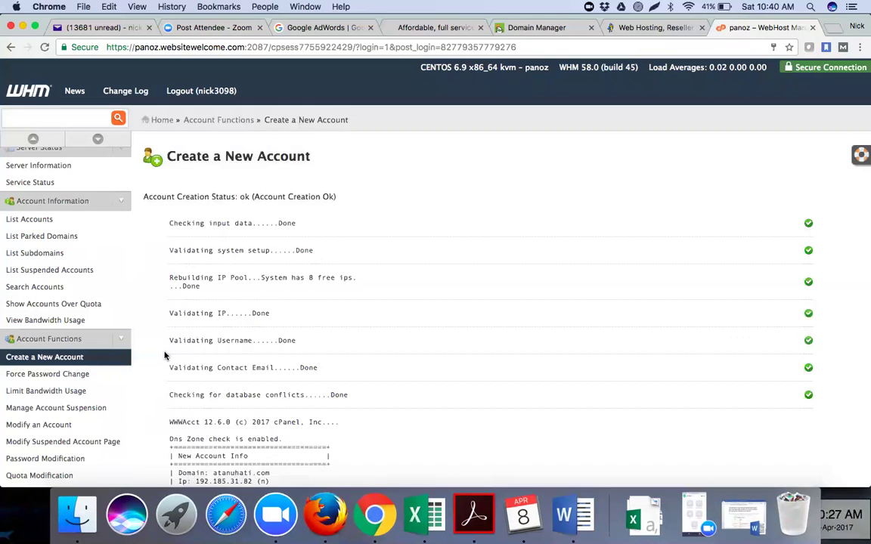
pyautogui.scroll(-8, 378, 330)
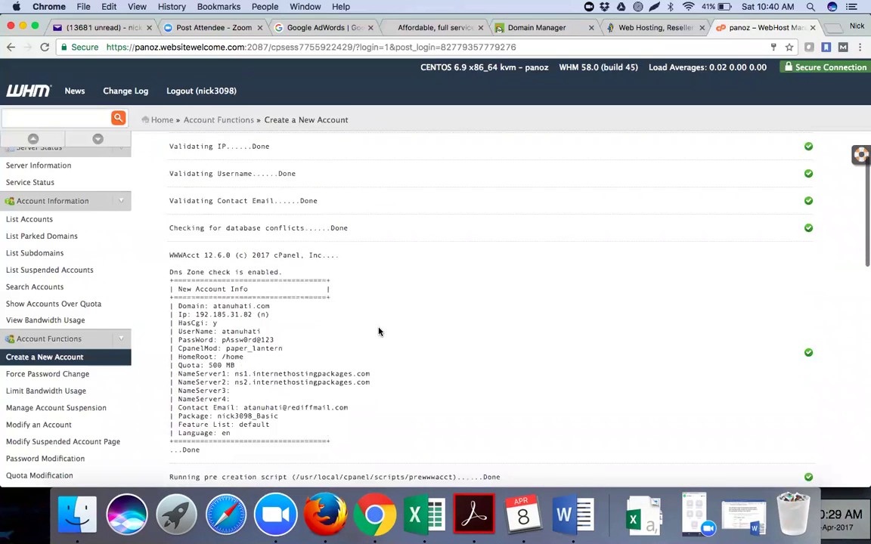
pyautogui.scroll(-14, 379, 330)
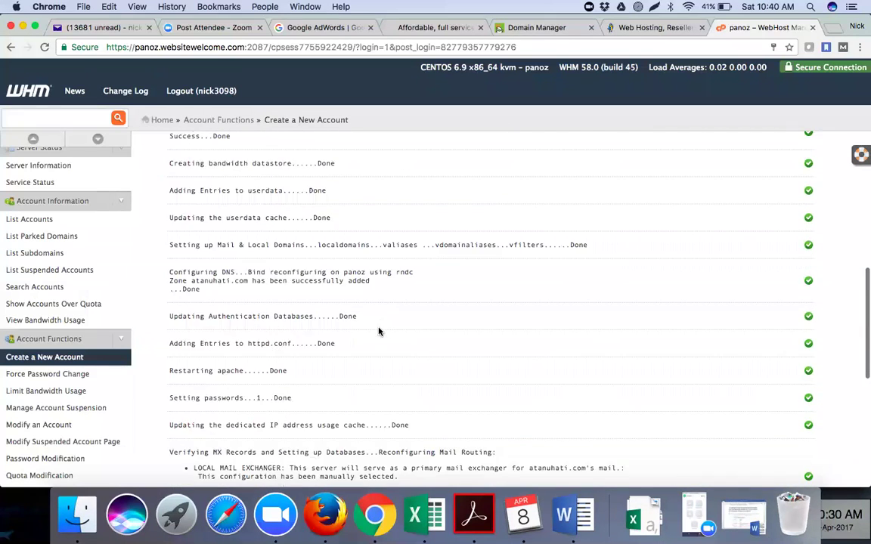
pyautogui.scroll(10, 378, 331)
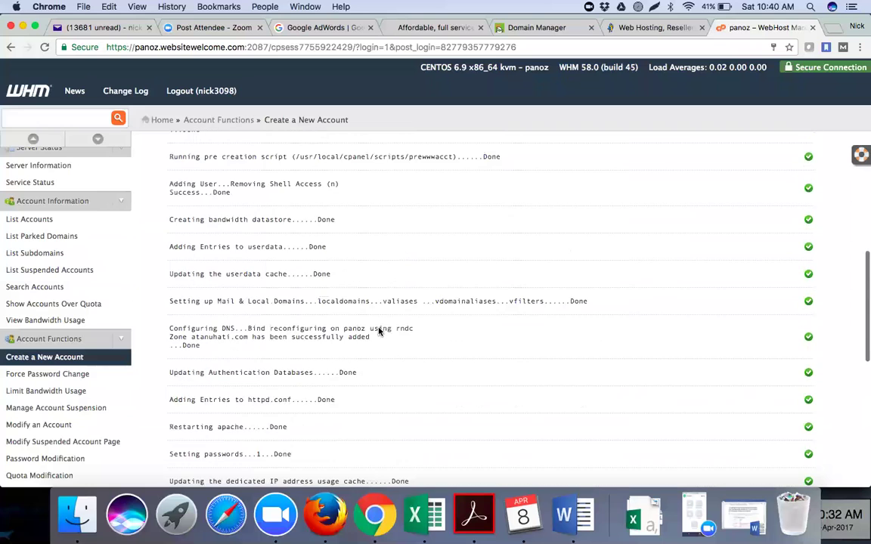
pyautogui.scroll(2, 379, 330)
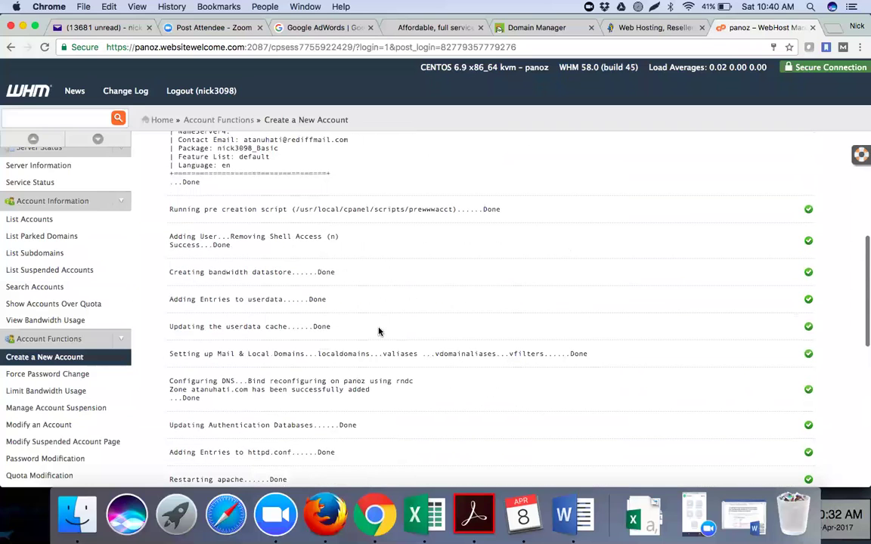
pyautogui.scroll(8, 379, 330)
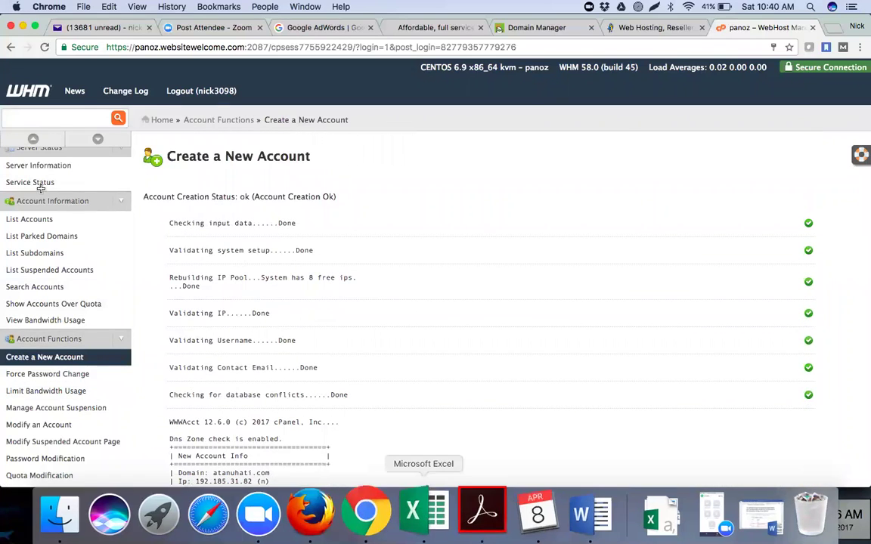
pyautogui.click(423, 513)
# Repeat the green fill on row 6 and copy the next domain, gymsamrath.com, from I8.
pyautogui.click(9, 183)
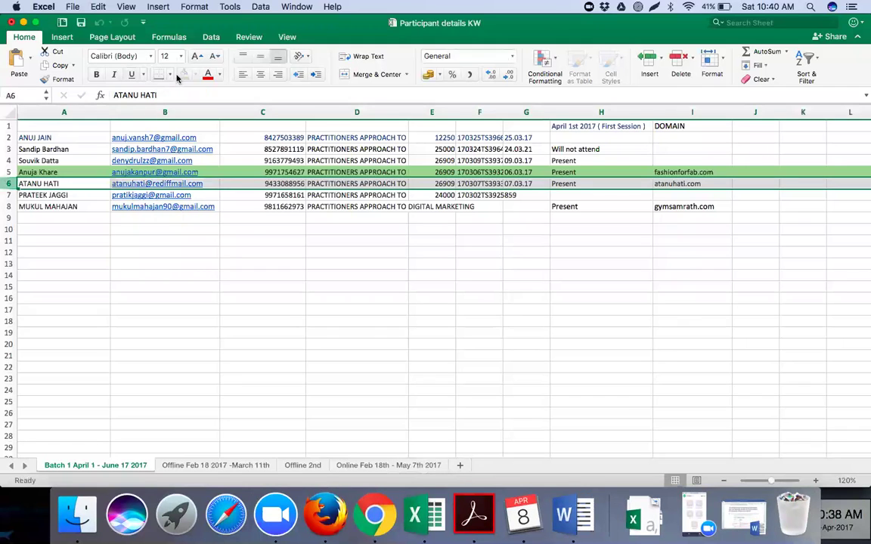
pyautogui.press('super+y')
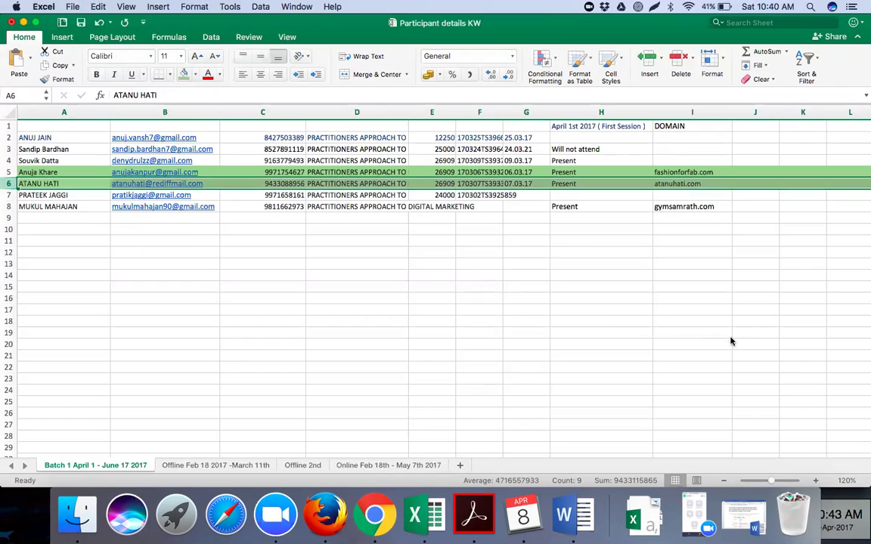
pyautogui.click(665, 206)
pyautogui.moveTo(182, 95); pyautogui.dragTo(111, 98)
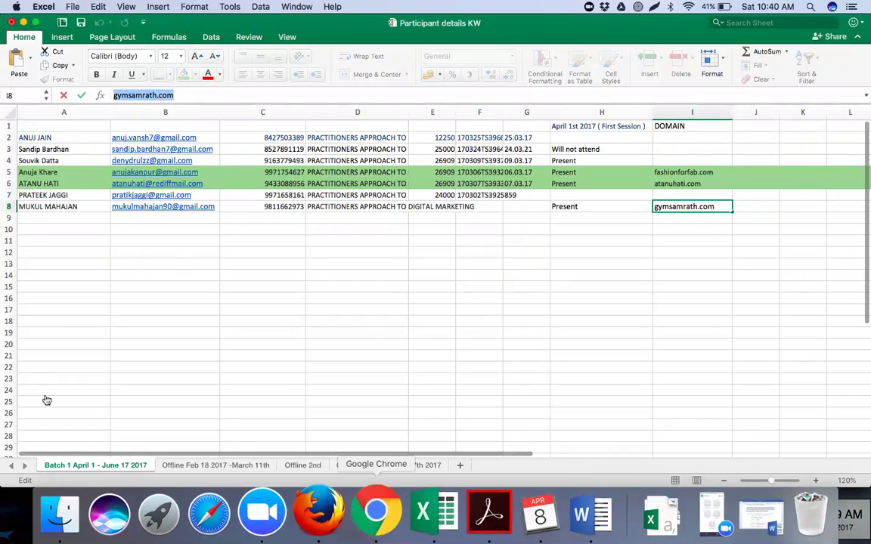
pyautogui.press('super+Tab')
pyautogui.scroll(-5, 45, 400)
pyautogui.scroll(4, 46, 227)
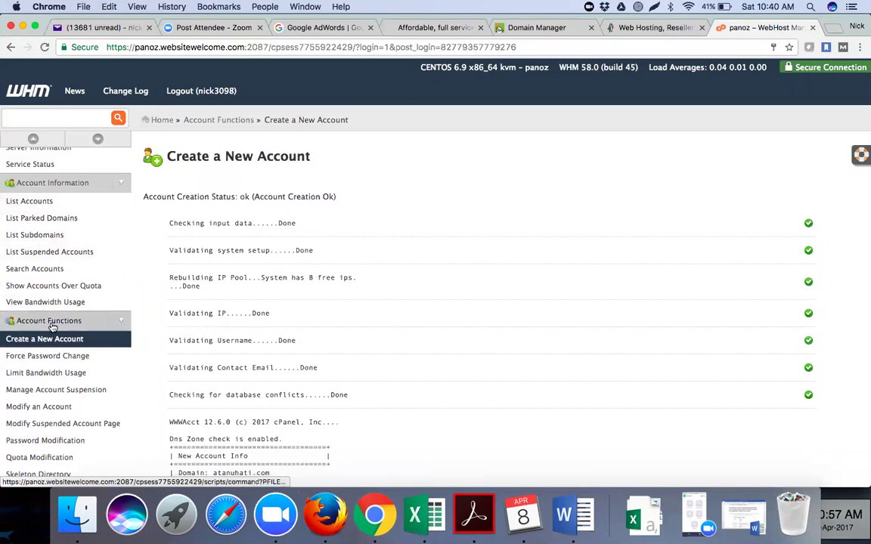
# Open Account Information > List Accounts to show the server's 268 hosting accounts.
pyautogui.scroll(4, 37, 329)
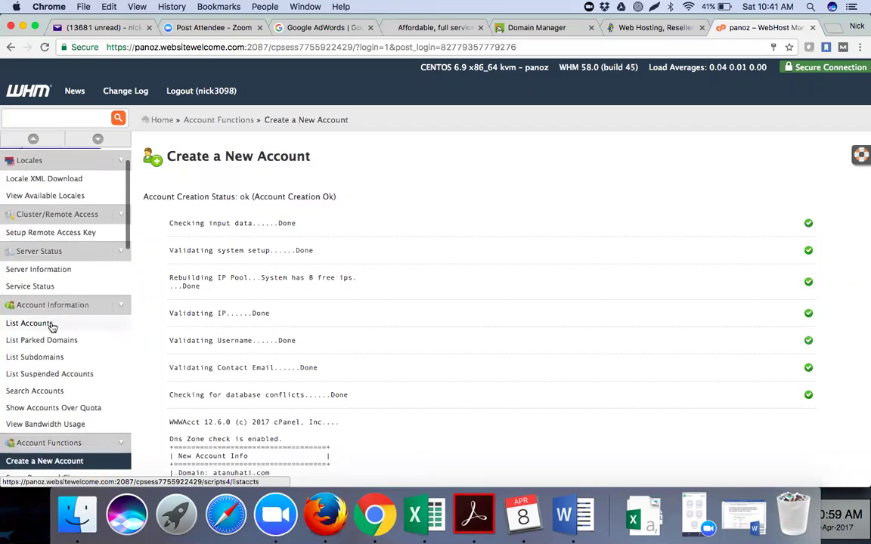
pyautogui.scroll(-4, 51, 328)
pyautogui.scroll(-6, 51, 327)
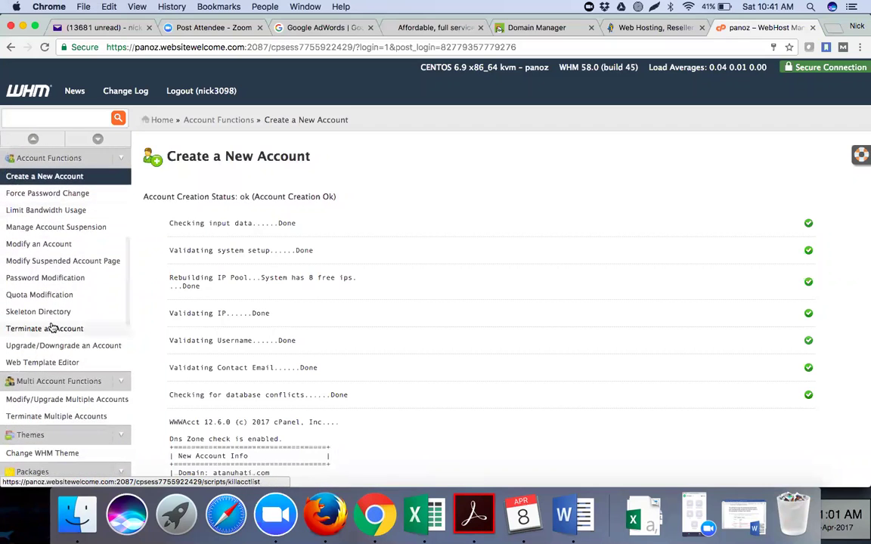
pyautogui.scroll(-1, 51, 328)
pyautogui.scroll(4, 51, 327)
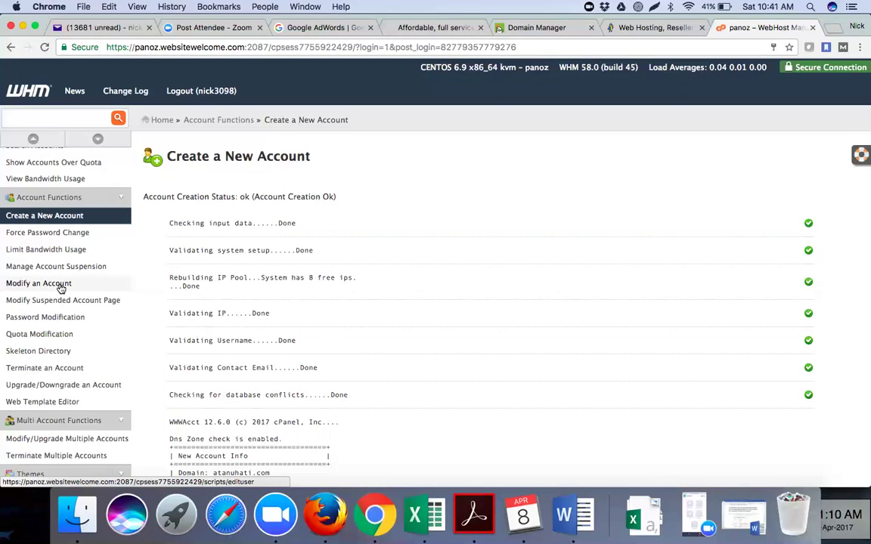
pyautogui.scroll(4, 57, 243)
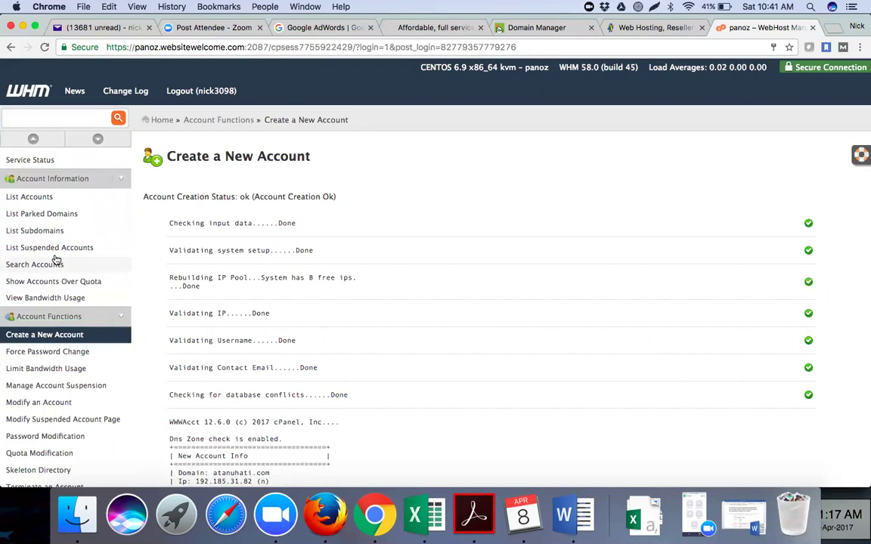
pyautogui.scroll(4, 57, 307)
pyautogui.scroll(1, 57, 308)
pyautogui.scroll(-6, 57, 307)
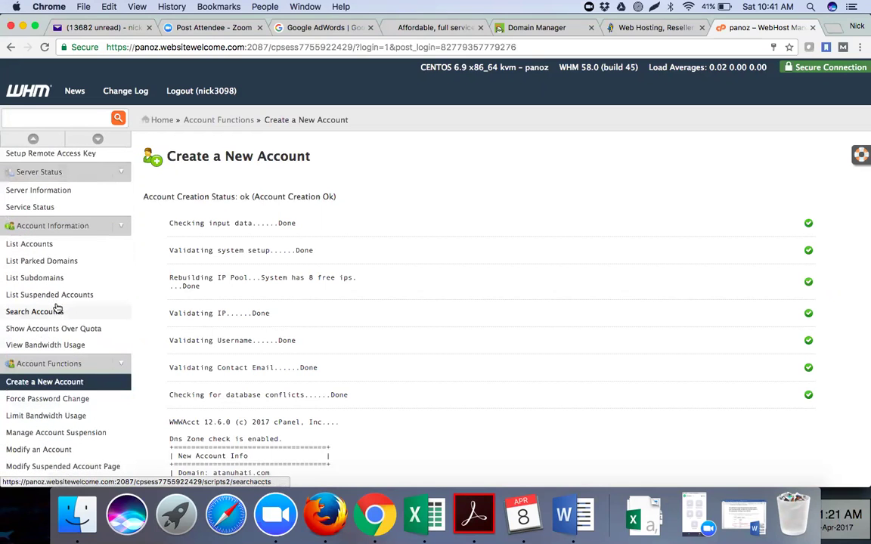
pyautogui.scroll(-6, 57, 309)
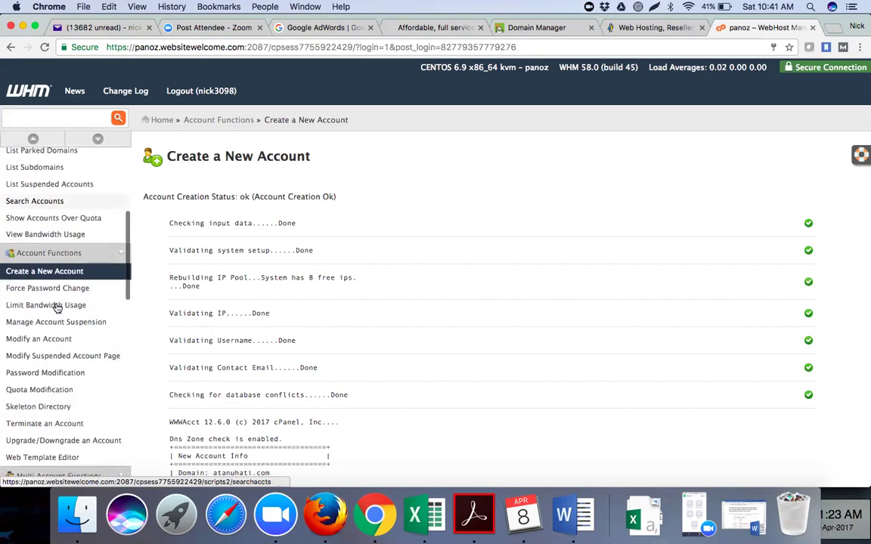
pyautogui.scroll(-8, 58, 309)
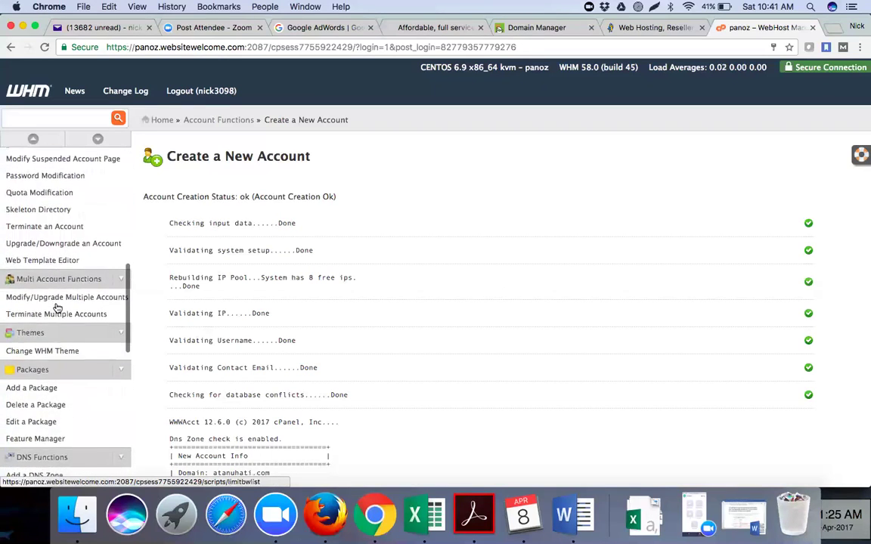
pyautogui.scroll(7, 58, 308)
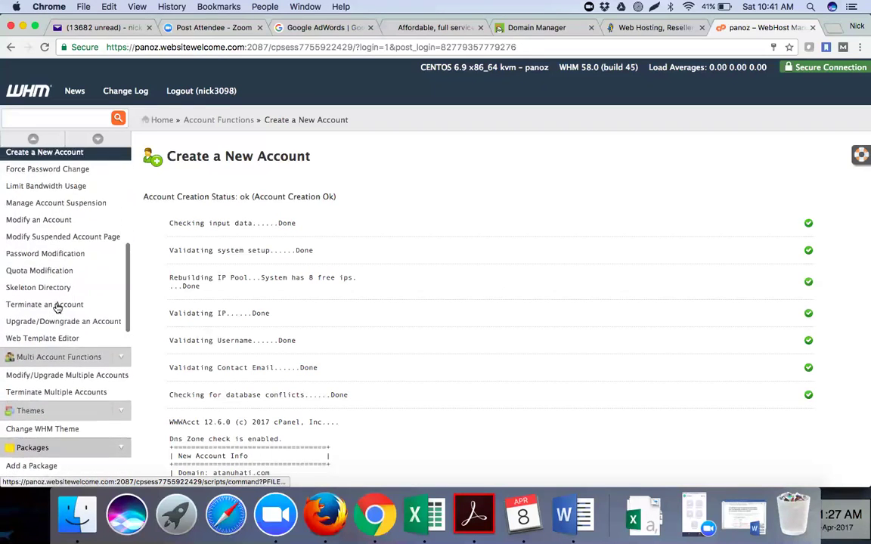
pyautogui.scroll(6, 58, 309)
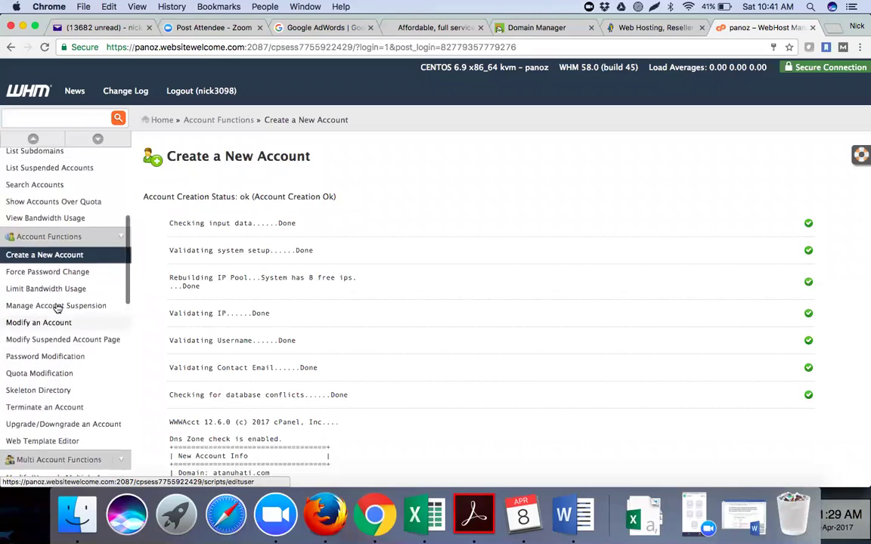
pyautogui.scroll(2, 56, 307)
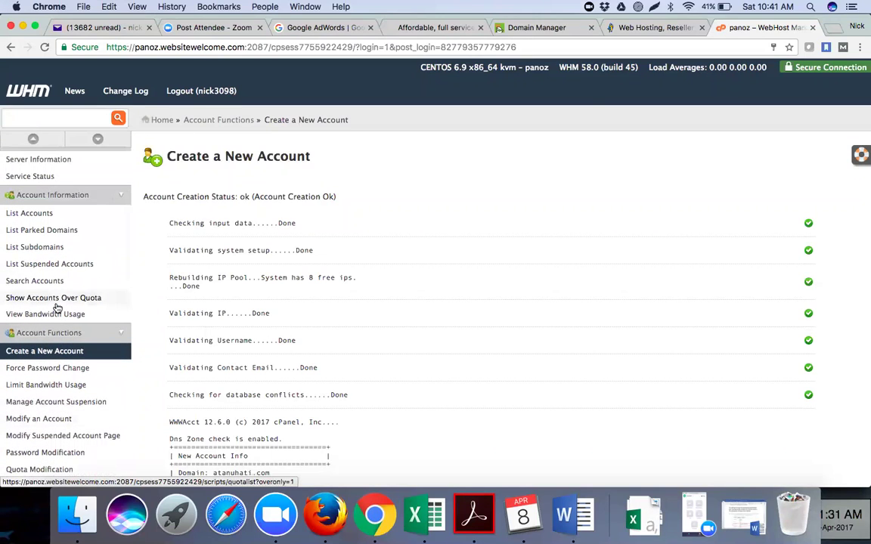
pyautogui.click(51, 214)
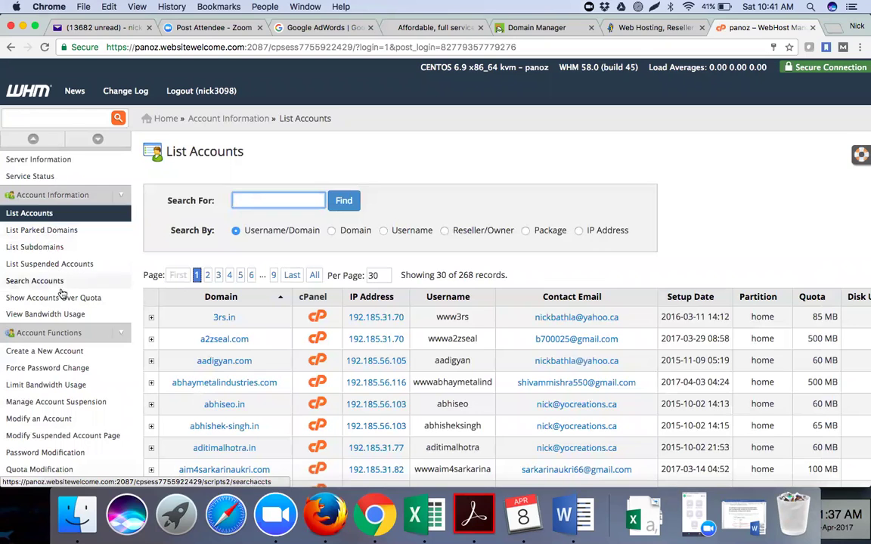
# Start a new account with domain gymsamrath.com and the auto-filled username gymsamrath.
pyautogui.click(65, 351)
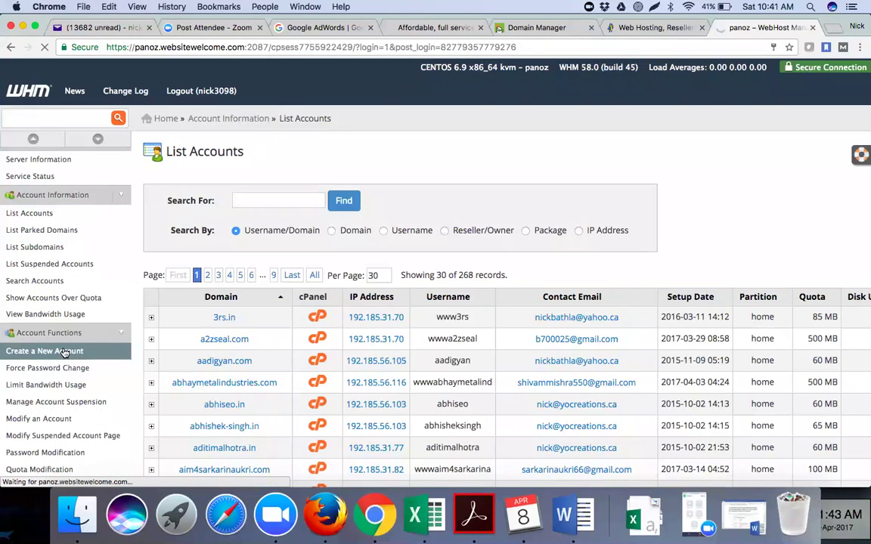
pyautogui.click(323, 227)
pyautogui.write('gymsamrath.com')
pyautogui.click(357, 257)
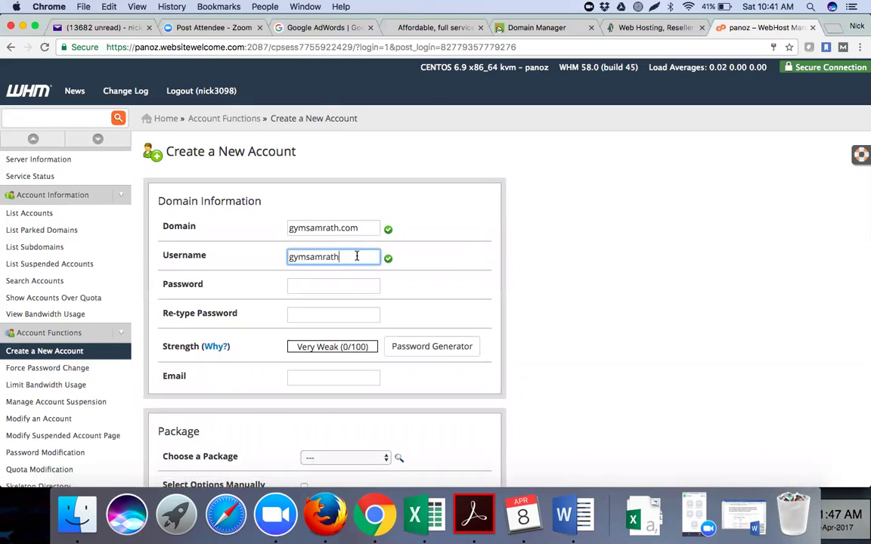
pyautogui.moveTo(356, 257); pyautogui.dragTo(287, 257)
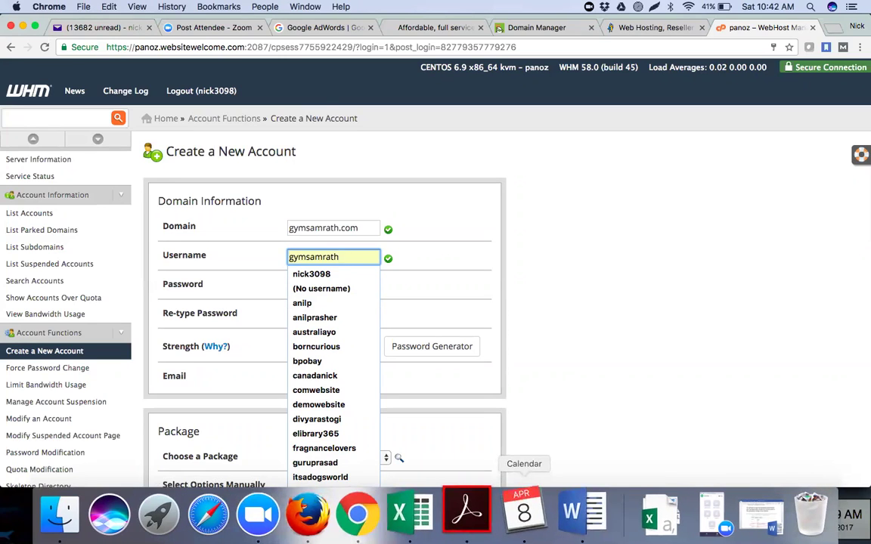
pyautogui.click(542, 285)
# Enter a matching Very Strong (92/100) password in both password fields.
pyautogui.click(301, 283)
pyautogui.write('p••••')
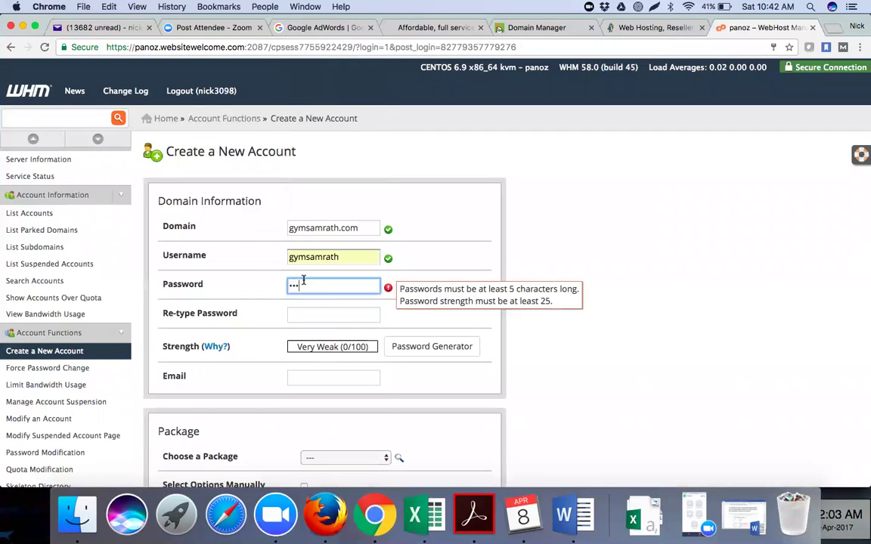
pyautogui.write('•••')
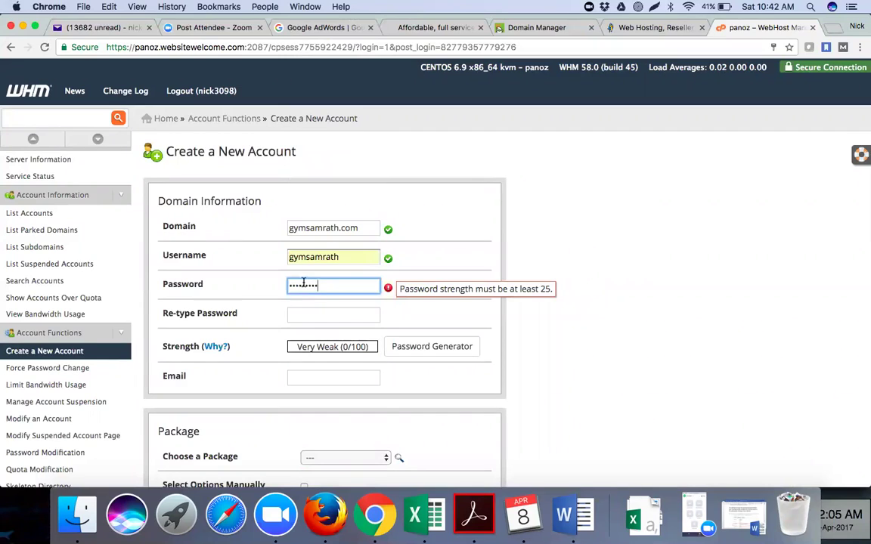
pyautogui.click(331, 314)
pyautogui.write('•••••••••')
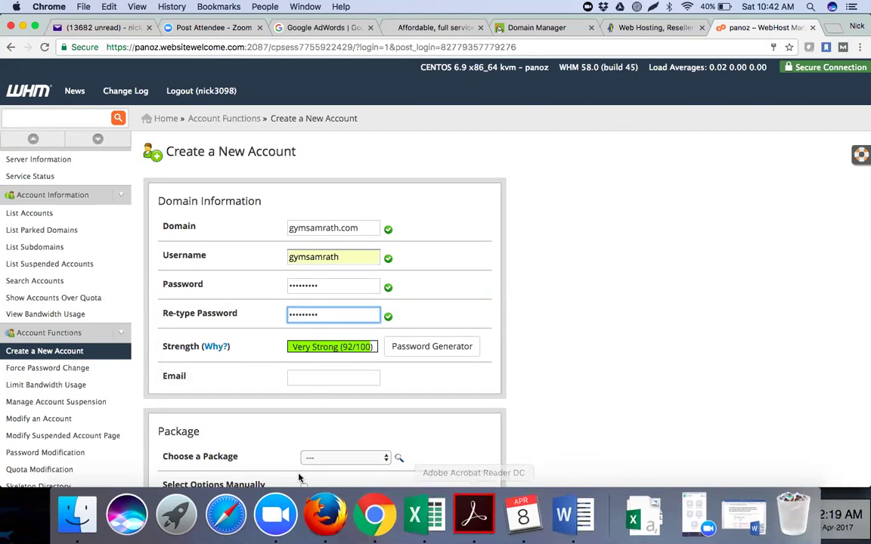
# Copy the gymsamrath.com participant's e-mail address from cell B8.
pyautogui.click(425, 529)
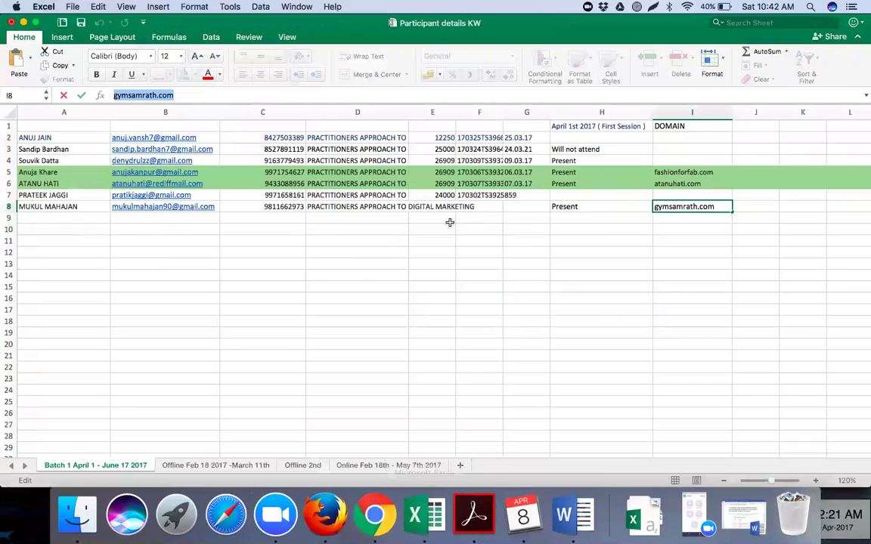
pyautogui.click(250, 205)
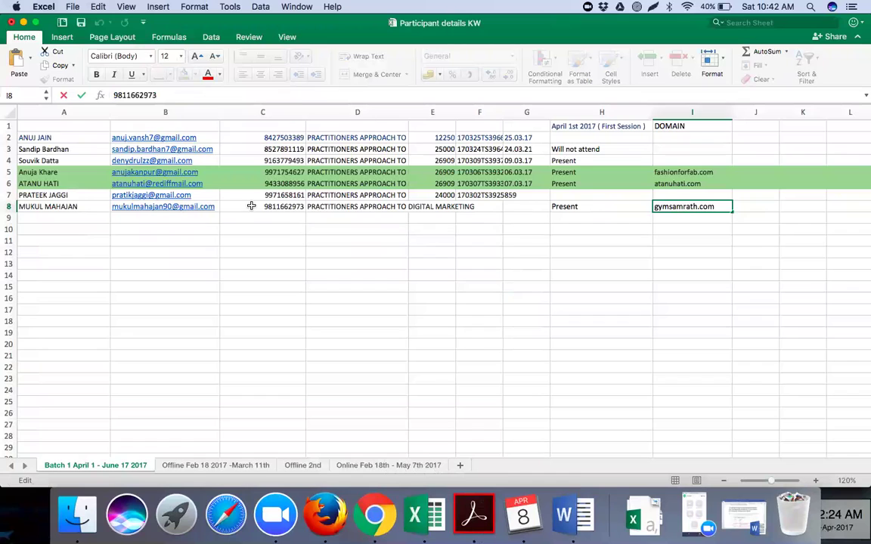
pyautogui.click(165, 206)
pyautogui.moveTo(217, 95); pyautogui.dragTo(114, 99)
pyautogui.press('super+c')
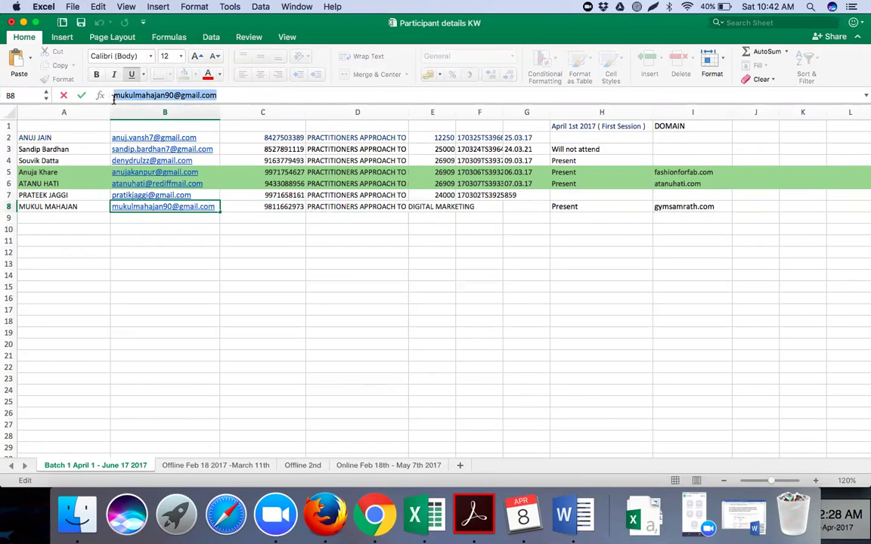
# Paste the participant's e-mail as the gymsamrath.com account's contact address.
pyautogui.click(373, 520)
pyautogui.click(346, 376)
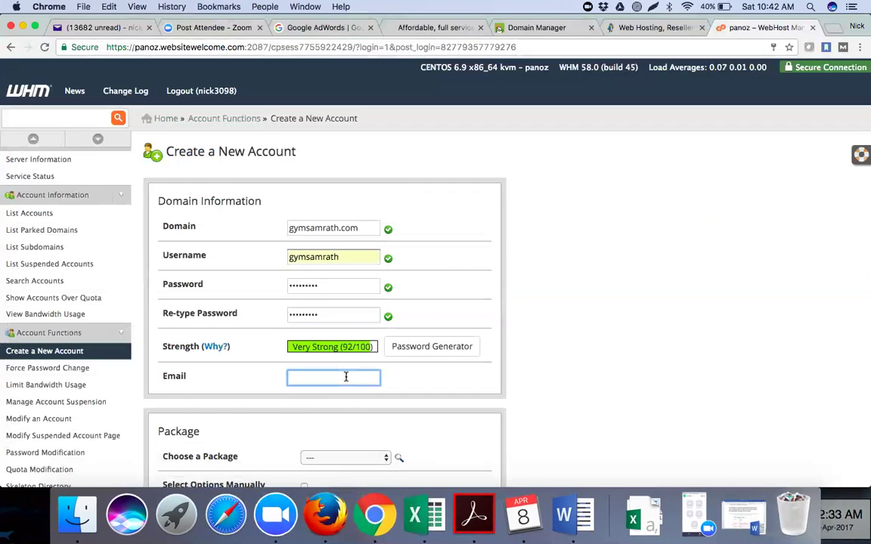
pyautogui.press('super+v')
pyautogui.click(551, 219)
pyautogui.scroll(-2, 552, 220)
pyautogui.scroll(-1, 552, 220)
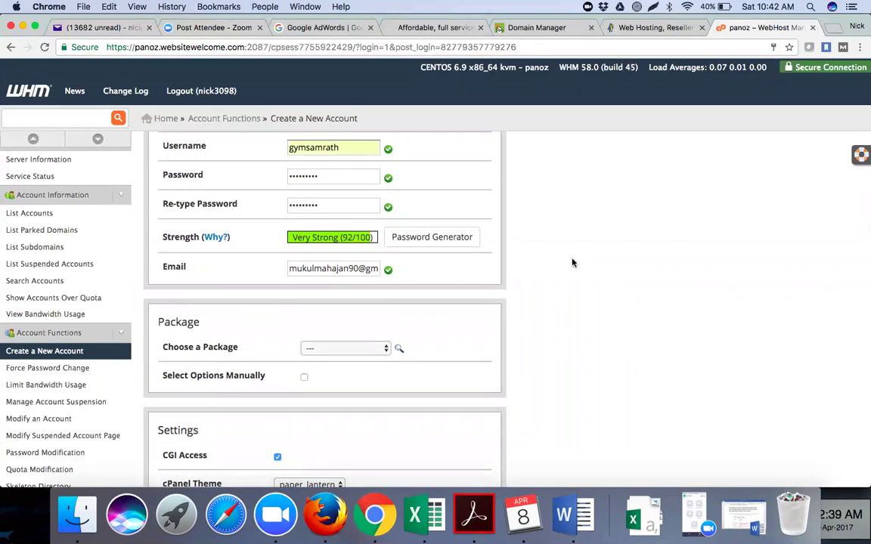
# Select the nick3098_Basic hosting package.
pyautogui.click(366, 351)
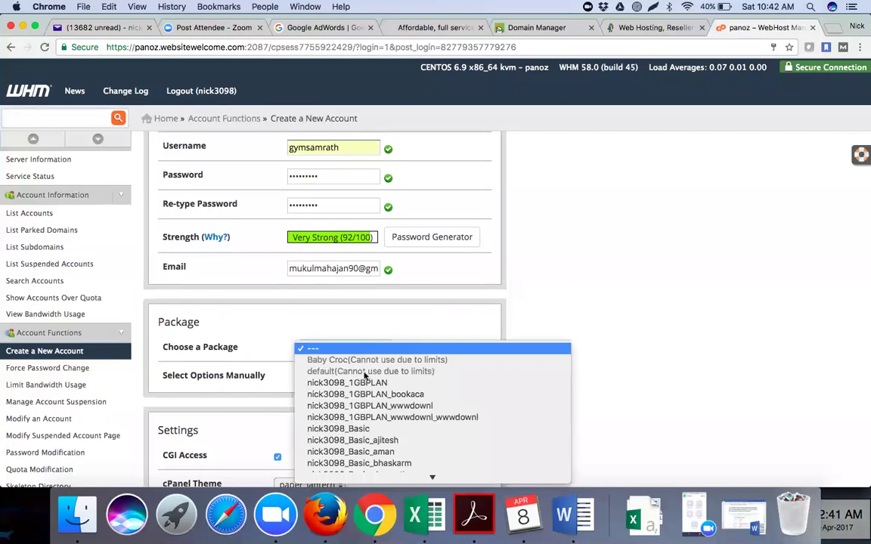
pyautogui.click(367, 428)
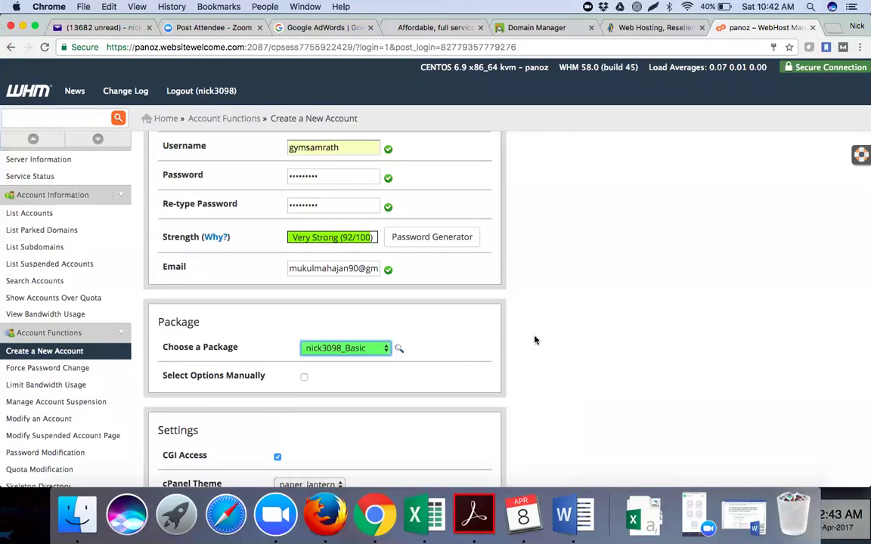
pyautogui.scroll(-5, 547, 344)
pyautogui.scroll(-5, 547, 344)
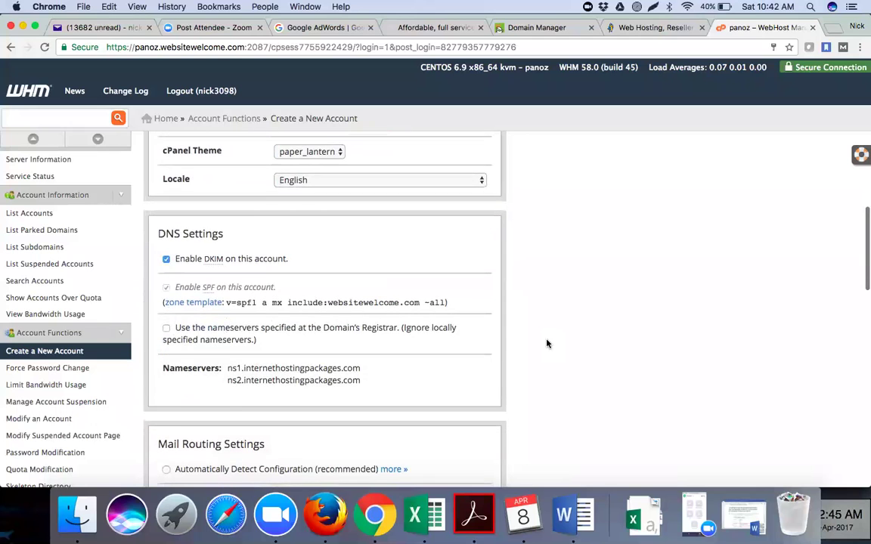
# Create the gymsamrath.com account and review its creation log.
pyautogui.click(163, 341)
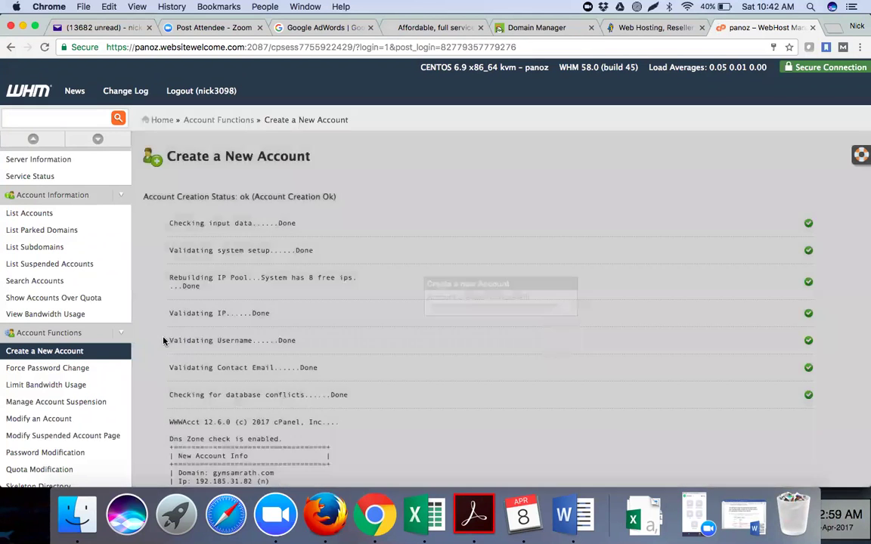
pyautogui.scroll(-1, 354, 338)
pyautogui.scroll(-10, 354, 338)
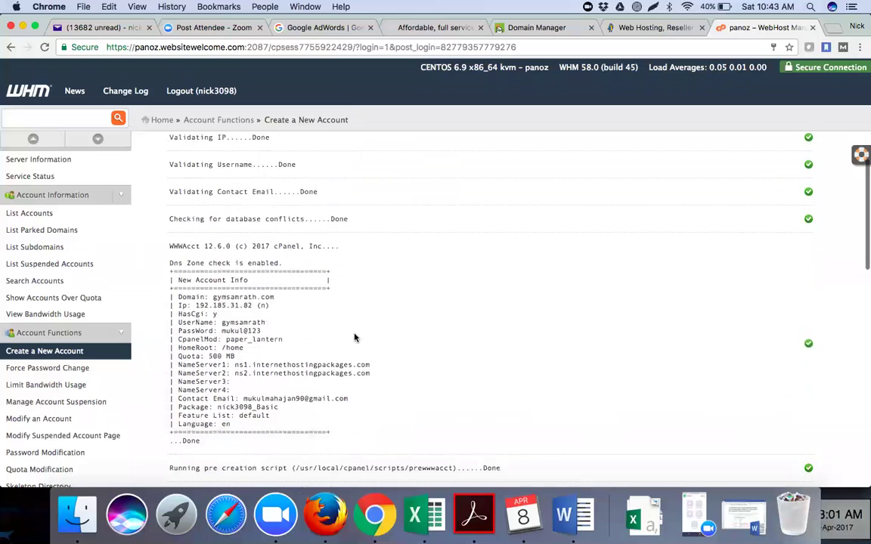
pyautogui.scroll(-10, 355, 338)
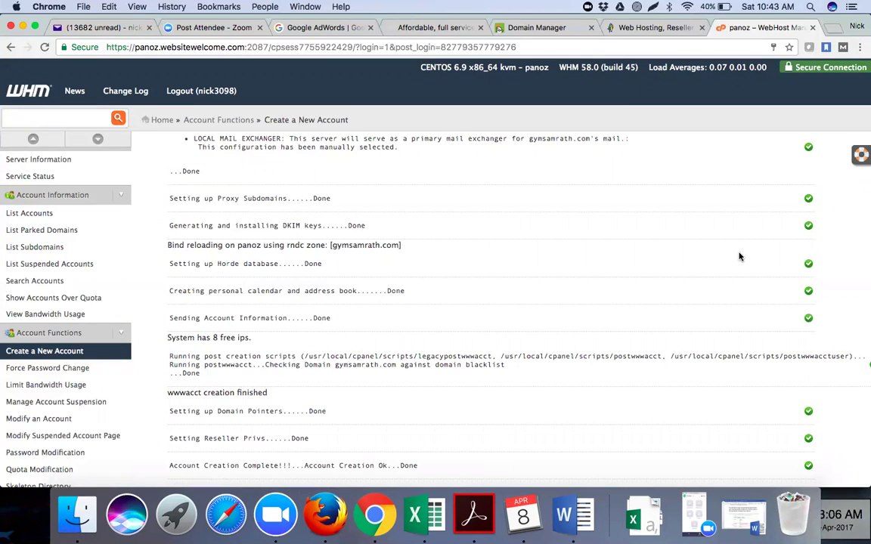
pyautogui.scroll(15, 740, 257)
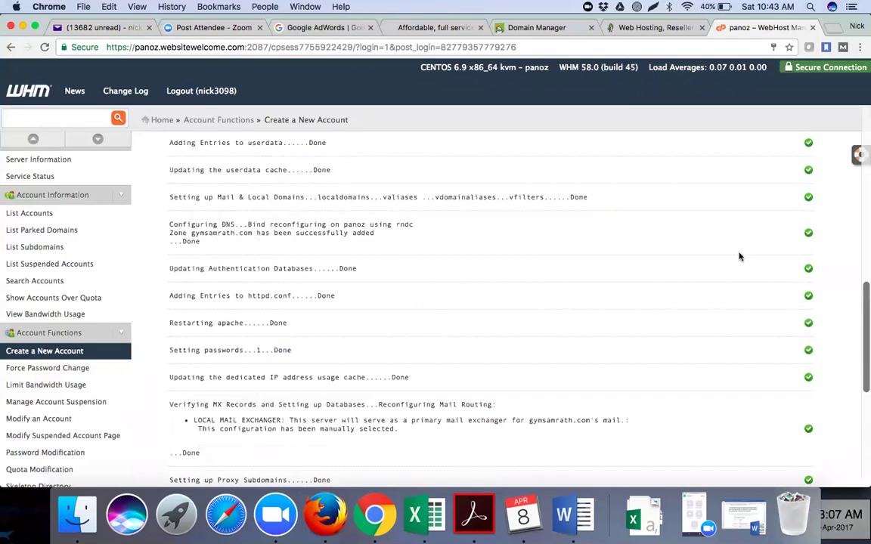
# Load fashionforfab.com in a new tab, then go to fashionforfab.com/cpanel.
pyautogui.click(833, 29)
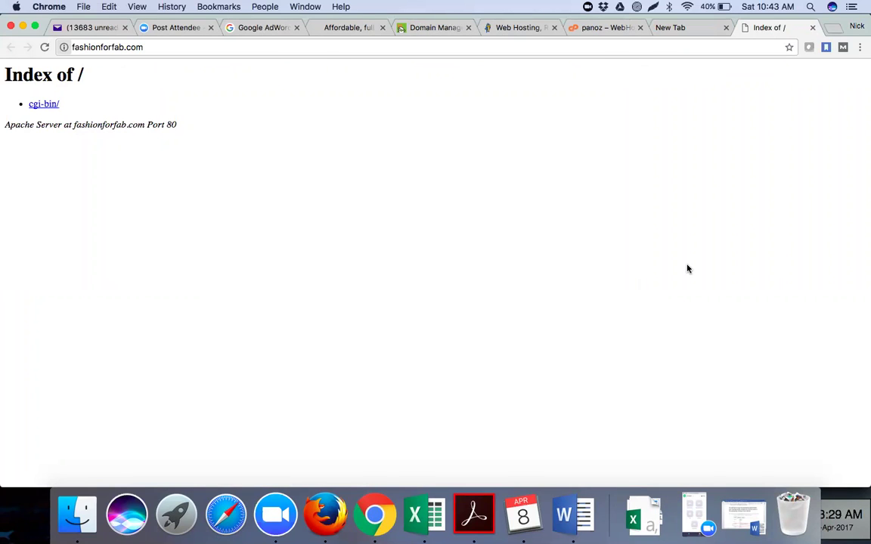
pyautogui.click(173, 46)
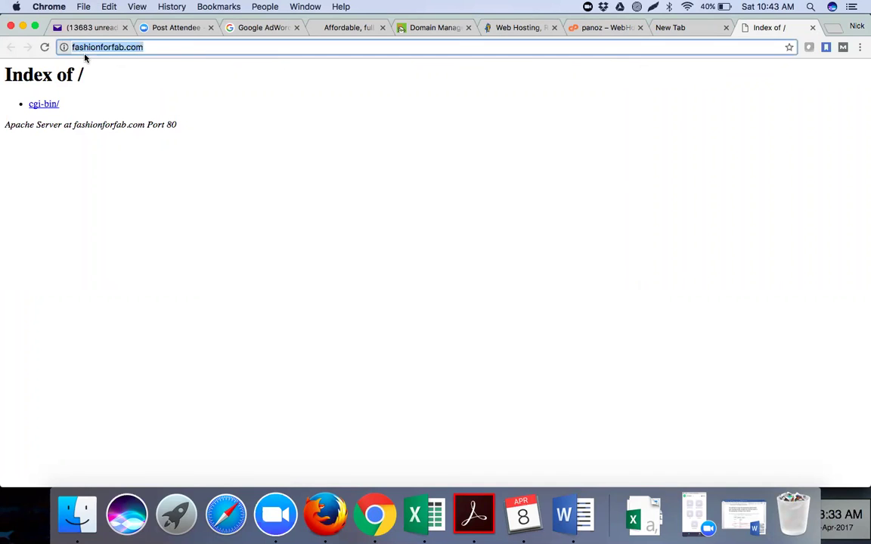
pyautogui.click(162, 46)
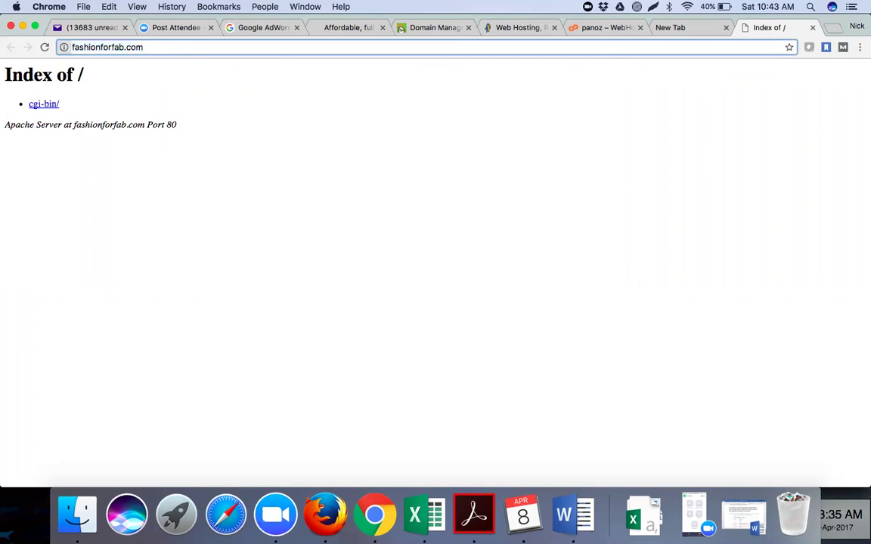
pyautogui.write('/cpanel')
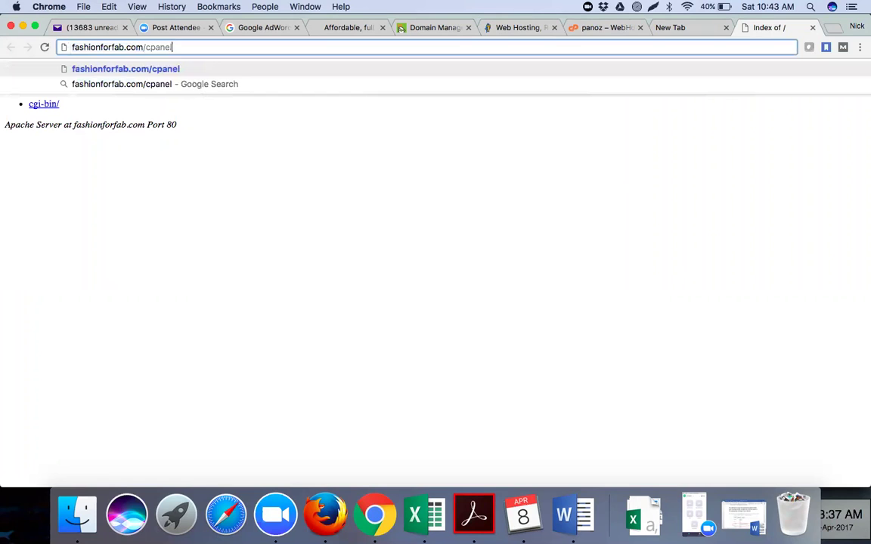
pyautogui.press('super+a')
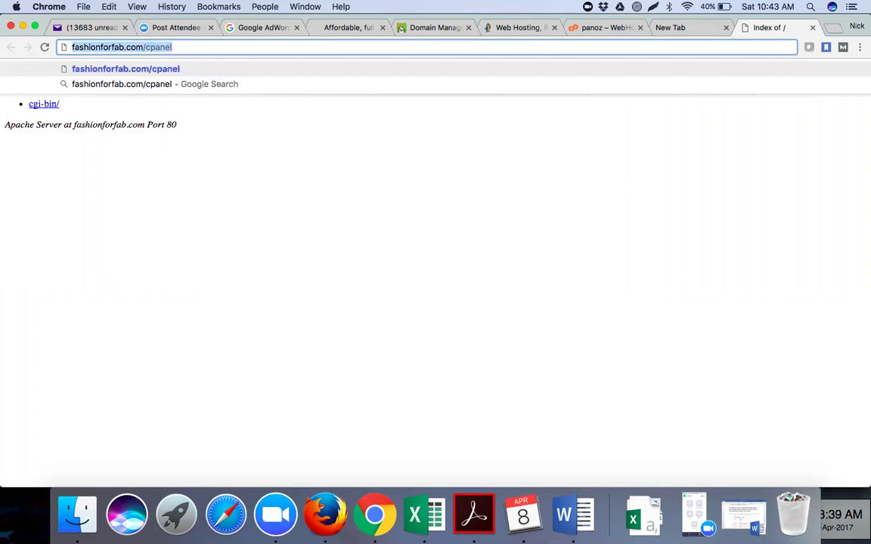
pyautogui.press('Return')
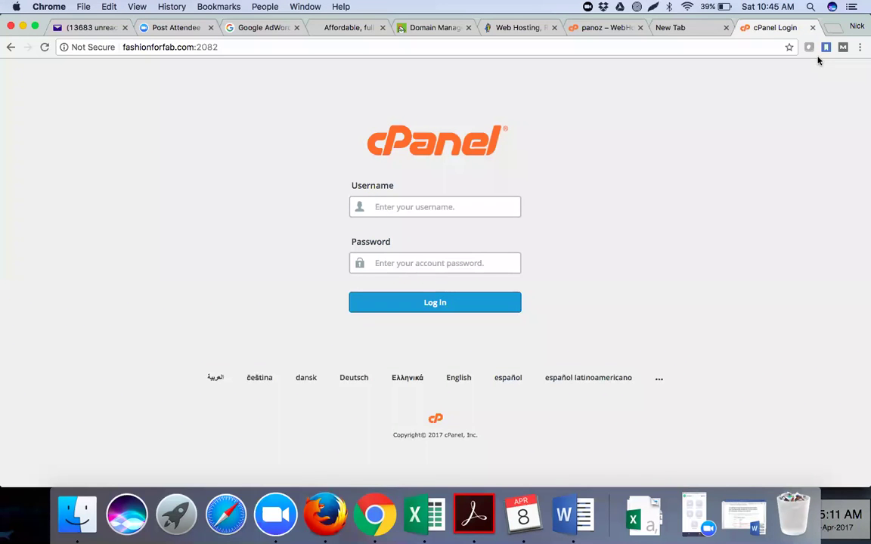
# Open whois.com in a new browser tab and focus its domain search field.
pyautogui.press('super+t')
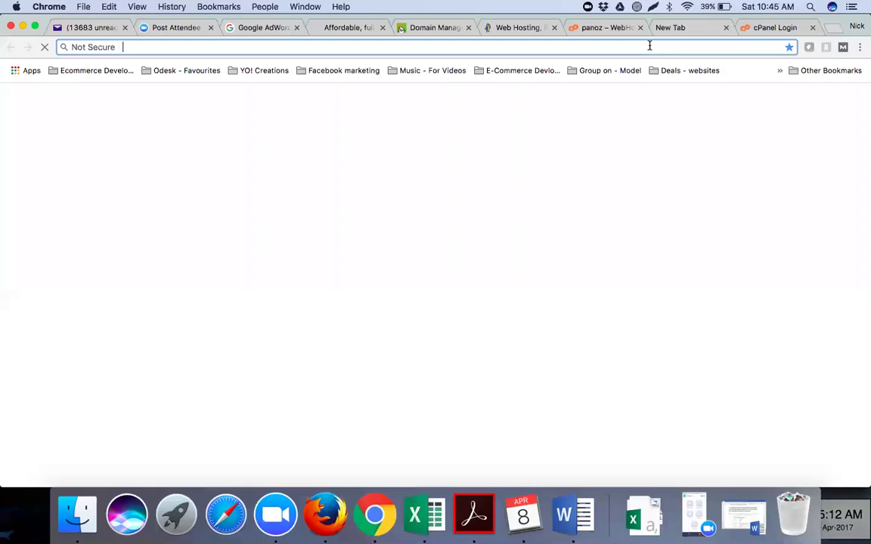
pyautogui.write('who')
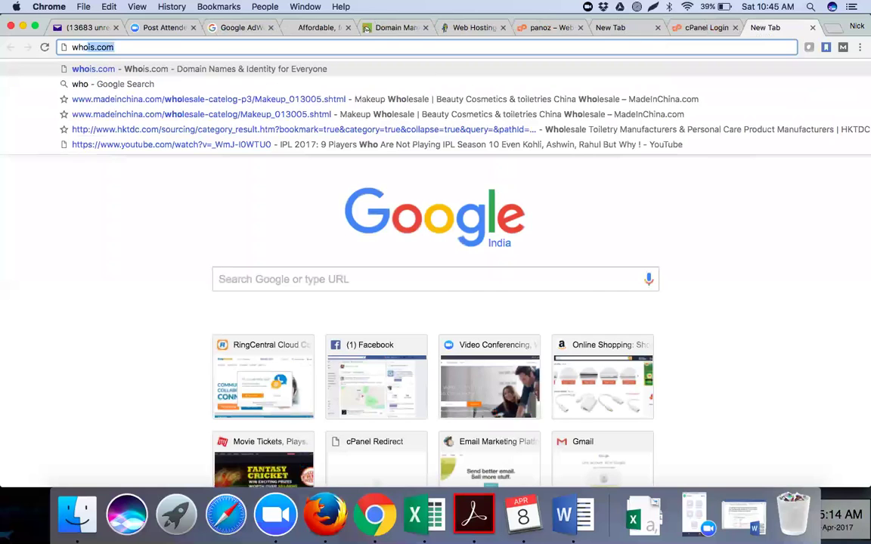
pyautogui.write('is')
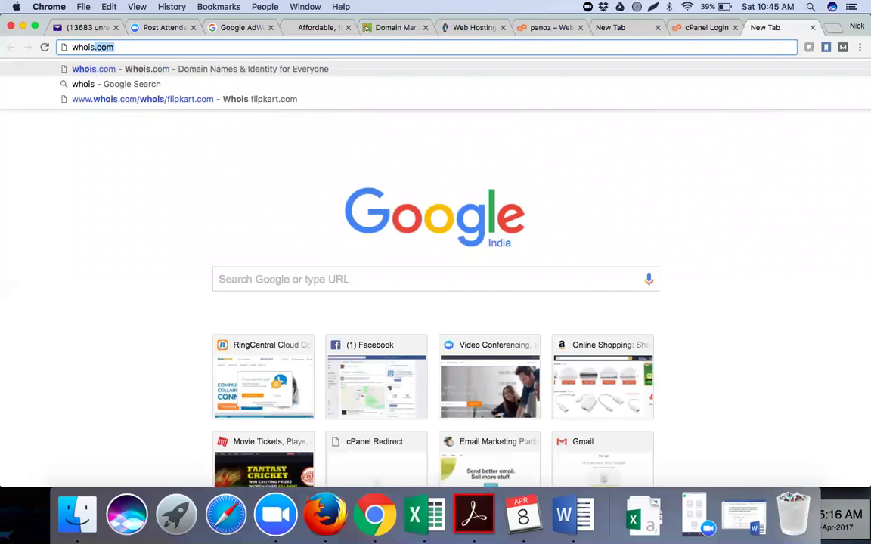
pyautogui.press('Return')
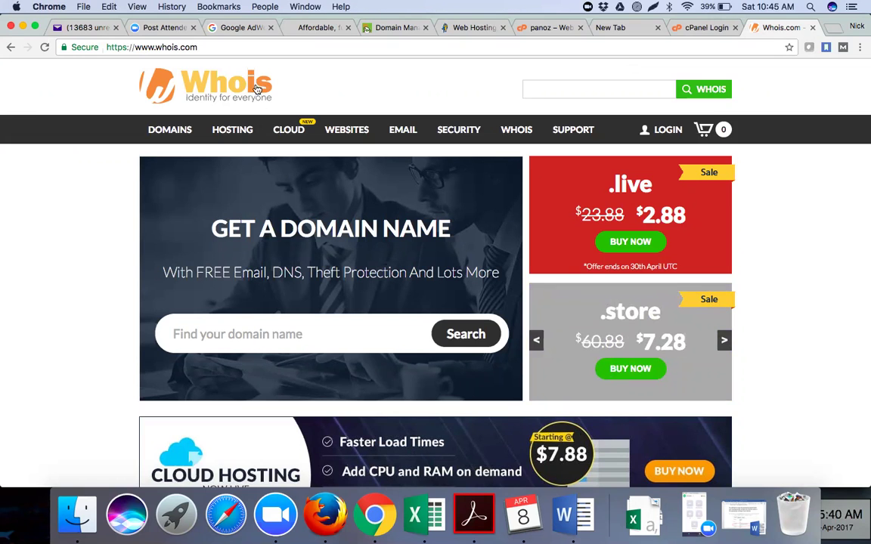
pyautogui.click(227, 335)
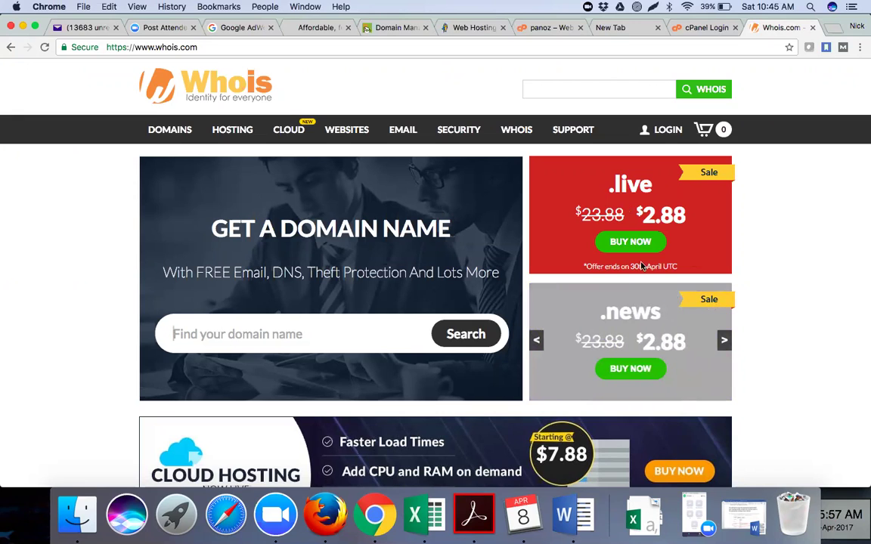
pyautogui.click(377, 330)
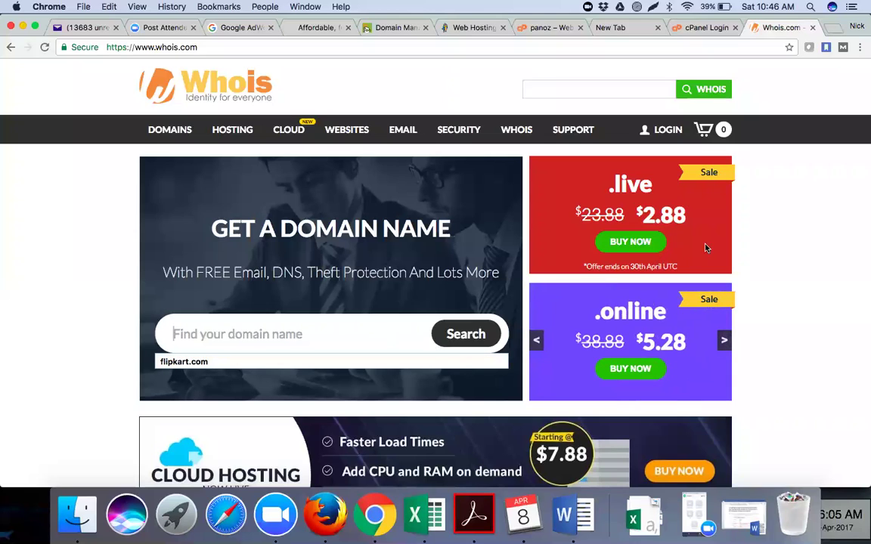
# Copy fashionforfab.com from the cPanel tab's address and paste it into Whois.com's domain search.
pyautogui.click(699, 29)
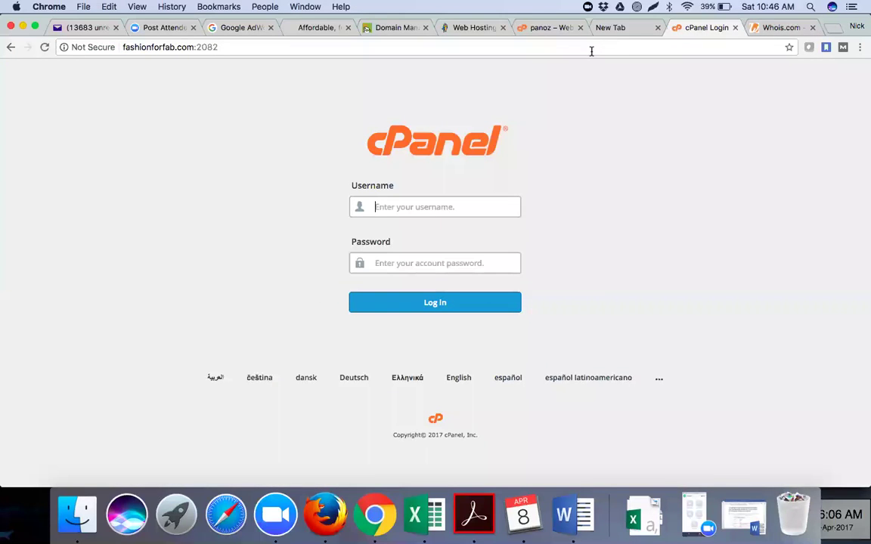
pyautogui.click(181, 47)
pyautogui.moveTo(182, 47); pyautogui.dragTo(122, 48)
pyautogui.press('super+c')
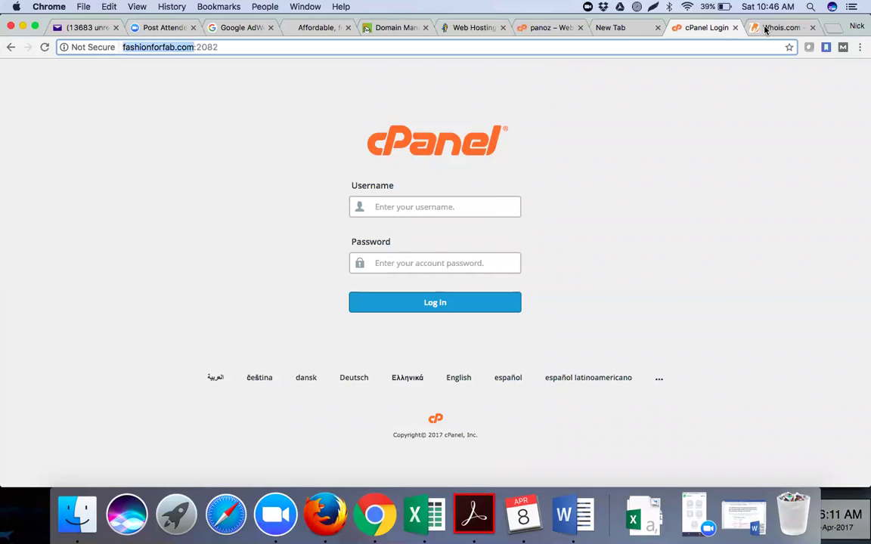
pyautogui.hotkey('ctrl', 'Tab')
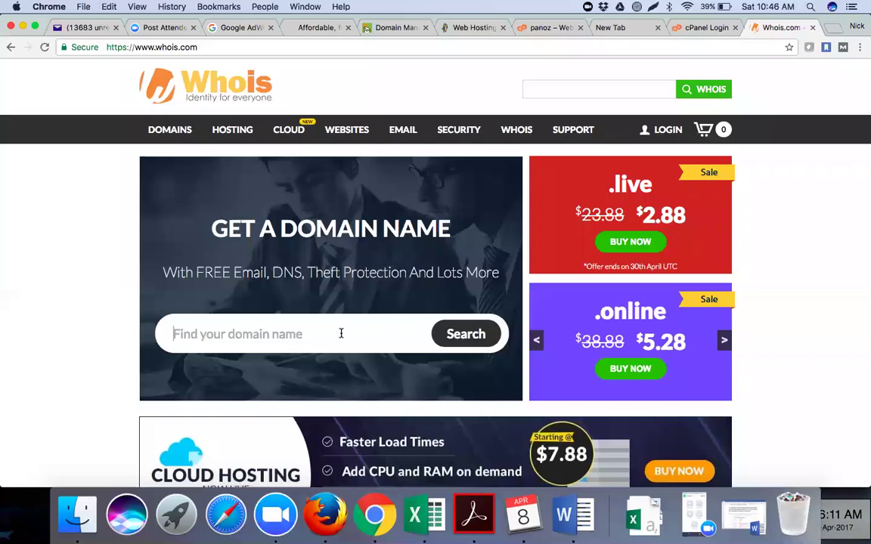
pyautogui.press('super+v')
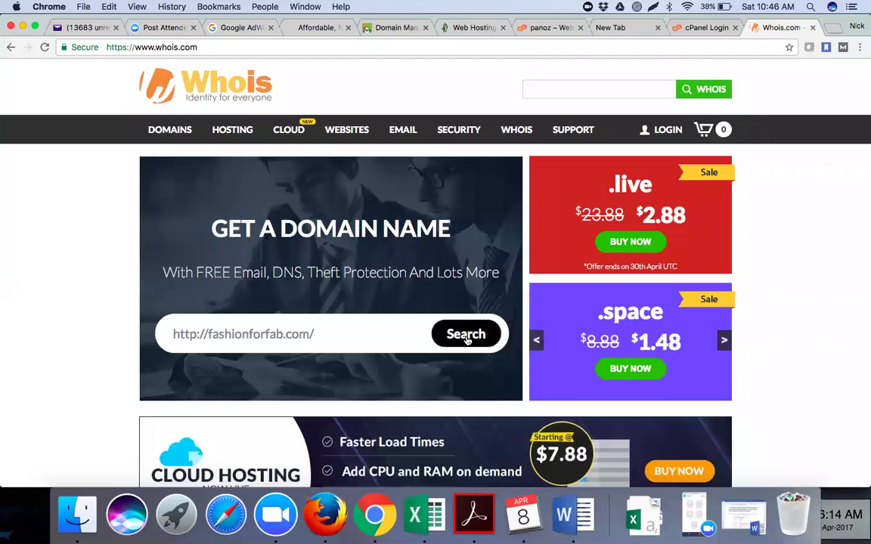
# Search fashionforfab.com and scroll to see it unavailable, with alternatives like fashionforfab.in at $9.88.
pyautogui.click(467, 340)
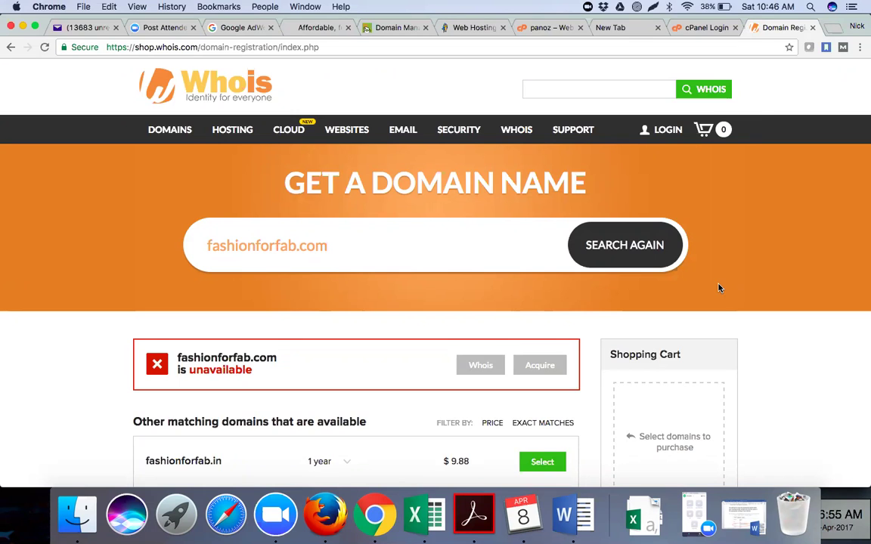
pyautogui.scroll(-3, 62, 352)
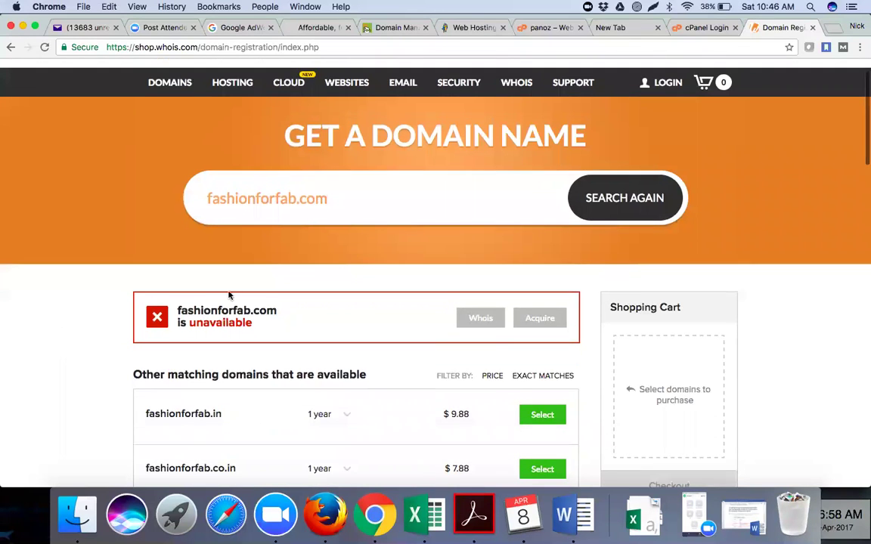
pyautogui.scroll(-2, 478, 230)
# Open the fashionforfab.com whois record and highlight its WHOIS server, whois.godaddy.com.
pyautogui.click(479, 228)
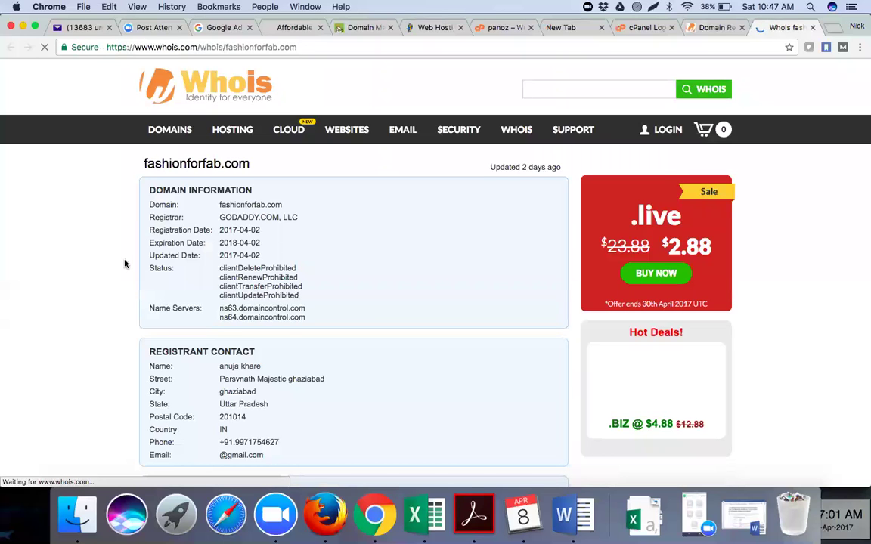
pyautogui.scroll(-3, 126, 263)
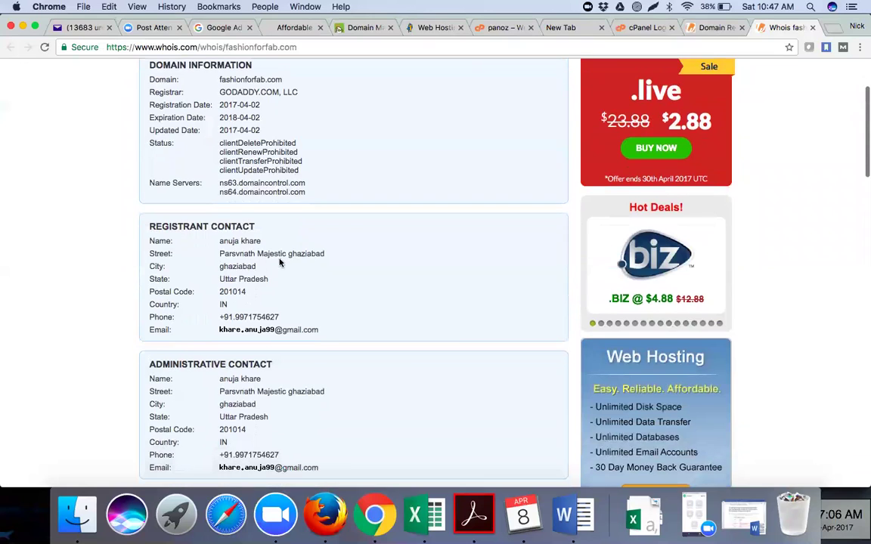
pyautogui.scroll(-1, 280, 260)
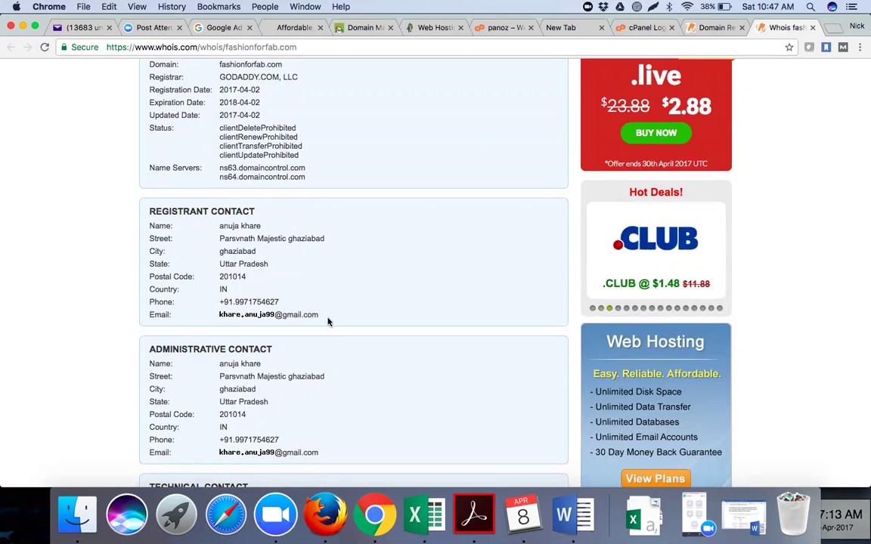
pyautogui.scroll(-2, 326, 394)
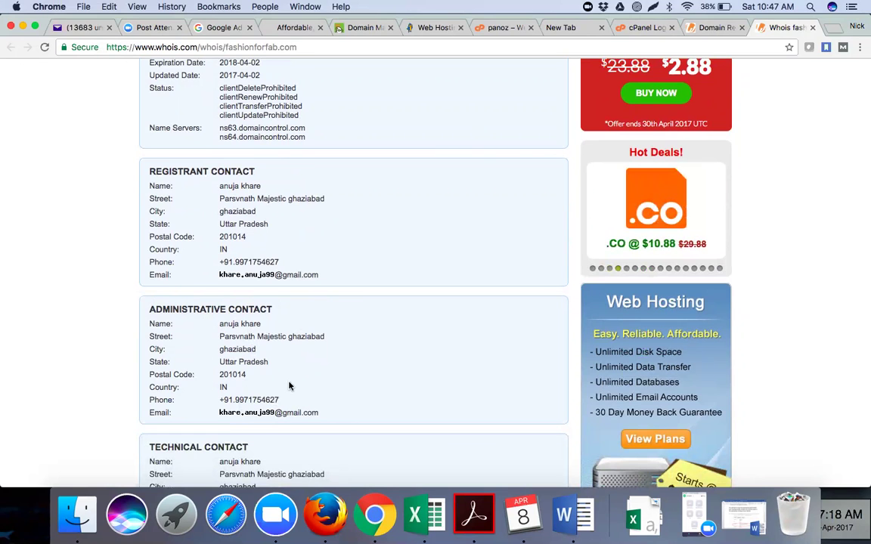
pyautogui.scroll(-10, 289, 385)
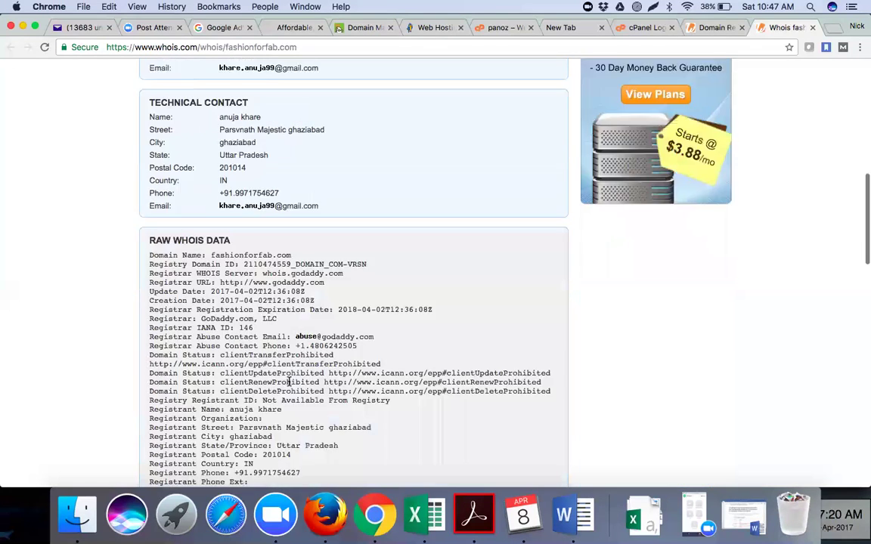
pyautogui.scroll(-4, 288, 382)
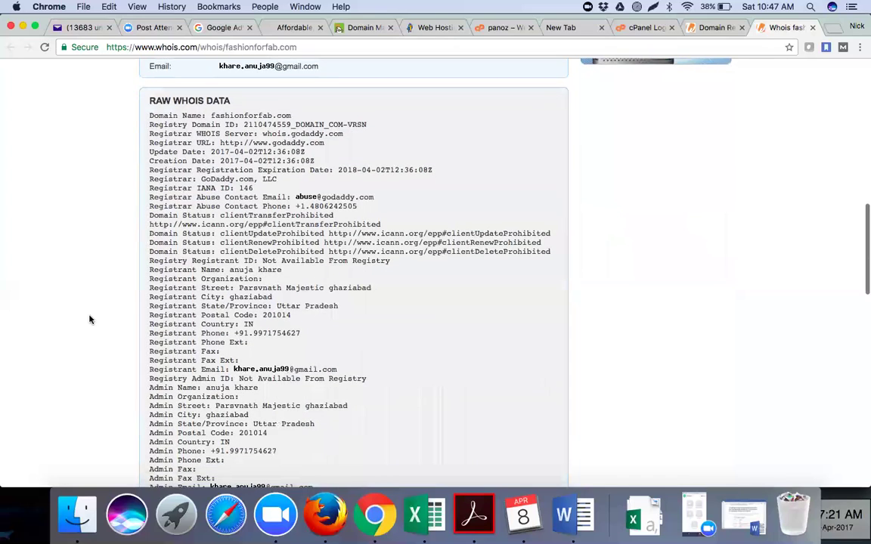
pyautogui.scroll(-1, 90, 318)
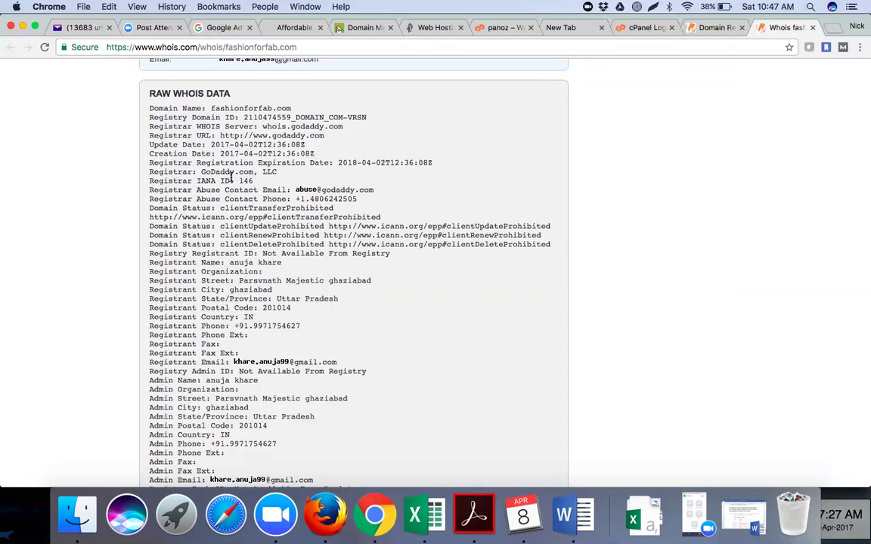
pyautogui.moveTo(345, 127); pyautogui.dragTo(256, 126)
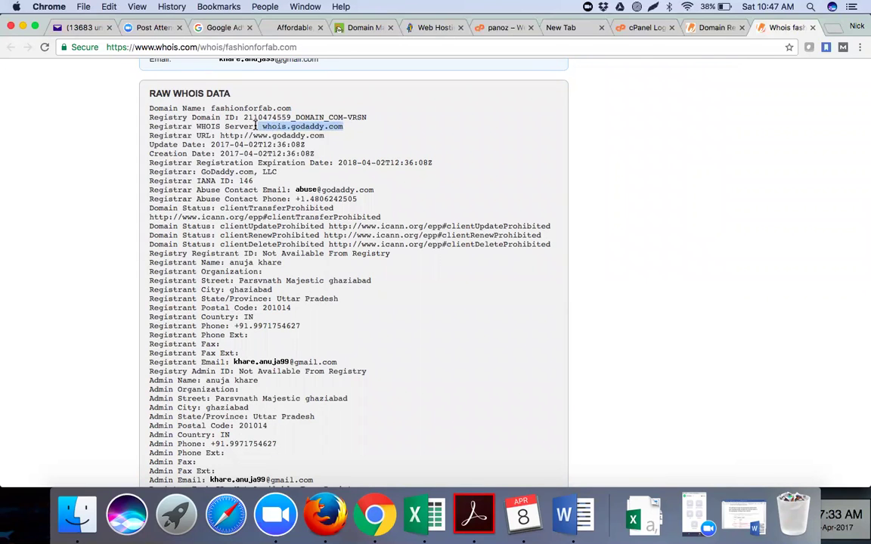
# Read the rest of the record to the bottom and return to the availability results.
pyautogui.scroll(-5, 92, 252)
pyautogui.scroll(-3, 92, 252)
pyautogui.scroll(-3, 91, 254)
pyautogui.scroll(-6, 410, 152)
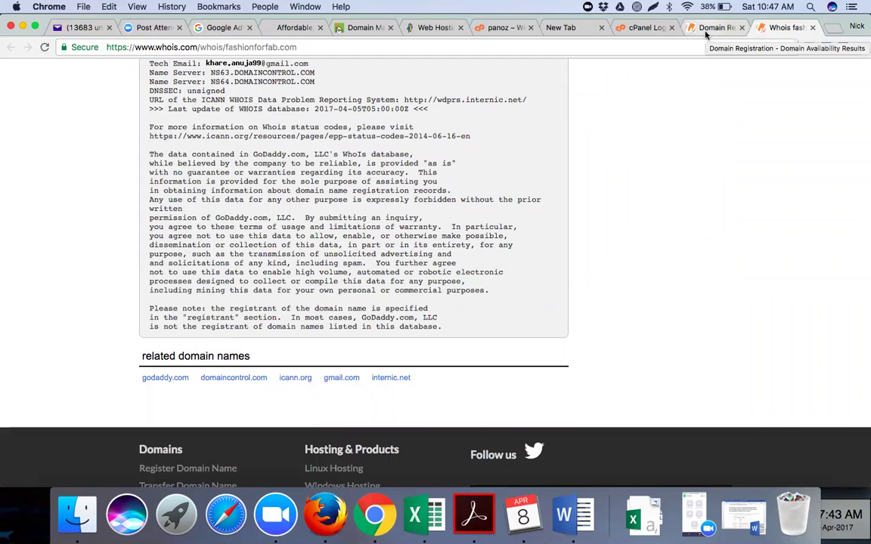
pyautogui.click(705, 32)
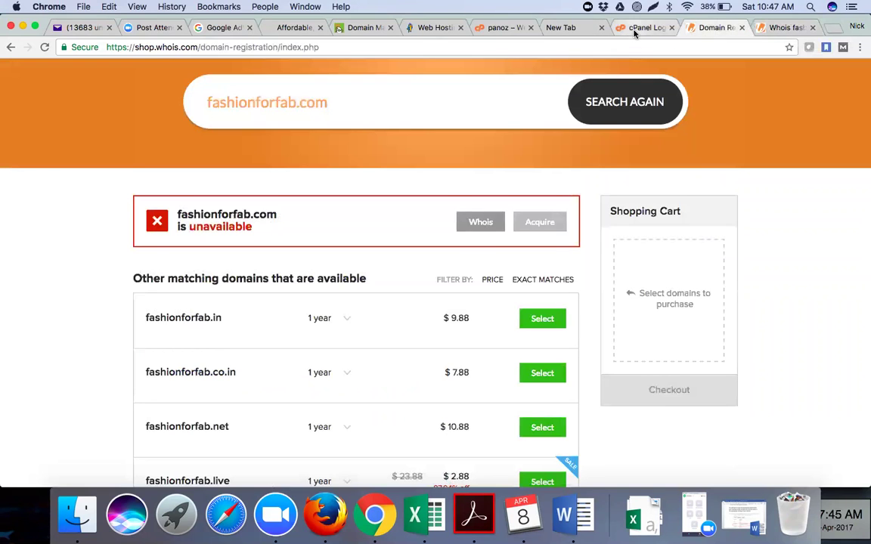
pyautogui.click(635, 32)
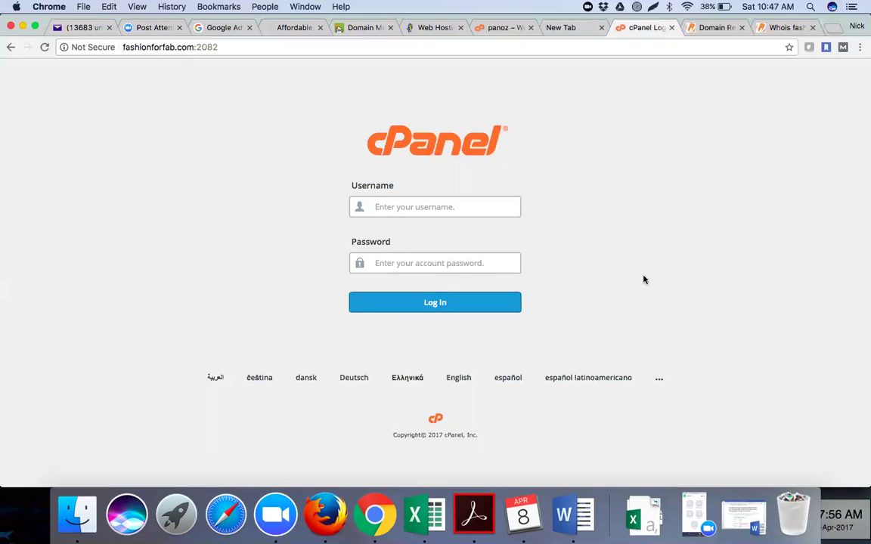
pyautogui.click(653, 46)
pyautogui.hotkey('alt', 'Return')
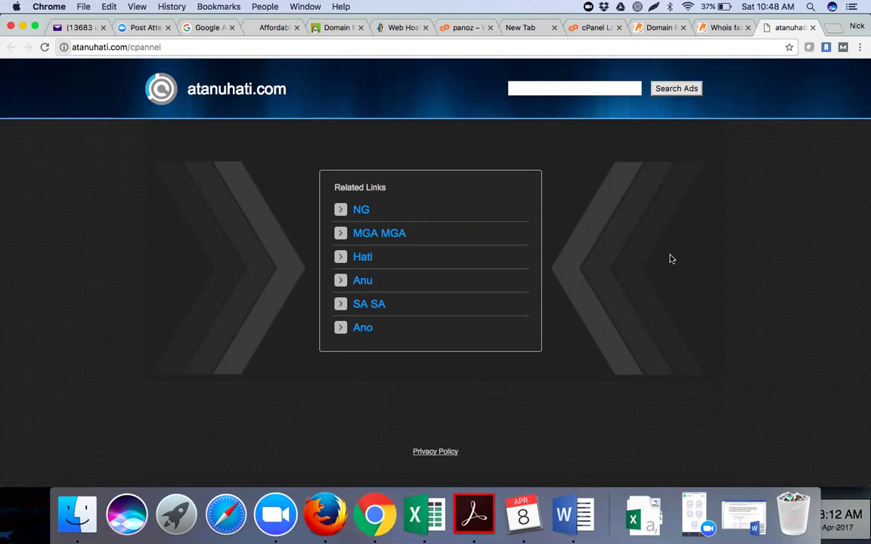
# Open gymsamrath.com in a new tab and then load gymsamrath.com/cpanel.
pyautogui.press('super+t')
pyautogui.write('gymsamrath.com')
pyautogui.press('Return')
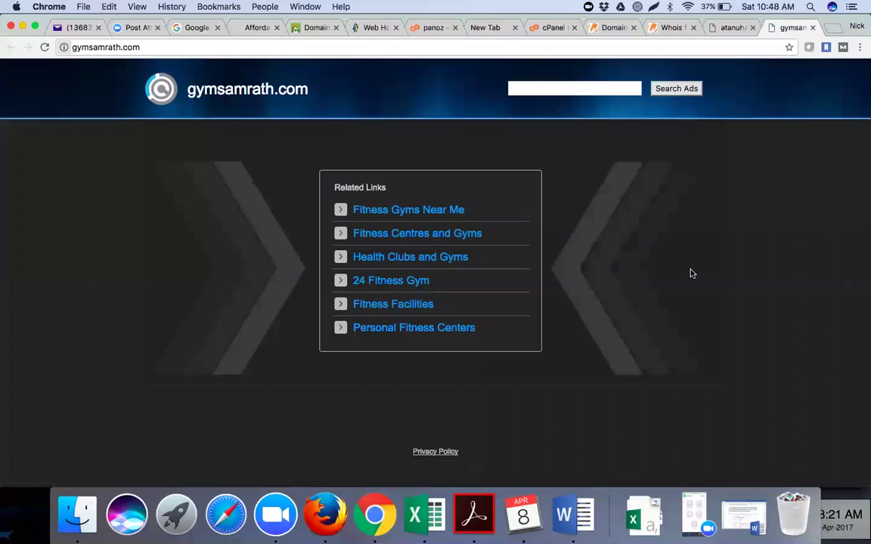
pyautogui.click(286, 50)
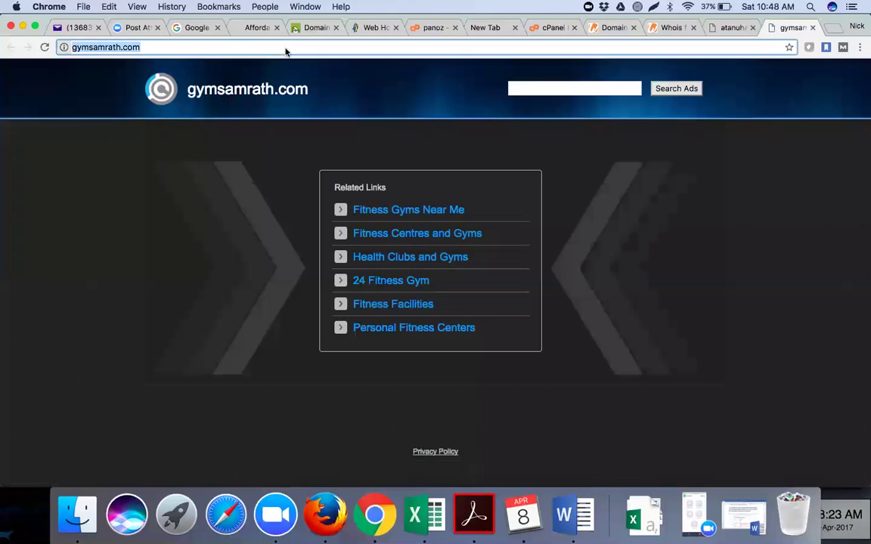
pyautogui.click(286, 48)
pyautogui.write('/cpanel')
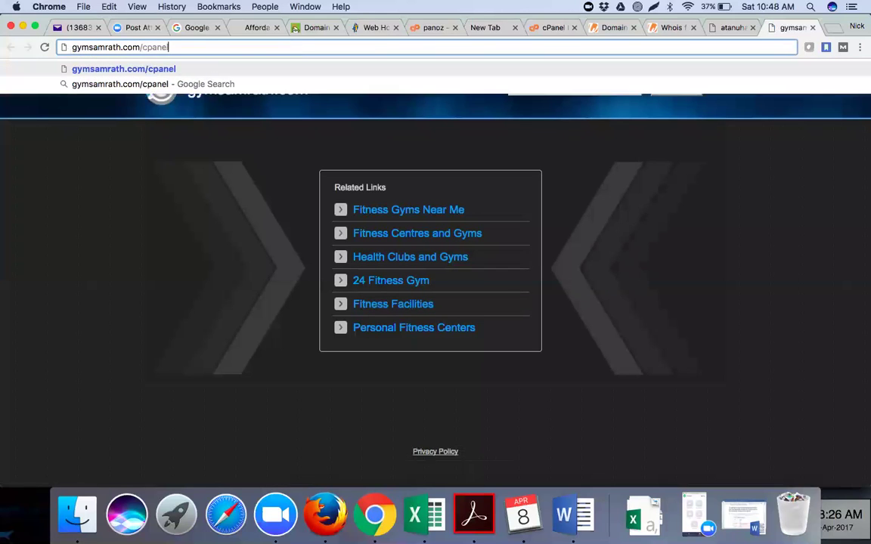
pyautogui.press('Return')
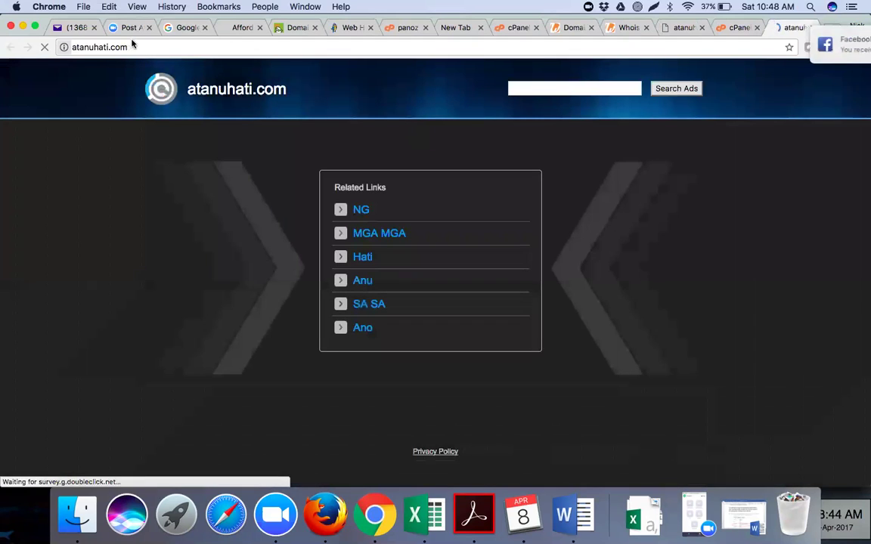
pyautogui.click(149, 47)
pyautogui.click(148, 48)
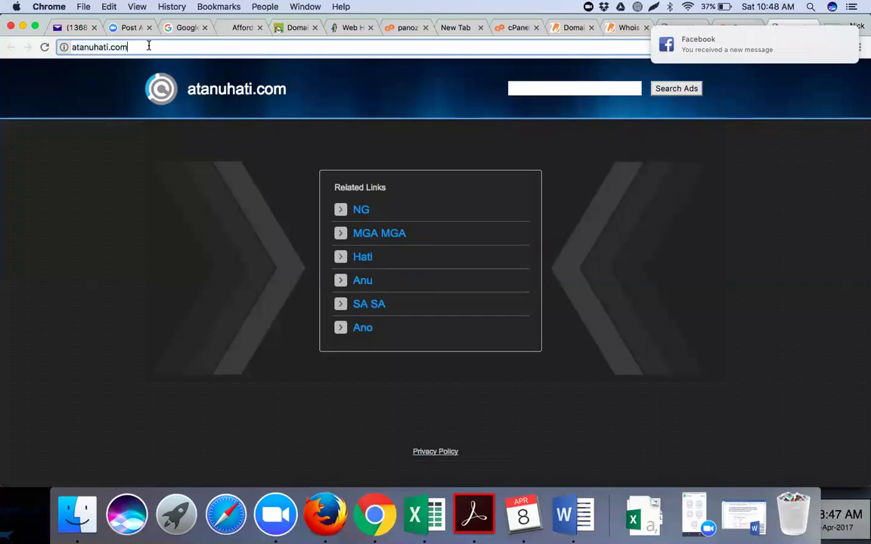
pyautogui.write('/cpanel')
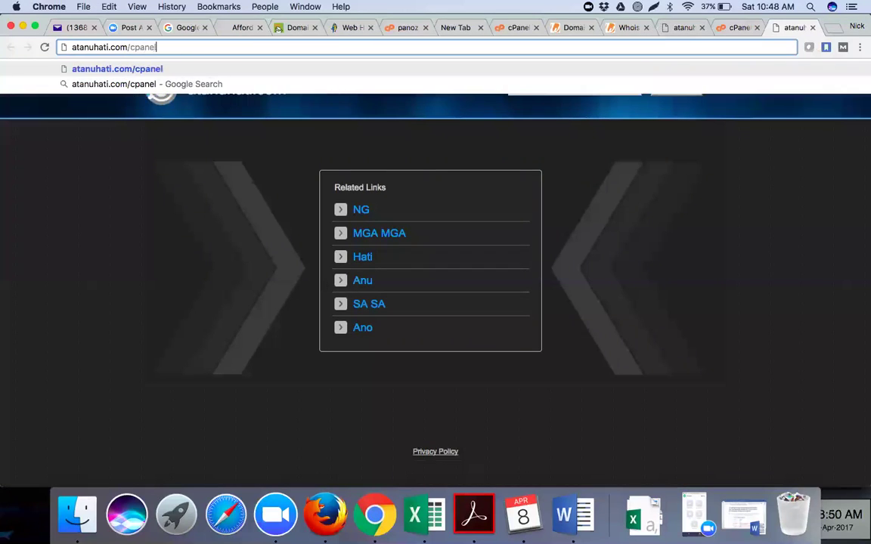
pyautogui.press('Return')
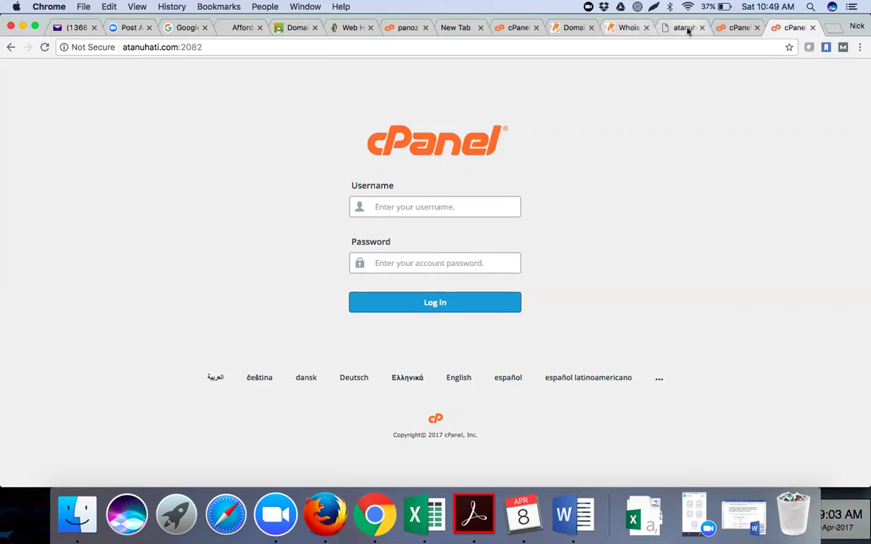
# Return to the fashionforfab.com cPanel login tab, then bring up the Excel participant sheet.
pyautogui.click(521, 33)
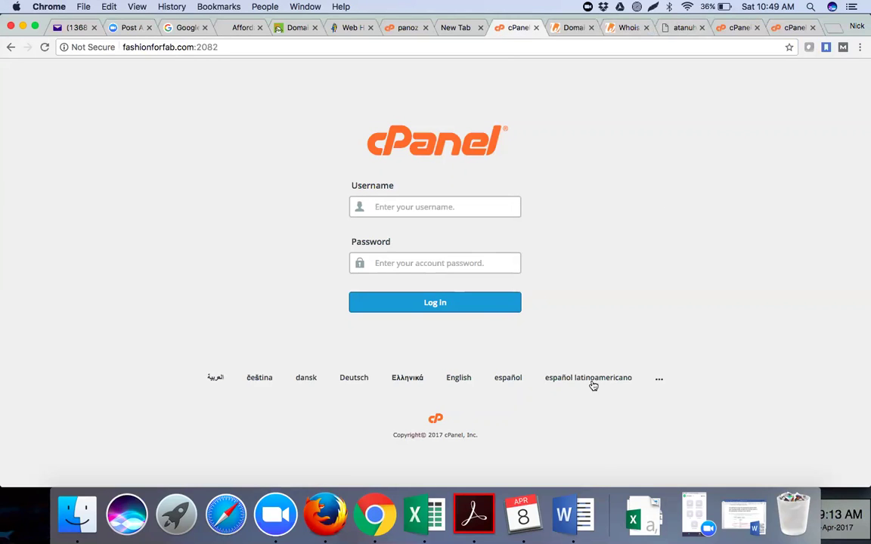
pyautogui.click(437, 514)
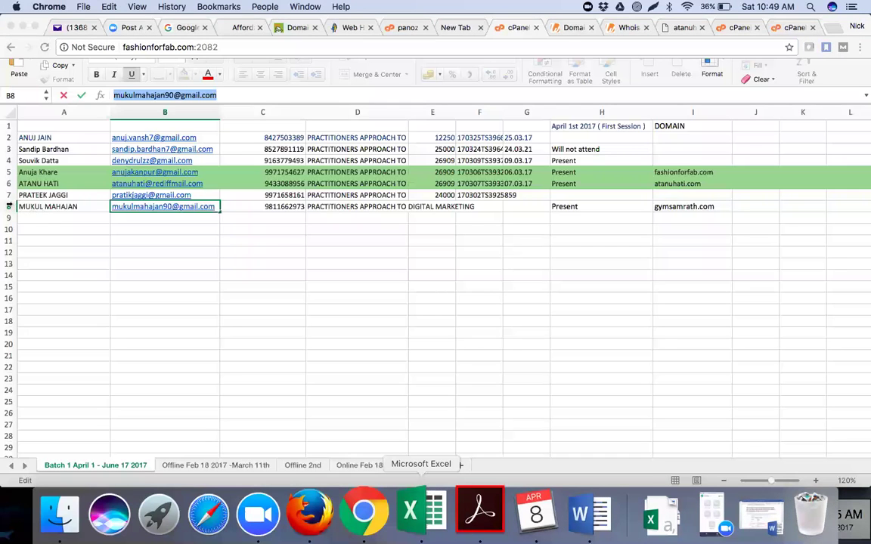
# Fill row 8 (gymsamrath.com) green to mark it done and go back to Chrome.
pyautogui.click(9, 207)
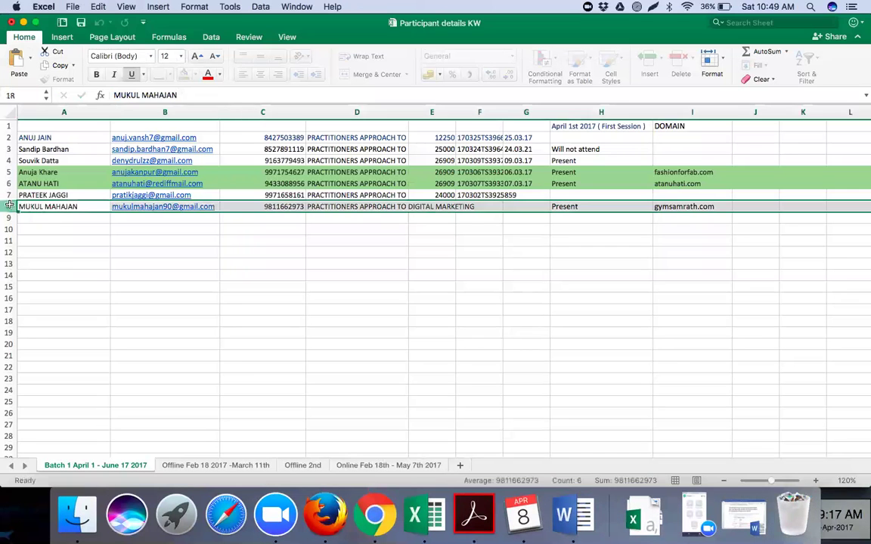
pyautogui.click(182, 74)
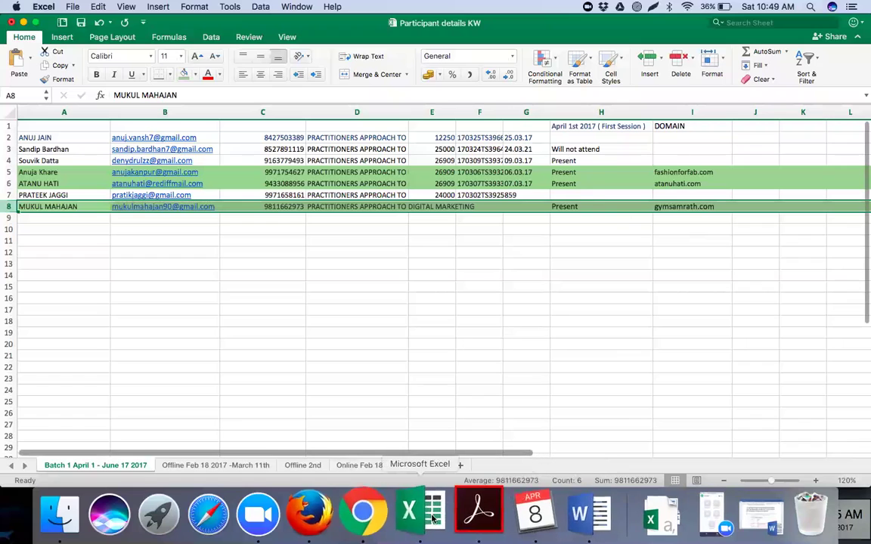
pyautogui.click(363, 516)
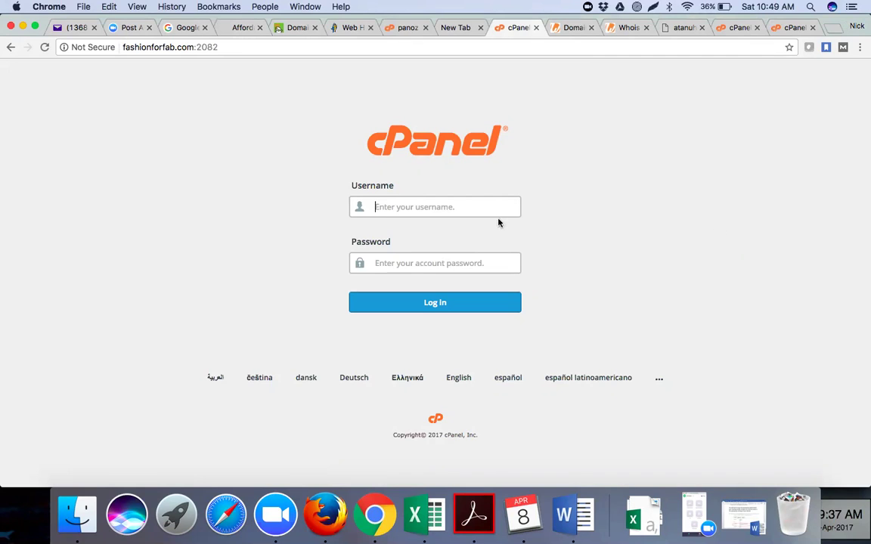
# Try logging in to fashionforfab.com cPanel with the account username and password, then fix the username.
pyautogui.click(475, 207)
pyautogui.write('fashi')
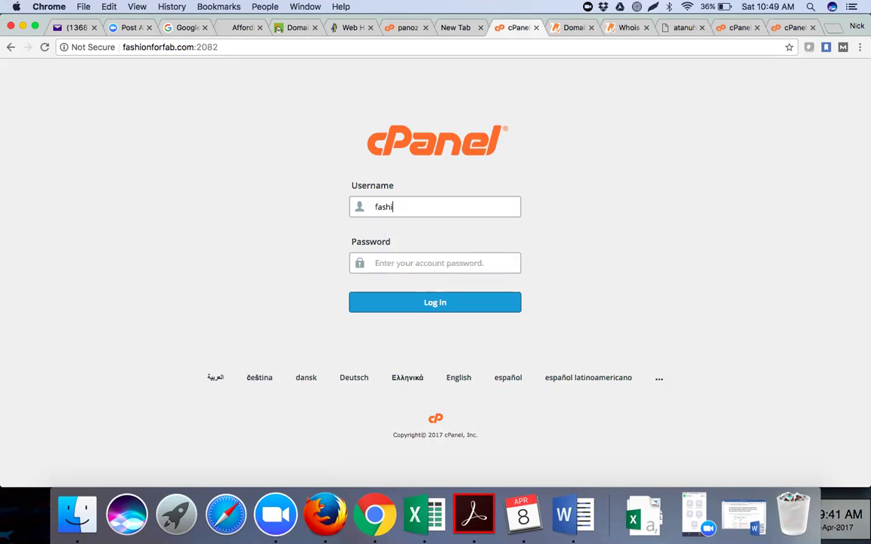
pyautogui.write('onfab••••••')
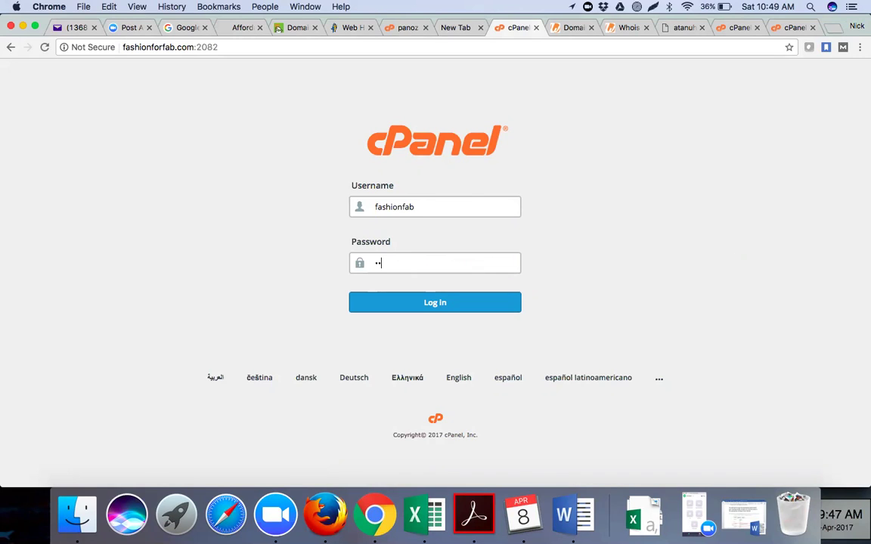
pyautogui.write('•••••')
pyautogui.click(434, 303)
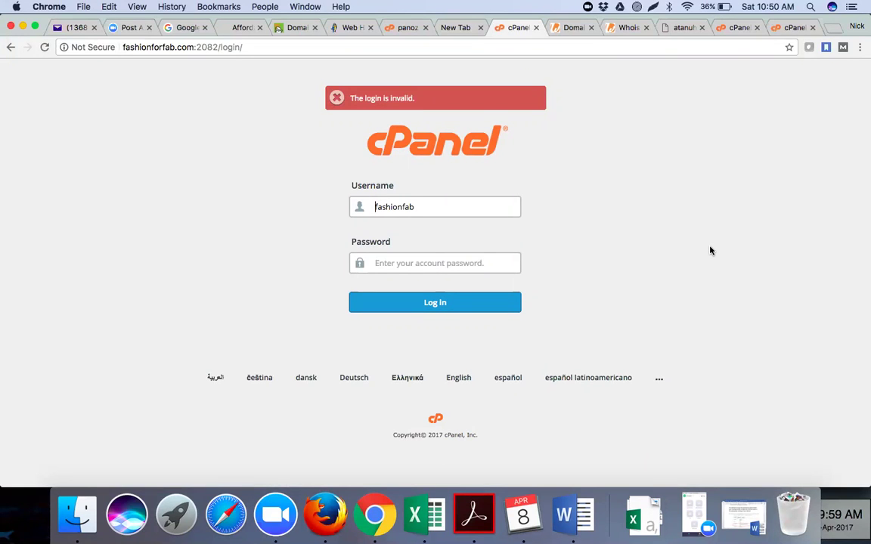
pyautogui.click(402, 207)
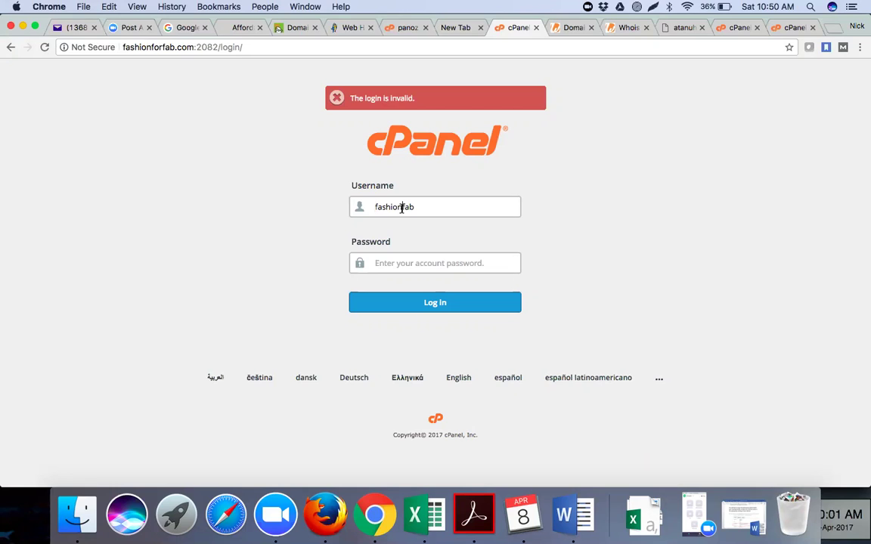
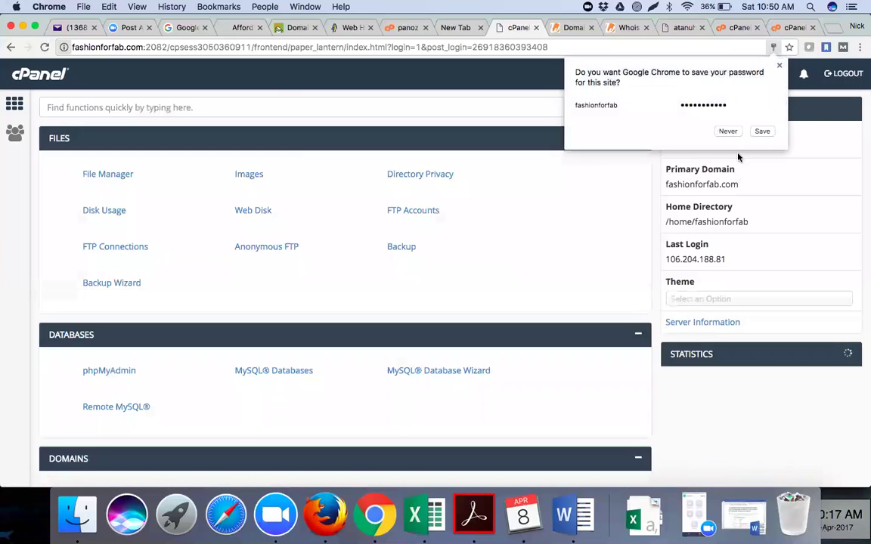
# Decline Chrome's offer to save the cPanel password so the dashboard is unobstructed.
pyautogui.click(728, 131)
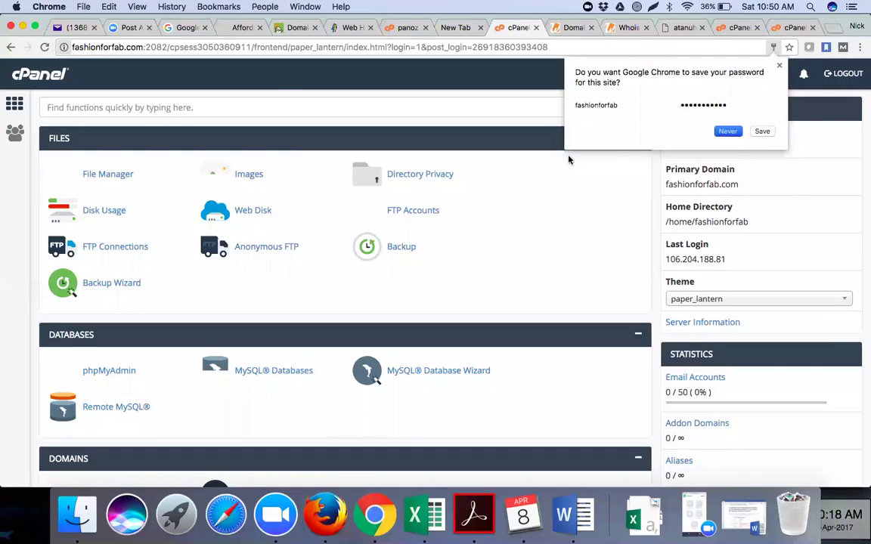
pyautogui.click(569, 159)
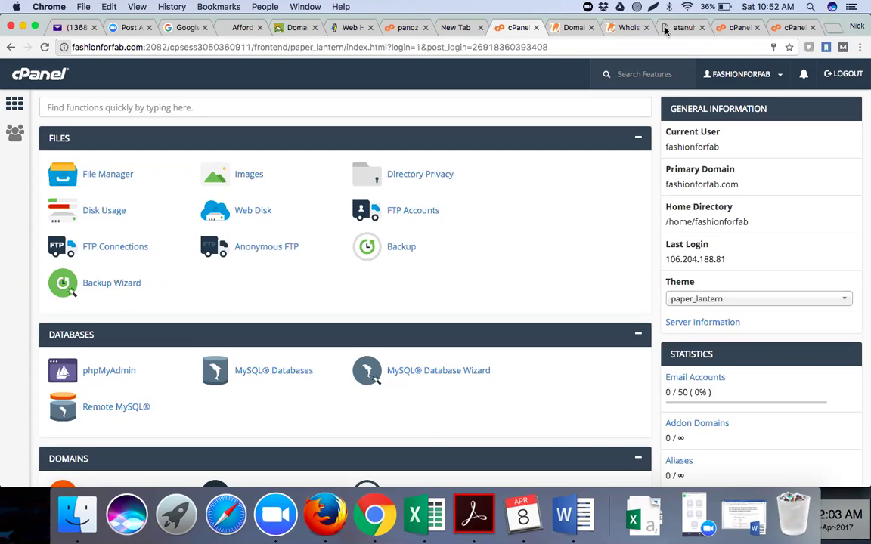
# Log out of the current GoDaddy account and bring up the Sign In menu on the home page.
pyautogui.click(284, 28)
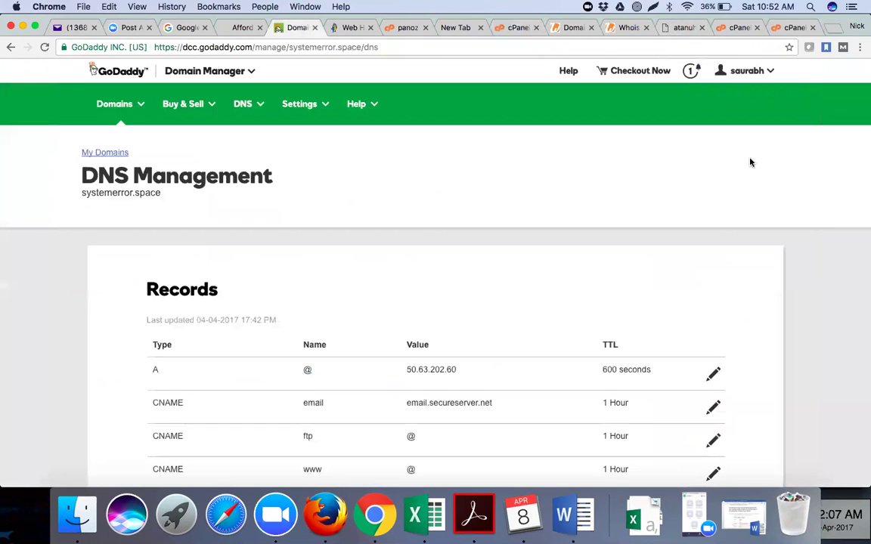
pyautogui.click(768, 72)
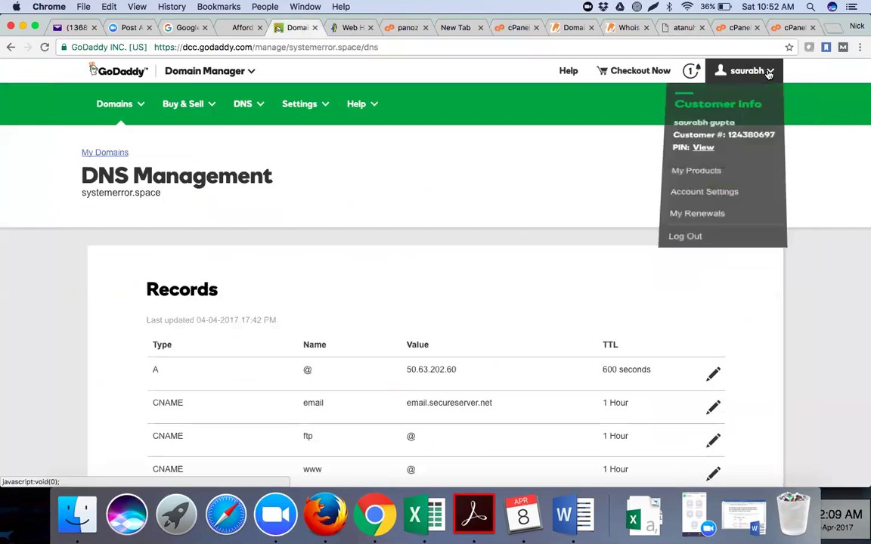
pyautogui.click(701, 273)
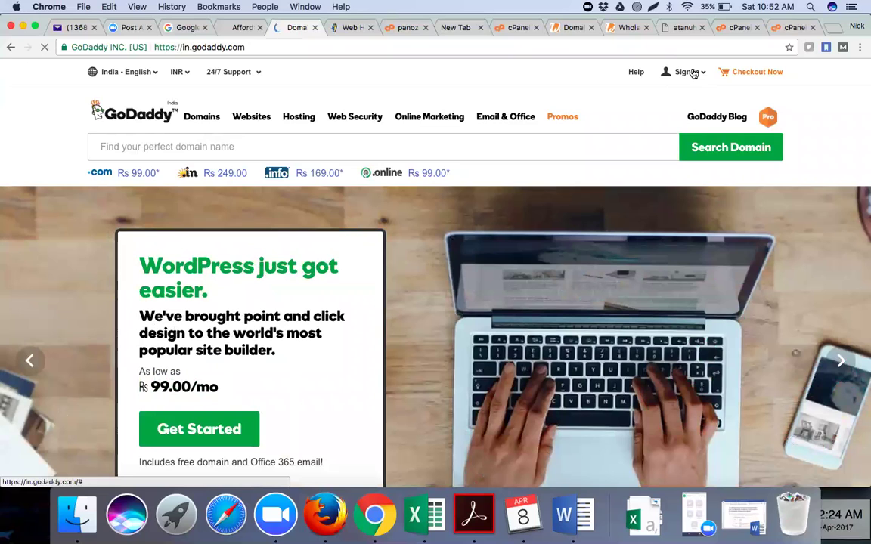
pyautogui.click(693, 73)
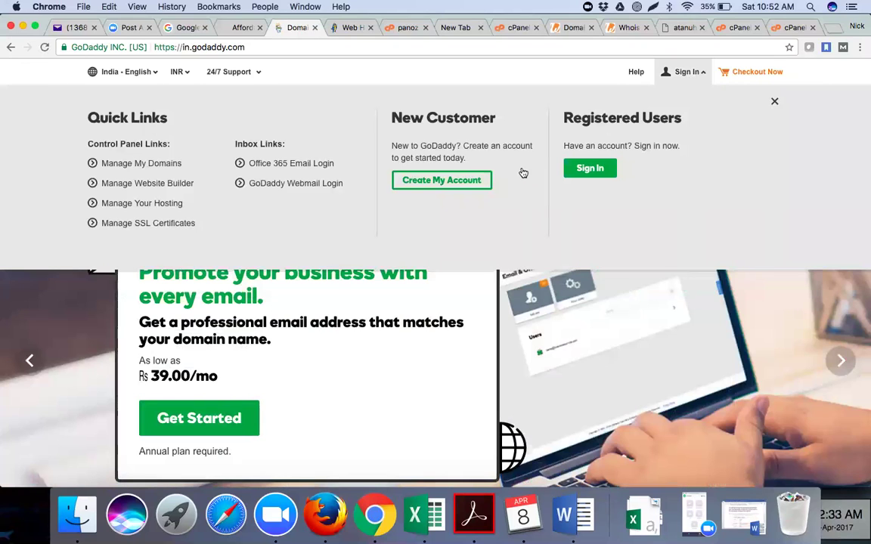
# Open the registered-user sign-in page and clear the prefilled username and password.
pyautogui.click(597, 167)
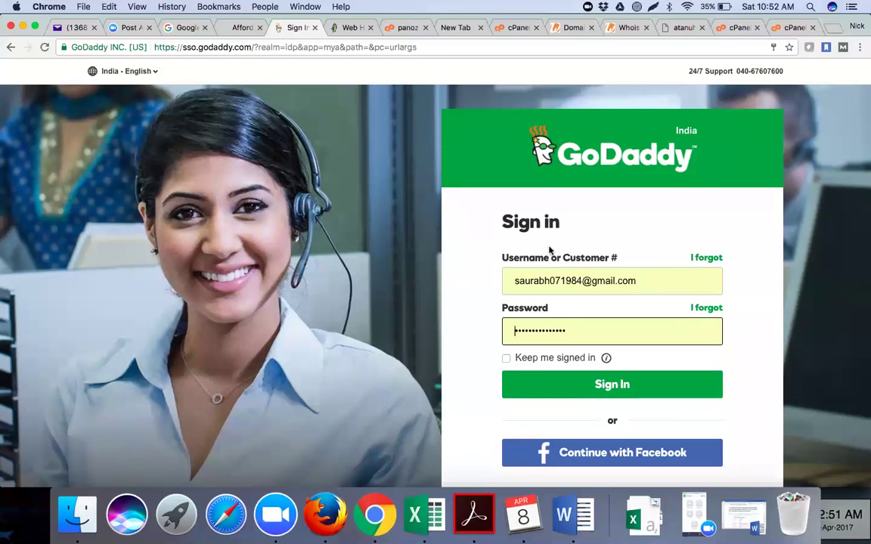
pyautogui.click(644, 282)
pyautogui.press('super+a')
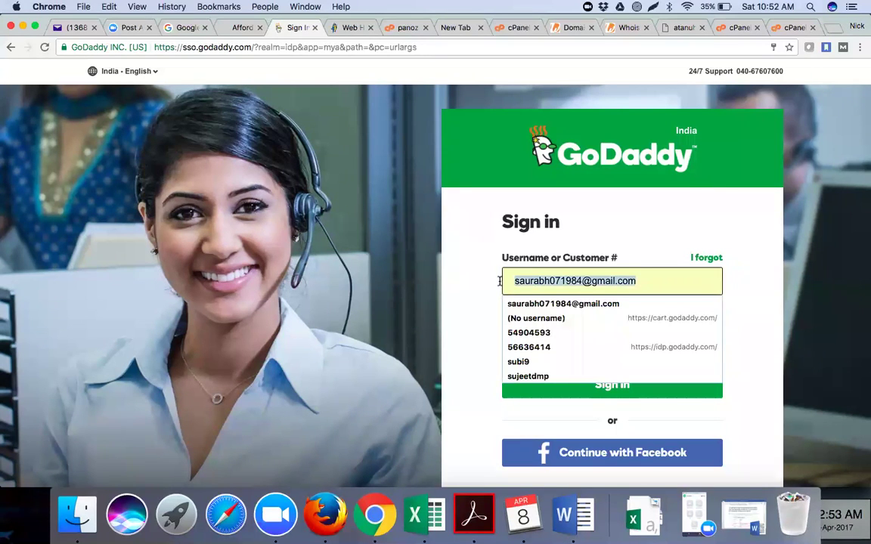
pyautogui.press('BackSpace')
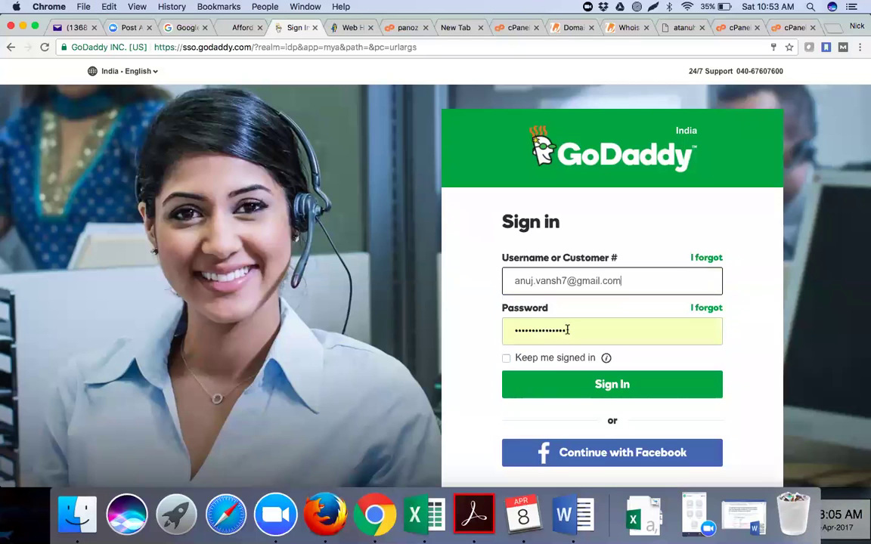
pyautogui.moveTo(567, 330); pyautogui.dragTo(496, 312)
pyautogui.press('BackSpace')
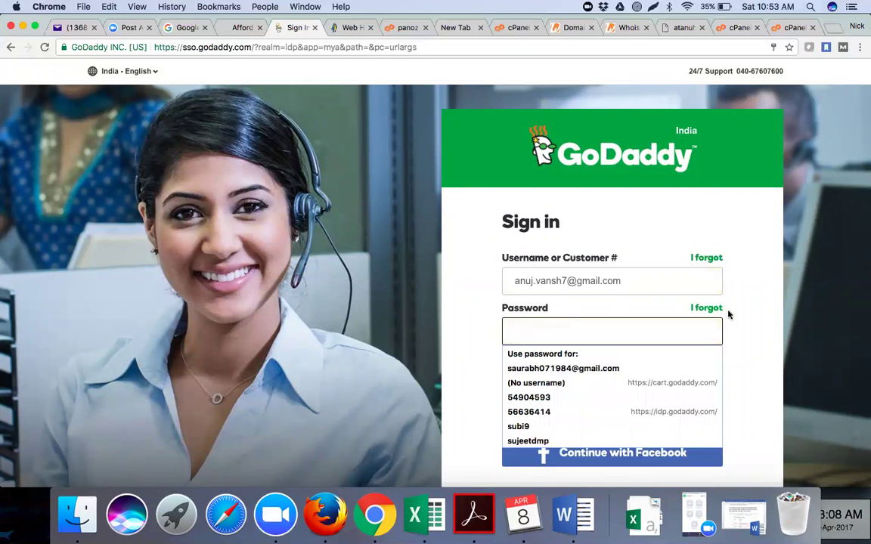
pyautogui.click(739, 324)
# Enter the other account's credentials and sign in to GoDaddy.
pyautogui.click(606, 333)
pyautogui.click(762, 350)
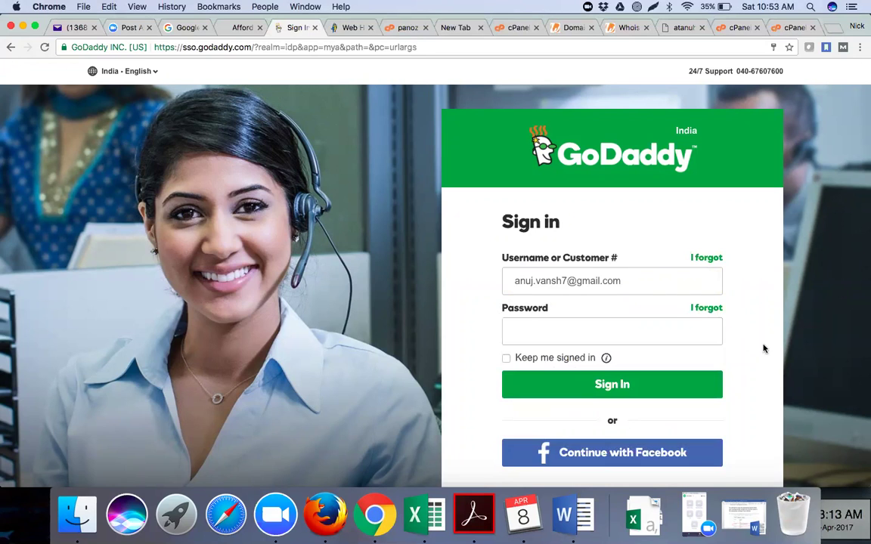
pyautogui.click(514, 282)
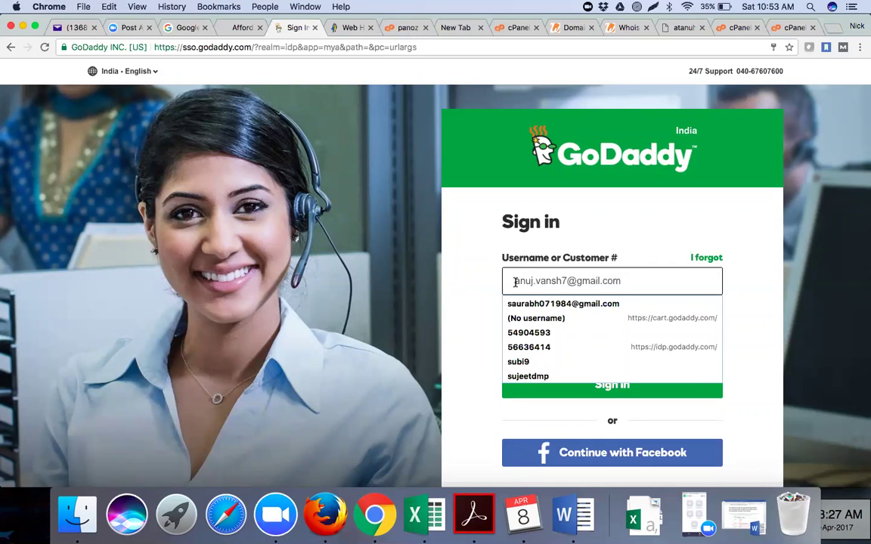
pyautogui.click(738, 306)
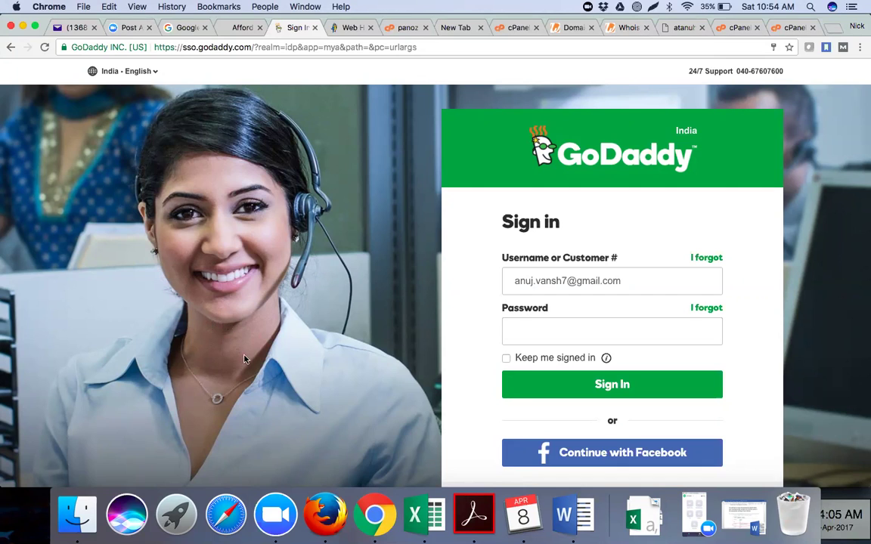
pyautogui.click(552, 336)
pyautogui.write('••••••••••')
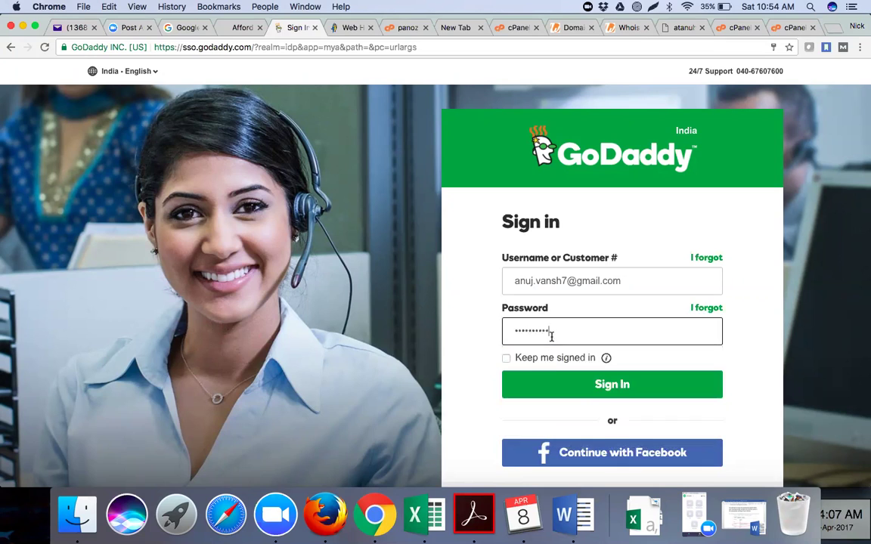
pyautogui.click(558, 385)
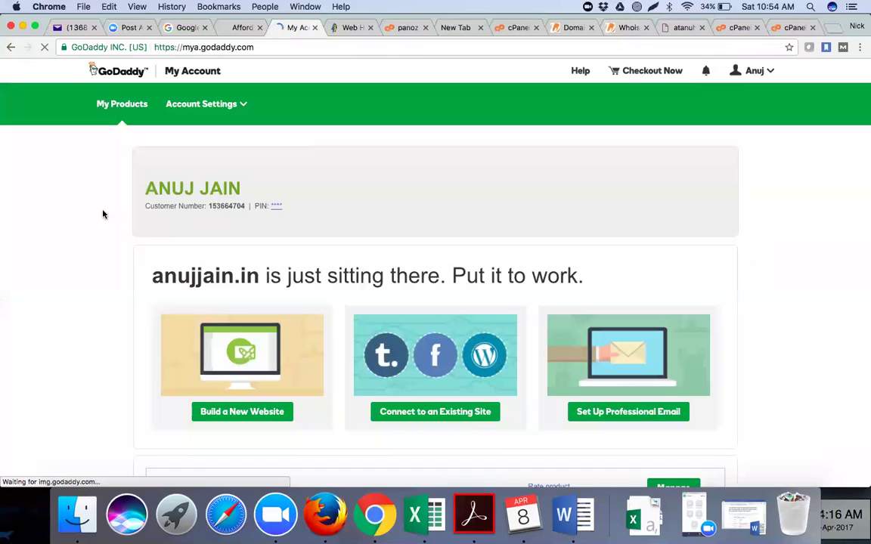
# Close the welcome survey popup and expand the DOMAINS list on My Account.
pyautogui.scroll(-1, 104, 215)
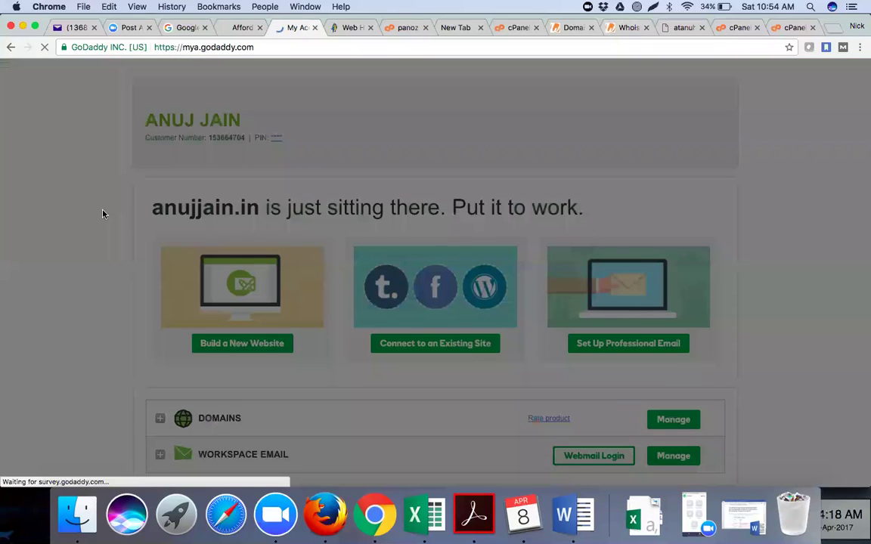
pyautogui.scroll(-2, 223, 363)
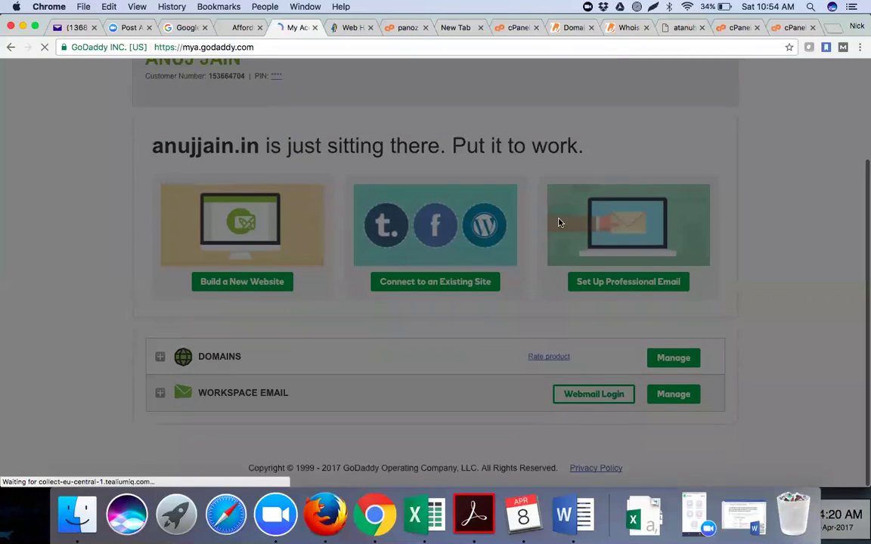
pyautogui.scroll(4, 485, 179)
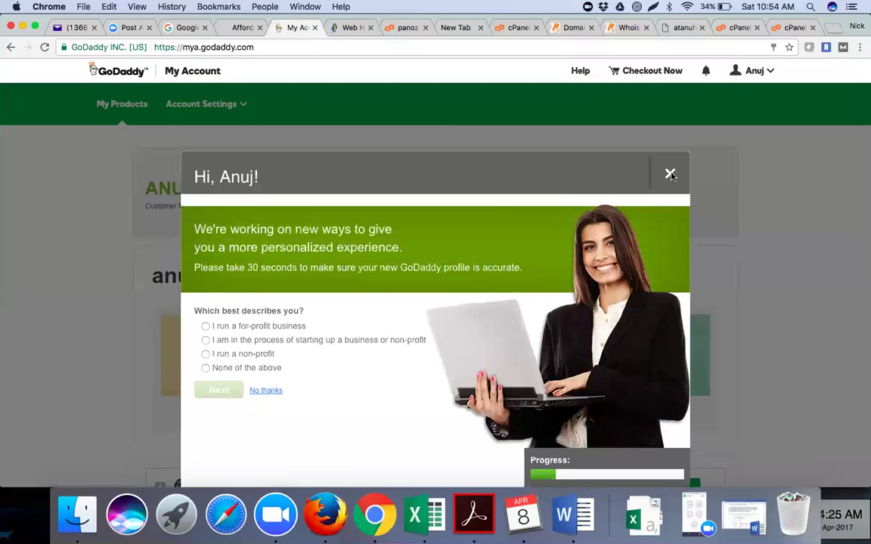
pyautogui.click(671, 173)
pyautogui.scroll(-3, 263, 275)
pyautogui.scroll(-2, 250, 264)
pyautogui.click(241, 255)
pyautogui.scroll(-3, 241, 253)
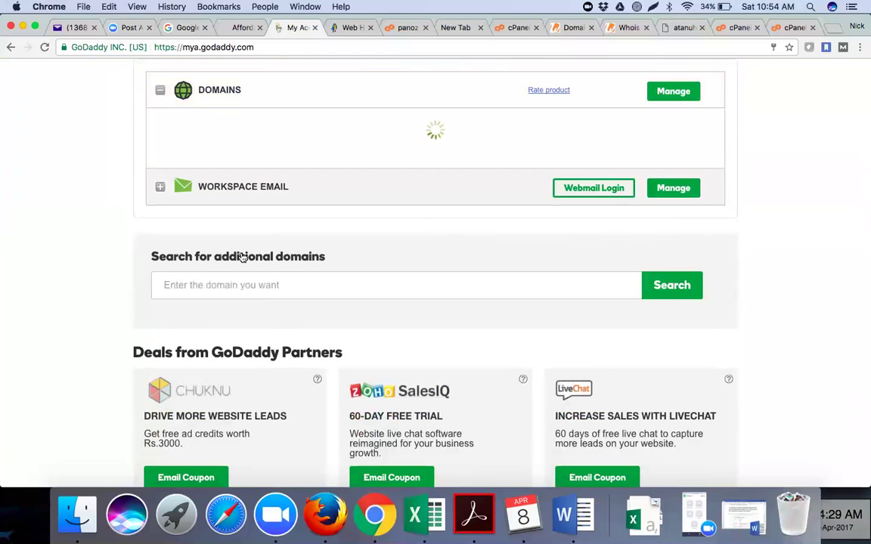
pyautogui.scroll(-2, 376, 273)
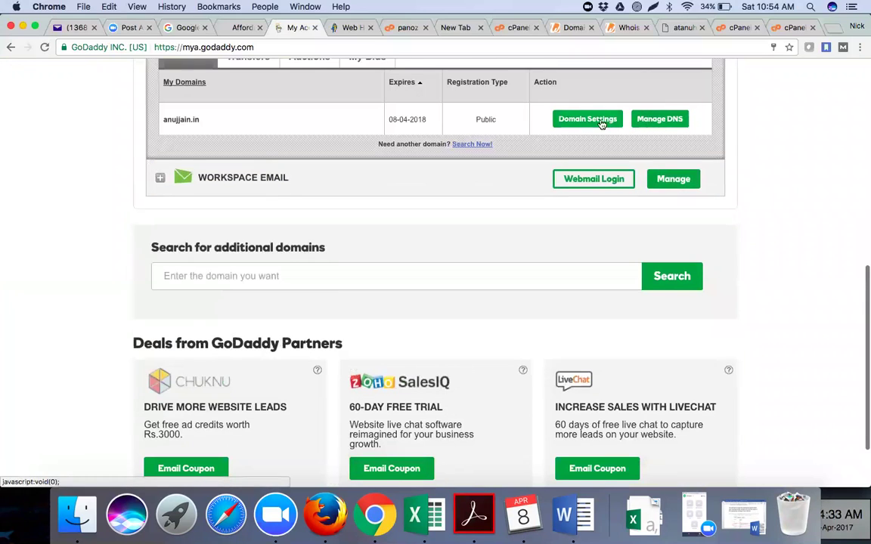
pyautogui.click(593, 120)
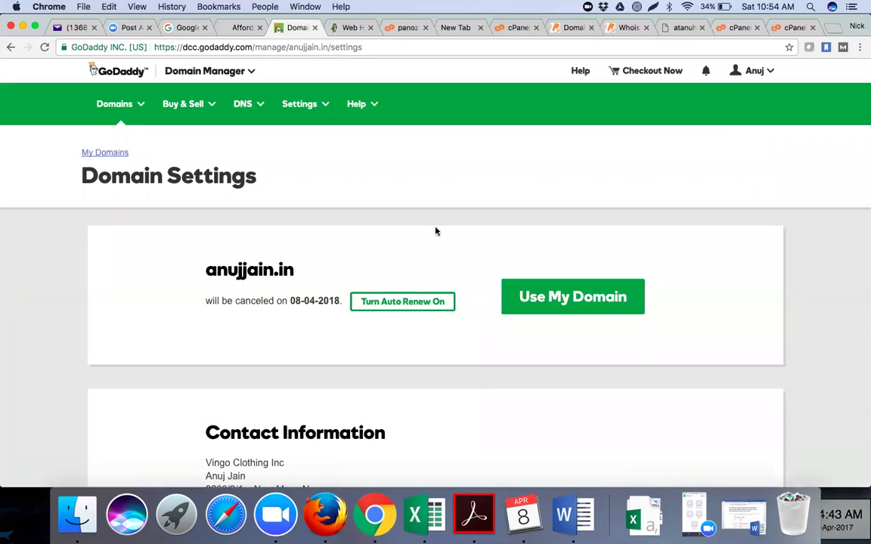
pyautogui.scroll(-3, 436, 230)
pyautogui.scroll(-5, 435, 232)
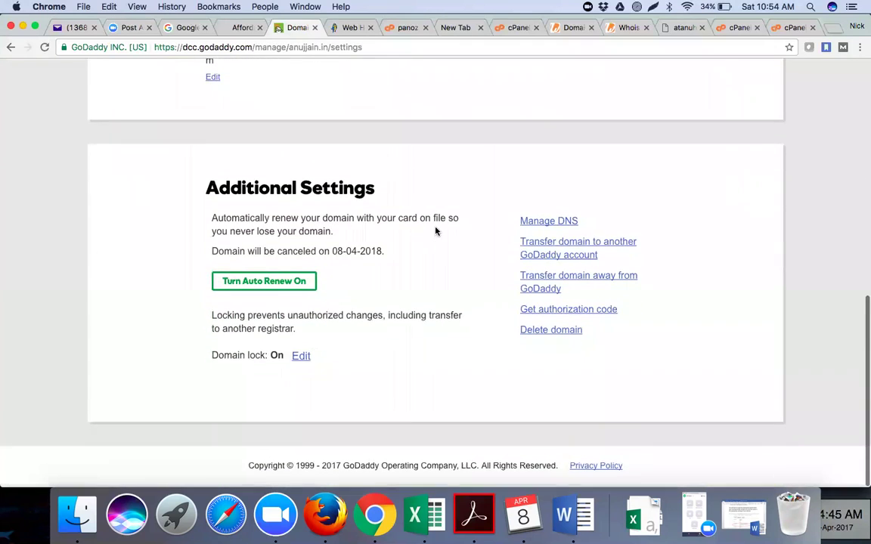
pyautogui.scroll(1, 435, 232)
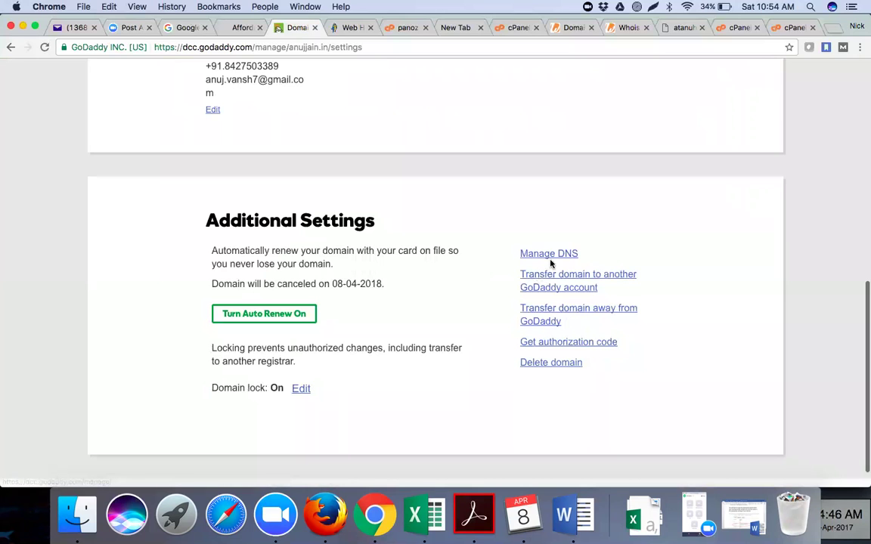
pyautogui.click(550, 260)
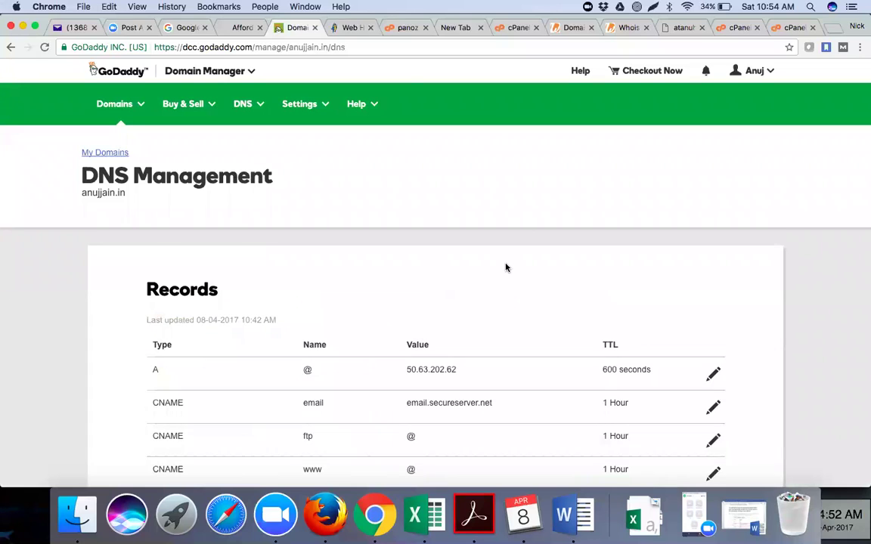
pyautogui.scroll(-10, 505, 266)
pyautogui.scroll(-4, 506, 266)
pyautogui.scroll(-1, 417, 280)
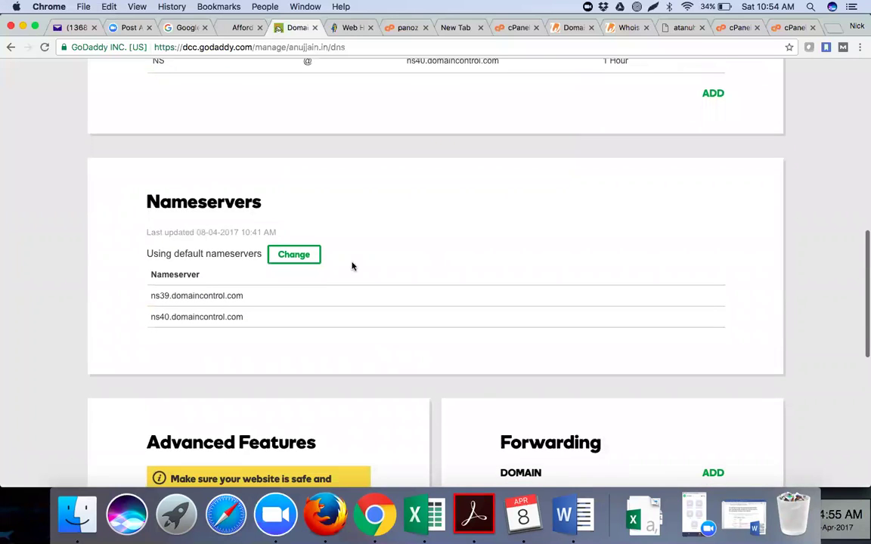
pyautogui.click(297, 252)
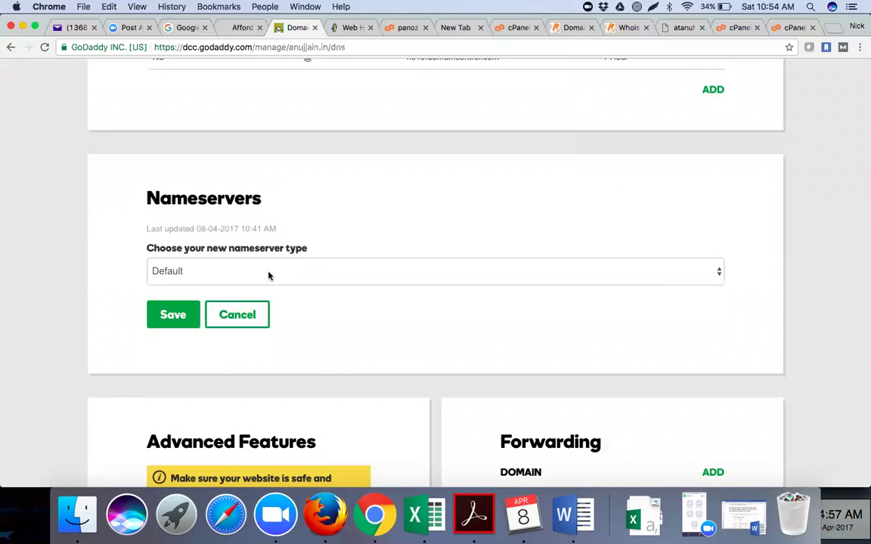
pyautogui.click(269, 274)
pyautogui.click(265, 289)
pyautogui.click(202, 336)
pyautogui.write('ns1.internethostingpac')
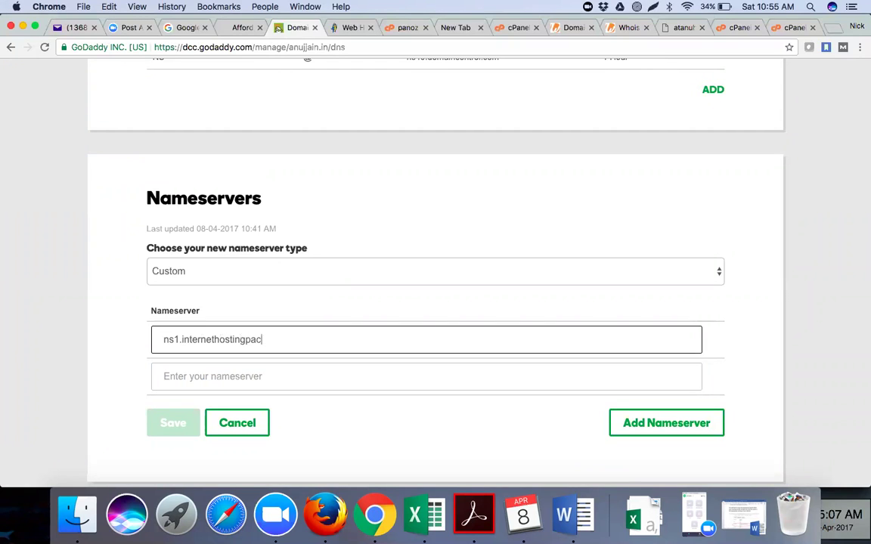
pyautogui.write('kages.com')
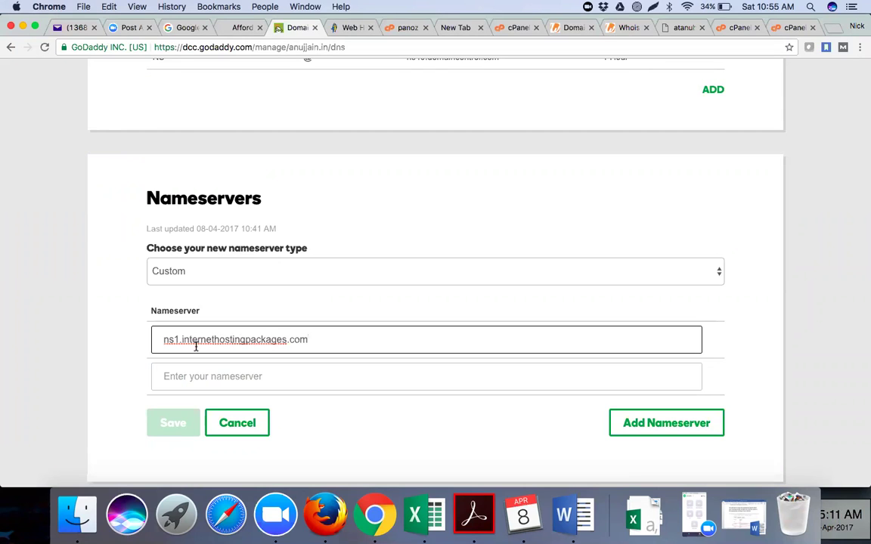
pyautogui.click(196, 375)
pyautogui.write('ns')
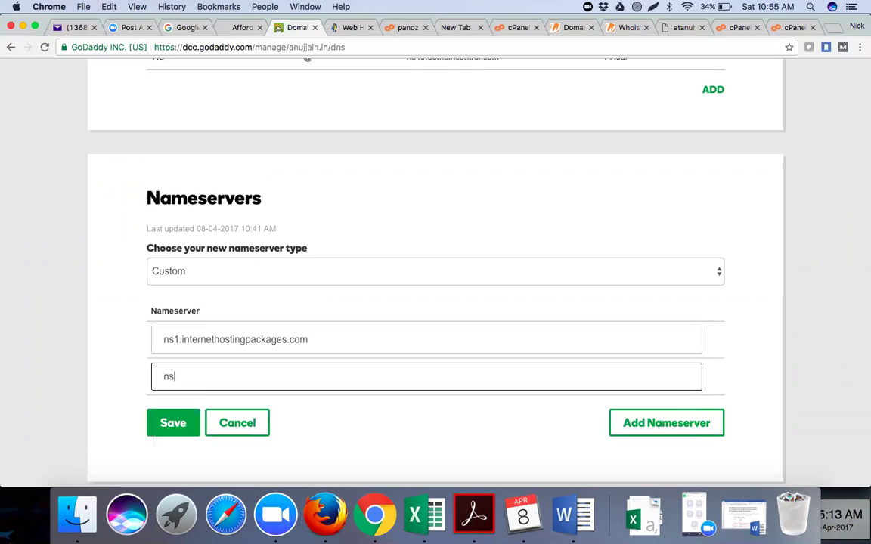
pyautogui.write('2.internethostingpackages.com')
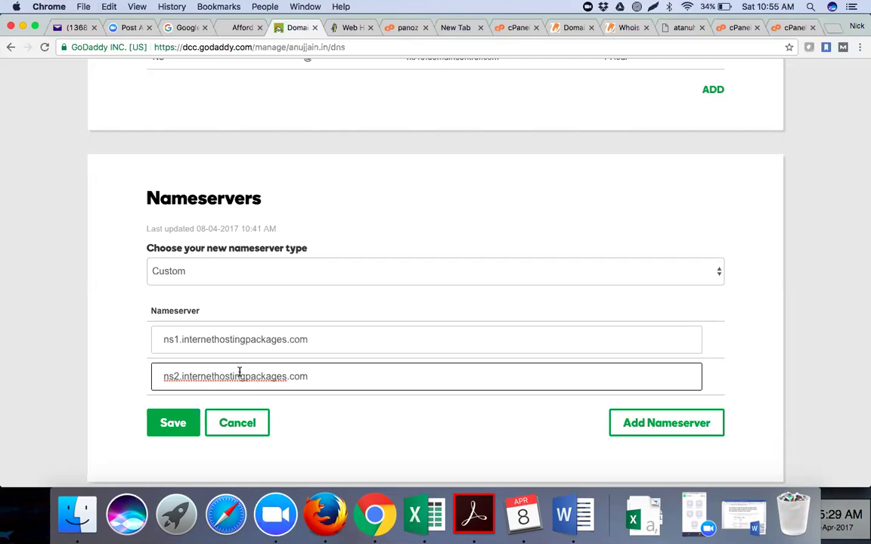
pyautogui.click(340, 414)
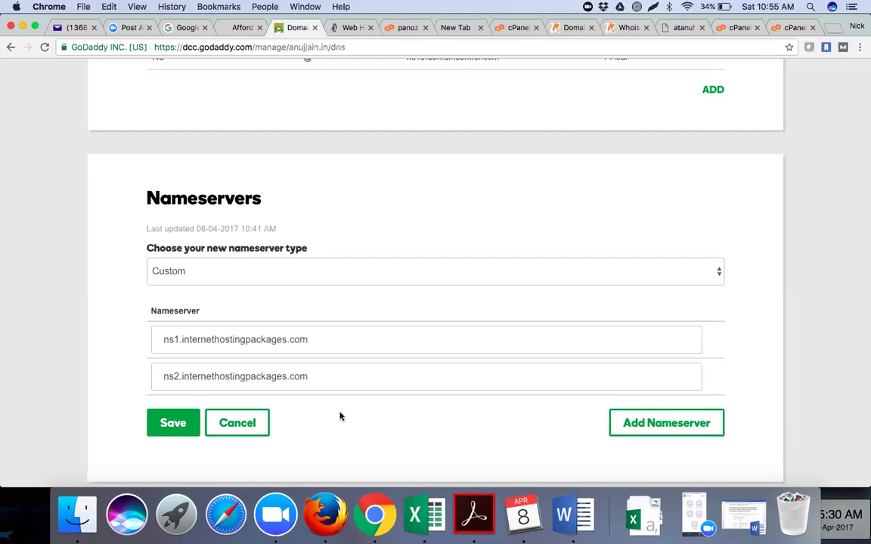
pyautogui.click(171, 424)
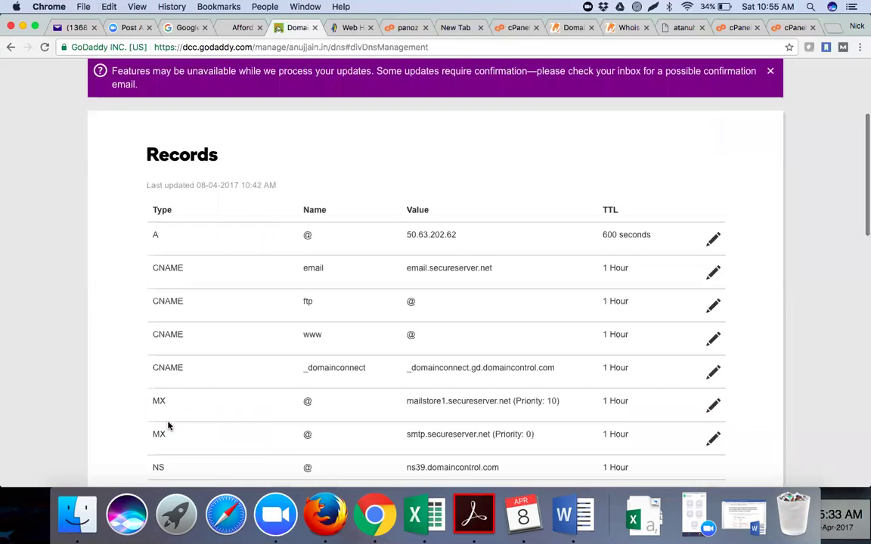
pyautogui.scroll(-15, 366, 155)
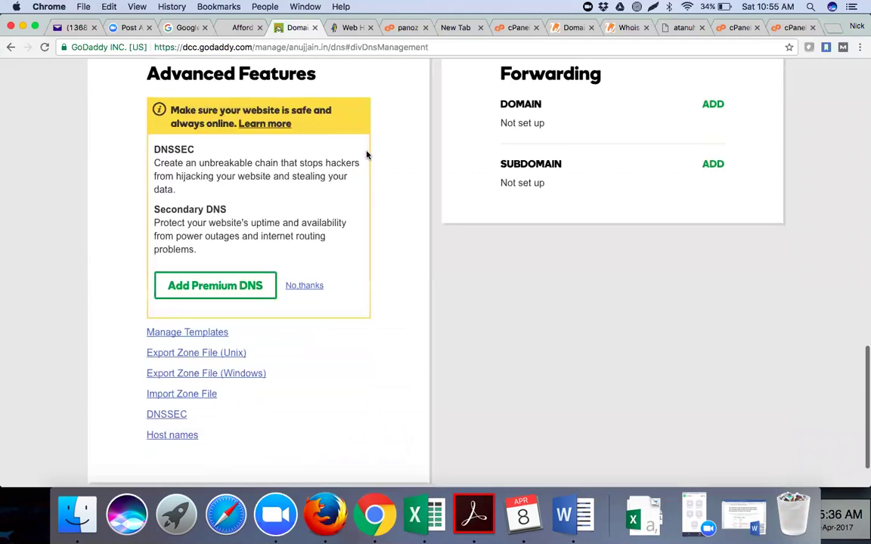
pyautogui.scroll(6, 366, 155)
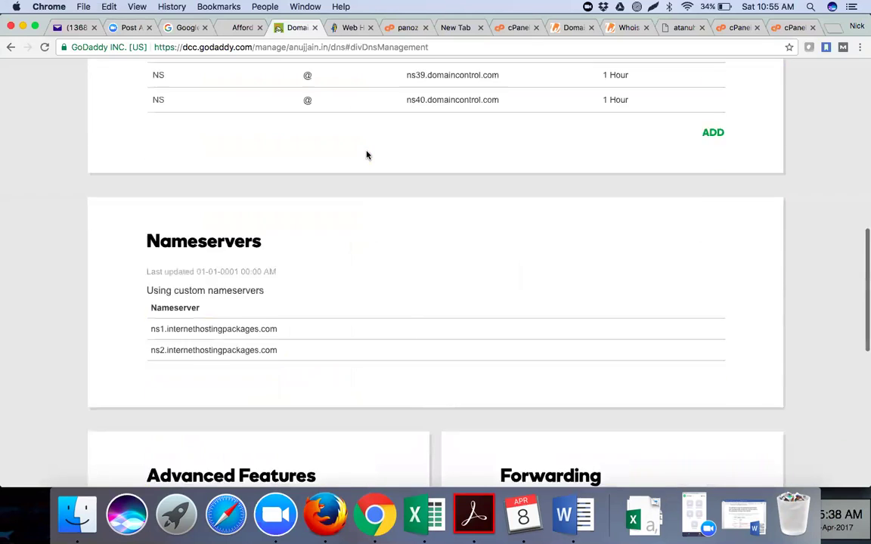
pyautogui.scroll(1, 367, 155)
pyautogui.scroll(12, 367, 155)
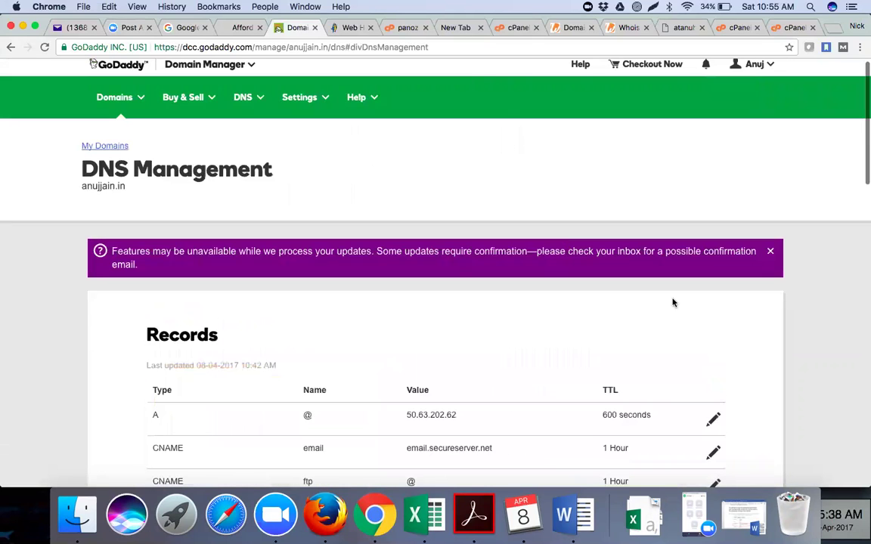
pyautogui.rightClick(721, 305)
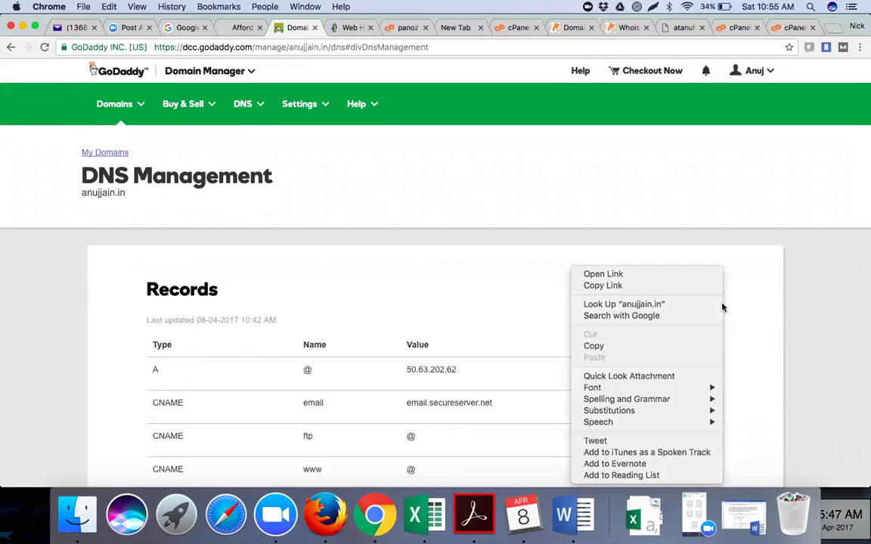
pyautogui.click(676, 287)
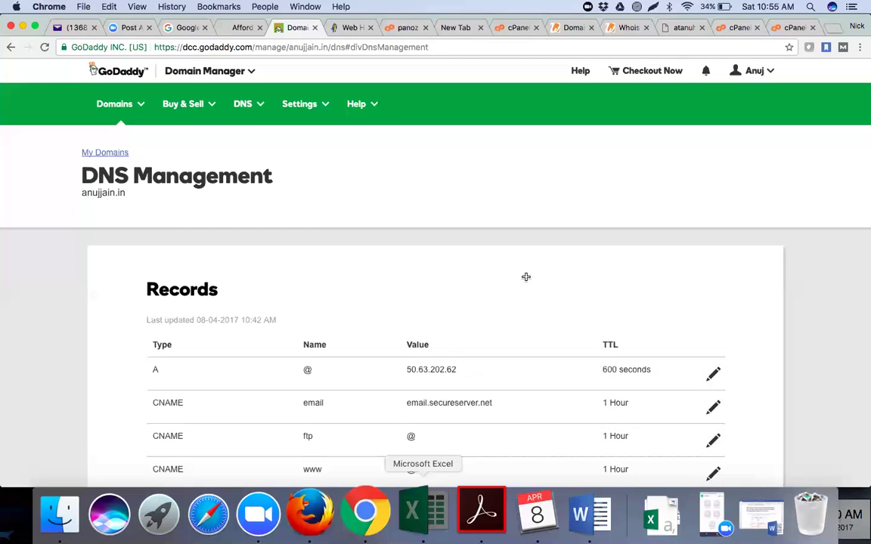
pyautogui.click(422, 514)
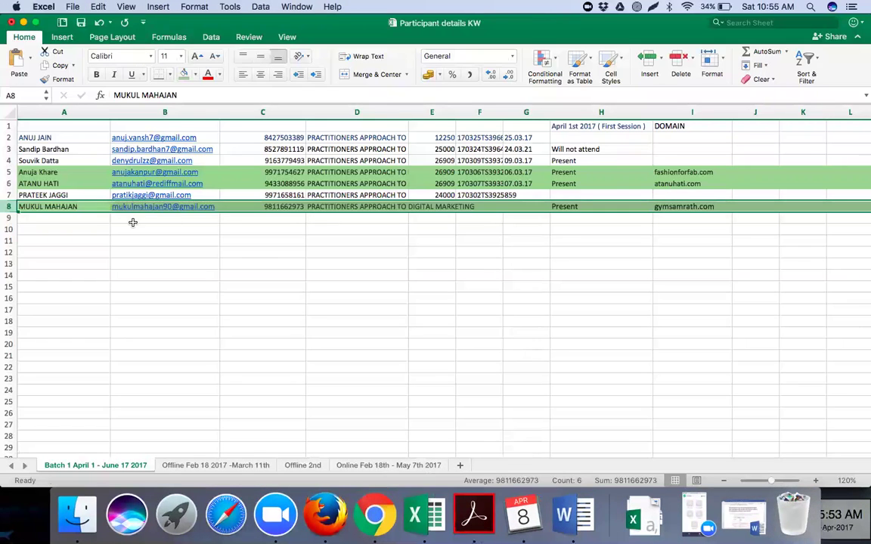
pyautogui.click(679, 138)
pyautogui.press('super+v')
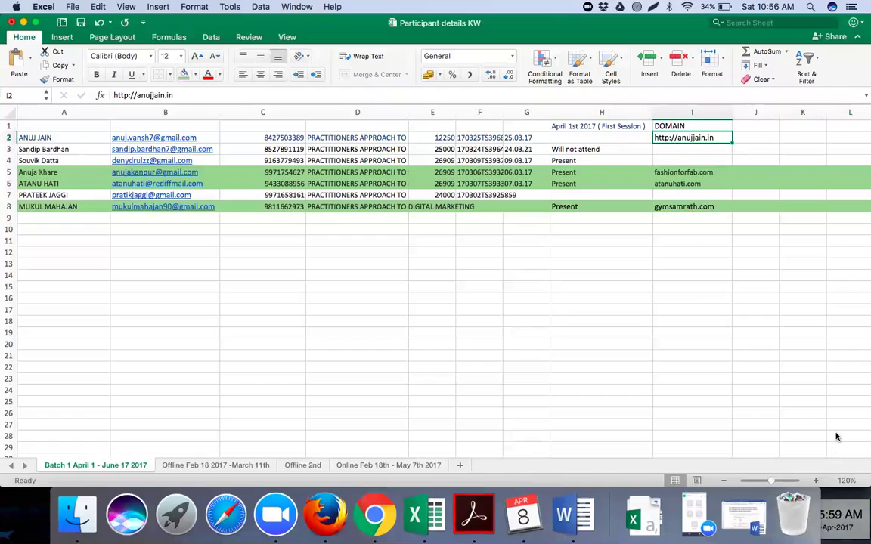
pyautogui.click(137, 95)
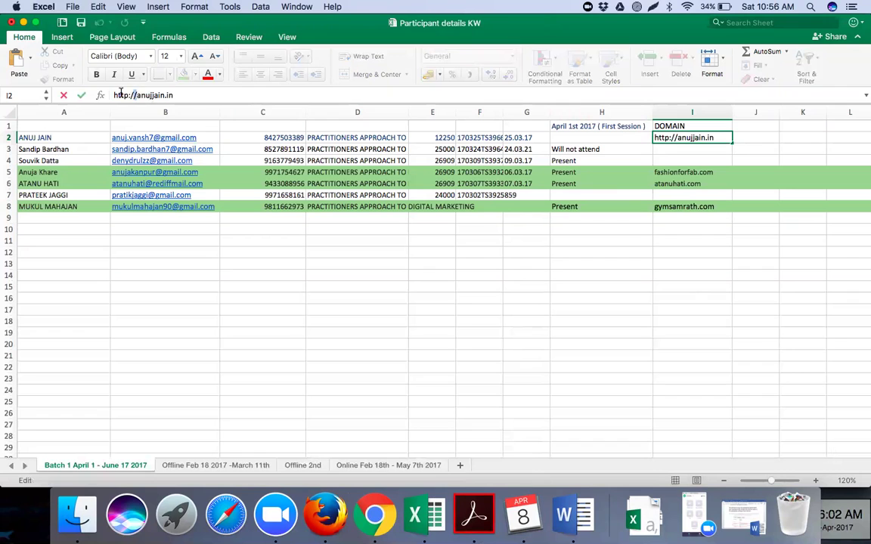
pyautogui.press('BackSpace')
pyautogui.press('BackSpace')
pyautogui.press('BackSpace')
pyautogui.press('BackSpace')
pyautogui.press('BackSpace')
pyautogui.press('BackSpace')
pyautogui.press('BackSpace')
pyautogui.press('shift+super+Right')
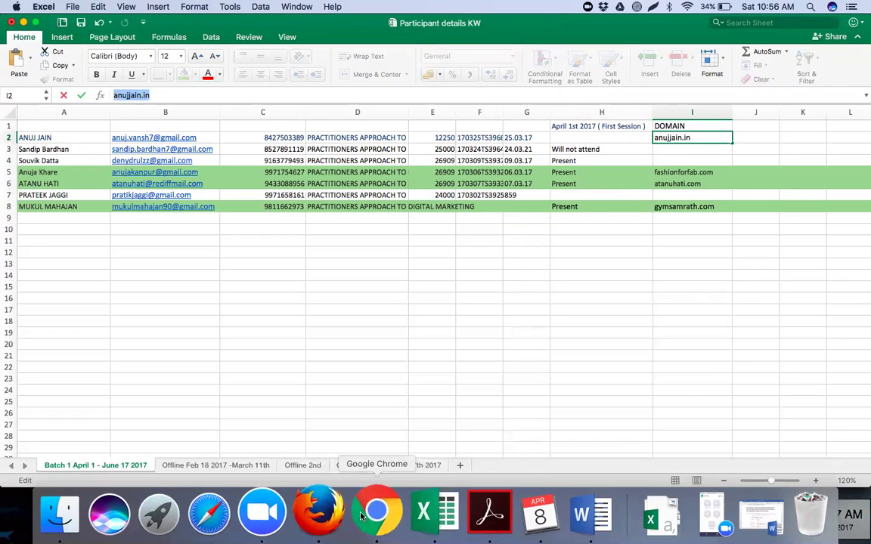
pyautogui.click(363, 516)
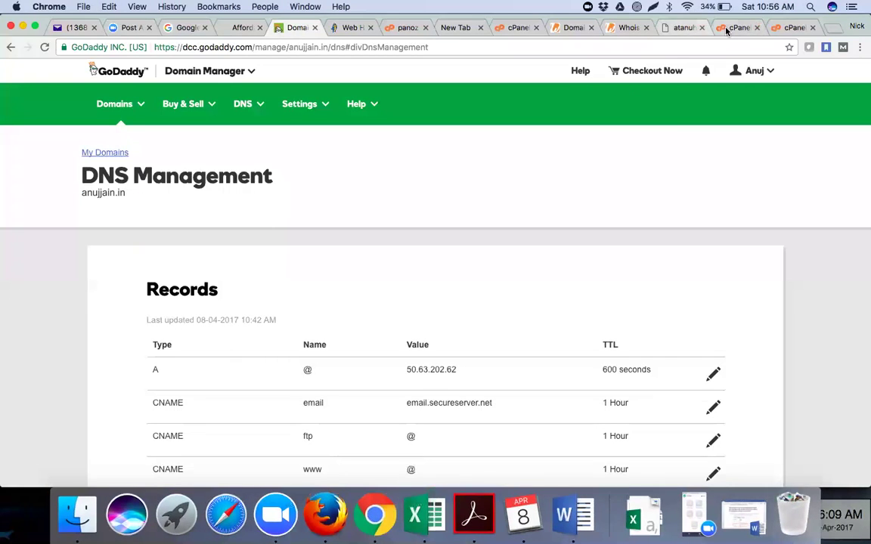
pyautogui.click(724, 31)
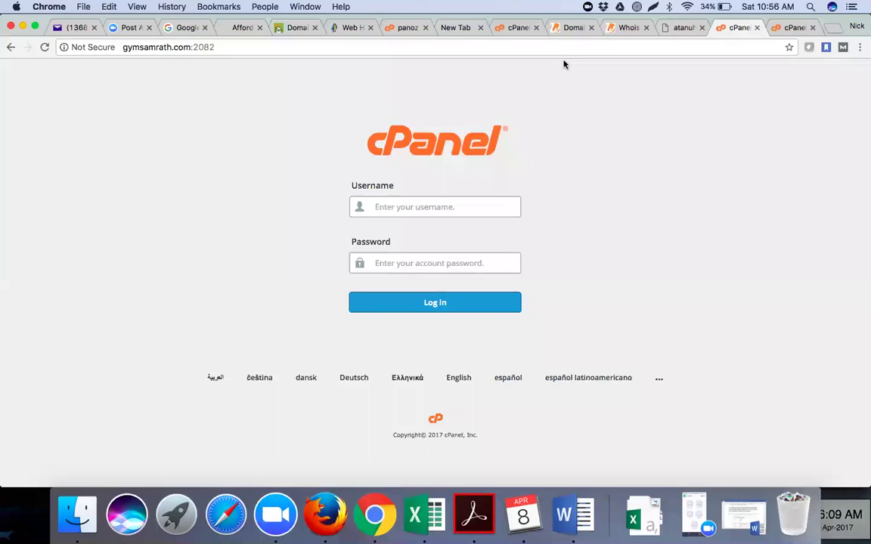
pyautogui.click(406, 28)
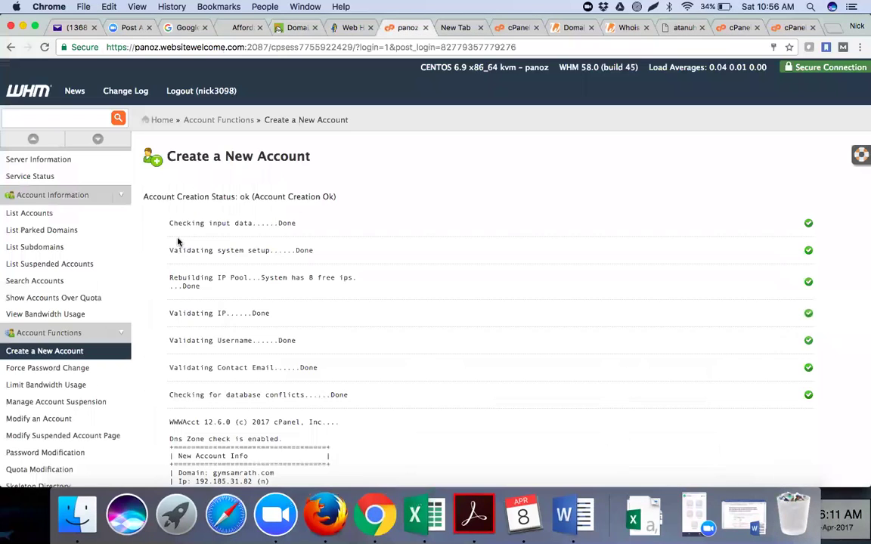
pyautogui.click(29, 356)
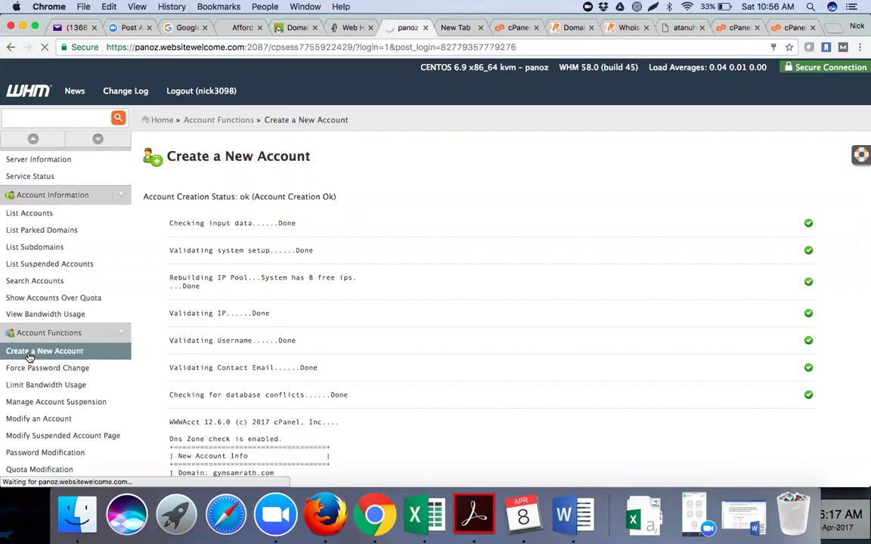
pyautogui.click(336, 225)
pyautogui.press('super+v')
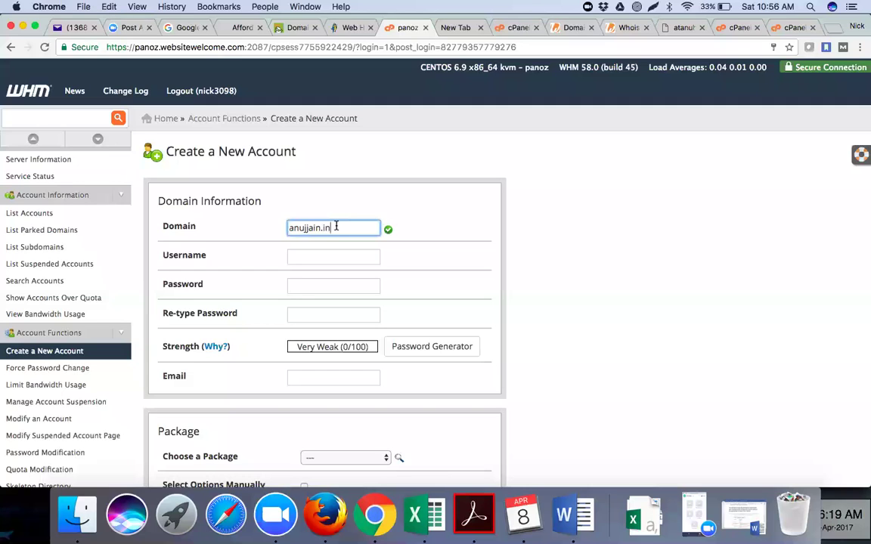
pyautogui.press('Tab')
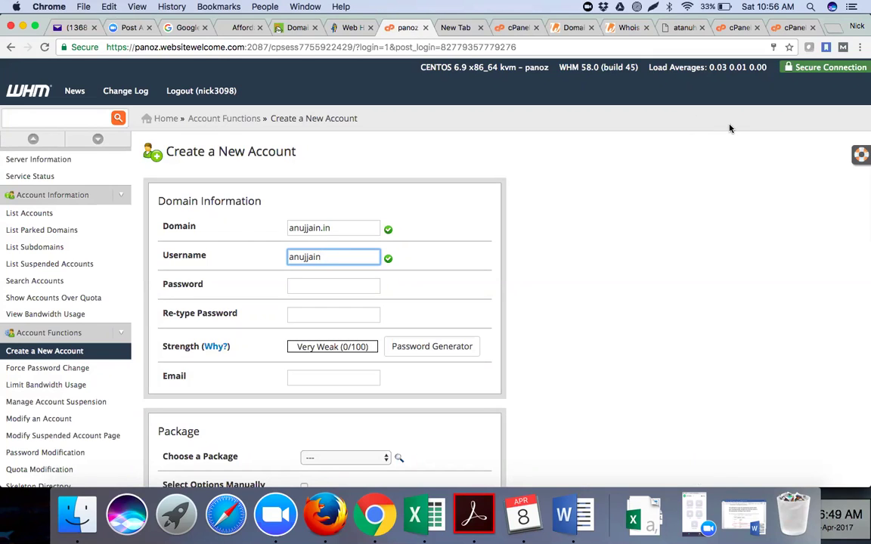
pyautogui.click(343, 287)
pyautogui.click(453, 282)
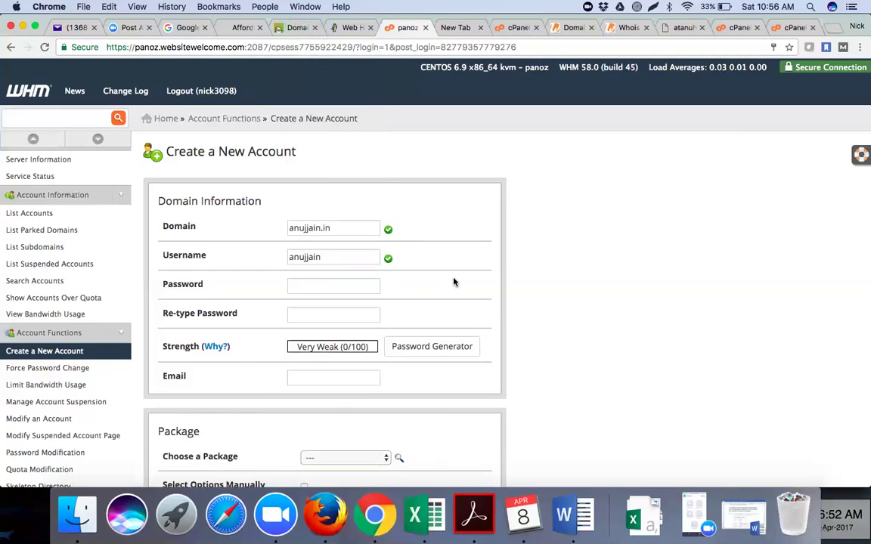
# Enter a matching Very Strong (100/100) password in both Password and Re-type Password fields.
pyautogui.click(311, 287)
pyautogui.write('•••')
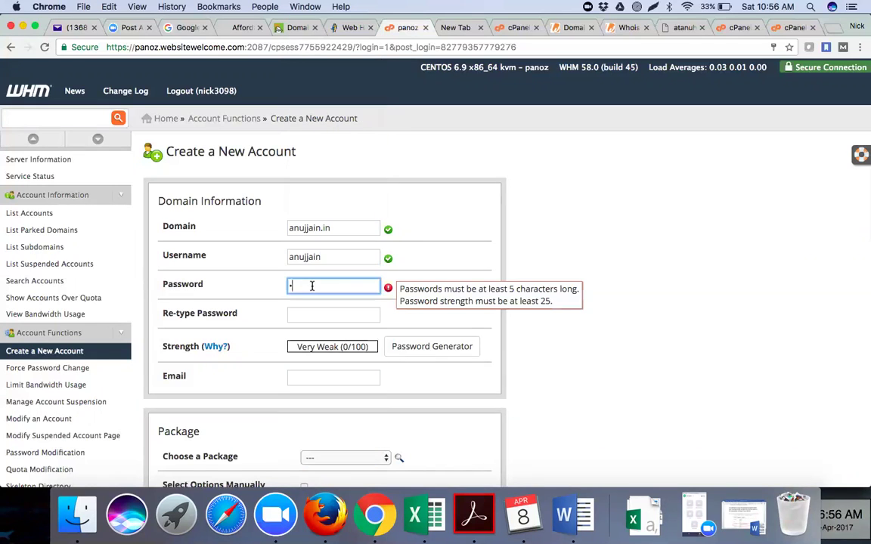
pyautogui.write('••••')
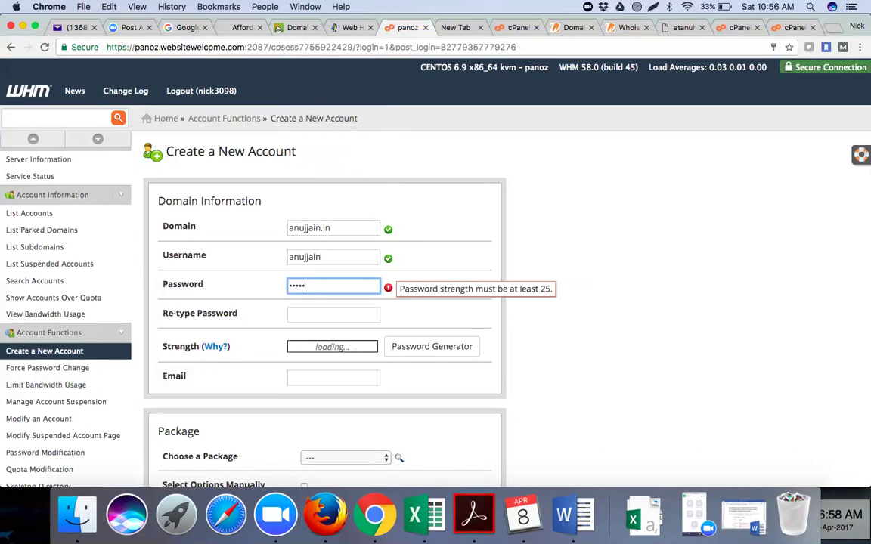
pyautogui.press('BackSpace')
pyautogui.press('BackSpace')
pyautogui.press('BackSpace')
pyautogui.press('BackSpace')
pyautogui.press('BackSpace')
pyautogui.press('BackSpace')
pyautogui.press('BackSpace')
pyautogui.write('••')
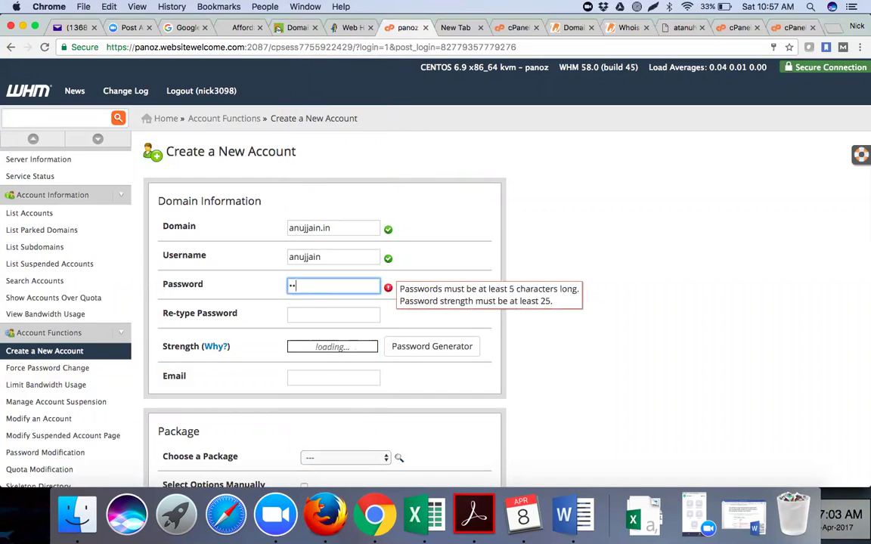
pyautogui.write('•')
pyautogui.press('BackSpace')
pyautogui.press('BackSpace')
pyautogui.press('BackSpace')
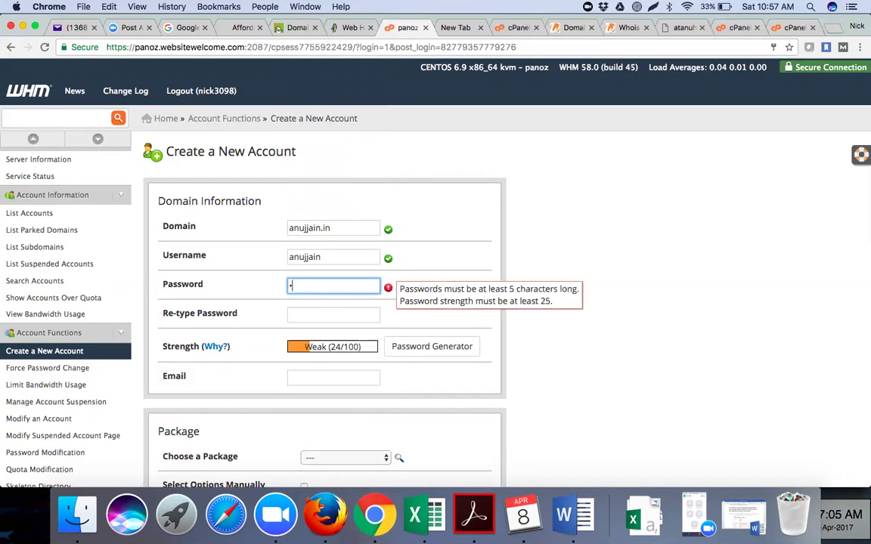
pyautogui.write('••••••')
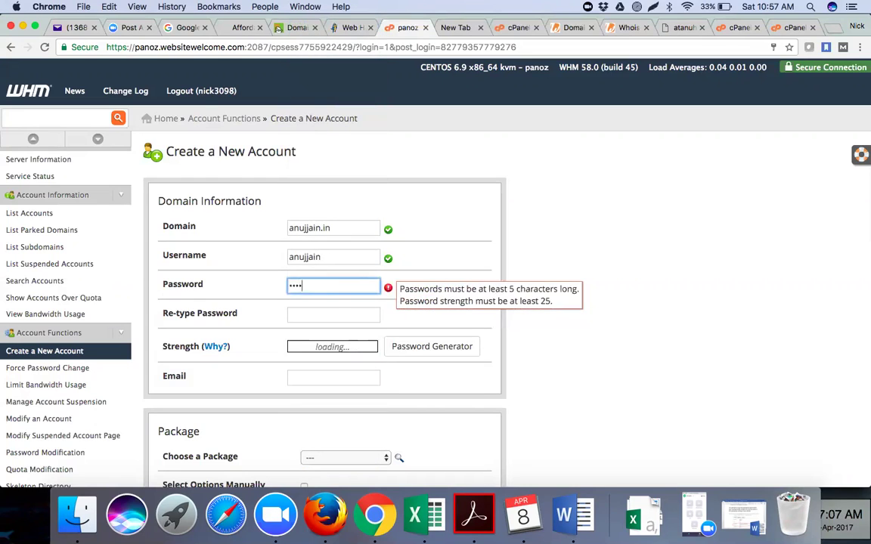
pyautogui.write('•••••')
pyautogui.click(312, 314)
pyautogui.write('••••')
pyautogui.press('BackSpace')
pyautogui.press('BackSpace')
pyautogui.press('BackSpace')
pyautogui.press('BackSpace')
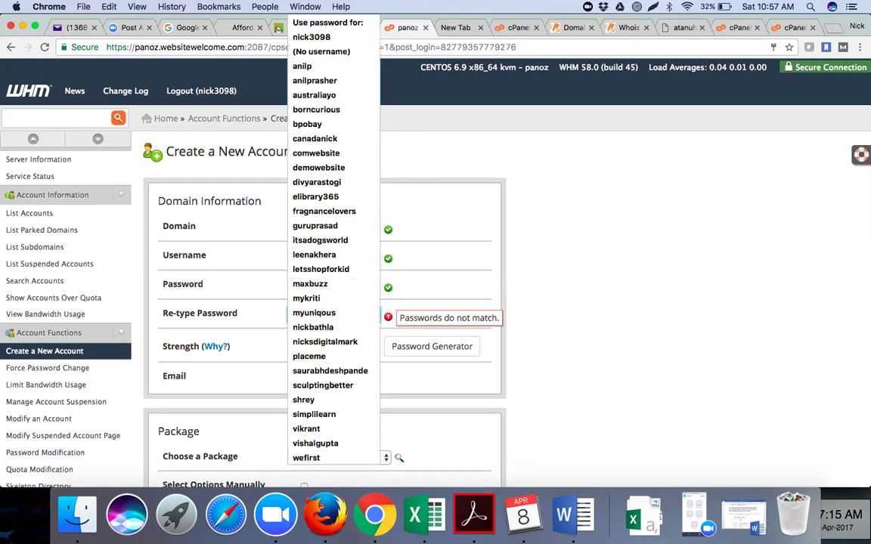
pyautogui.write('••••••')
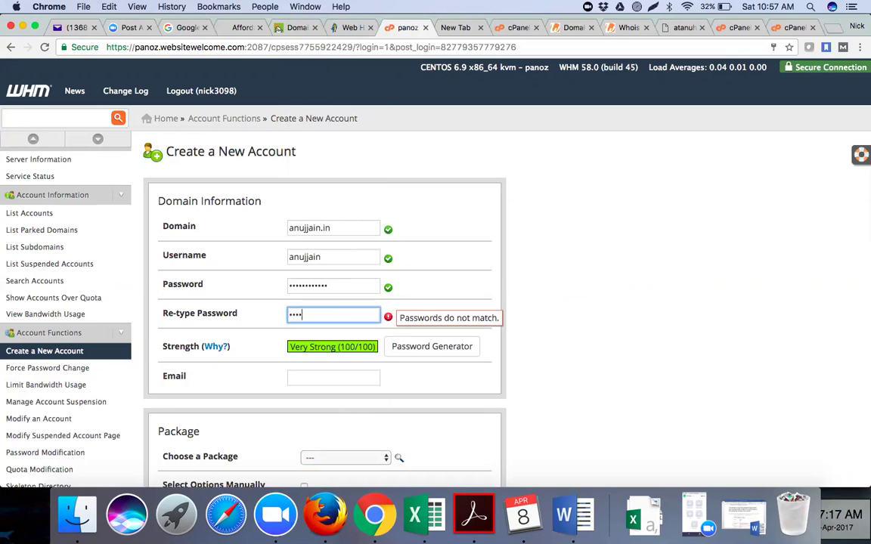
pyautogui.write('••••••')
pyautogui.click(700, 363)
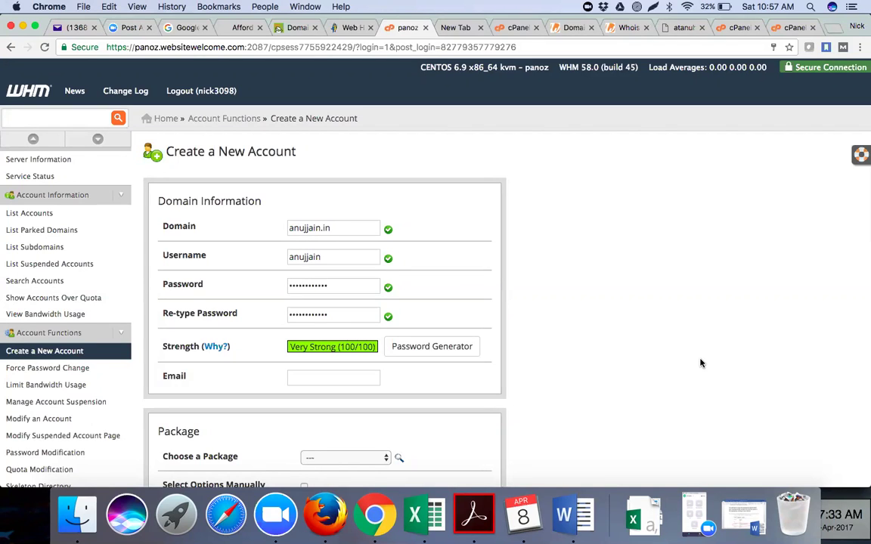
# Copy the client's contact e-mail from Excel cell B2 into WHM's Email field.
pyautogui.click(344, 377)
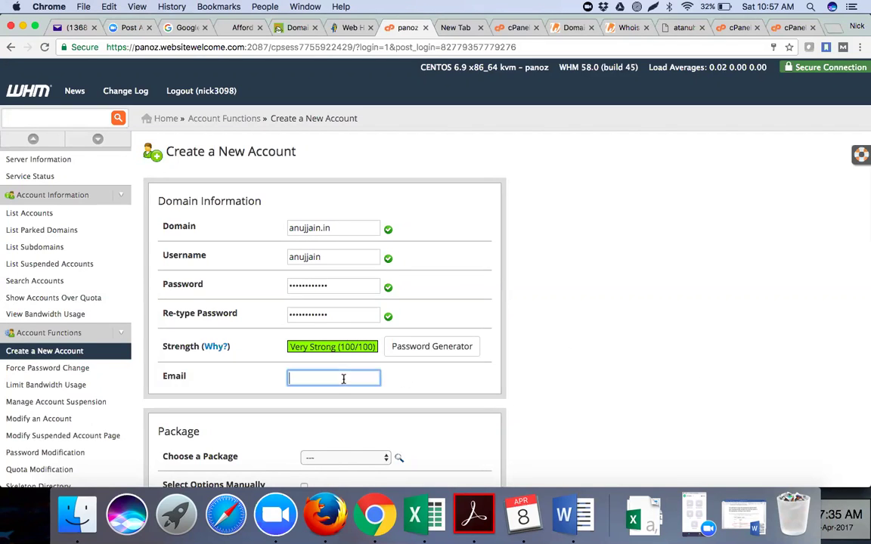
pyautogui.click(419, 533)
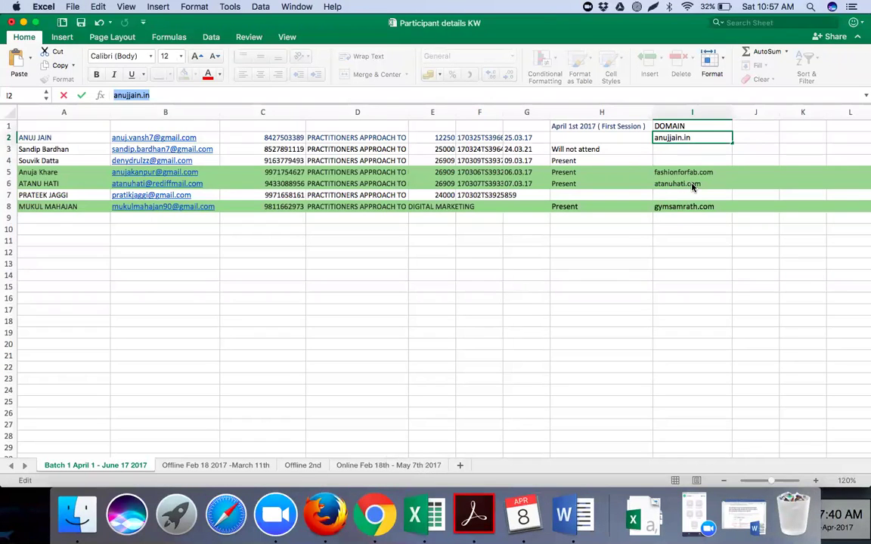
pyautogui.click(227, 139)
pyautogui.click(189, 139)
pyautogui.click(113, 96)
pyautogui.tripleClick(113, 96)
pyautogui.press('super+c')
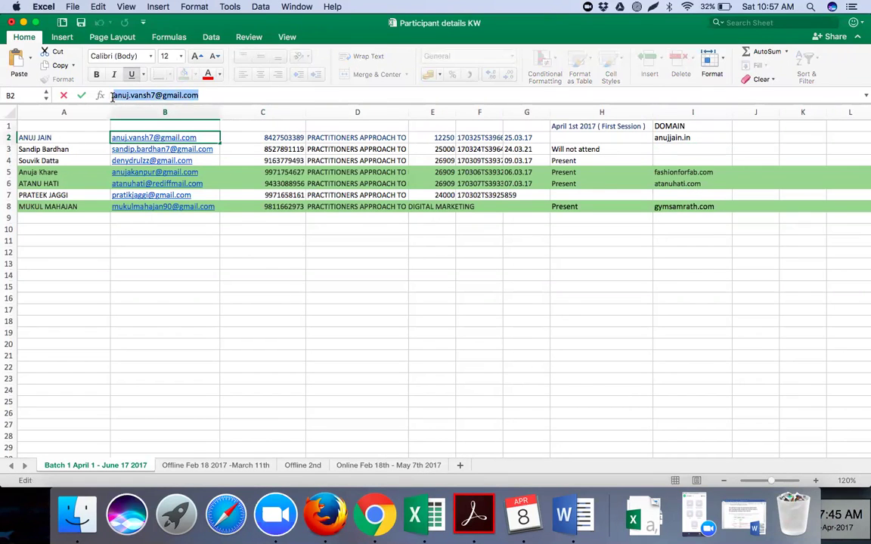
pyautogui.click(375, 516)
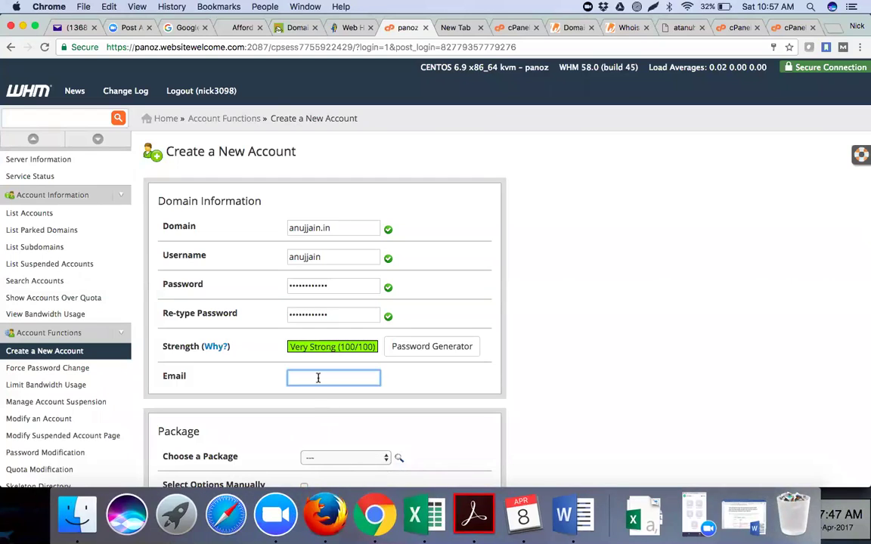
pyautogui.press('super+v')
pyautogui.click(526, 402)
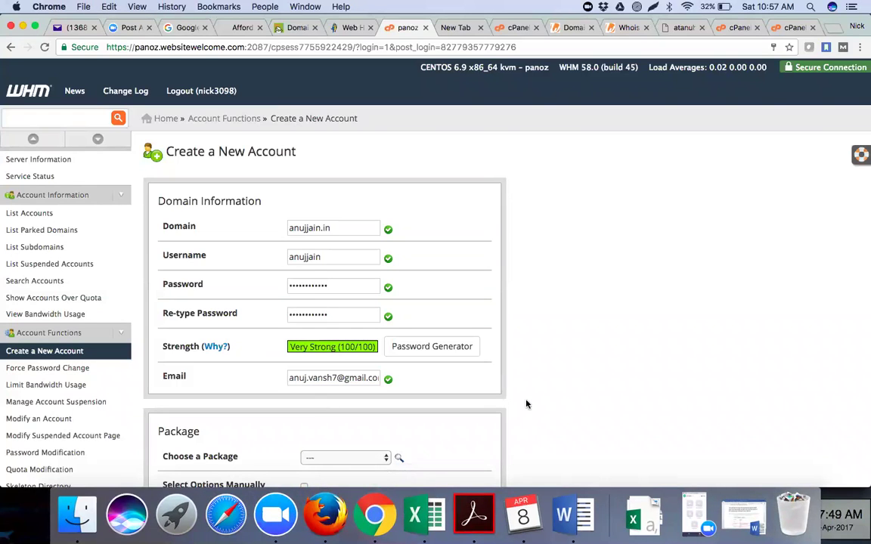
pyautogui.scroll(-5, 527, 403)
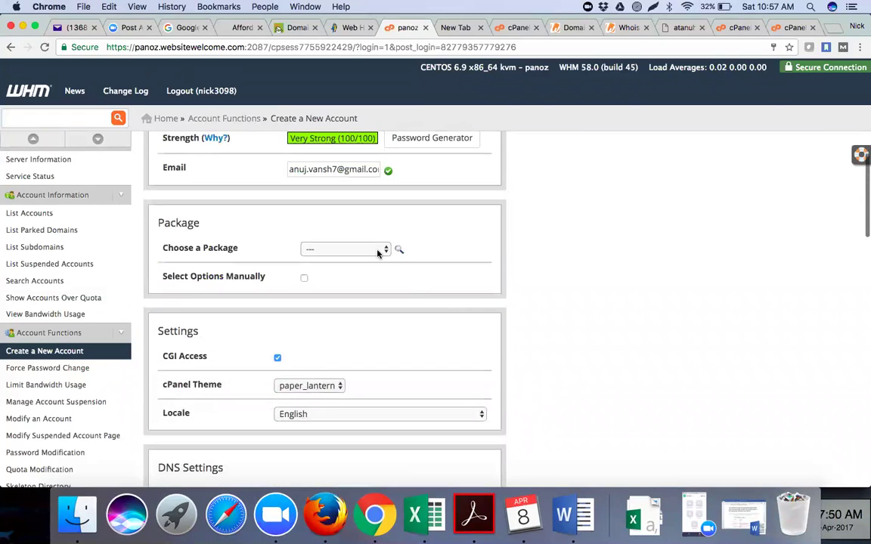
pyautogui.click(363, 249)
pyautogui.click(363, 331)
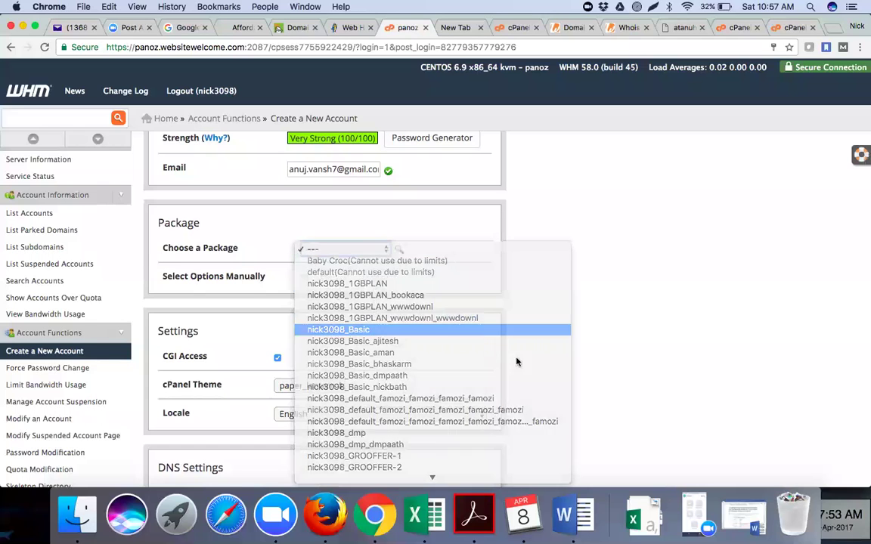
pyautogui.scroll(-3, 529, 369)
pyautogui.scroll(-10, 476, 369)
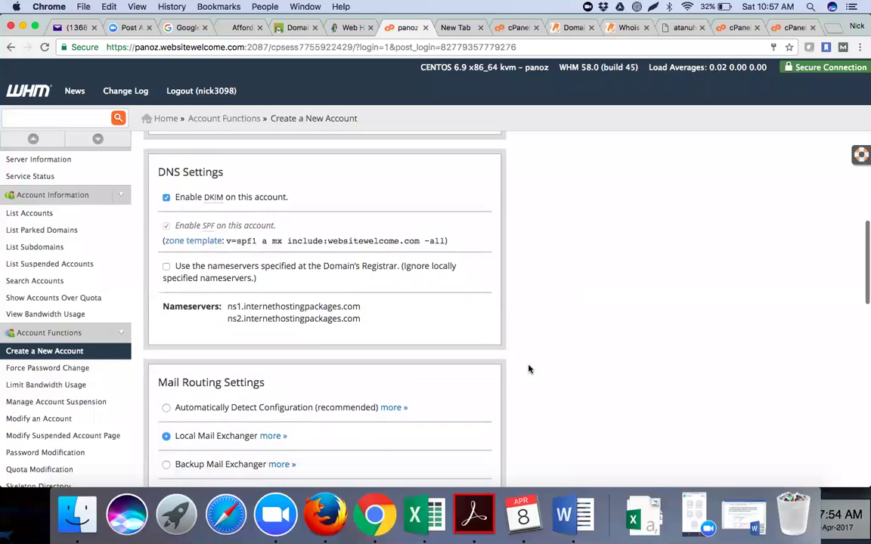
pyautogui.click(166, 344)
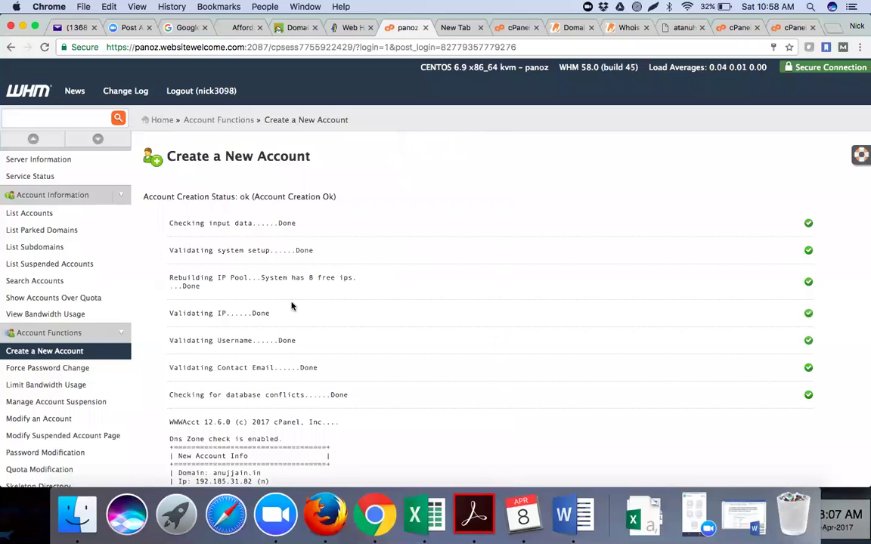
pyautogui.scroll(-15, 465, 207)
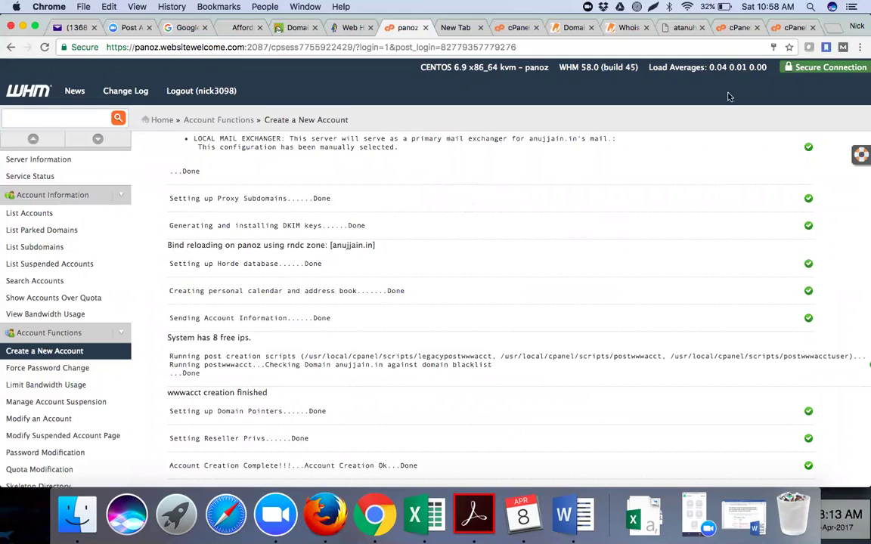
pyautogui.click(574, 30)
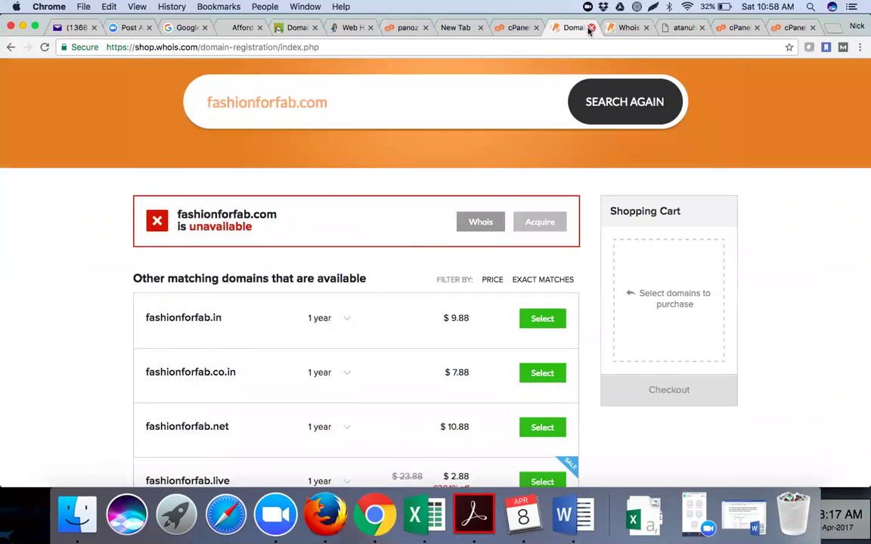
pyautogui.click(590, 28)
pyautogui.click(590, 28)
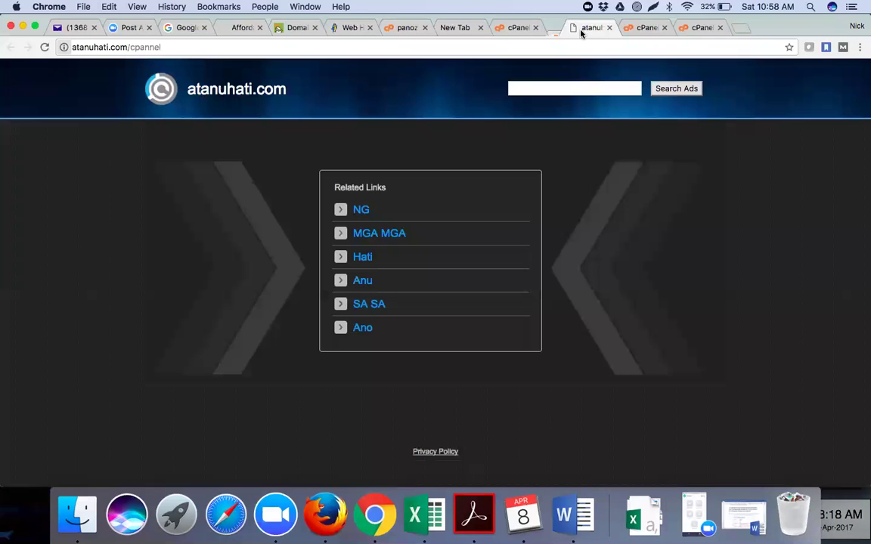
pyautogui.click(479, 50)
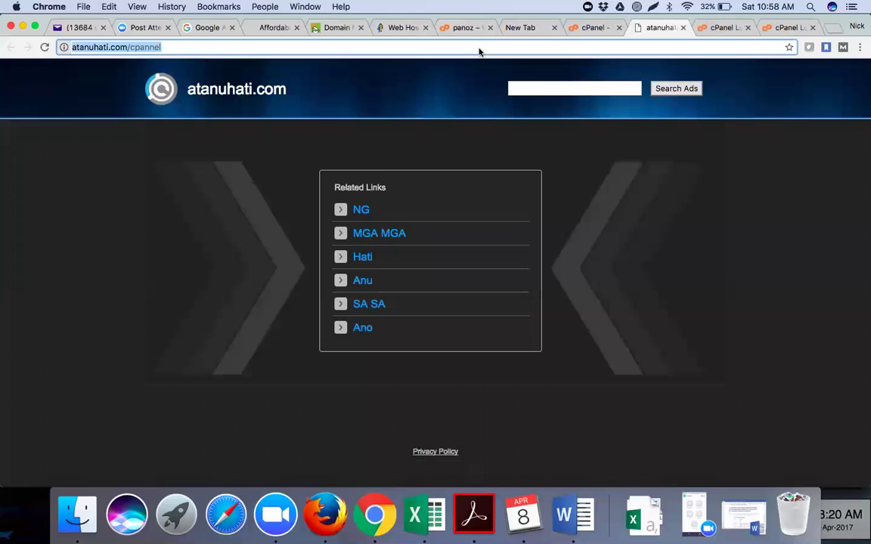
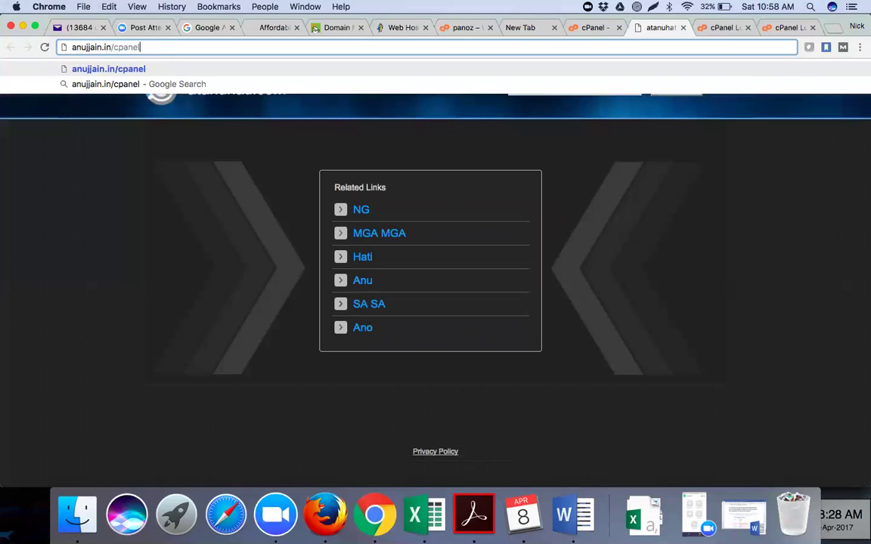
pyautogui.press('super+a')
pyautogui.press('Return')
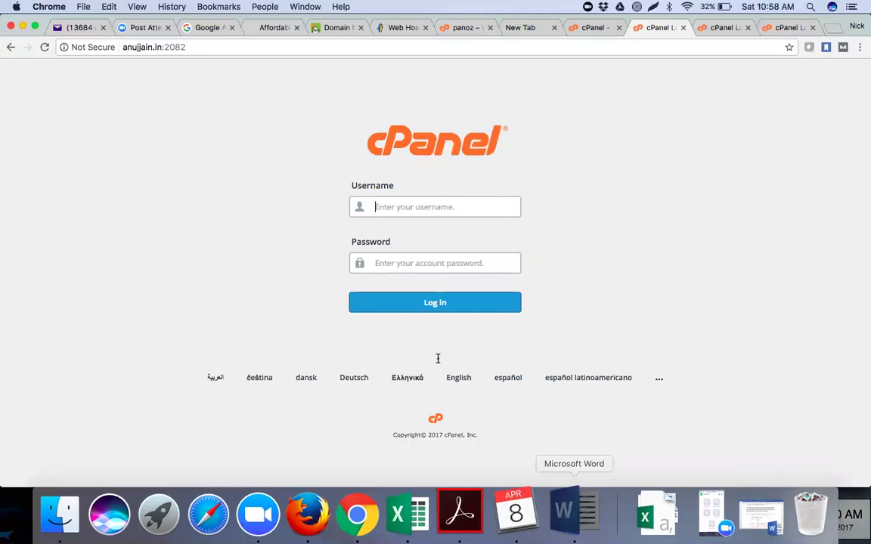
pyautogui.click(563, 506)
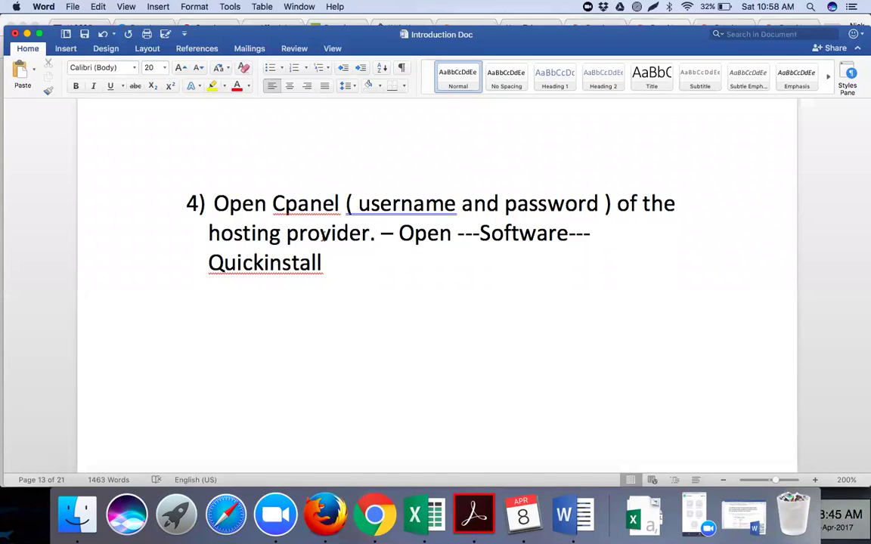
# Move 'Open Software --- Quickinstall' onto its own unnumbered line below step 4.
pyautogui.click(377, 234)
pyautogui.press('Return')
pyautogui.press('Return')
pyautogui.press('BackSpace')
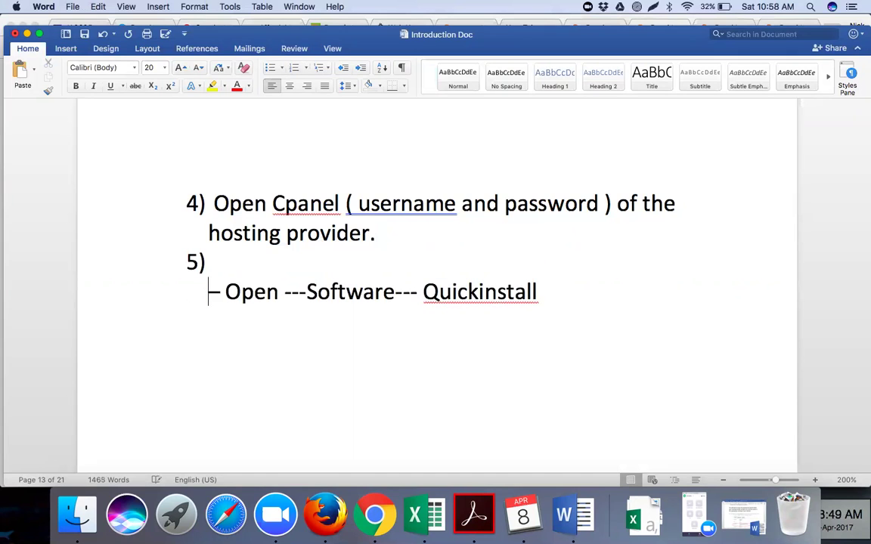
pyautogui.press('BackSpace')
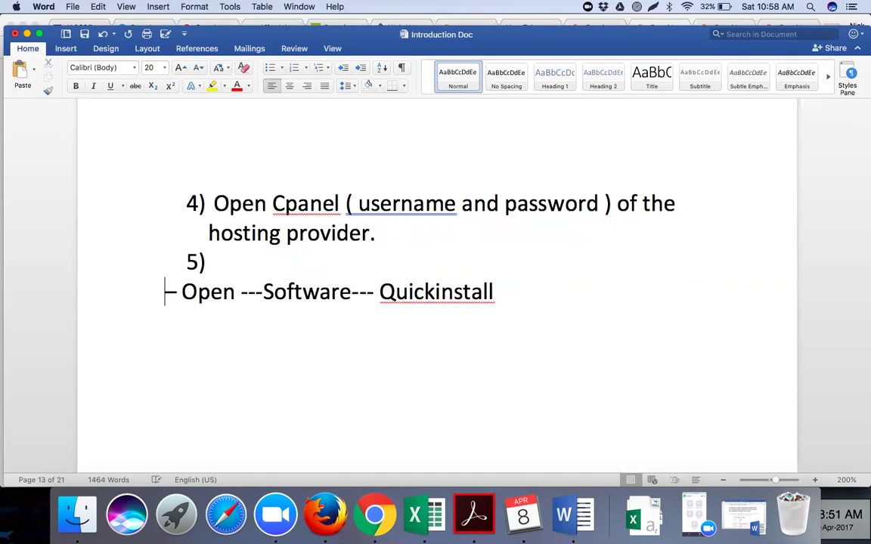
pyautogui.press('BackSpace')
pyautogui.press('Return')
# Add the line 'LOG in URL of your Cpanel = websitename.com/cpanel' after step 4's text.
pyautogui.click(416, 236)
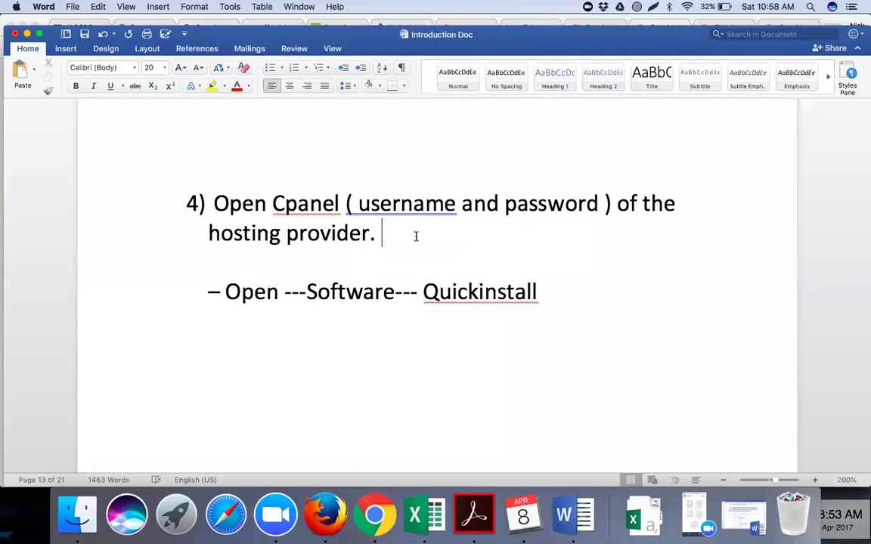
pyautogui.press('Return')
pyautogui.press('BackSpace')
pyautogui.write('LO')
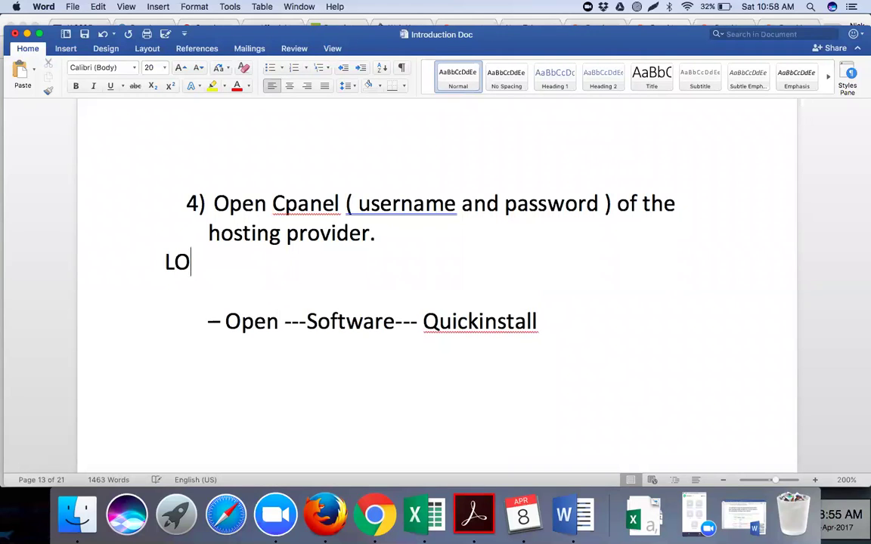
pyautogui.write('G in URL of y')
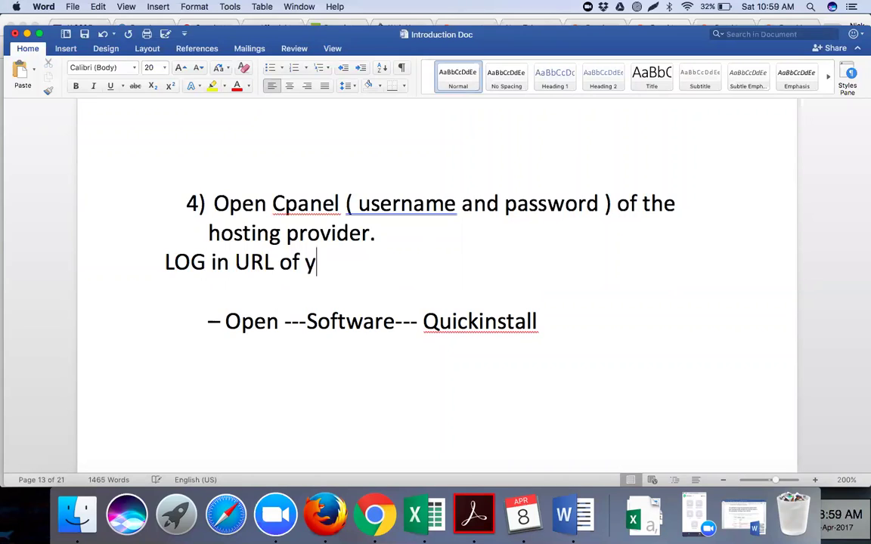
pyautogui.write('our Cpan')
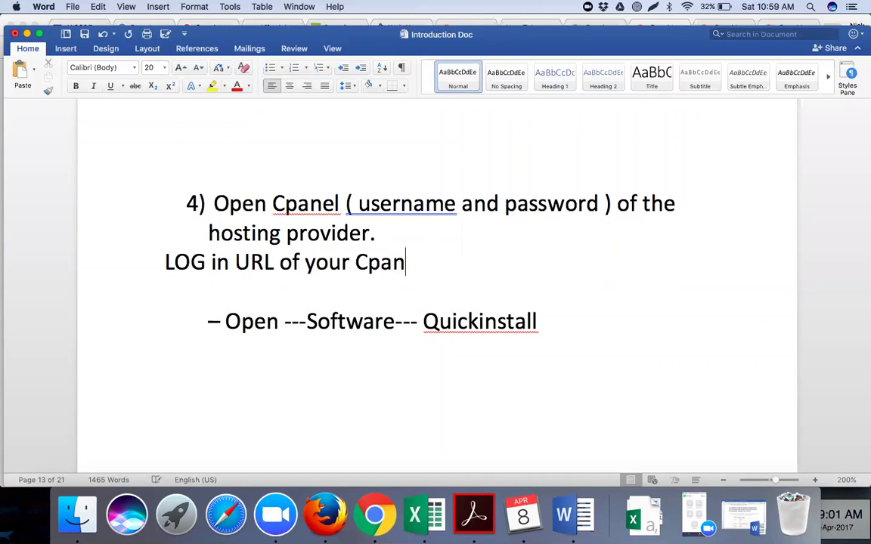
pyautogui.write('el =')
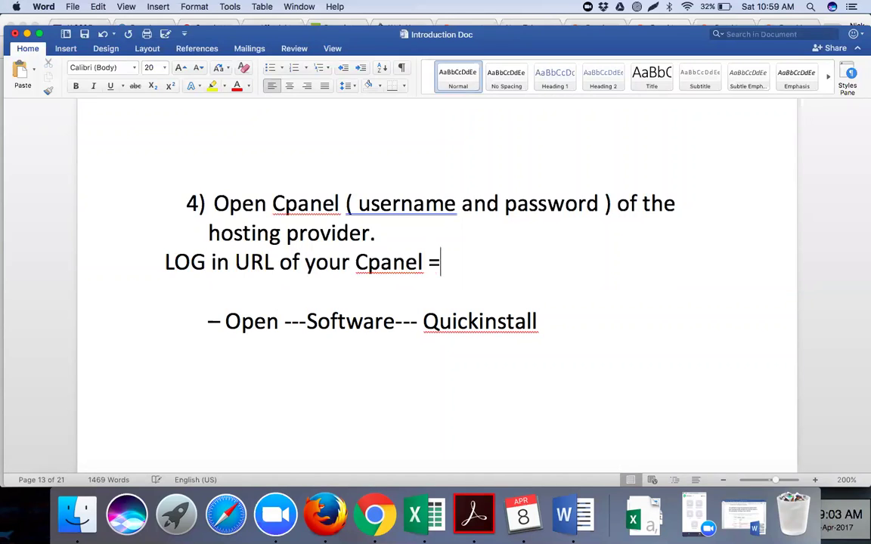
pyautogui.write('  websit')
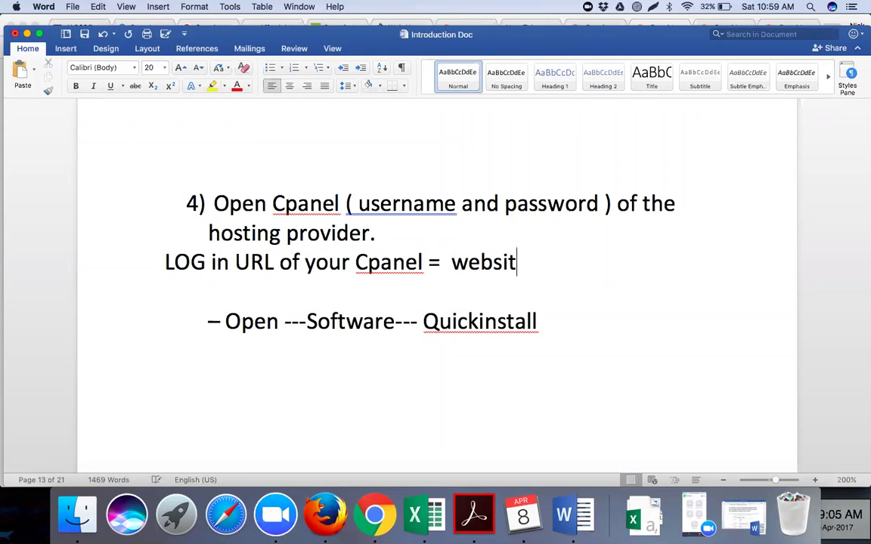
pyautogui.write('ename.com/')
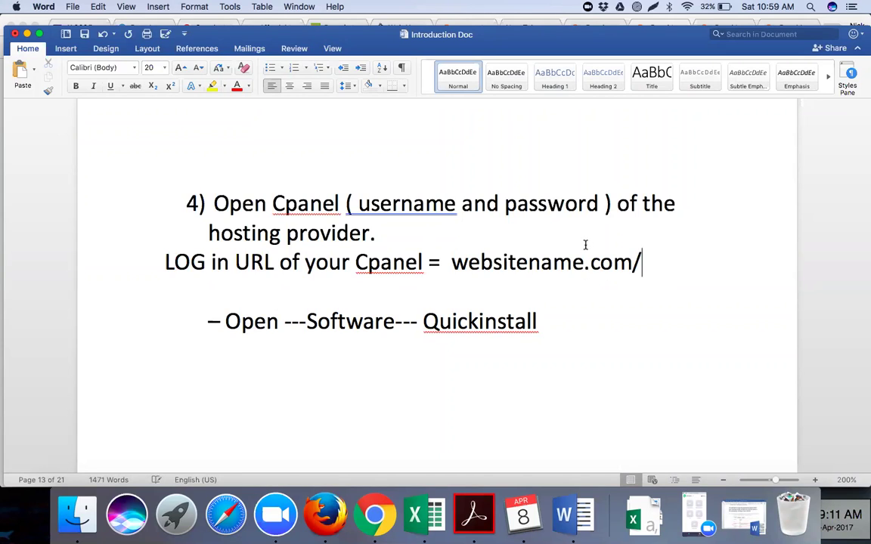
pyautogui.write('cpanel')
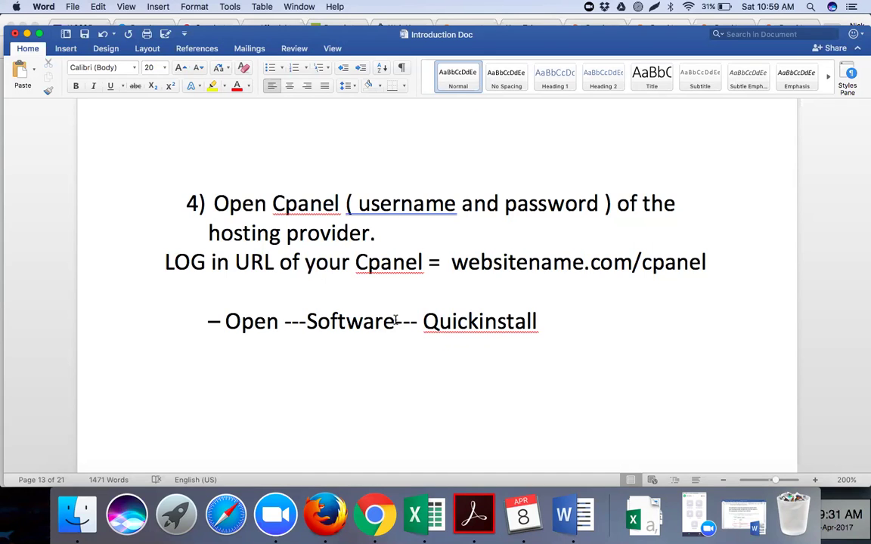
pyautogui.click(201, 321)
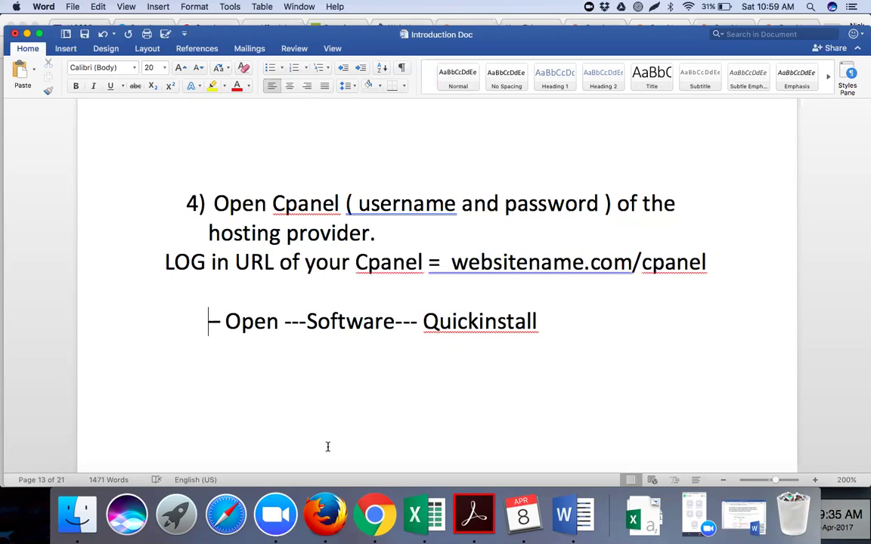
pyautogui.click(368, 516)
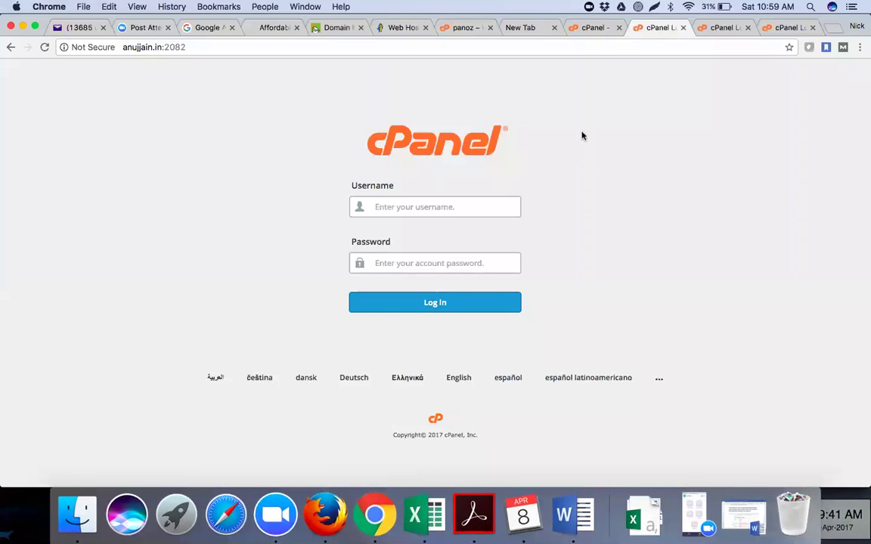
pyautogui.click(541, 33)
pyautogui.click(554, 28)
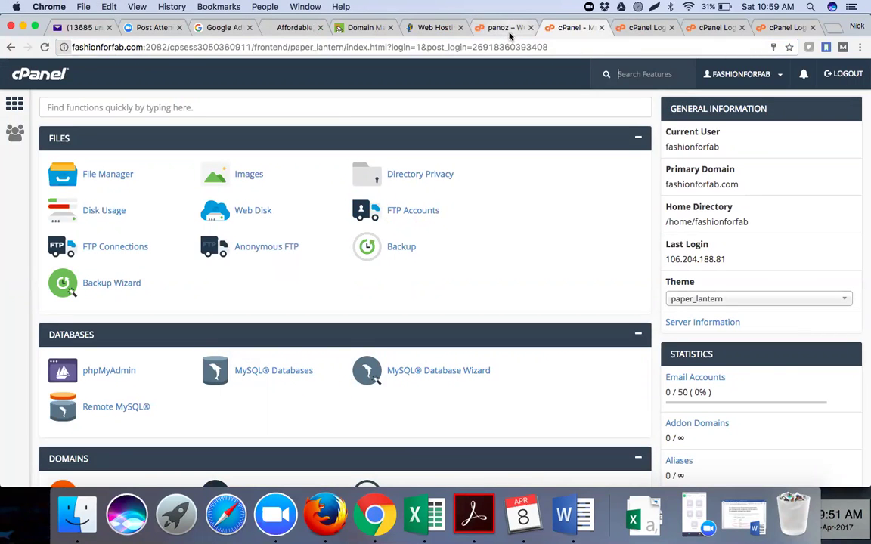
pyautogui.click(518, 29)
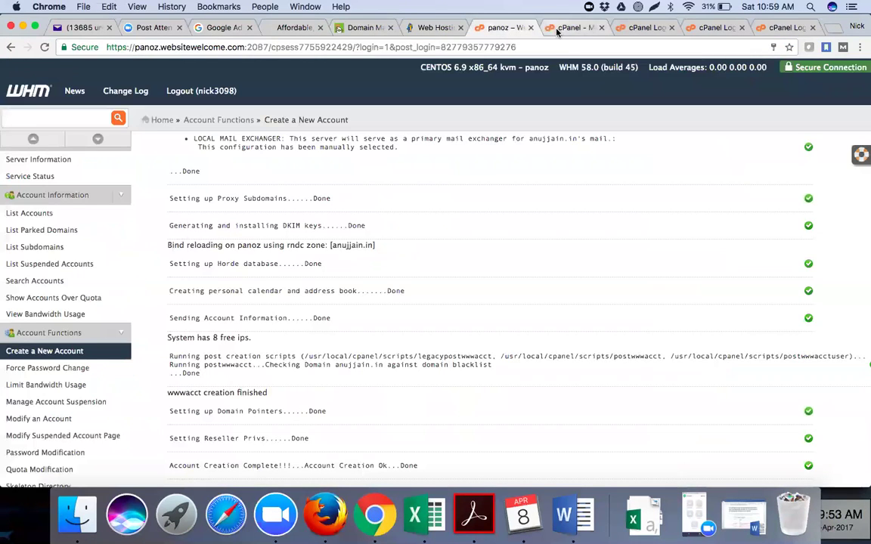
pyautogui.click(560, 28)
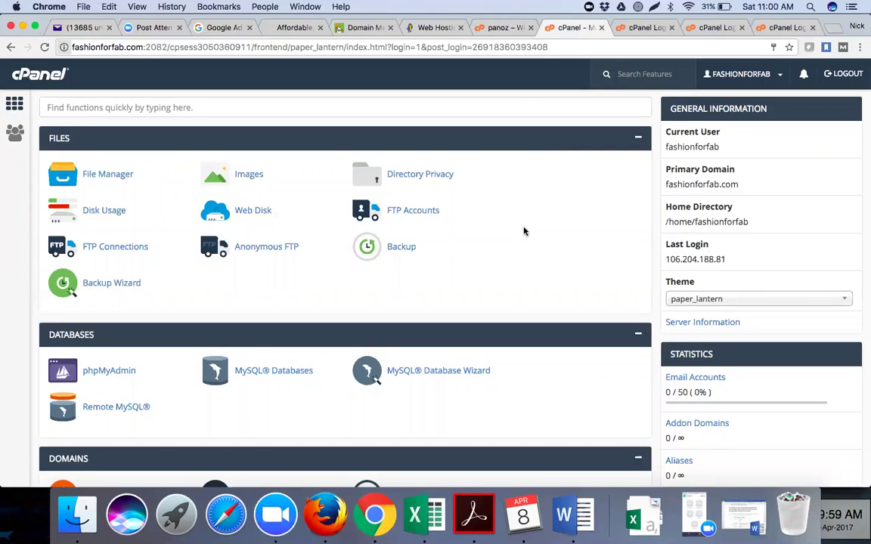
pyautogui.click(636, 28)
pyautogui.click(581, 29)
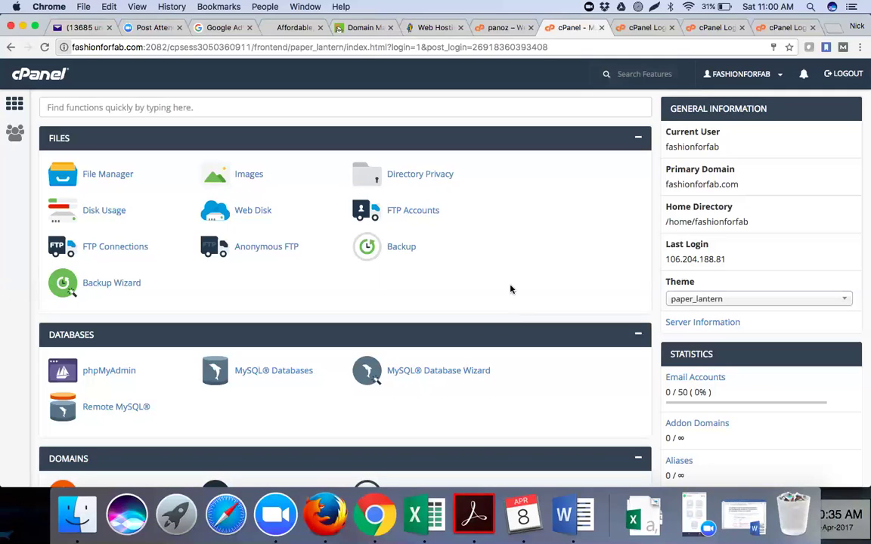
# Scroll the cPanel dashboard past Files, Databases, Domains, Email and Metrics down to Software.
pyautogui.scroll(-1, 510, 290)
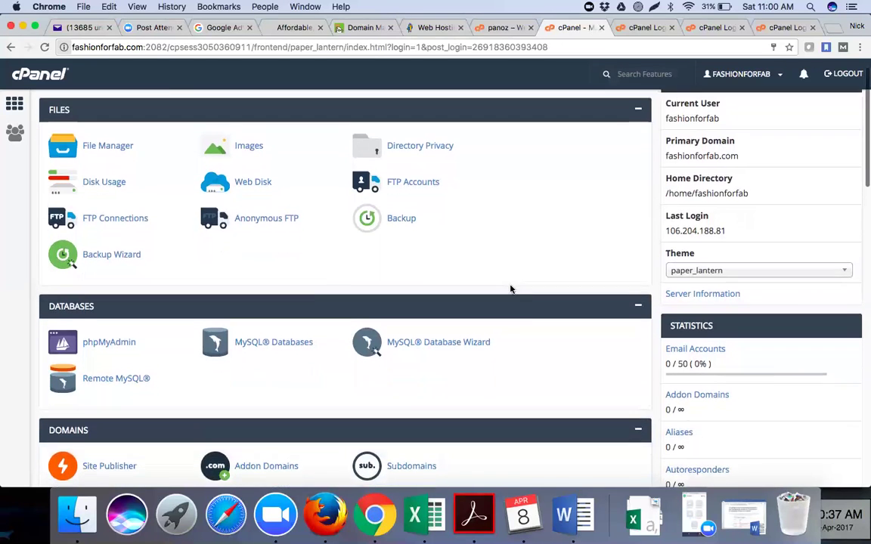
pyautogui.scroll(1, 511, 289)
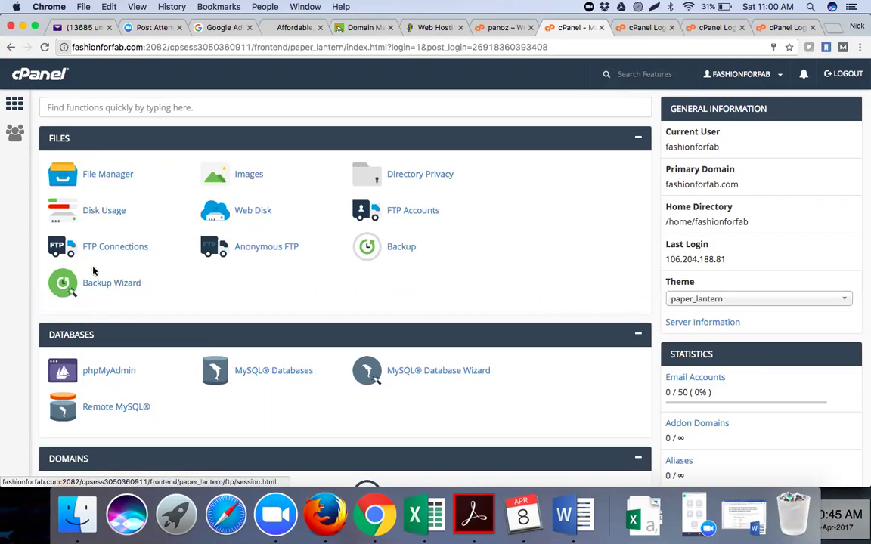
pyautogui.scroll(-5, 98, 270)
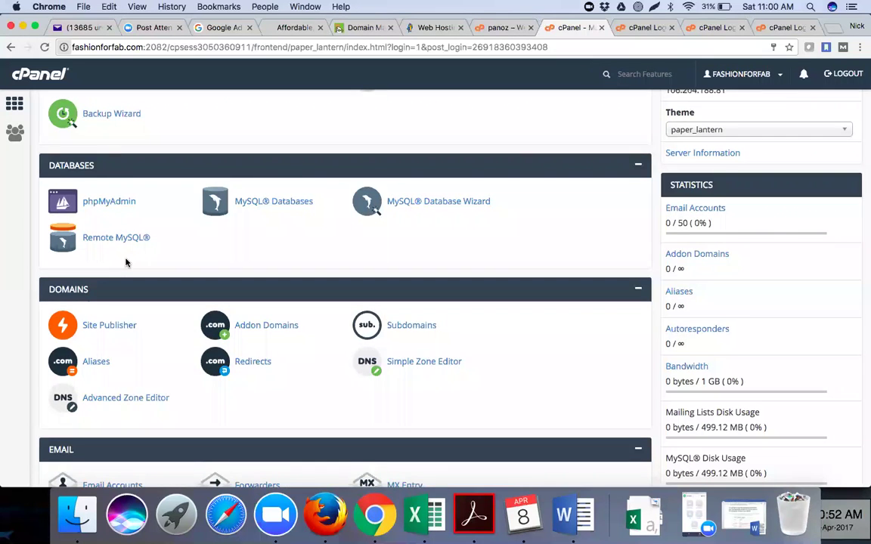
pyautogui.scroll(-4, 126, 262)
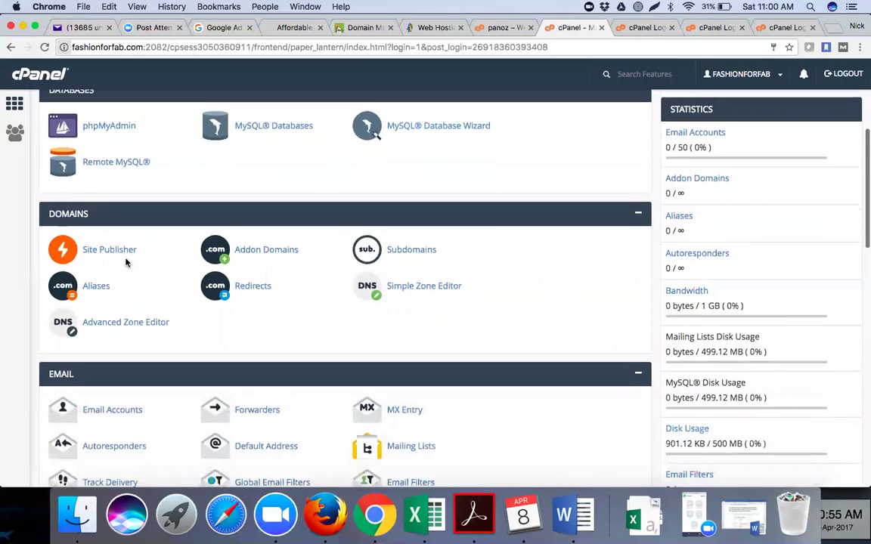
pyautogui.scroll(-1, 141, 281)
pyautogui.scroll(-3, 141, 282)
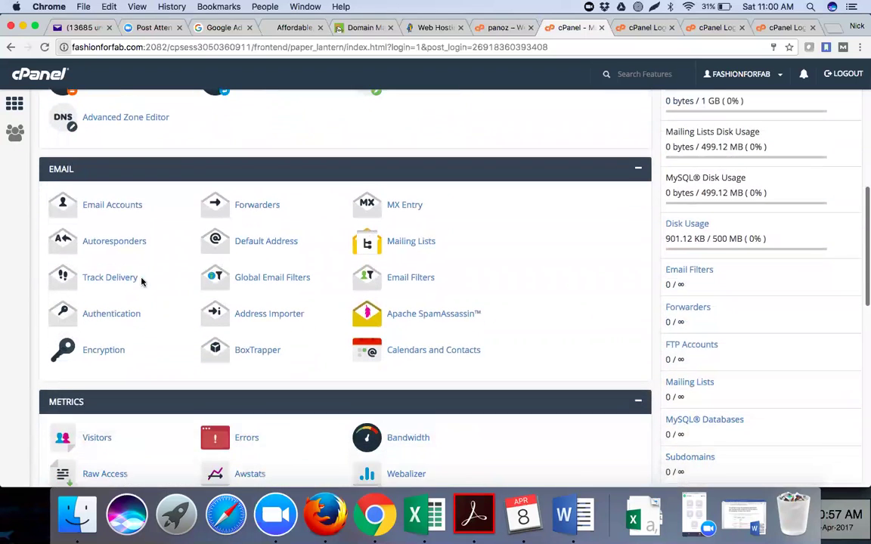
pyautogui.scroll(-1, 153, 353)
pyautogui.scroll(-4, 153, 353)
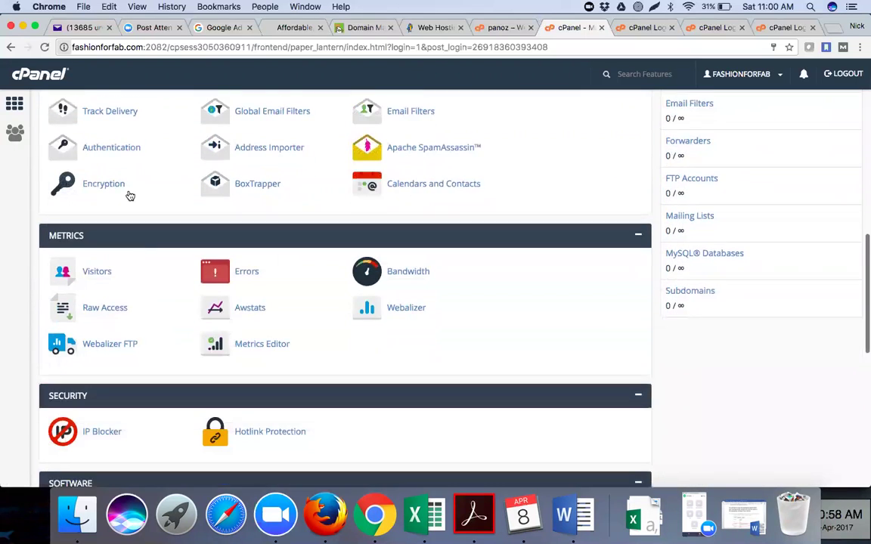
pyautogui.scroll(-3, 133, 357)
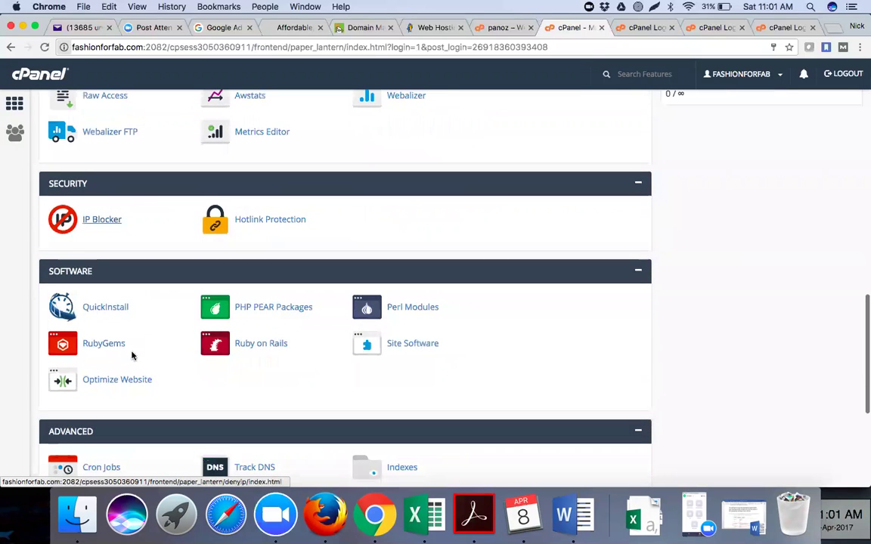
pyautogui.scroll(-1, 131, 356)
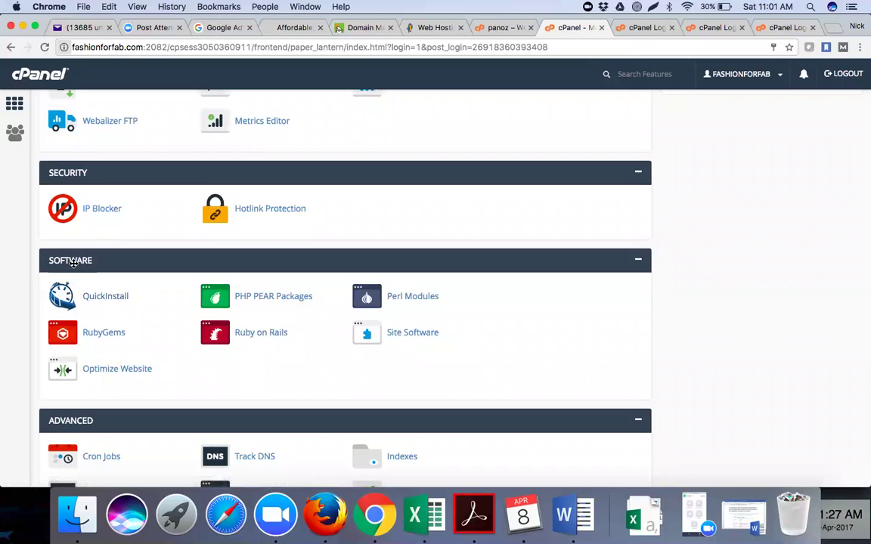
# Launch QuickInstall from Software and choose Get WordPress on the Install WordPress tile.
pyautogui.click(103, 299)
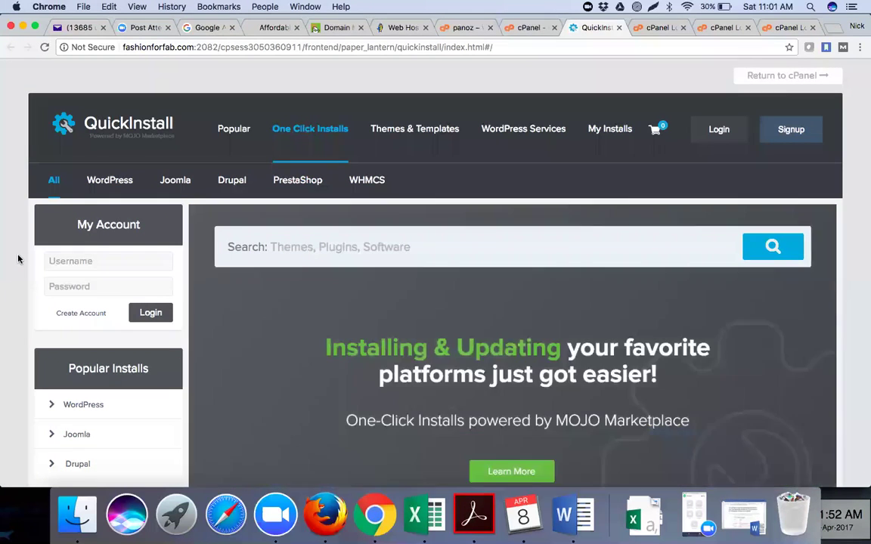
pyautogui.scroll(-1, 18, 259)
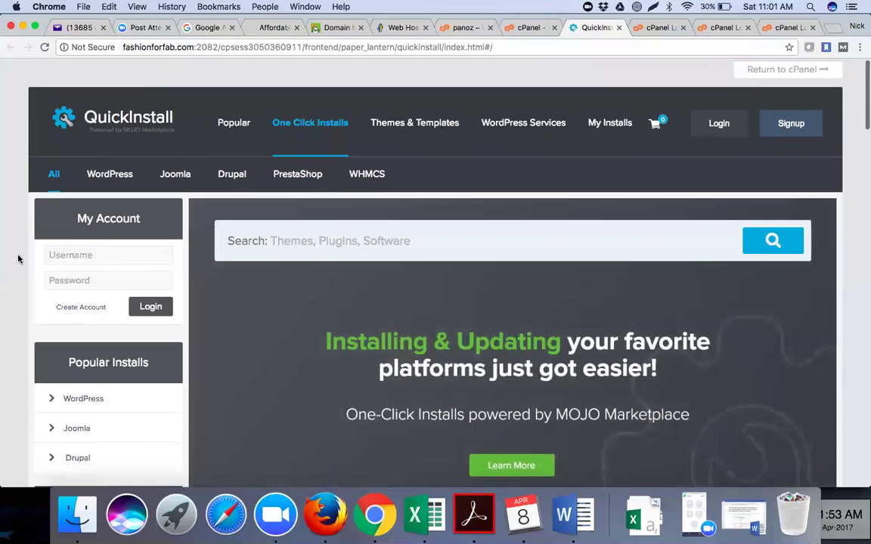
pyautogui.scroll(-3, 18, 259)
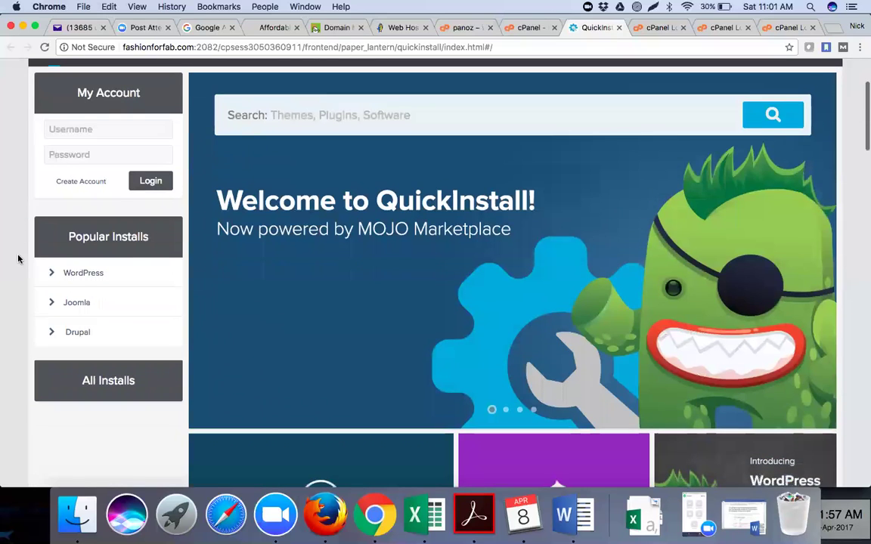
pyautogui.scroll(-2, 18, 259)
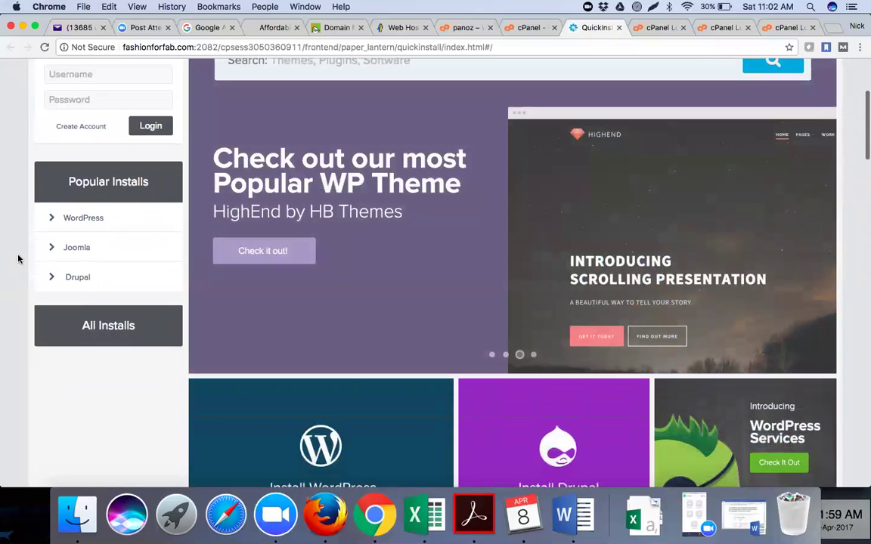
pyautogui.scroll(-8, 18, 259)
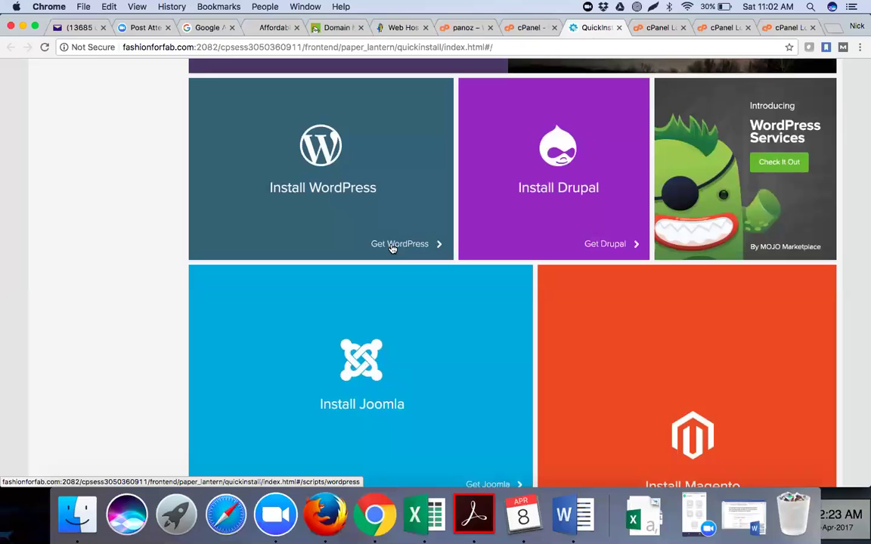
pyautogui.click(393, 249)
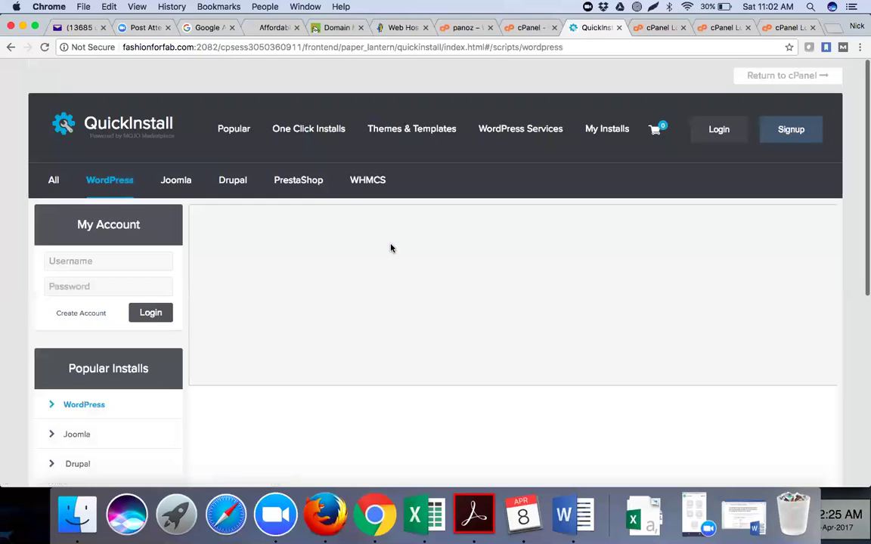
# Scroll the WordPress Free Option page, then go back to the Welcome to QuickInstall page.
pyautogui.scroll(-5, 390, 249)
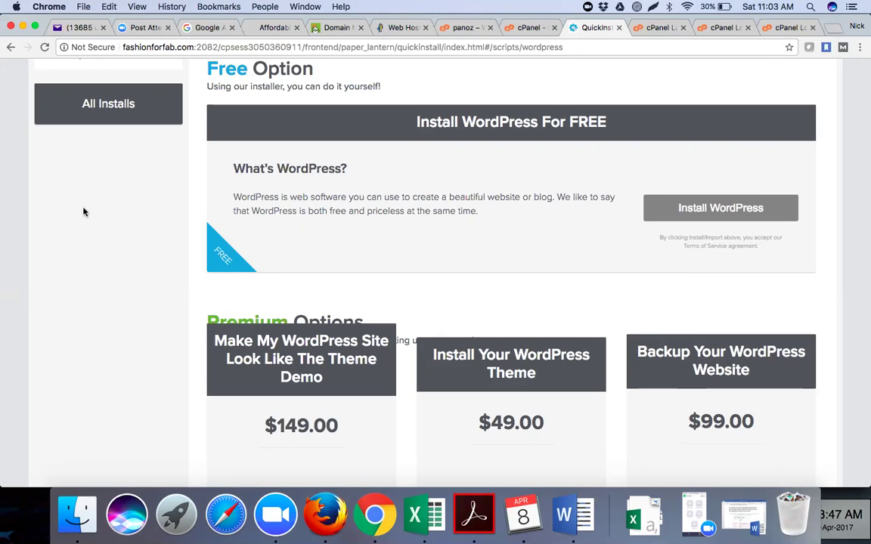
pyautogui.click(12, 48)
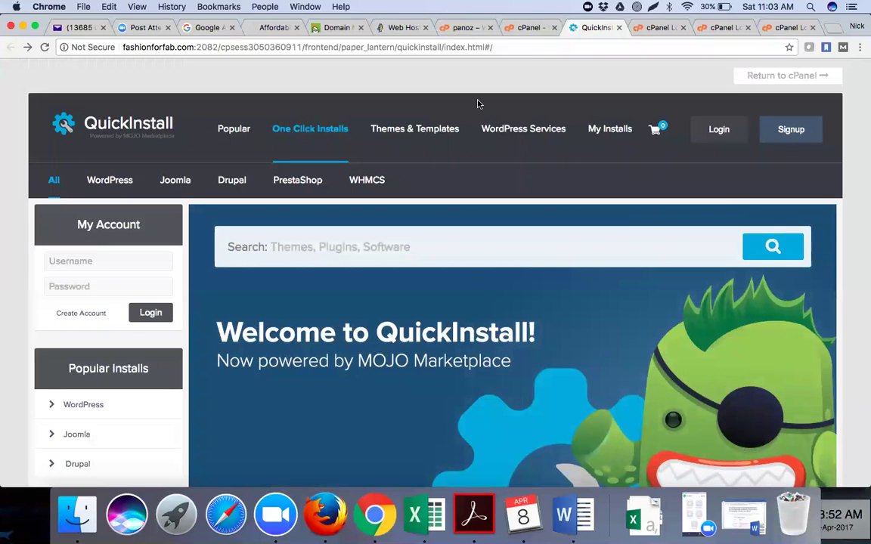
# Return to the fashionforfab.com cPanel dashboard tab, scroll to Software and launch QuickInstall again.
pyautogui.click(533, 27)
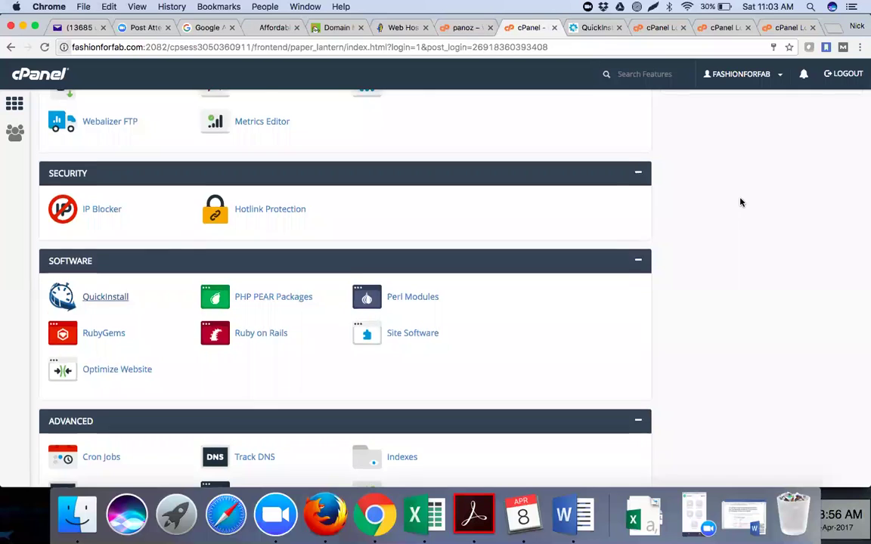
pyautogui.scroll(10, 740, 201)
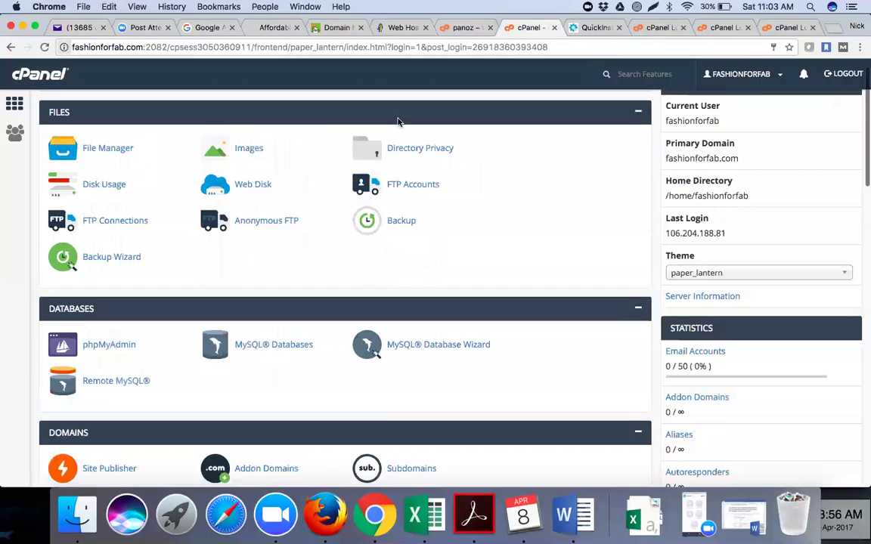
pyautogui.scroll(2, 398, 121)
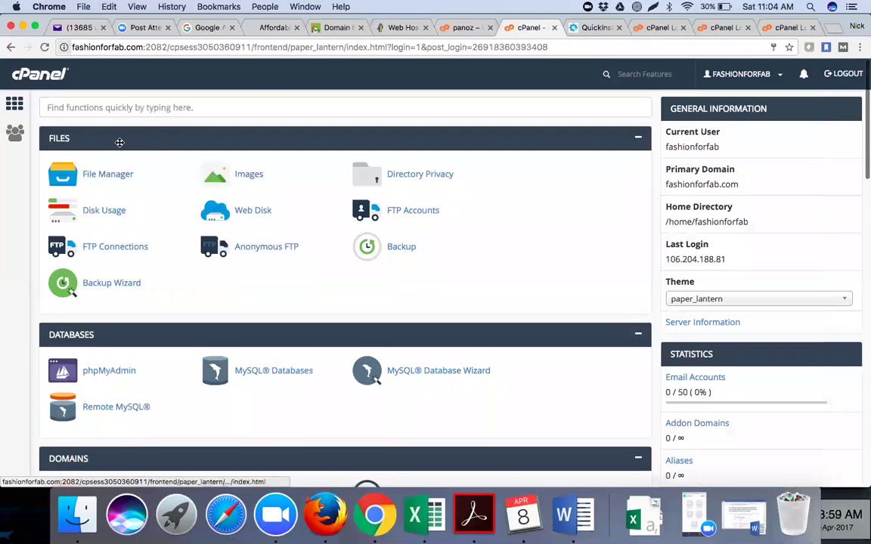
pyautogui.scroll(-5, 111, 292)
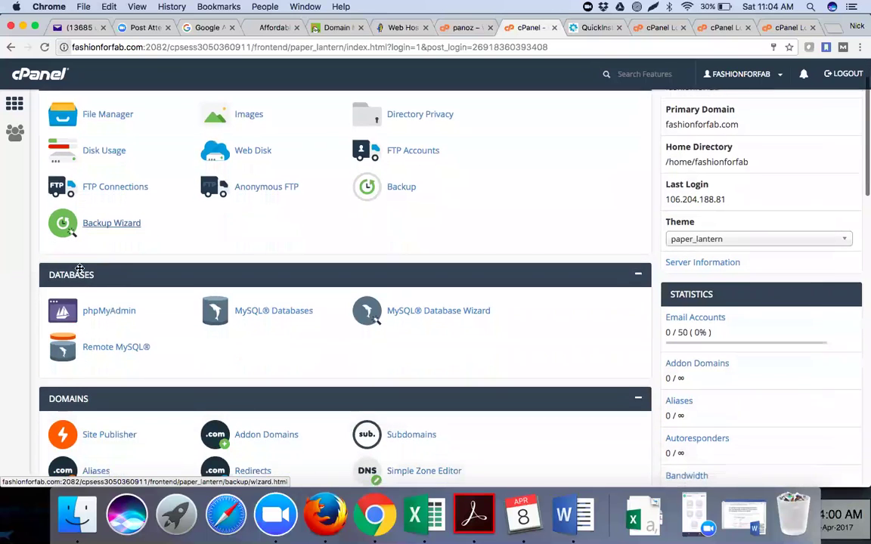
pyautogui.scroll(-10, 105, 307)
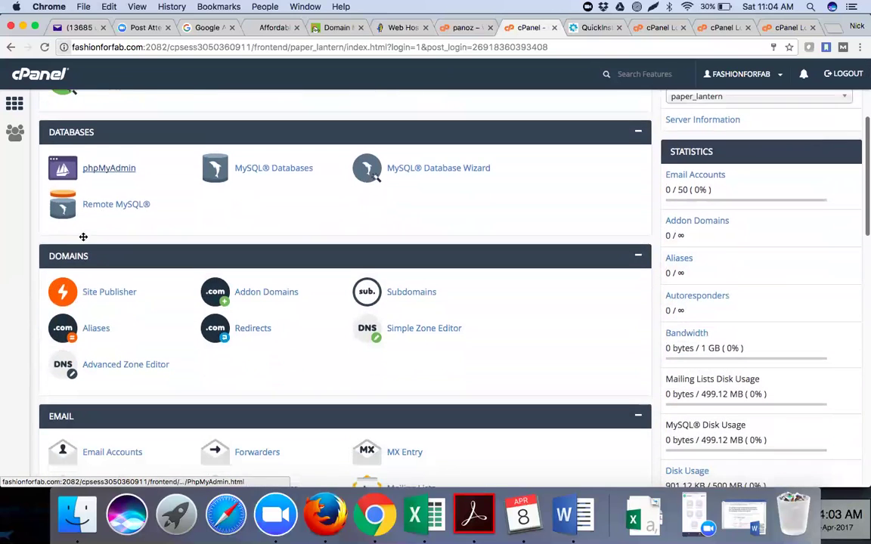
pyautogui.scroll(-13, 102, 303)
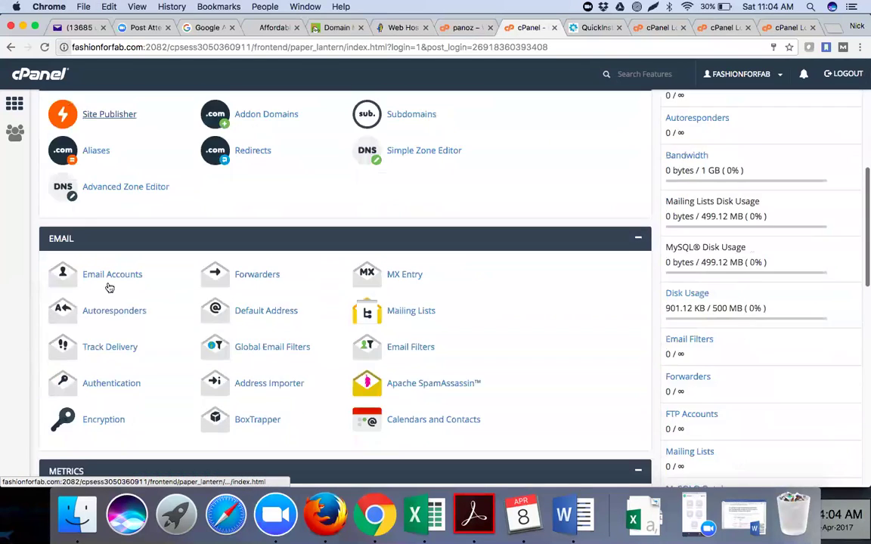
pyautogui.scroll(-17, 115, 311)
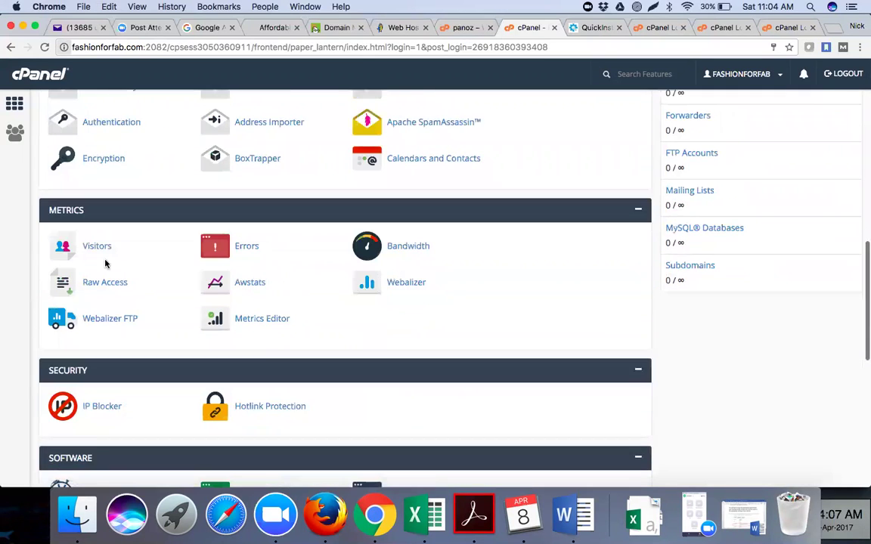
pyautogui.scroll(-13, 105, 263)
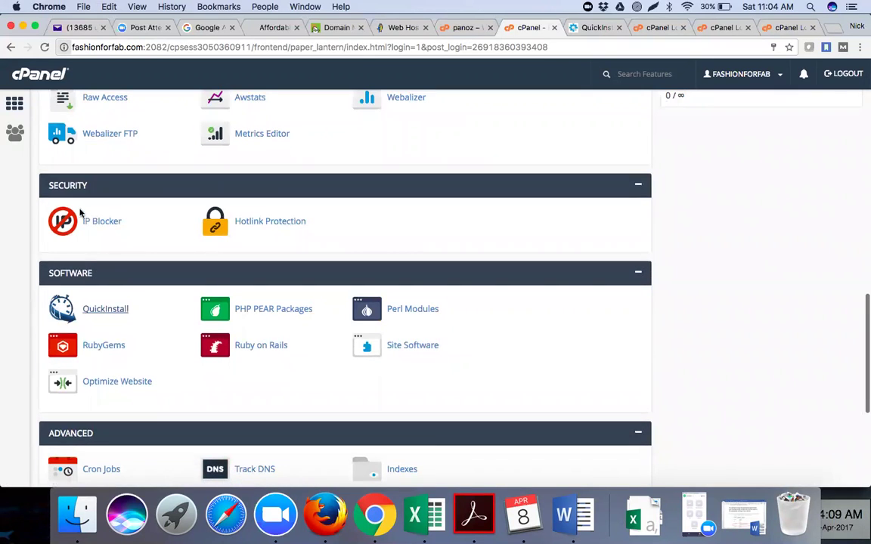
pyautogui.scroll(-3, 80, 281)
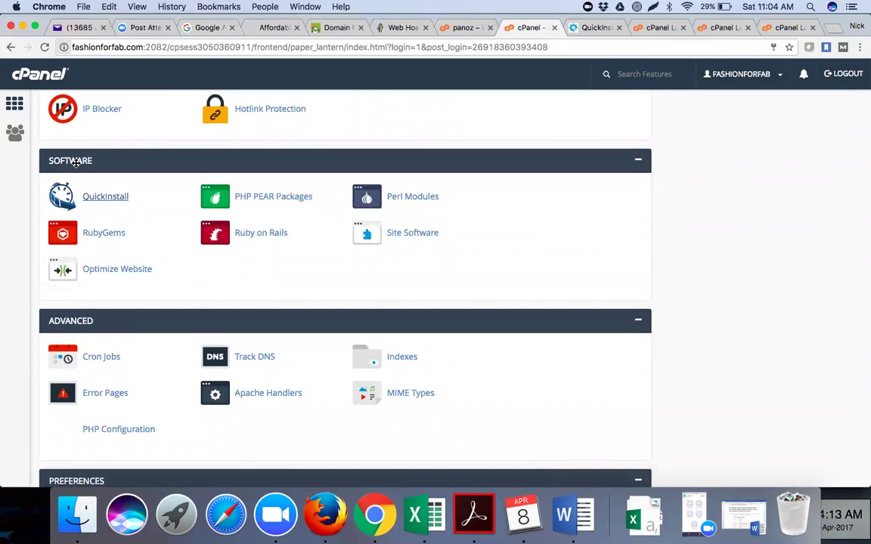
pyautogui.click(105, 198)
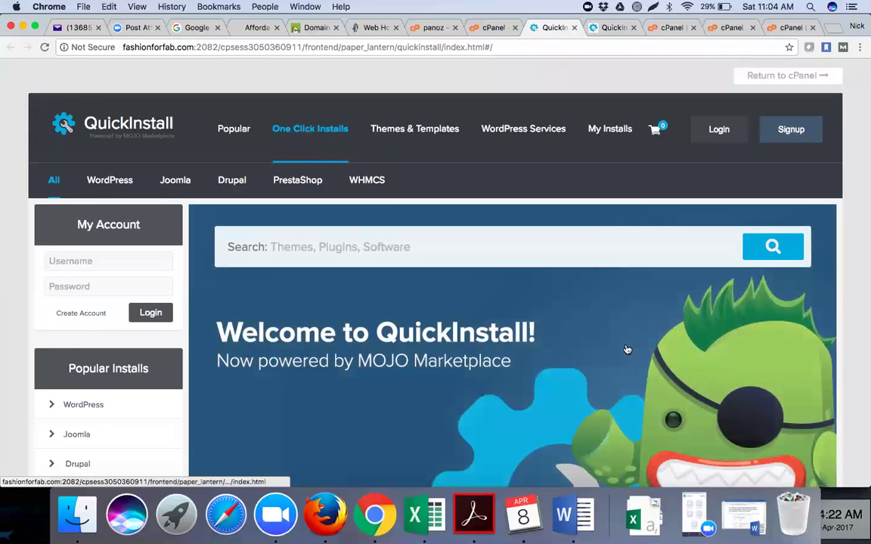
# Scroll the QuickInstall home page and choose Get WordPress on the Install WordPress tile.
pyautogui.scroll(-5, 626, 349)
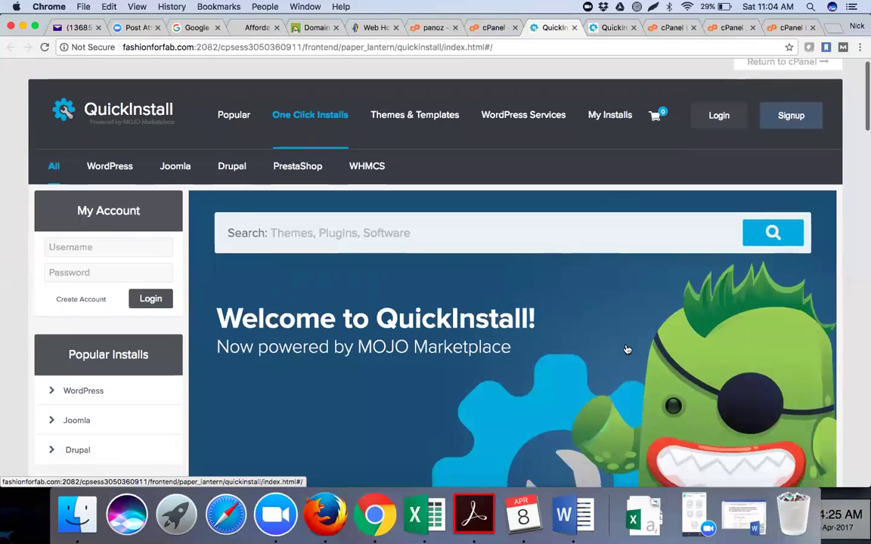
pyautogui.scroll(-3, 626, 350)
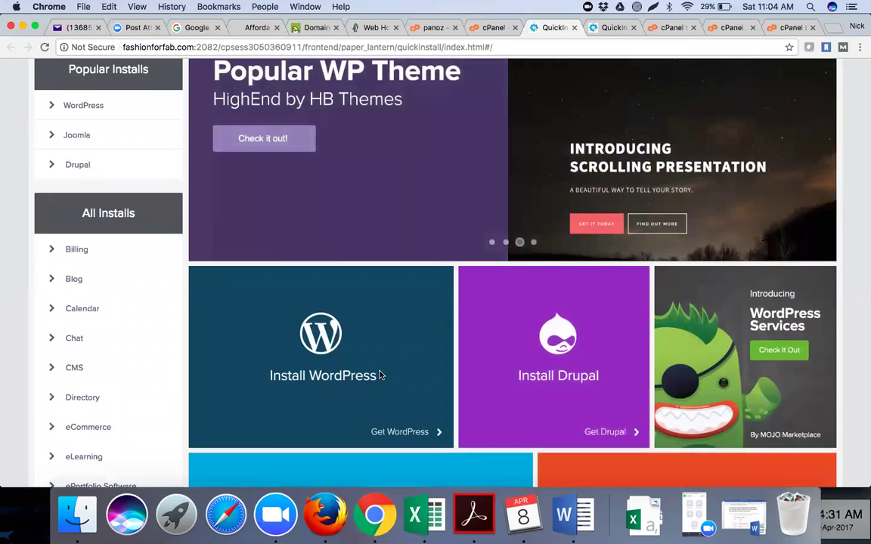
pyautogui.scroll(-2, 532, 370)
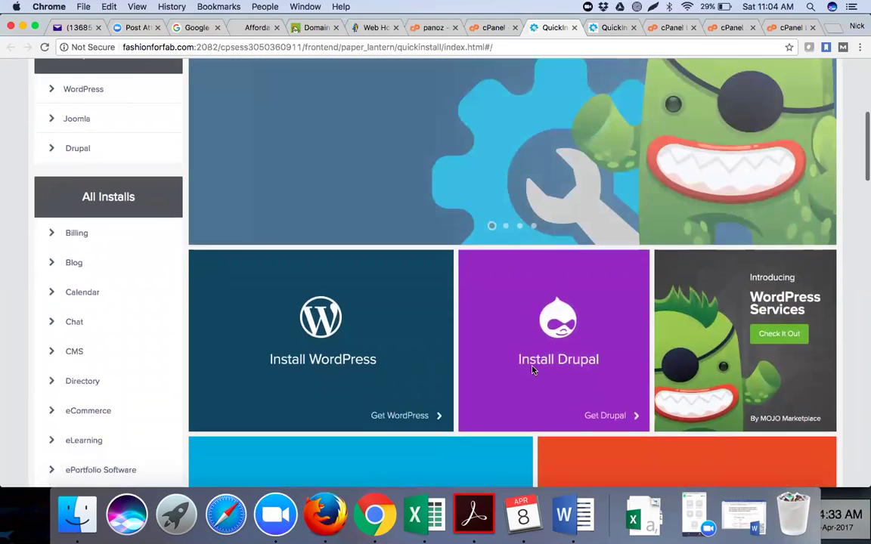
pyautogui.scroll(-5, 425, 461)
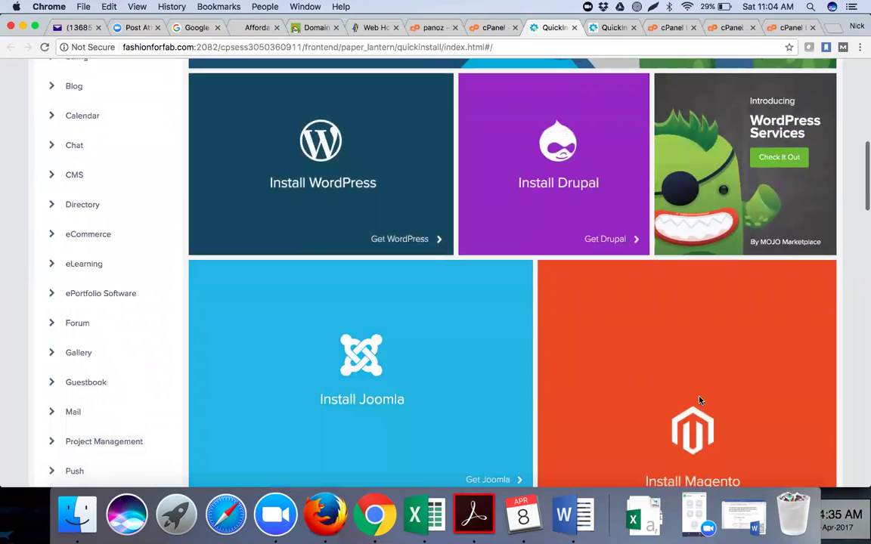
pyautogui.scroll(6, 375, 414)
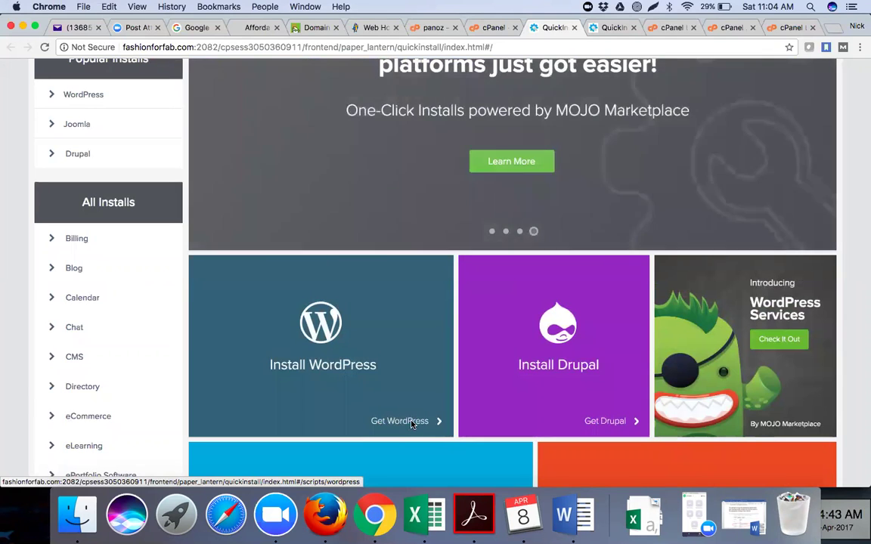
pyautogui.click(411, 424)
# Scroll the WordPress page to the 'Install WordPress For FREE' option beside the premium packages.
pyautogui.scroll(-10, 410, 421)
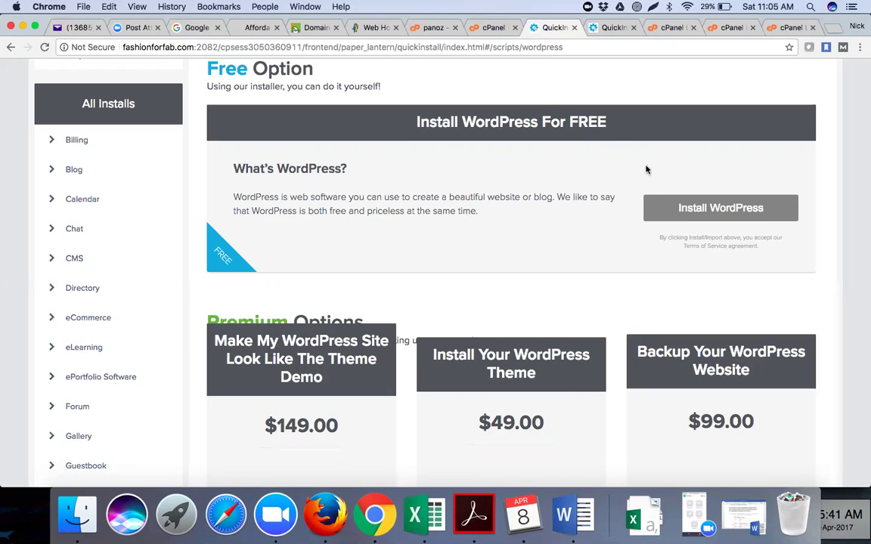
# Open the Install WordPress form and pick fashionforfab.com as the install domain.
pyautogui.click(688, 212)
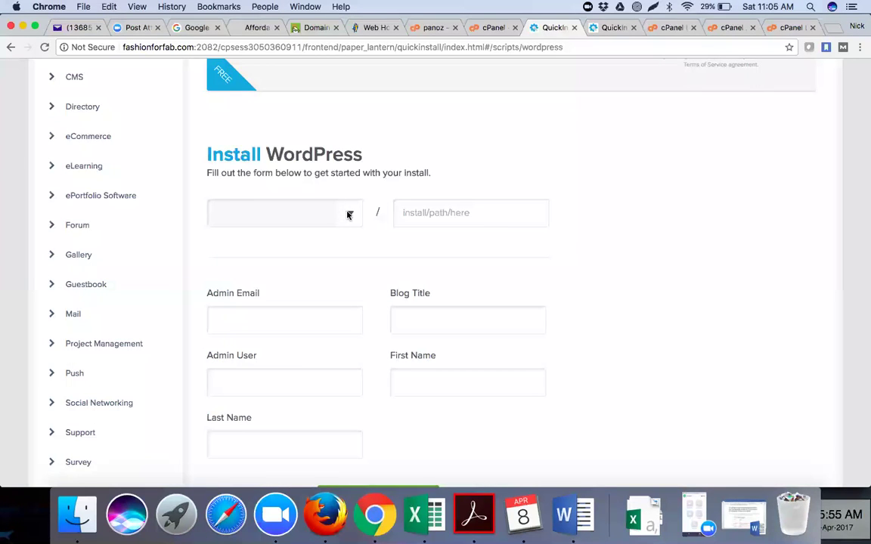
pyautogui.scroll(-1, 319, 243)
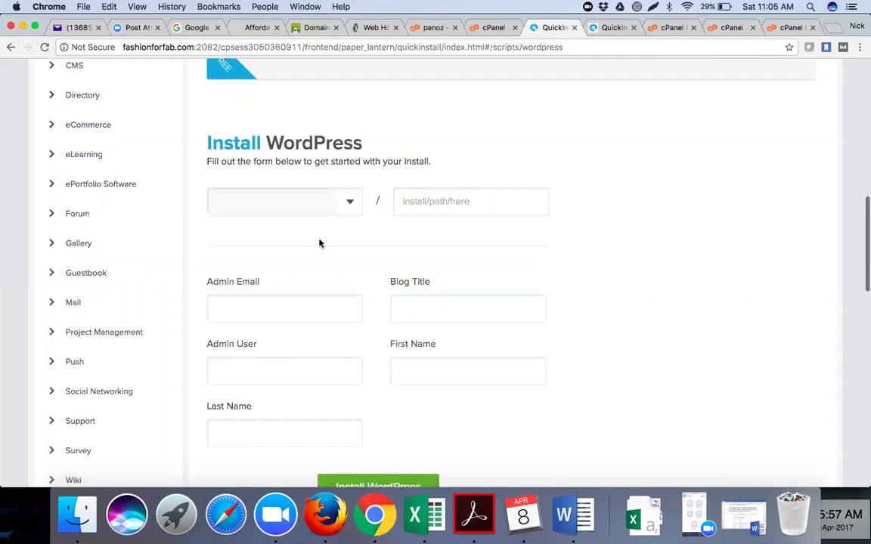
pyautogui.scroll(2, 319, 243)
pyautogui.scroll(-5, 319, 243)
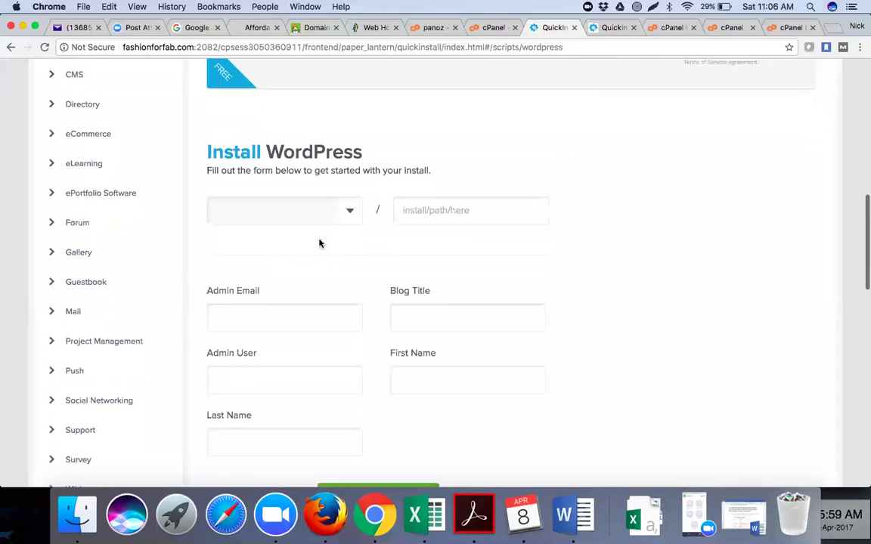
pyautogui.click(352, 168)
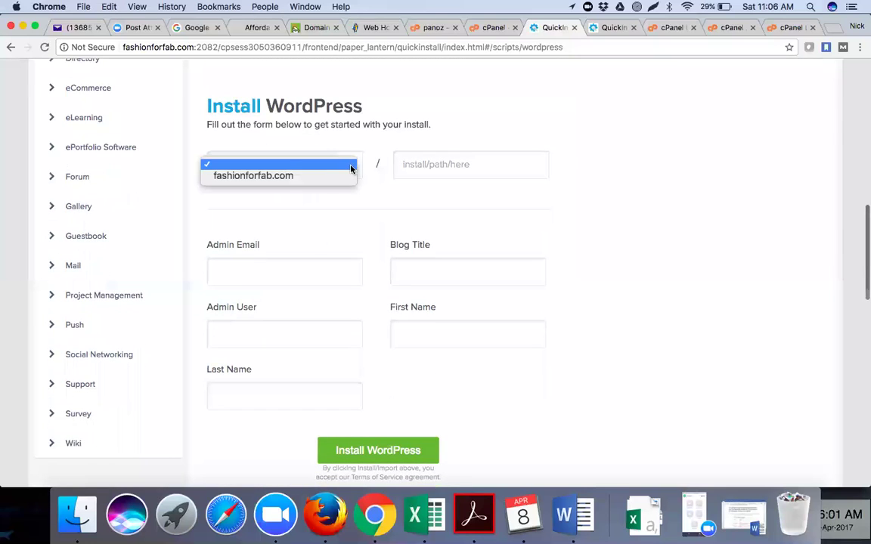
pyautogui.click(330, 179)
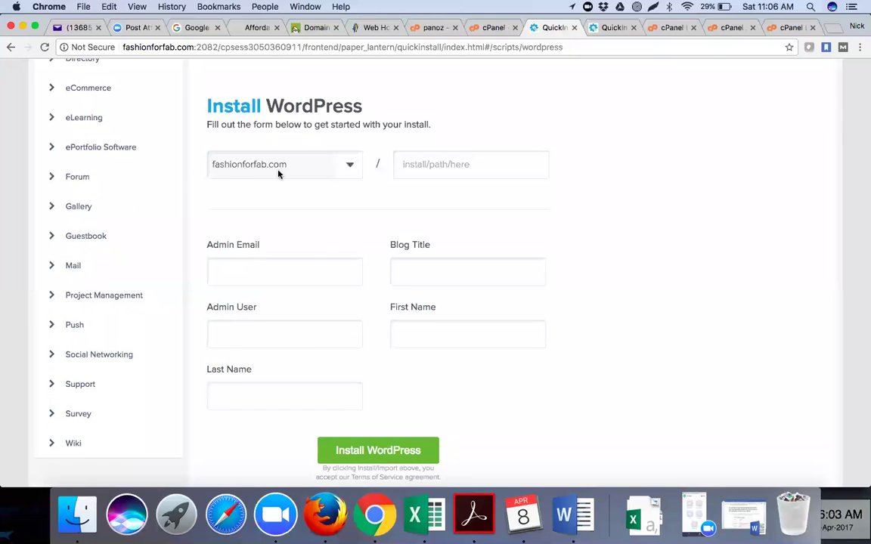
# Go through the install path, admin email, admin username, first/last name and blog title fields.
pyautogui.click(448, 167)
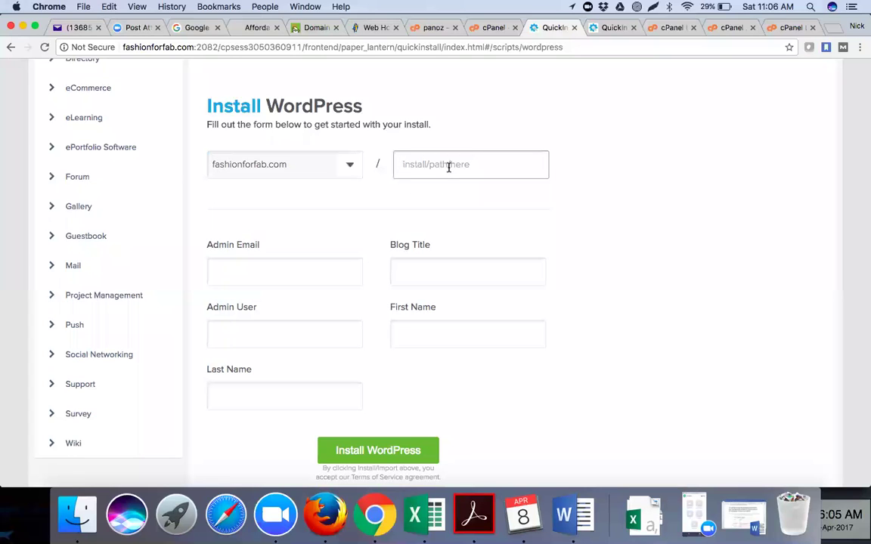
pyautogui.click(289, 273)
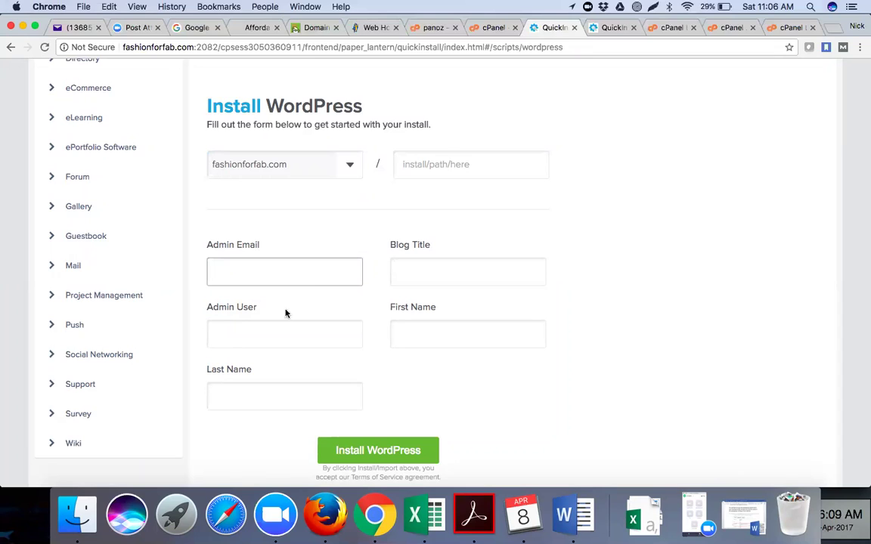
pyautogui.click(272, 333)
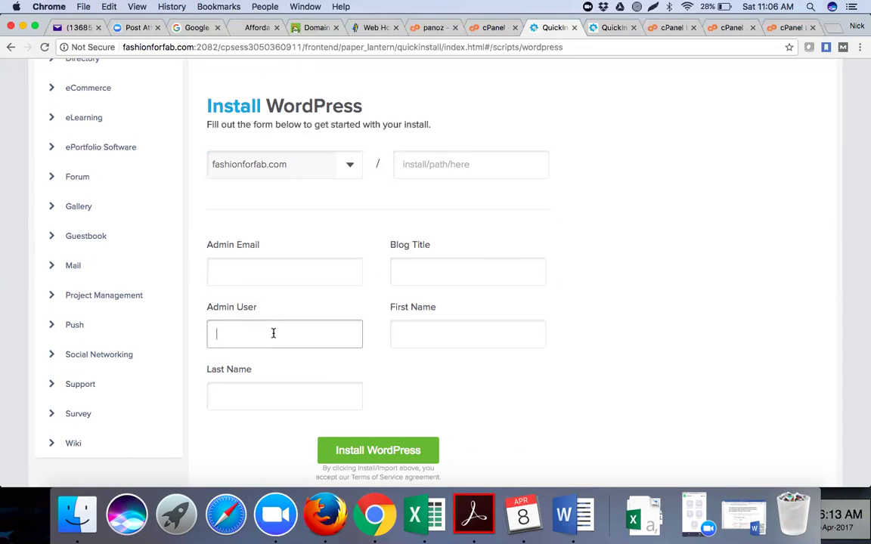
pyautogui.click(414, 332)
pyautogui.click(305, 393)
pyautogui.click(289, 333)
pyautogui.click(414, 271)
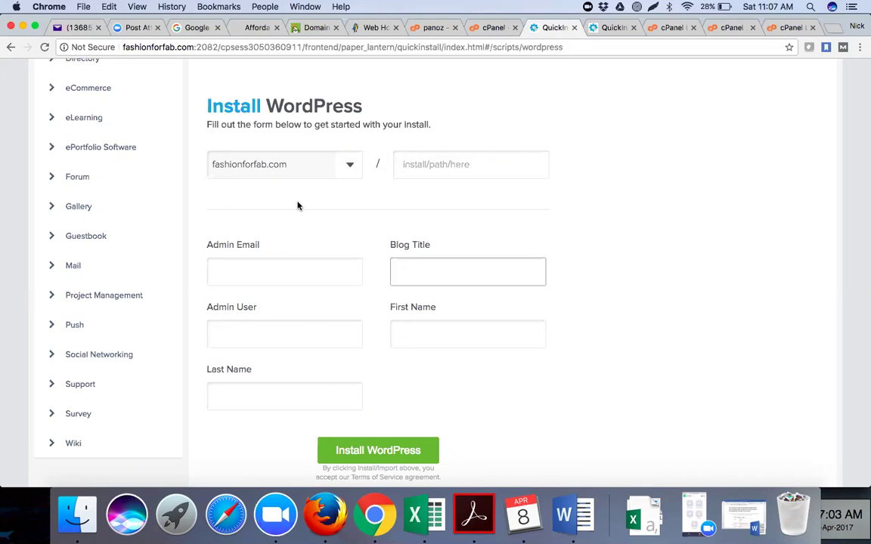
pyautogui.click(272, 332)
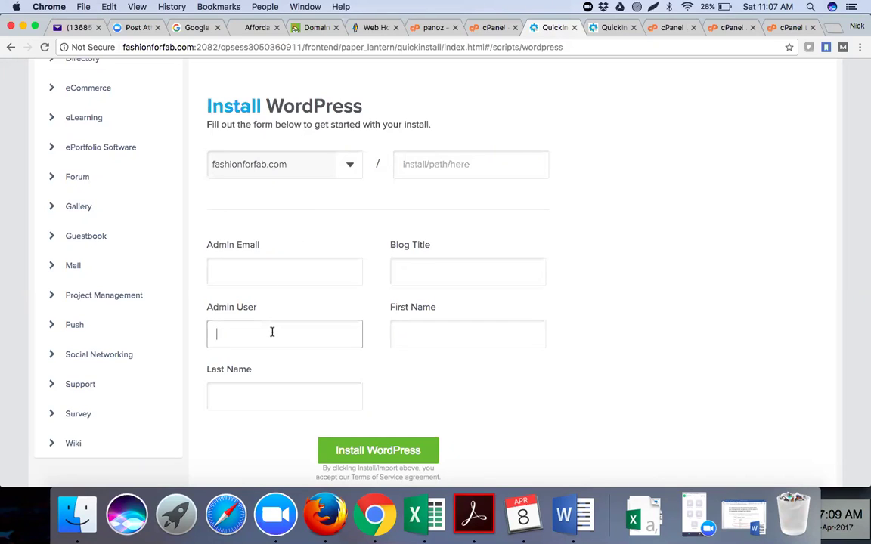
pyautogui.click(258, 277)
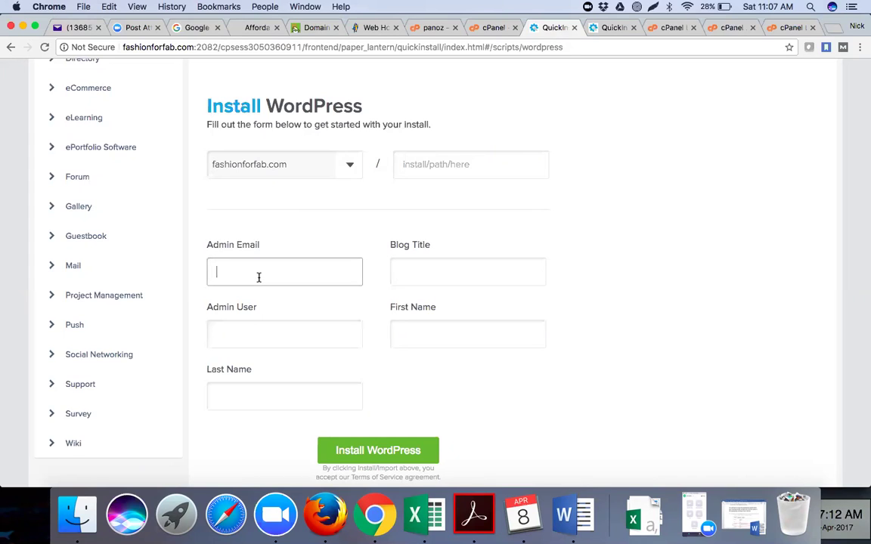
# Reconfirm fashionforfab.com in the domain list and revisit the email, title, username and name fields.
pyautogui.click(345, 173)
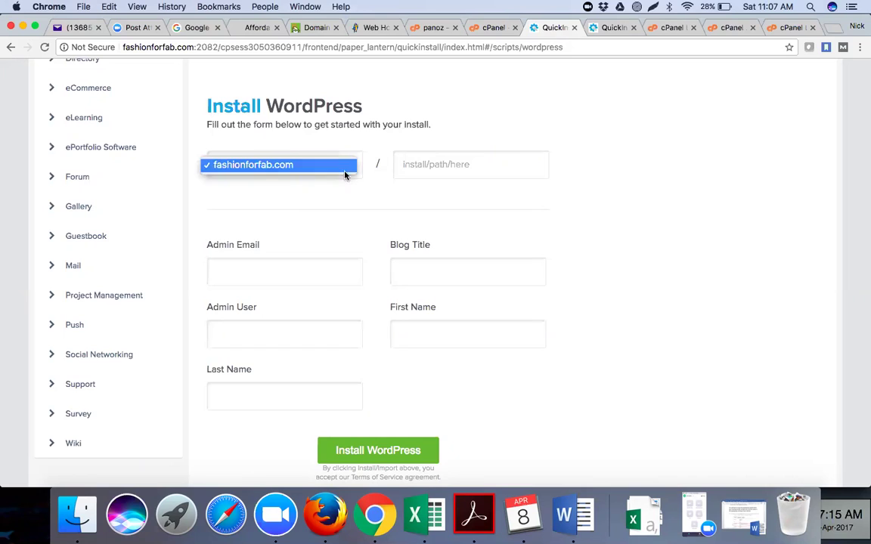
pyautogui.click(311, 171)
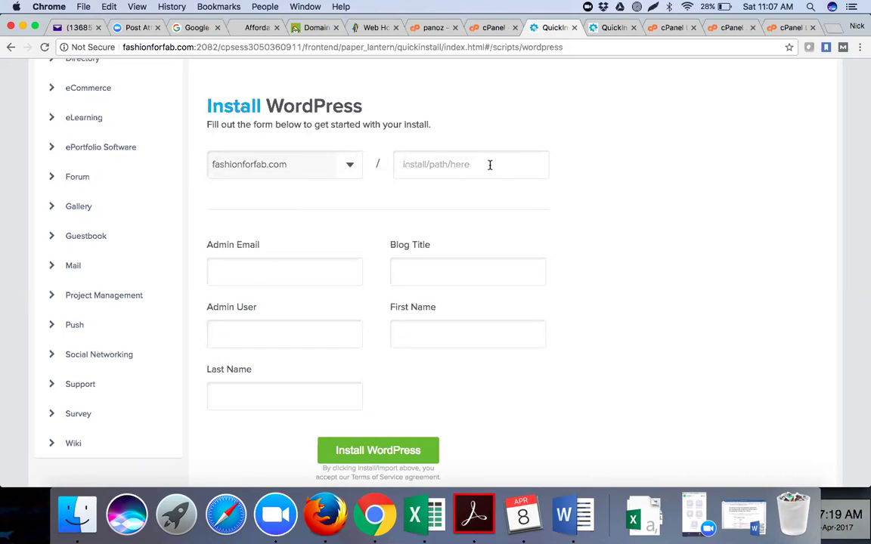
pyautogui.click(252, 266)
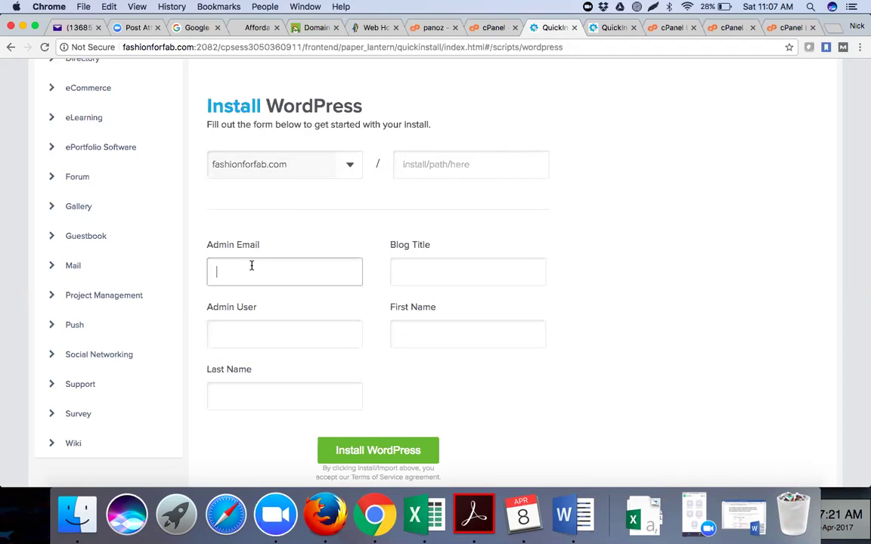
pyautogui.click(402, 272)
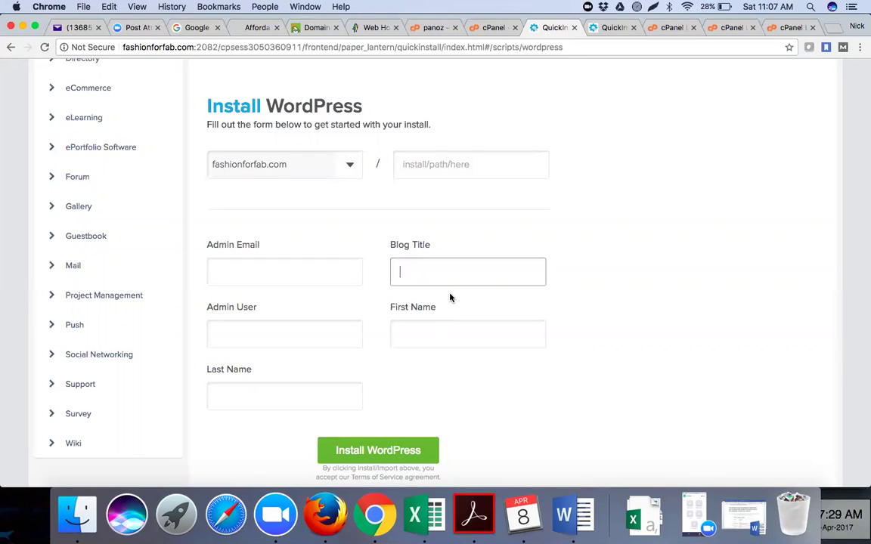
pyautogui.click(316, 335)
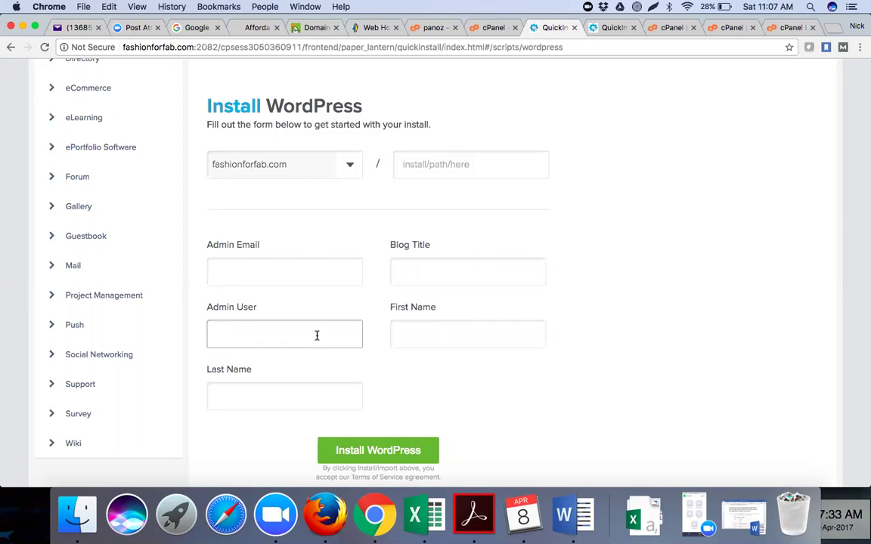
pyautogui.click(403, 328)
pyautogui.press('Tab')
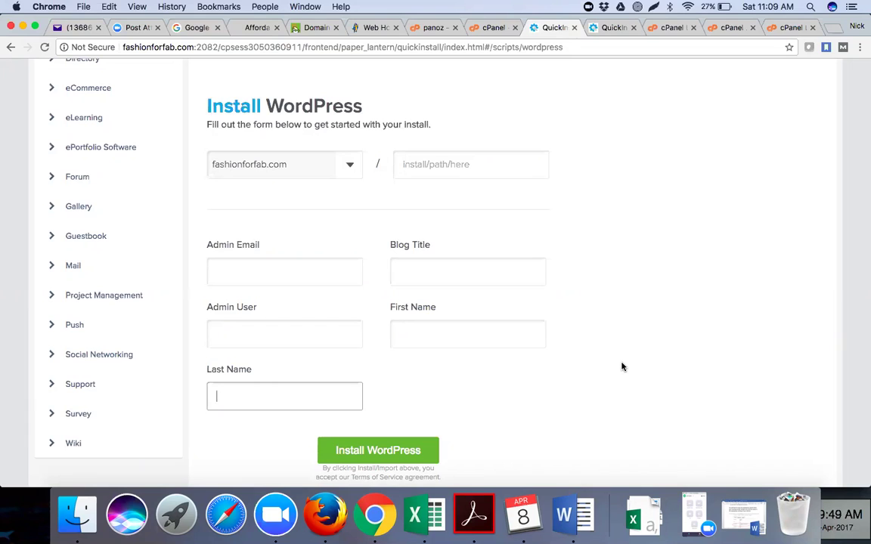
pyautogui.click(301, 270)
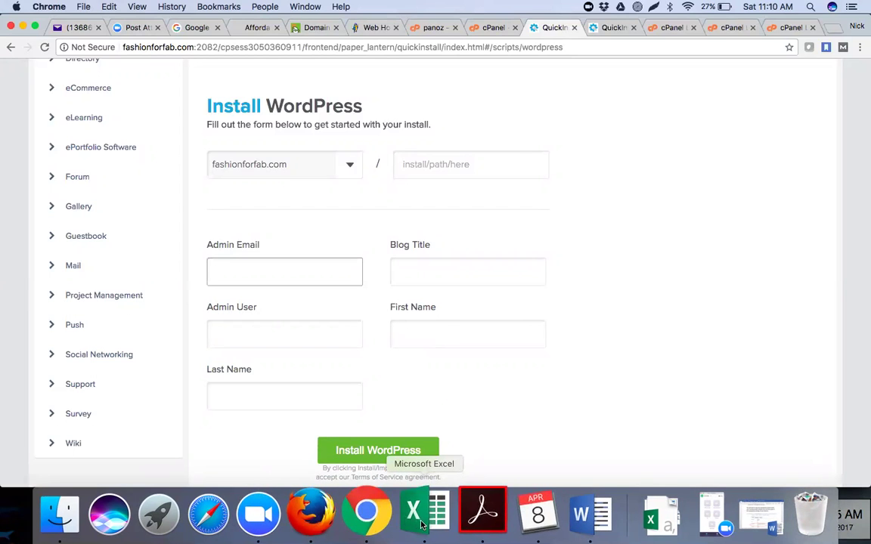
# Select the fashionforfab.com participant's email in Excel cell B5, then return to the install form.
pyautogui.click(408, 515)
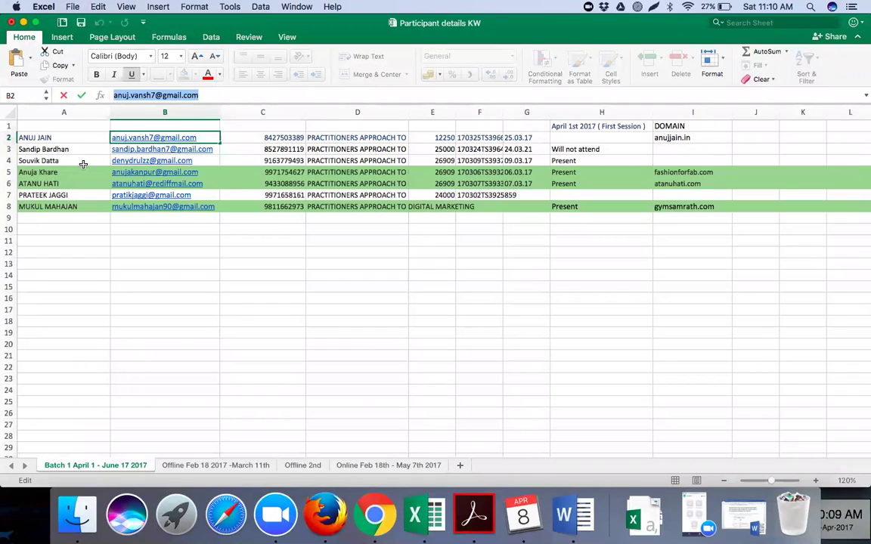
pyautogui.click(151, 172)
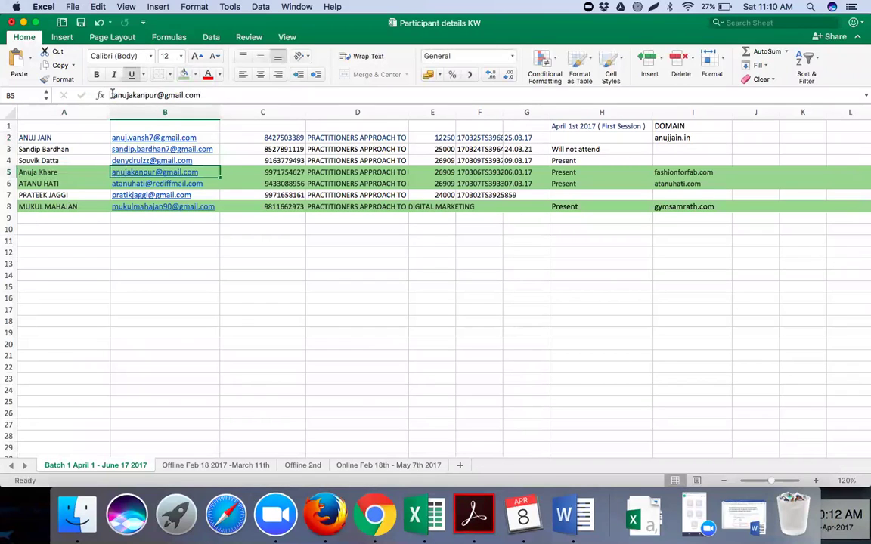
pyautogui.moveTo(199, 96); pyautogui.dragTo(112, 95)
pyautogui.press('super+c')
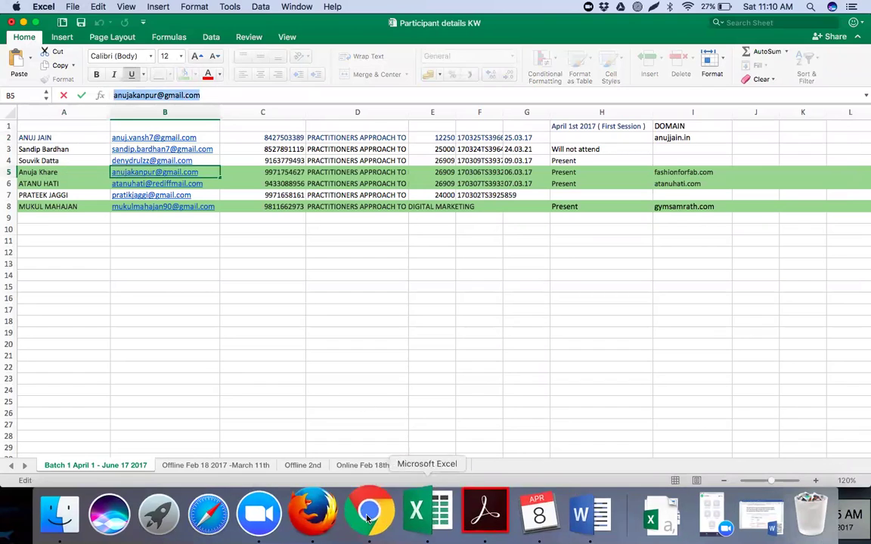
pyautogui.click(374, 515)
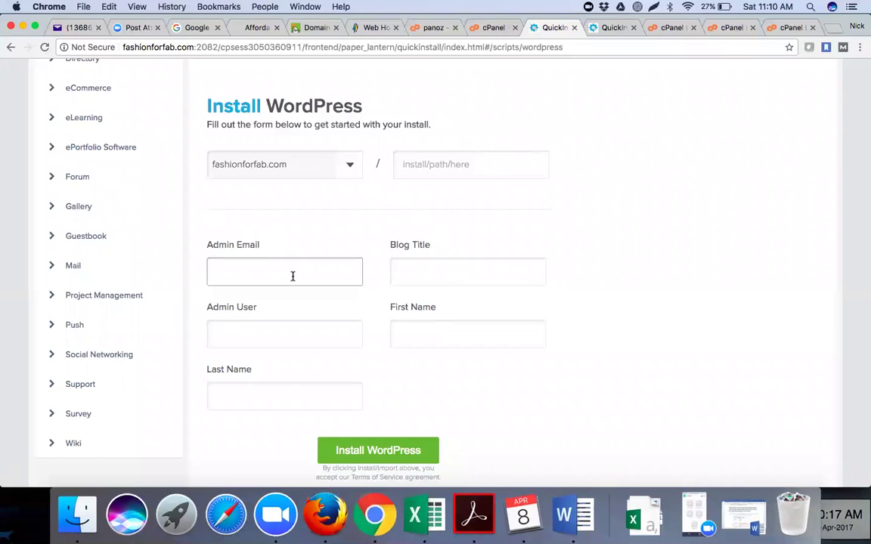
# Fill in the admin e-mail, a 'Fashion for Fab' blog title naming the owner, and the admin username.
pyautogui.press('super+v')
pyautogui.click(443, 275)
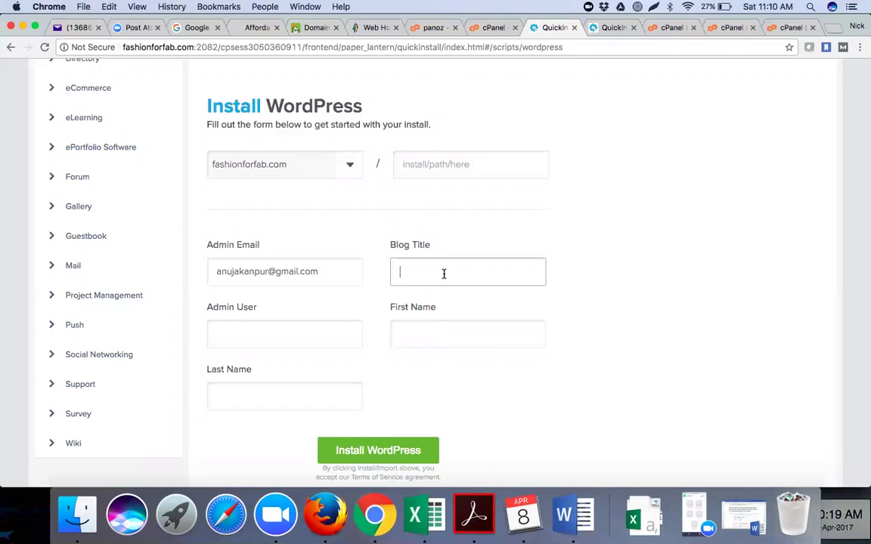
pyautogui.write('Fashion for Fab by')
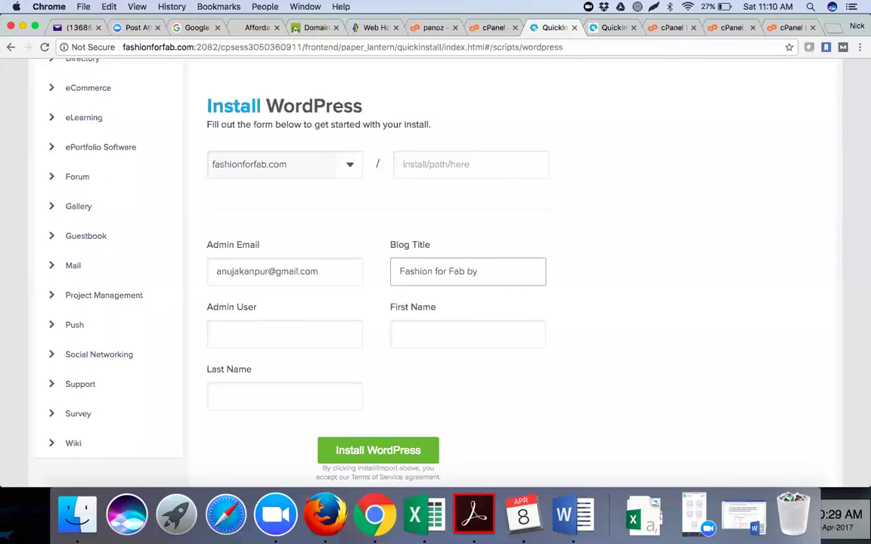
pyautogui.write(' Anuja')
pyautogui.click(318, 333)
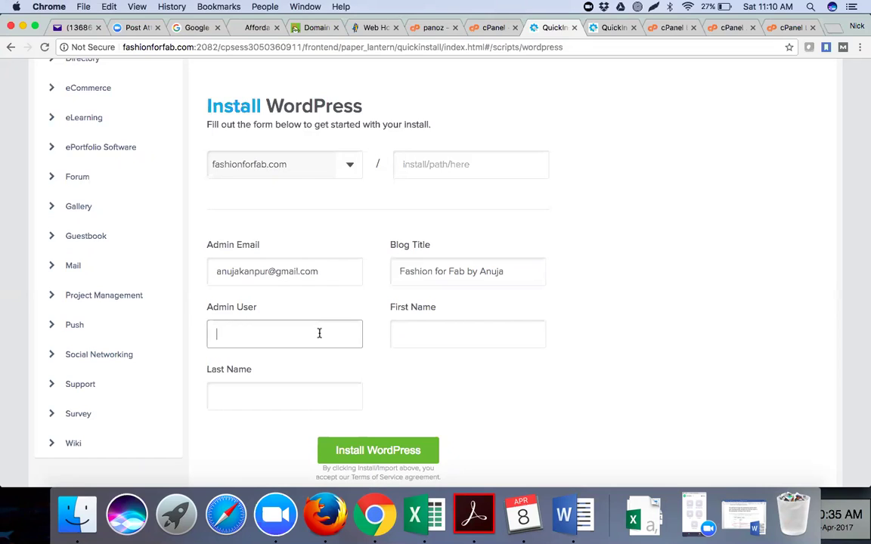
pyautogui.write('anuja')
pyautogui.press('super+Tab')
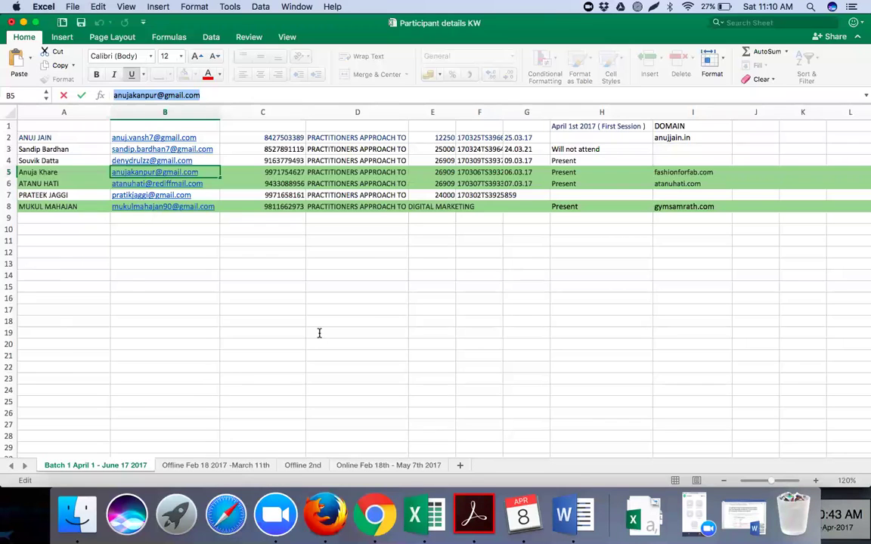
pyautogui.press('super+Tab')
pyautogui.write('kanpur')
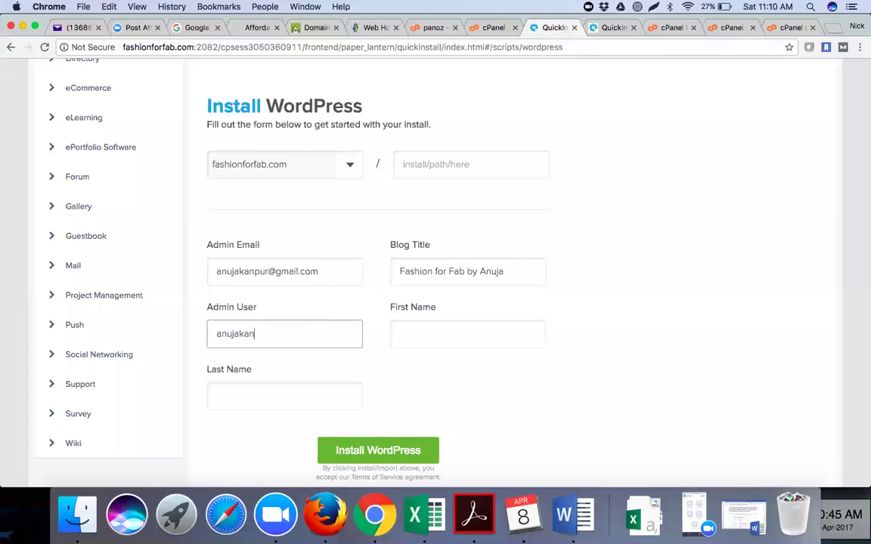
# Enter the owner's first and last name and start the WordPress installation.
pyautogui.doubleClick(303, 334)
pyautogui.click(424, 330)
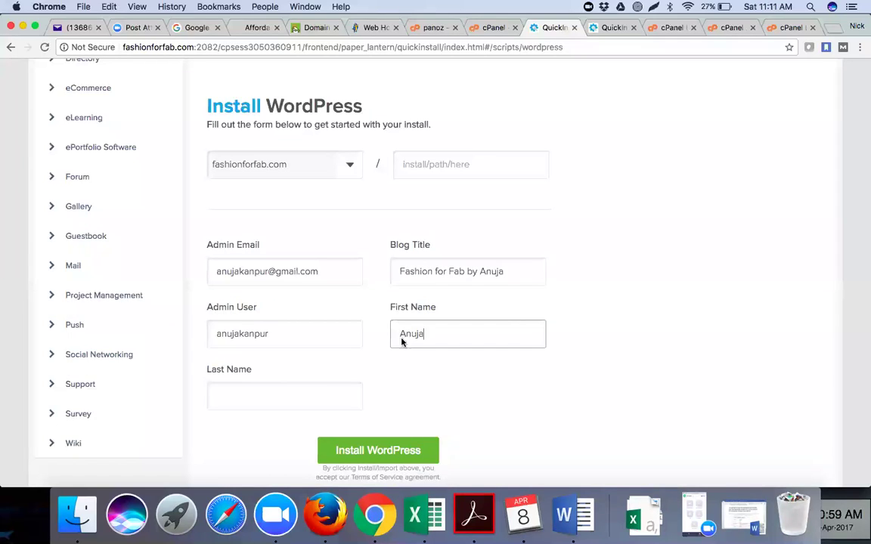
pyautogui.click(296, 401)
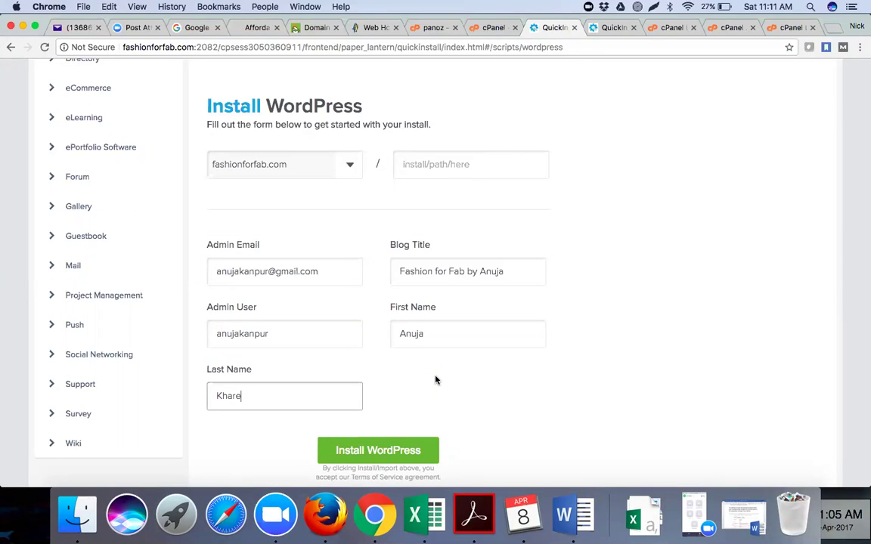
pyautogui.click(381, 450)
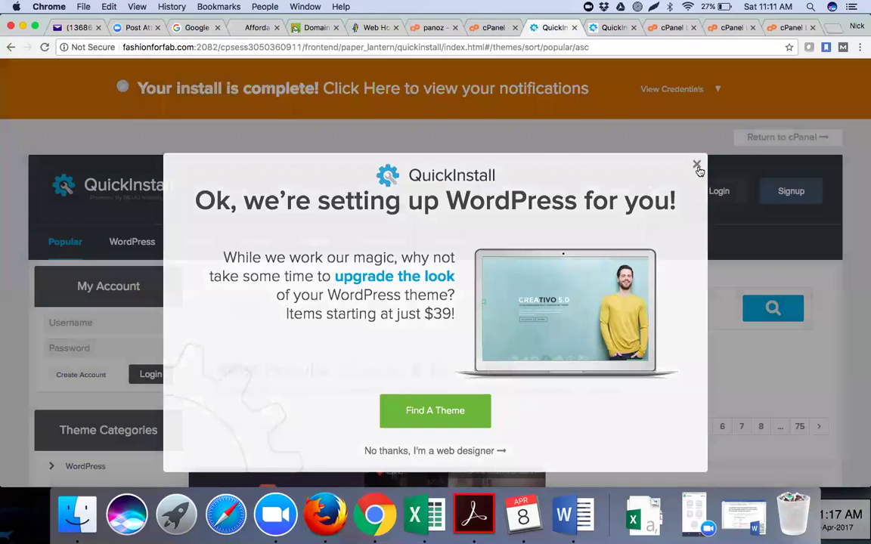
# Dismiss the theme upsell and copy the new install's admin URL, username and password.
pyautogui.click(696, 168)
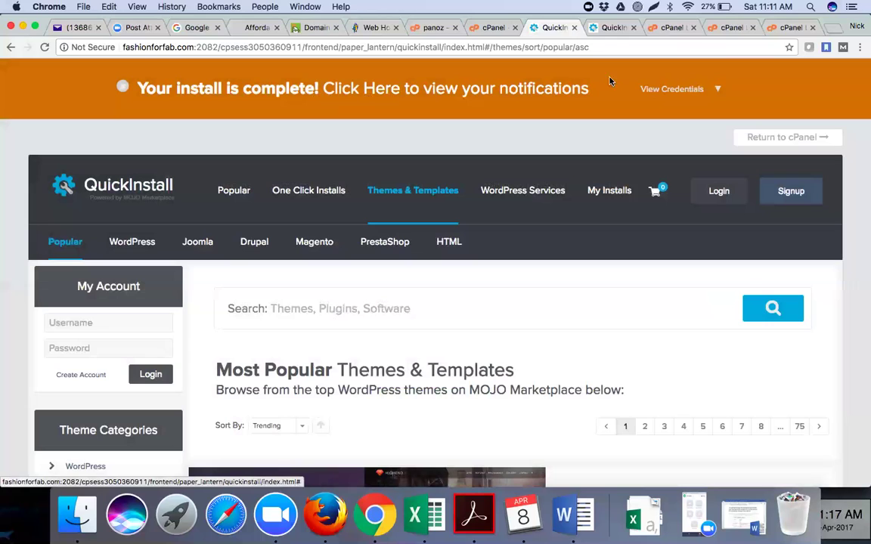
pyautogui.click(718, 90)
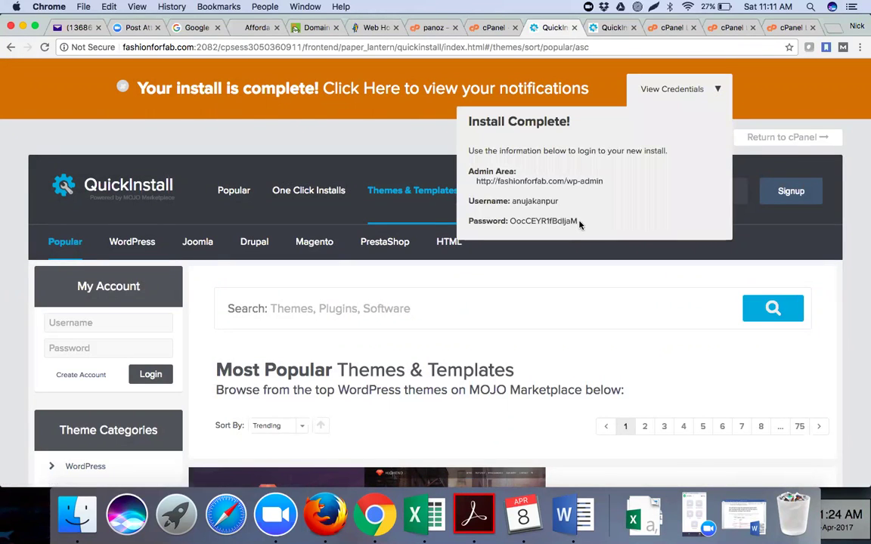
pyautogui.moveTo(582, 223); pyautogui.dragTo(466, 174)
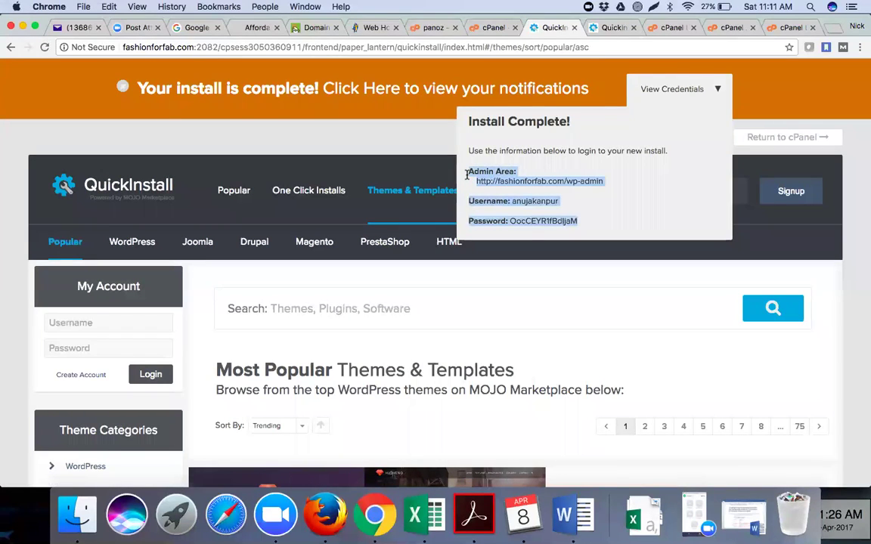
pyautogui.press('super+c')
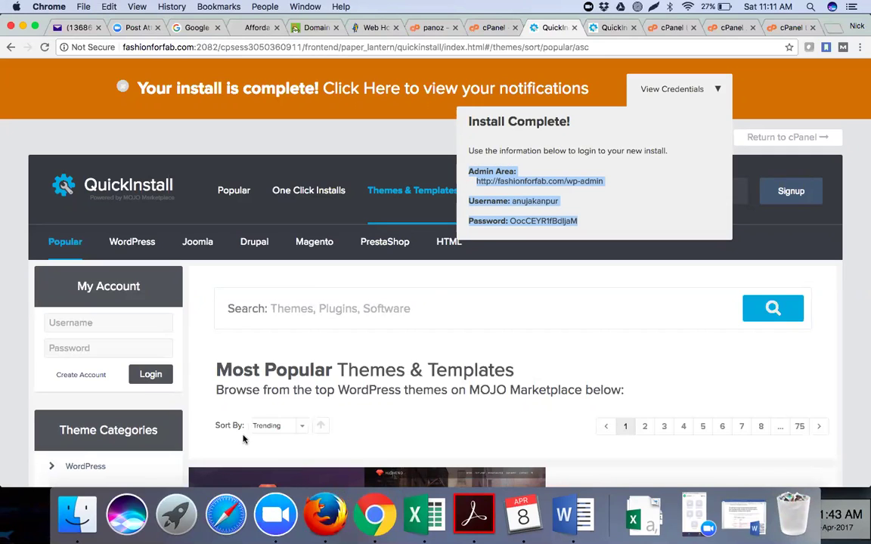
# Open the fashionforfab.com wp-admin address in a new tab, then select the generated admin password.
pyautogui.click(569, 168)
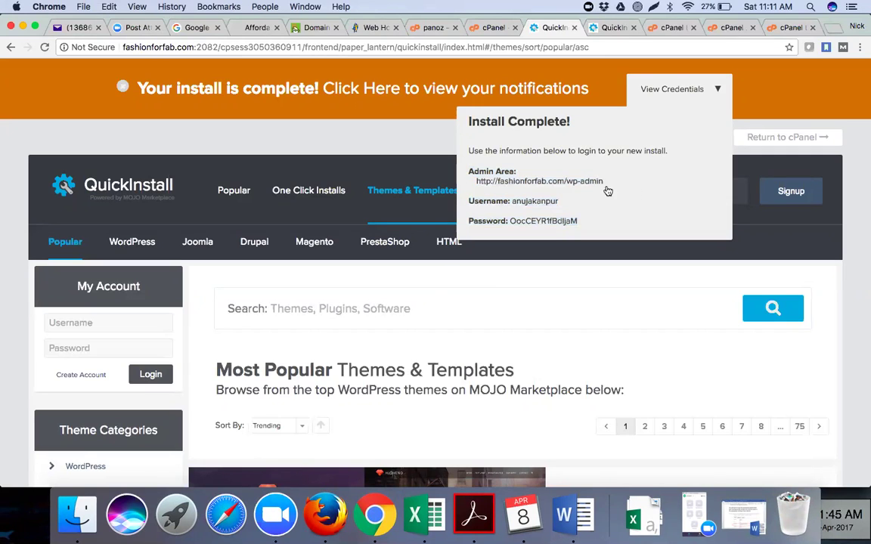
pyautogui.click(587, 188)
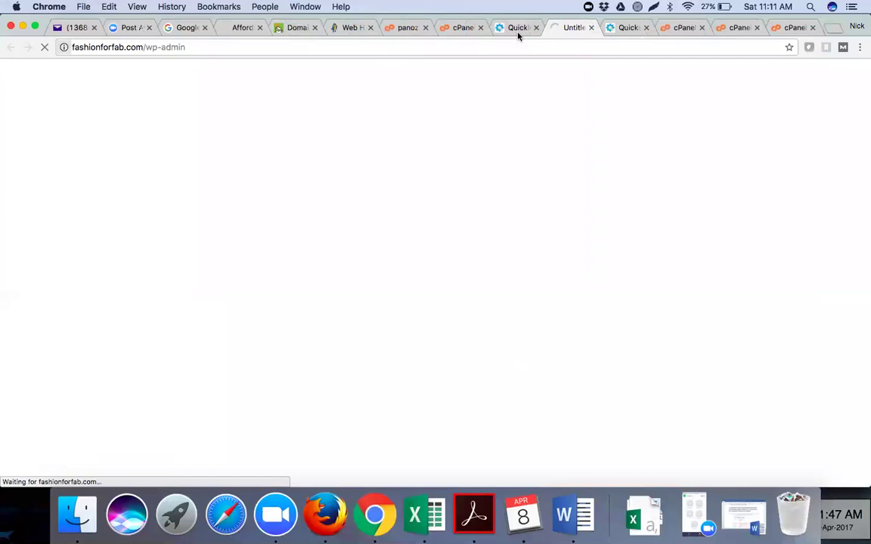
pyautogui.click(519, 30)
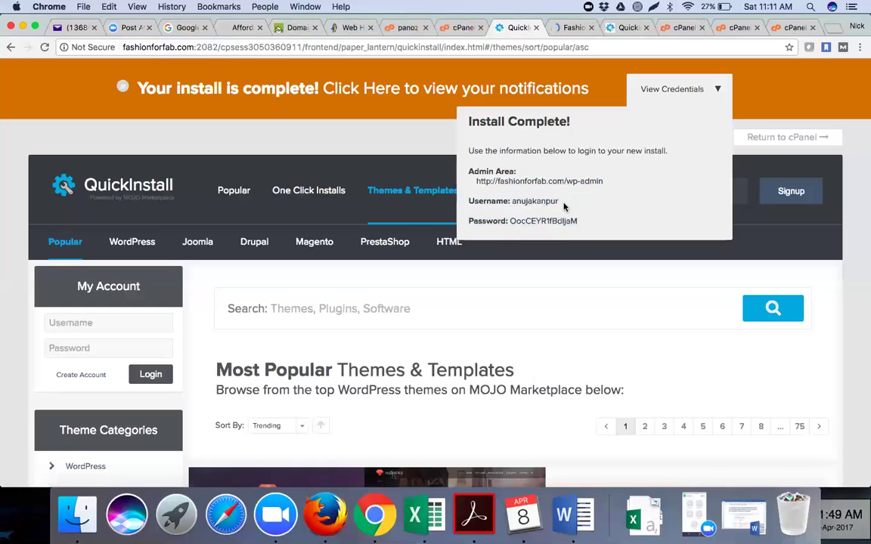
pyautogui.moveTo(579, 223); pyautogui.dragTo(511, 222)
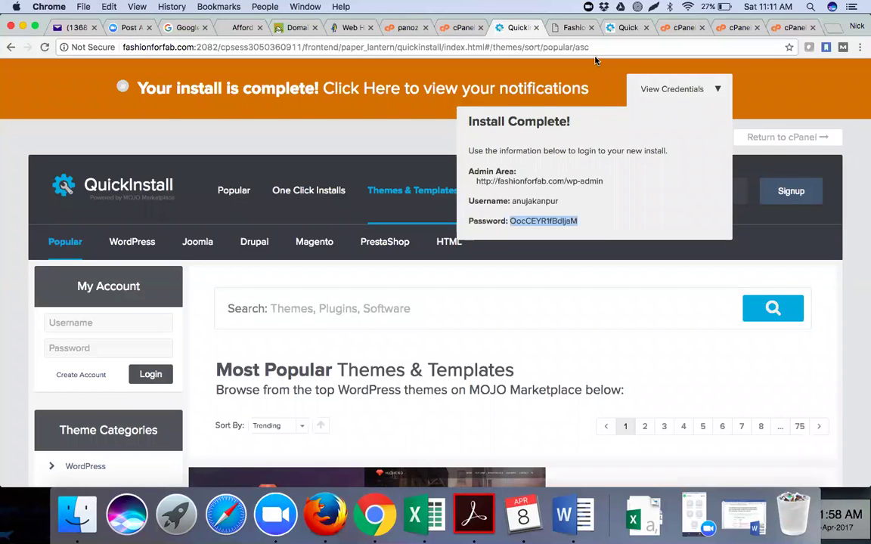
pyautogui.hotkey('ctrl', 'Tab')
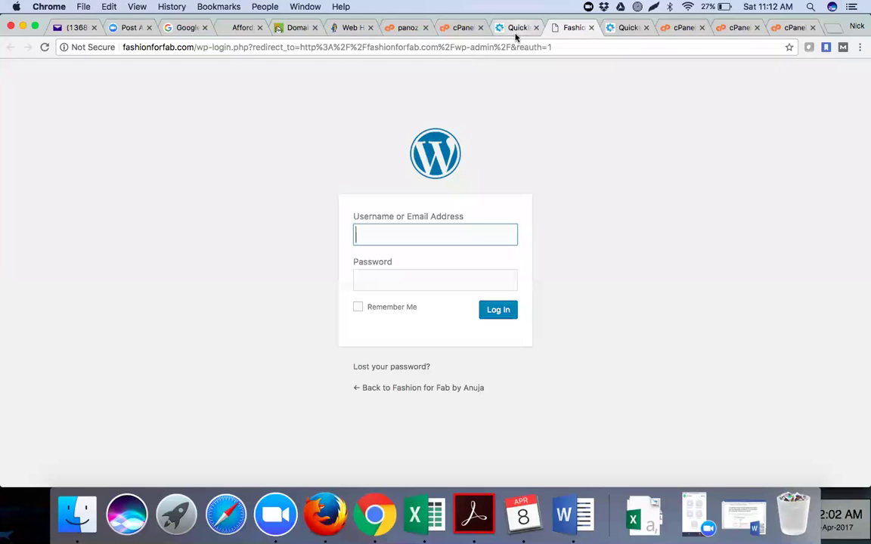
pyautogui.hotkey('ctrl', 'shift', 'Tab')
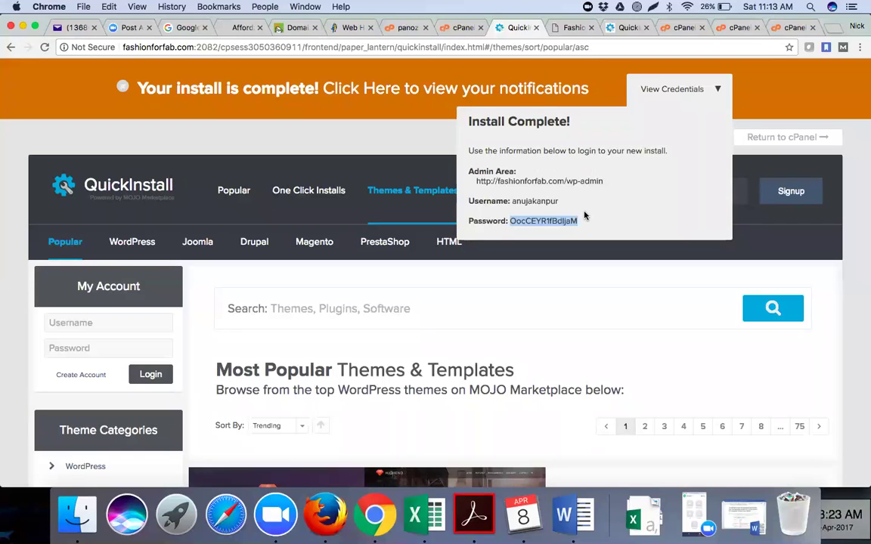
# Close the redundant QuickInstall page and the extra cPanel pages.
pyautogui.click(574, 29)
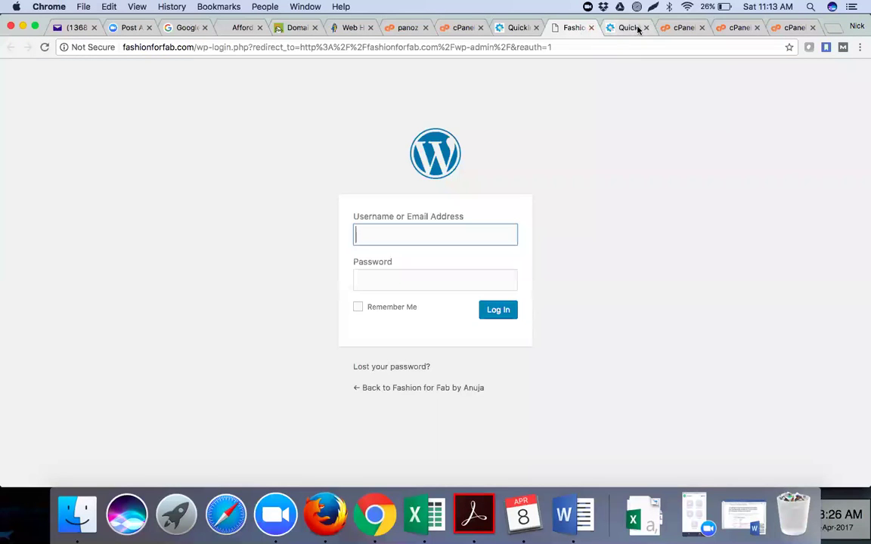
pyautogui.click(638, 29)
pyautogui.click(647, 29)
pyautogui.click(647, 28)
pyautogui.click(647, 28)
pyautogui.click(647, 29)
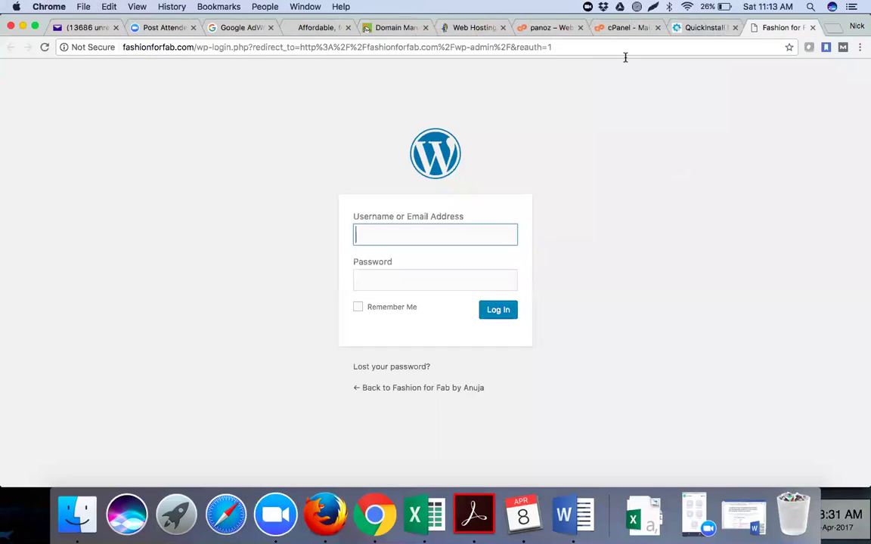
# Close the web hosting page and bring up the Fashion for Fab WordPress login page.
pyautogui.click(625, 30)
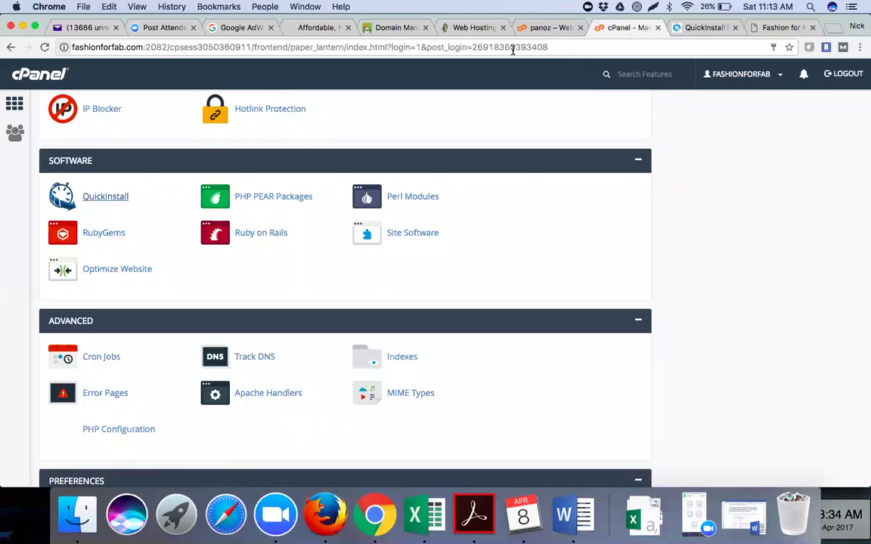
pyautogui.click(503, 28)
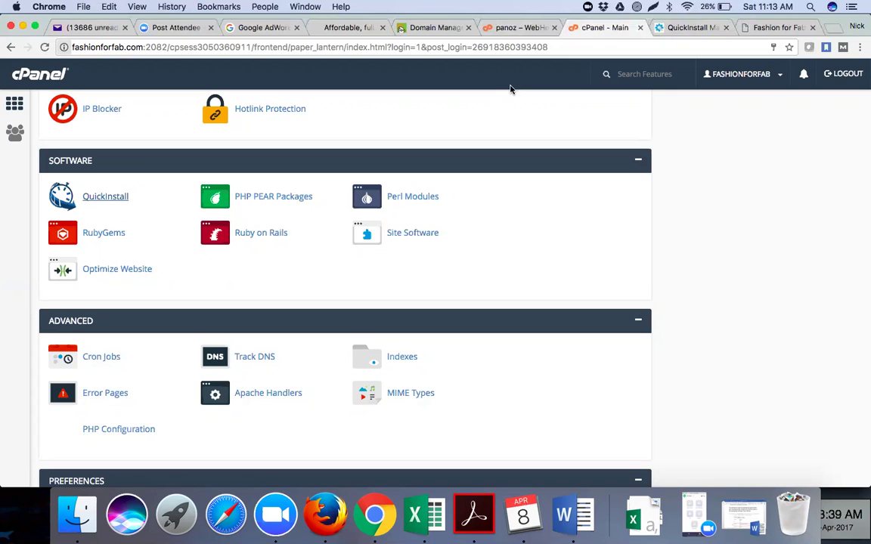
pyautogui.click(672, 31)
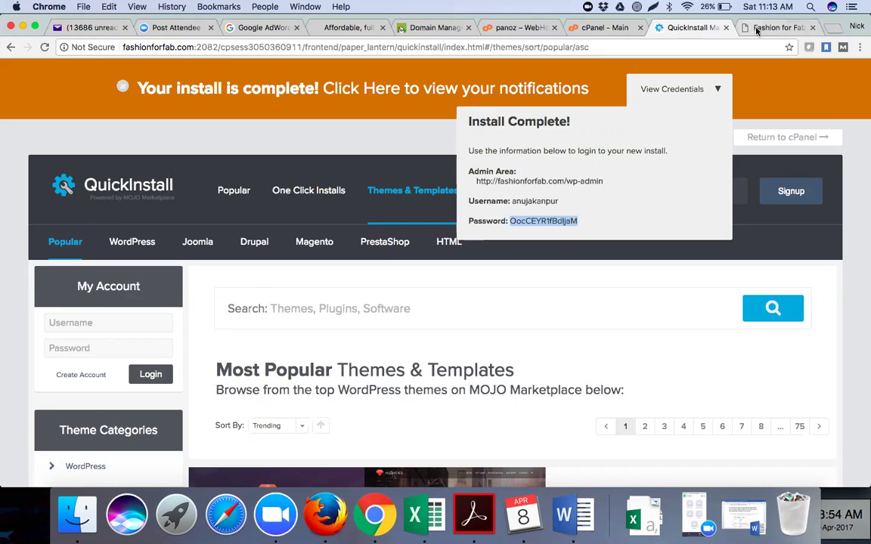
pyautogui.hotkey('ctrl', 'Tab')
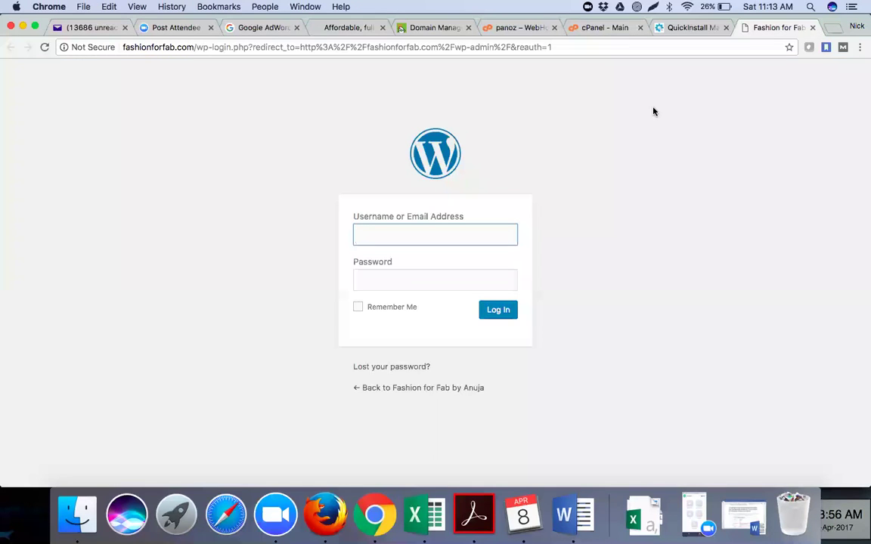